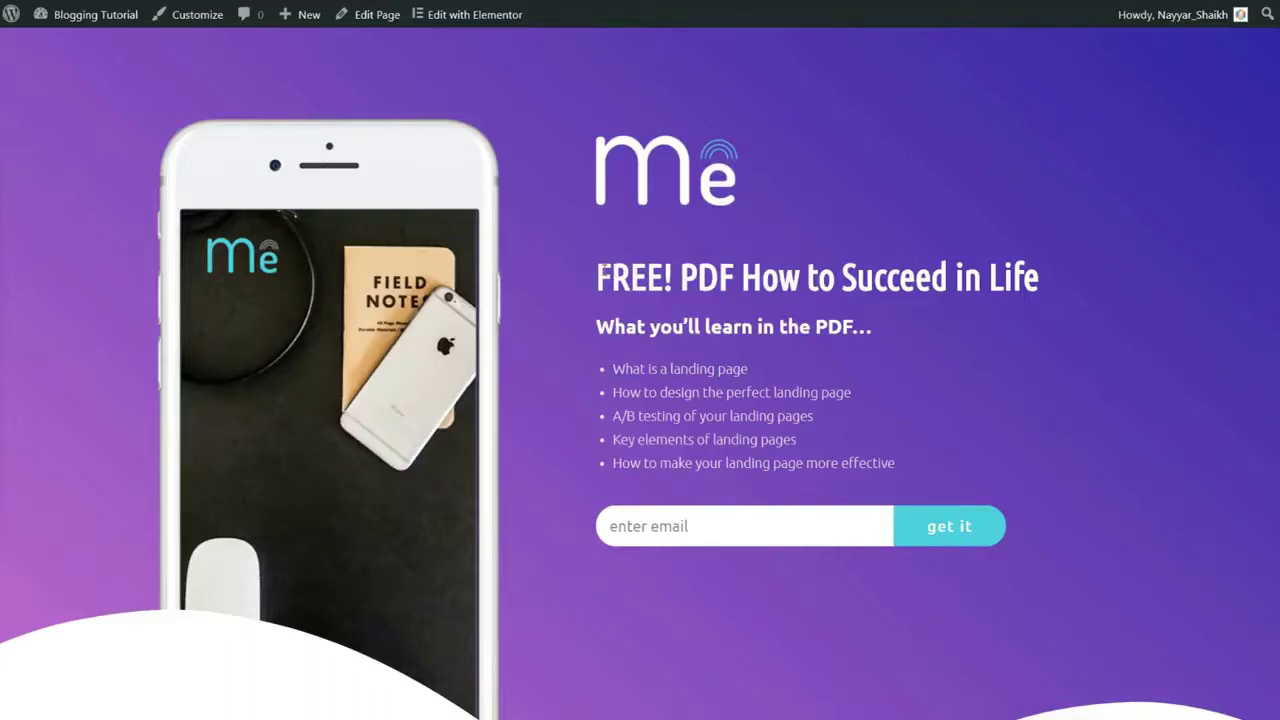
- Highlight 'FREE!' in the landing page headline, then exit full-screen to reveal the tabs
{"action": "left_click_drag", "start_coordinate": [598, 270], "coordinate": [674, 272]}
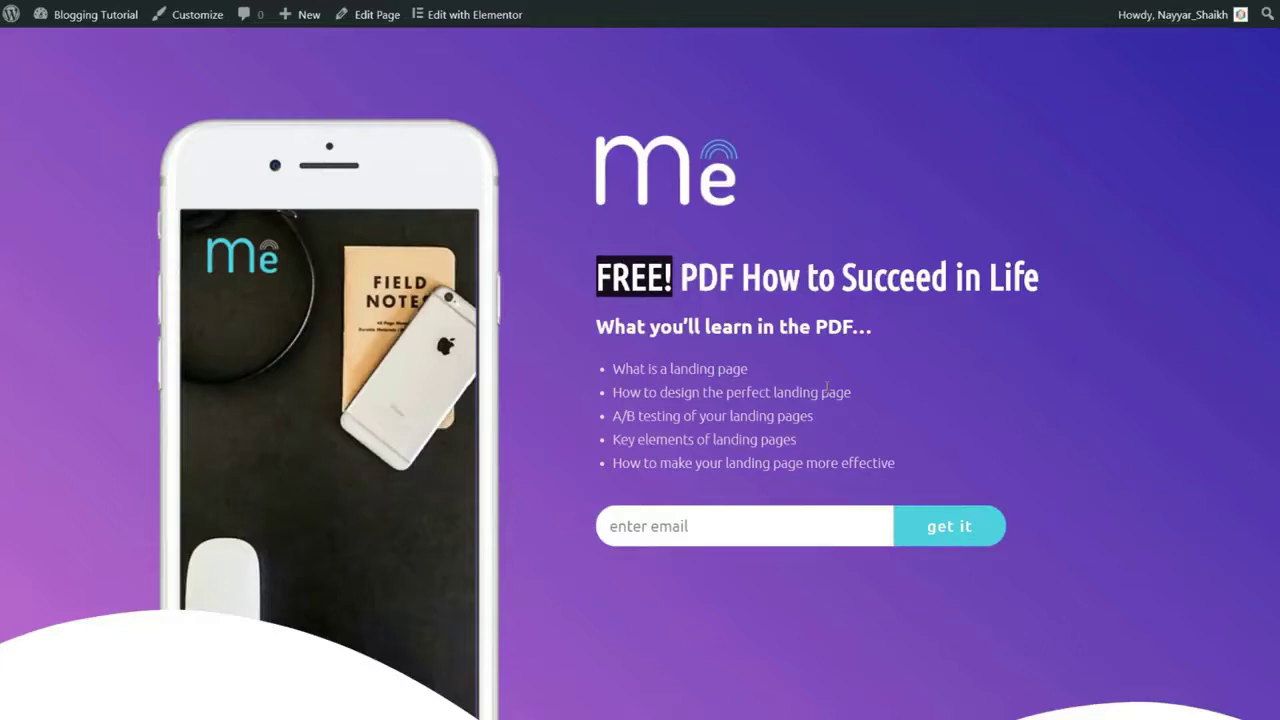
{"action": "key", "text": "F11"}
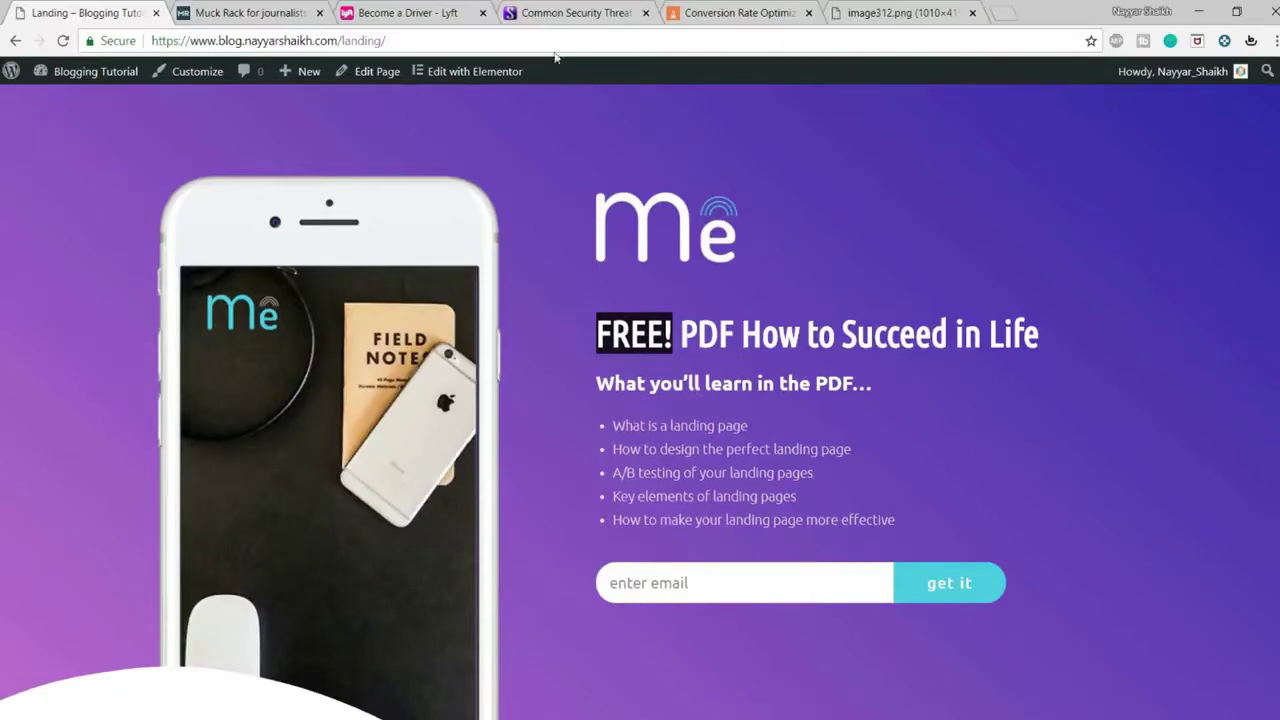
- Step through the Muck Rack, Lyft and security eBook tabs to the ConversionLab page
{"action": "left_click", "coordinate": [272, 8]}
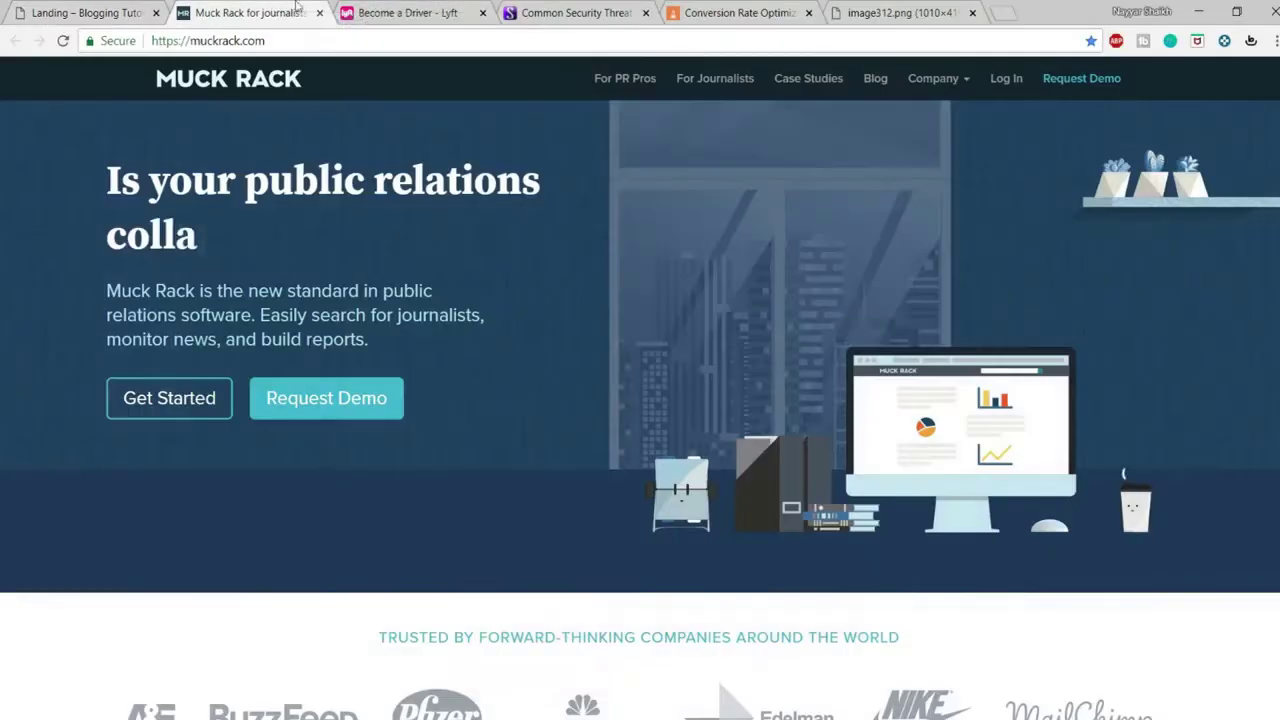
{"action": "left_click", "coordinate": [450, 8]}
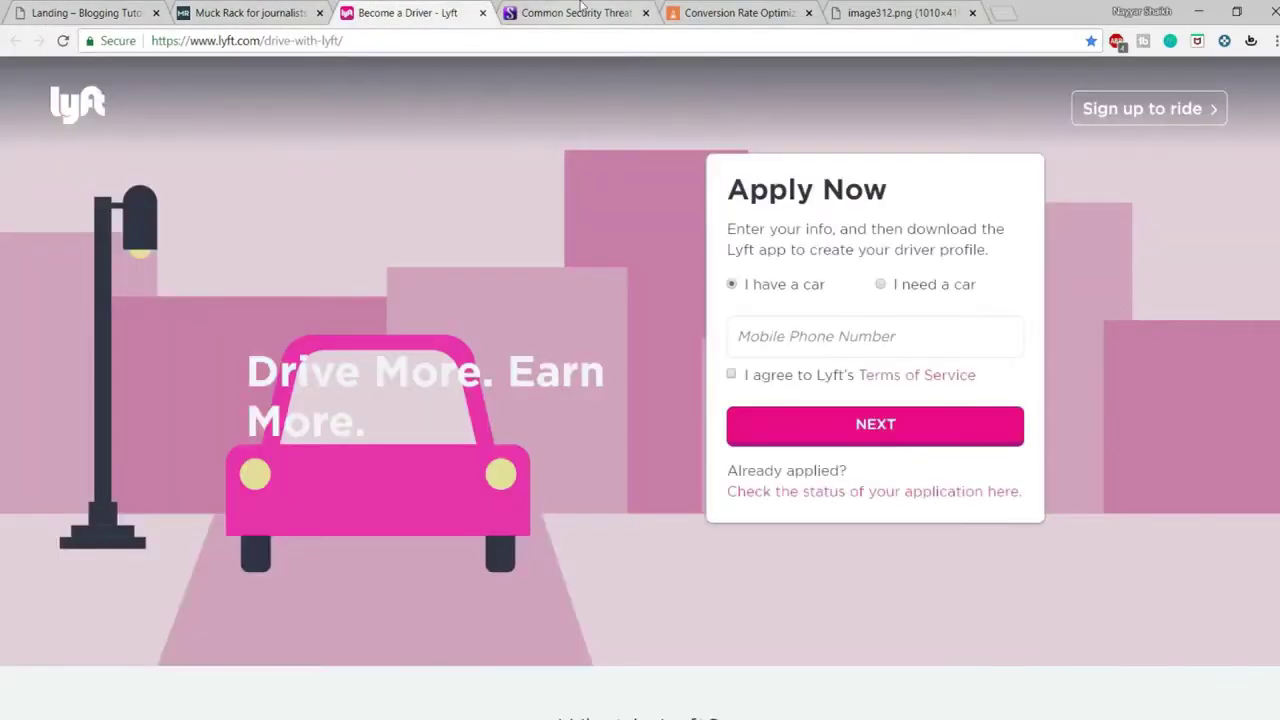
{"action": "left_click", "coordinate": [578, 10]}
{"action": "left_click", "coordinate": [724, 10]}
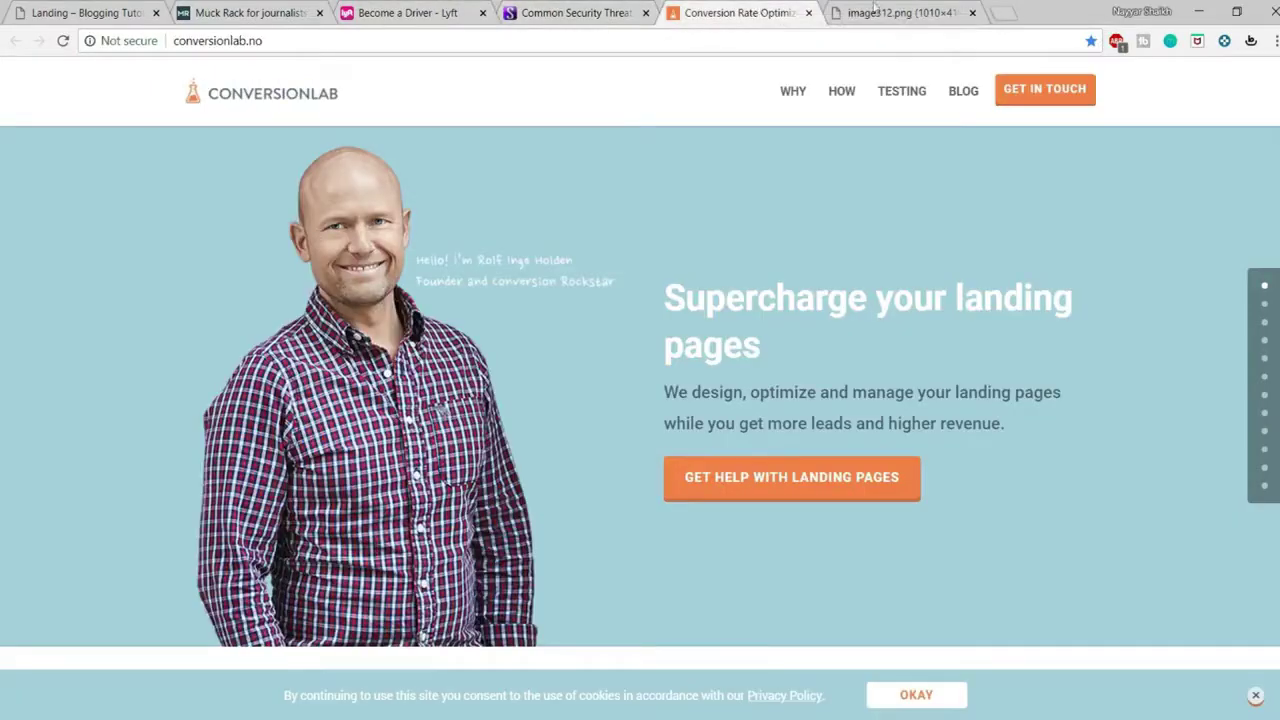
{"action": "left_click", "coordinate": [130, 8]}
{"action": "left_click", "coordinate": [851, 488]}
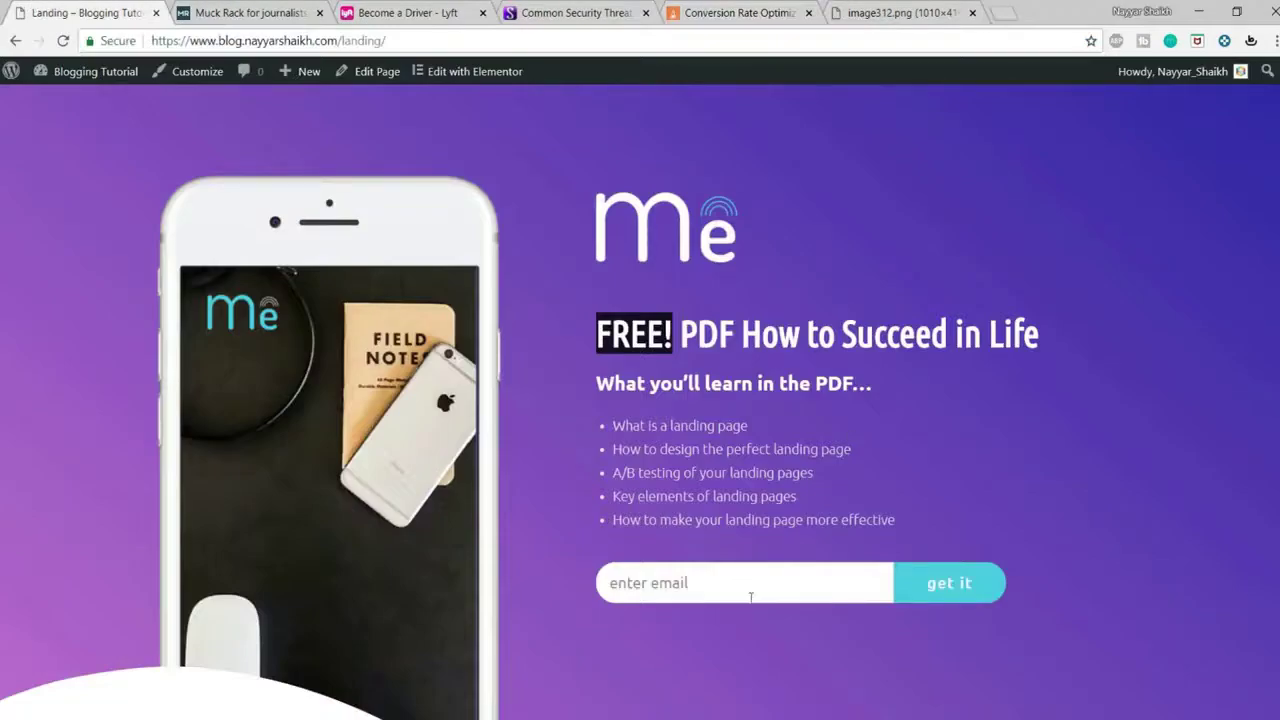
- Focus the 'enter email' signup field, then return to the ConversionLab tab
{"action": "left_click", "coordinate": [750, 597]}
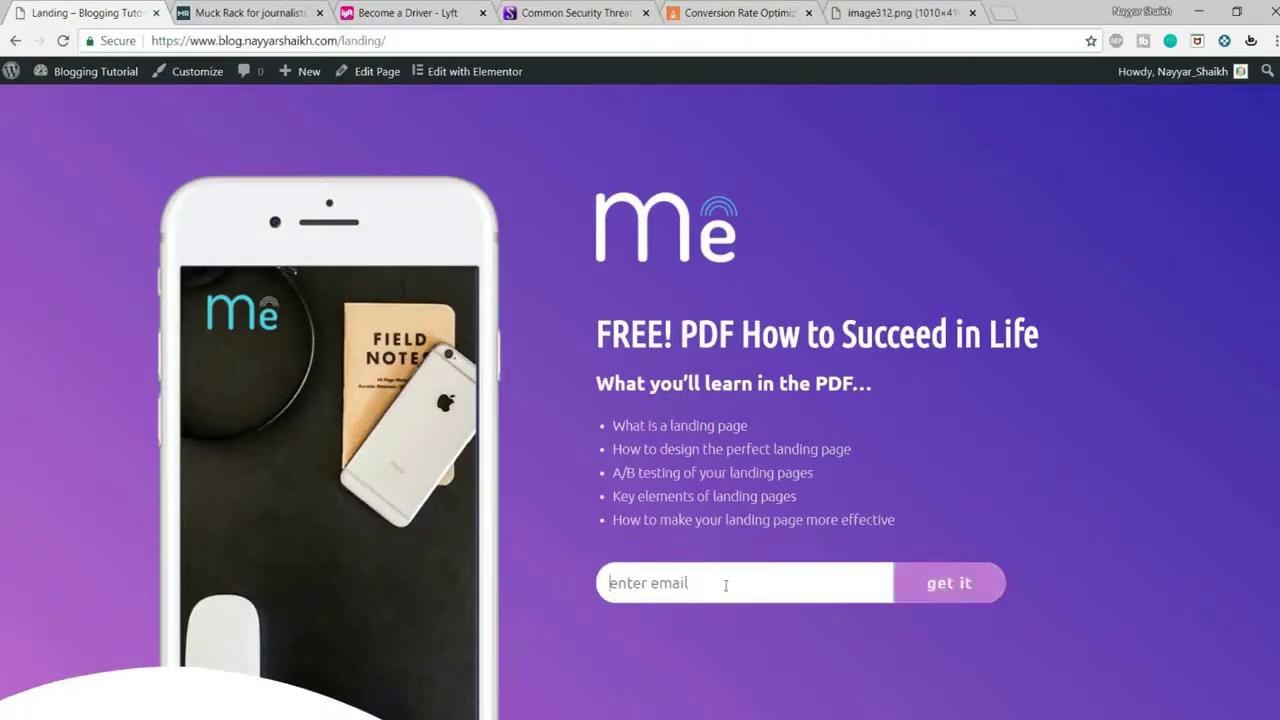
{"action": "left_click", "coordinate": [728, 14]}
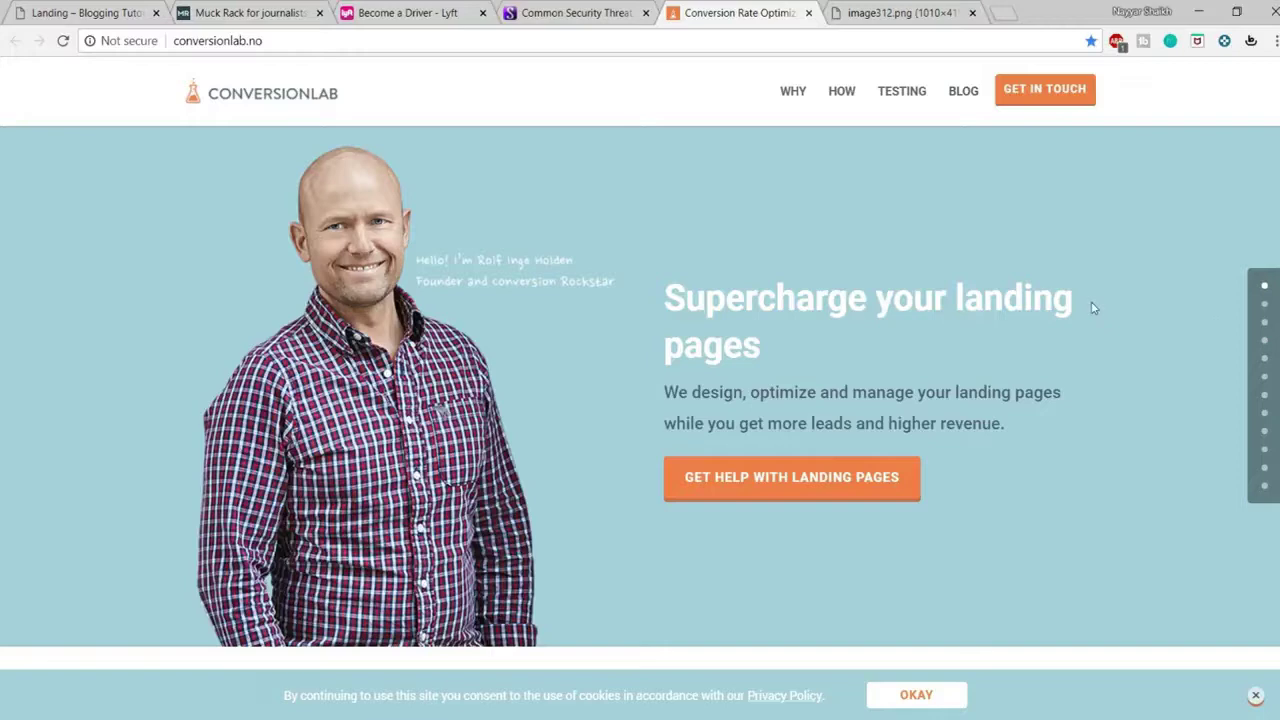
{"action": "left_click_drag", "start_coordinate": [662, 298], "coordinate": [762, 350]}
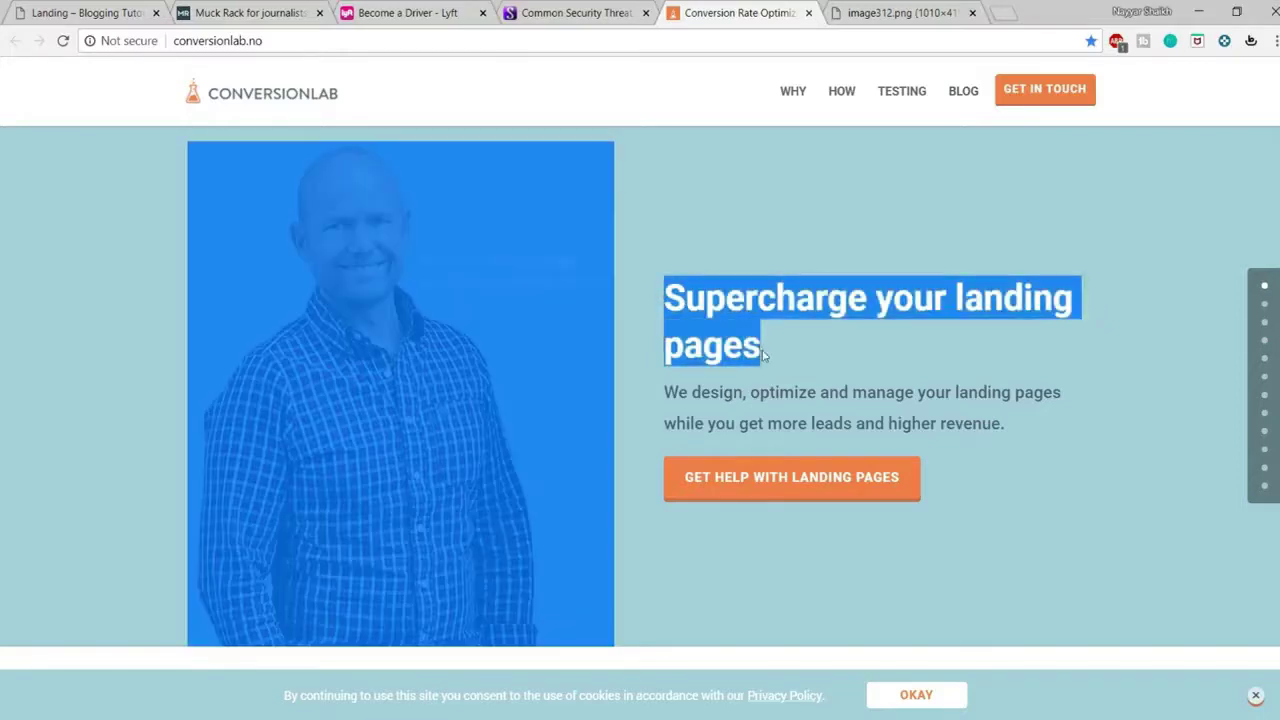
{"action": "left_click", "coordinate": [762, 350]}
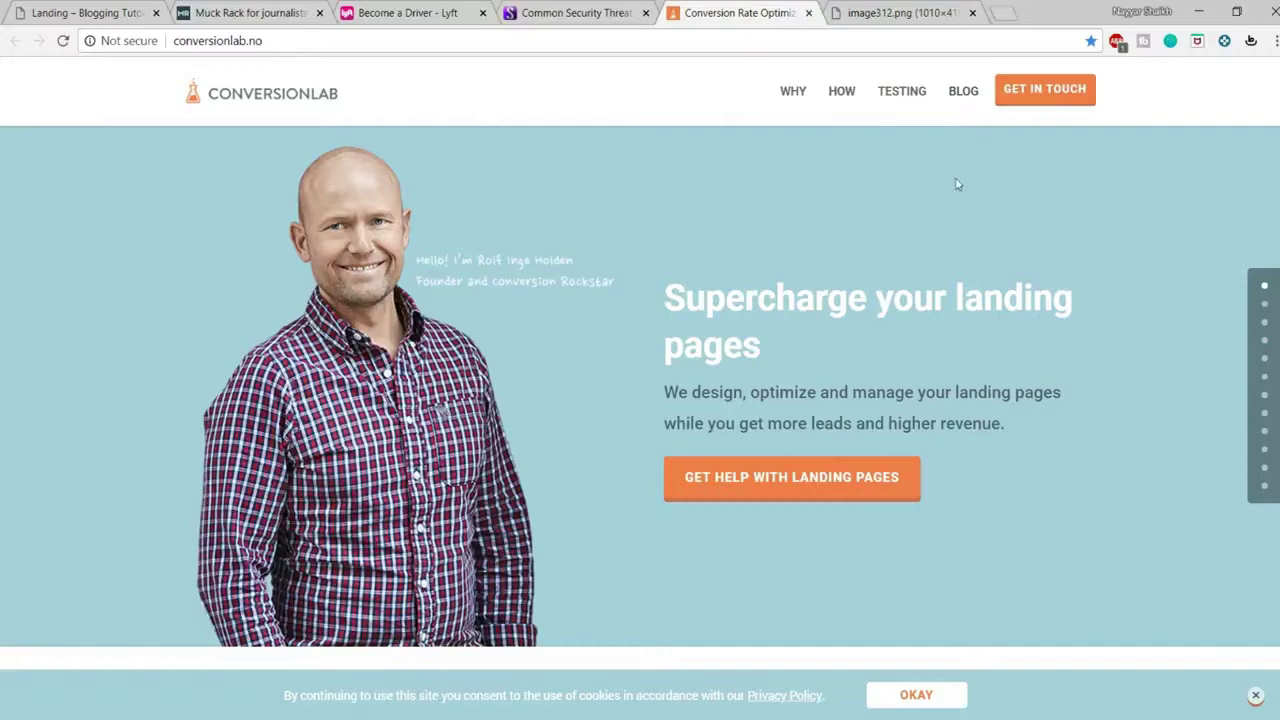
{"action": "left_click", "coordinate": [795, 92]}
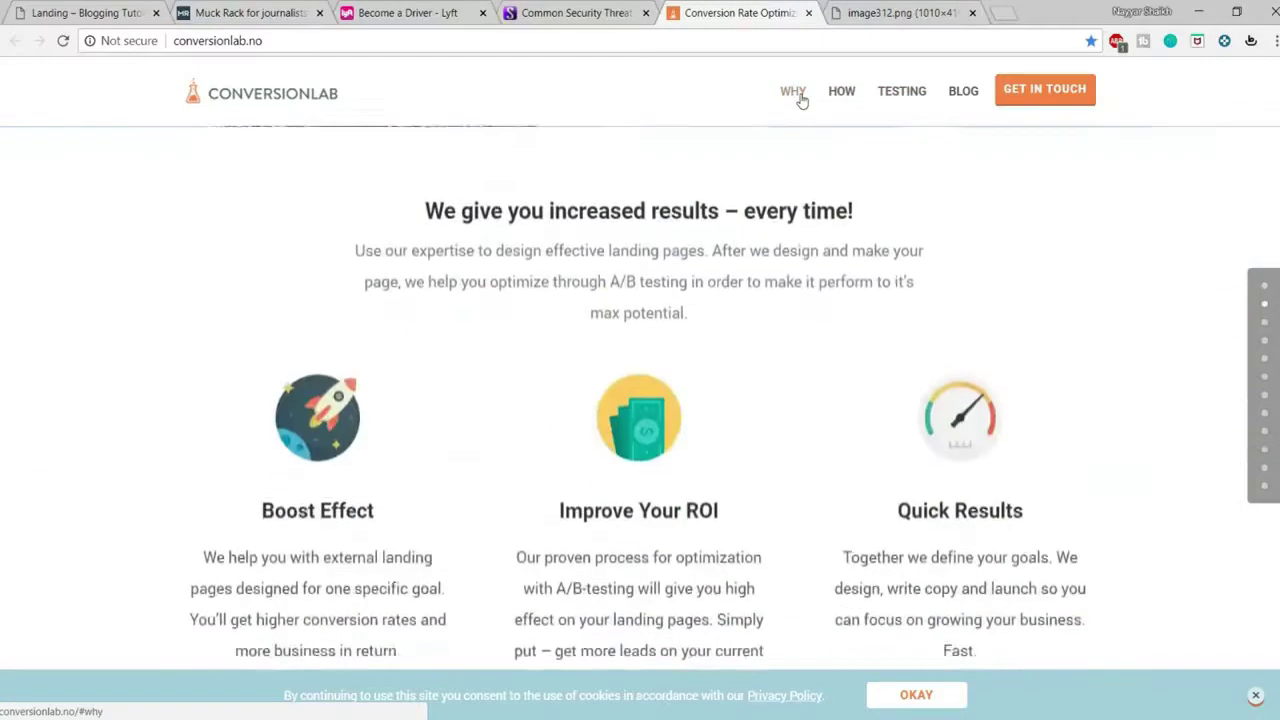
{"action": "scroll", "coordinate": [831, 358], "scroll_direction": "up", "scroll_amount": 1}
{"action": "scroll", "coordinate": [905, 353], "scroll_direction": "down", "scroll_amount": 1}
{"action": "scroll", "coordinate": [907, 365], "scroll_direction": "up", "scroll_amount": 1}
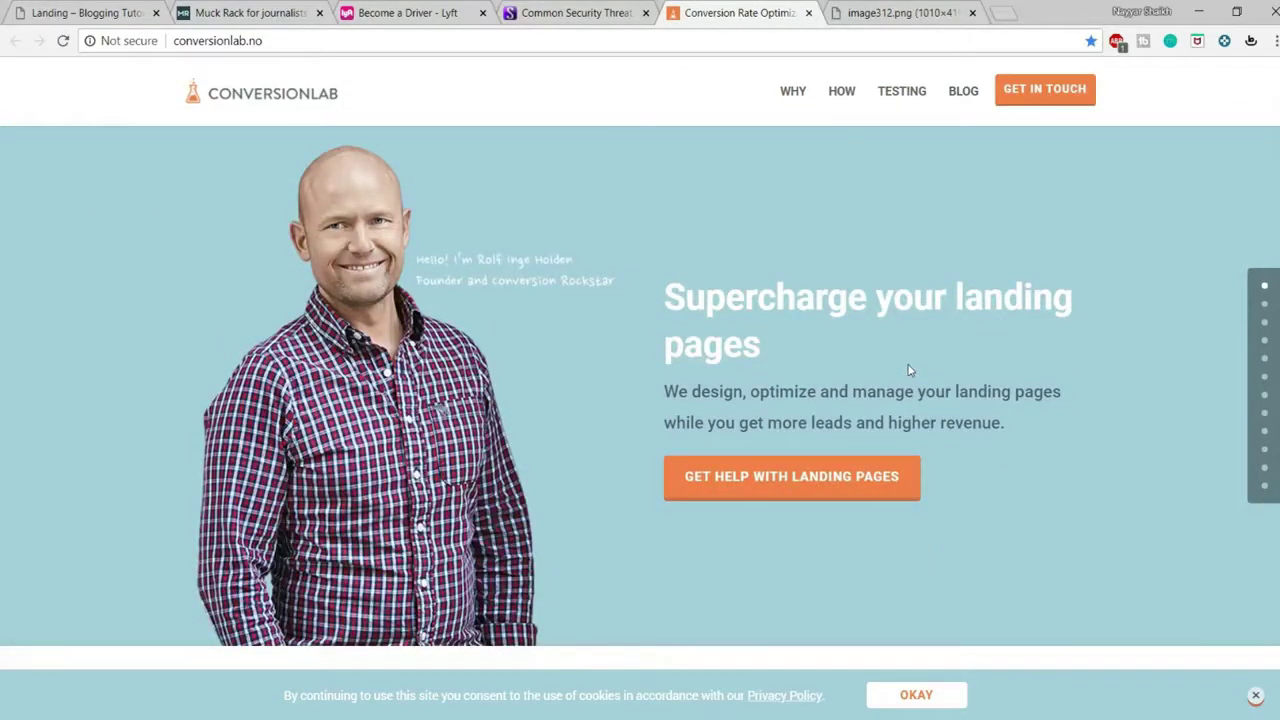
{"action": "left_click", "coordinate": [905, 100]}
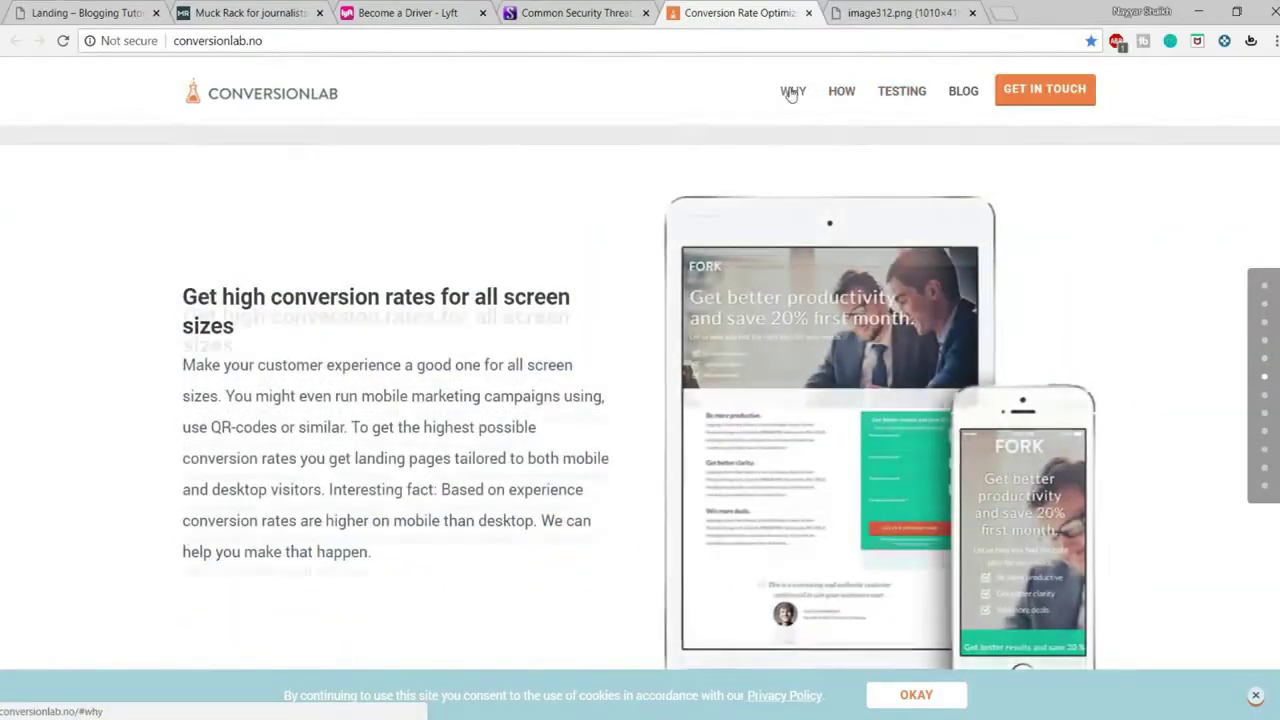
{"action": "left_click", "coordinate": [791, 91]}
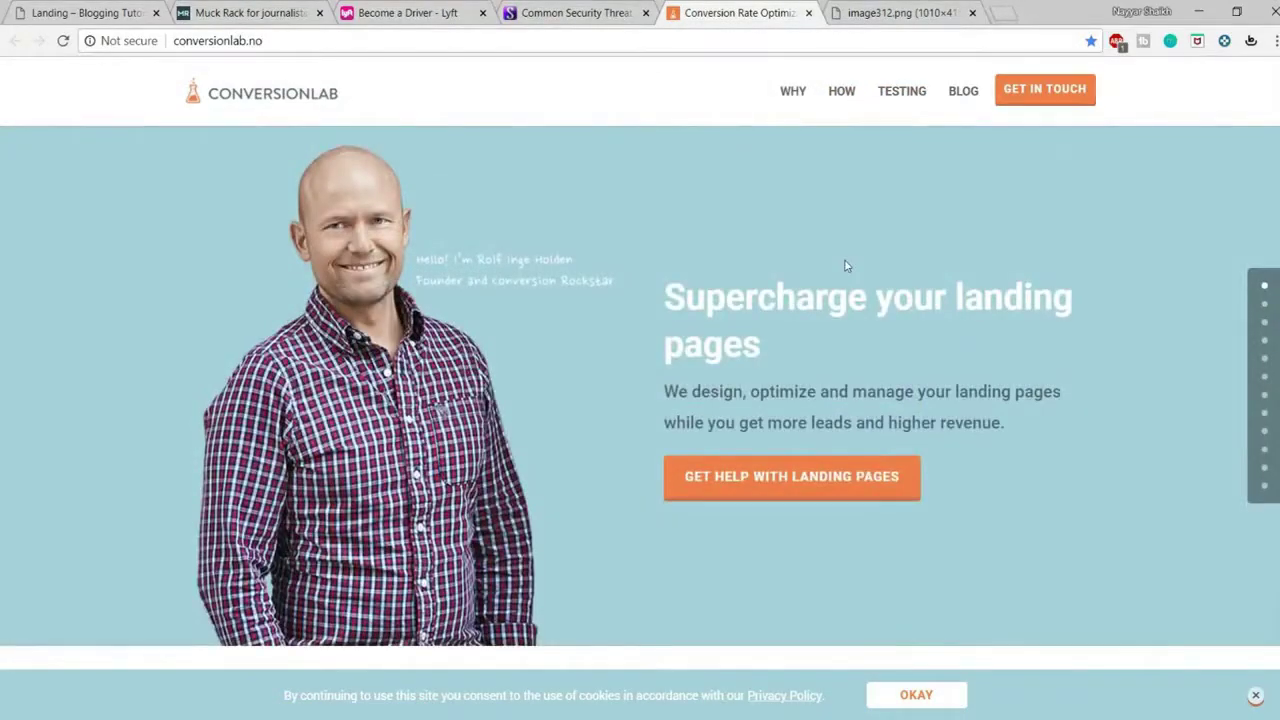
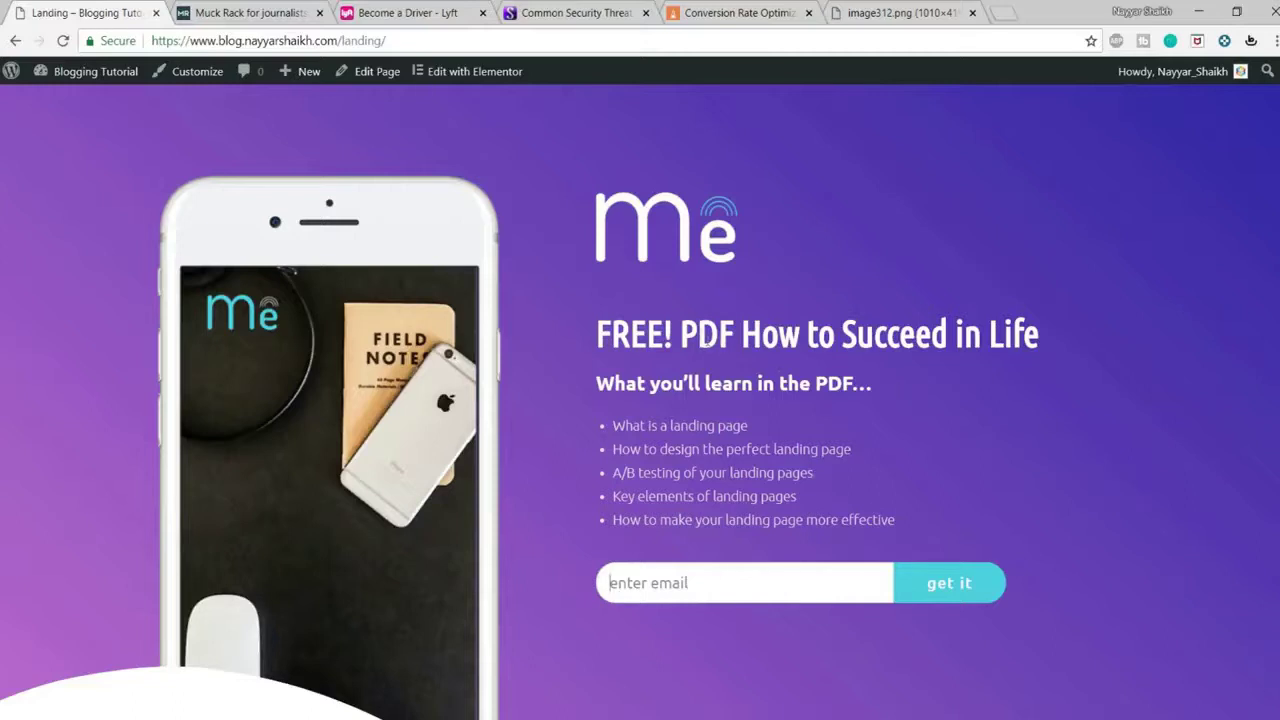
{"action": "left_click_drag", "start_coordinate": [681, 334], "coordinate": [1050, 328]}
{"action": "left_click", "coordinate": [1050, 326]}
{"action": "left_click_drag", "start_coordinate": [1050, 337], "coordinate": [674, 334]}
{"action": "left_click", "coordinate": [708, 334]}
{"action": "left_click_drag", "start_coordinate": [592, 345], "coordinate": [1046, 334]}
{"action": "left_click", "coordinate": [1046, 334]}
{"action": "double_click", "coordinate": [700, 334]}
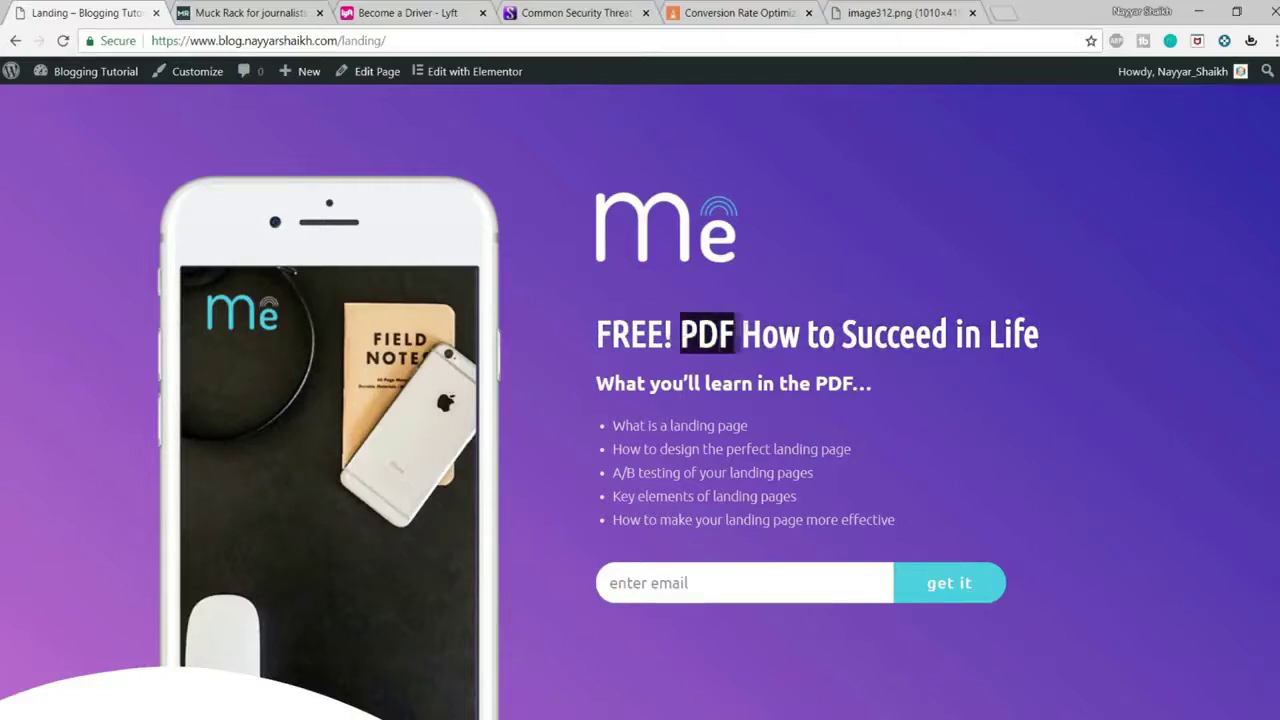
{"action": "left_click", "coordinate": [744, 340]}
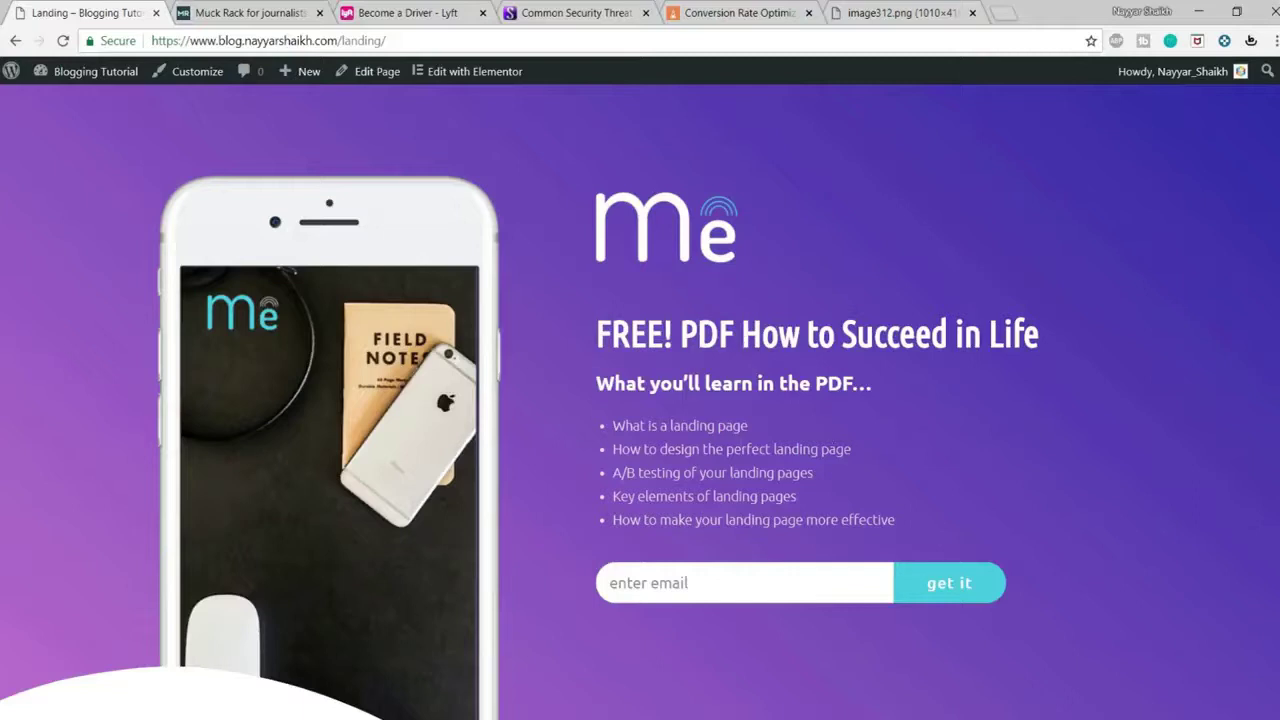
{"action": "left_click_drag", "start_coordinate": [613, 425], "coordinate": [929, 516]}
{"action": "left_click", "coordinate": [906, 521]}
{"action": "left_click_drag", "start_coordinate": [611, 425], "coordinate": [760, 430]}
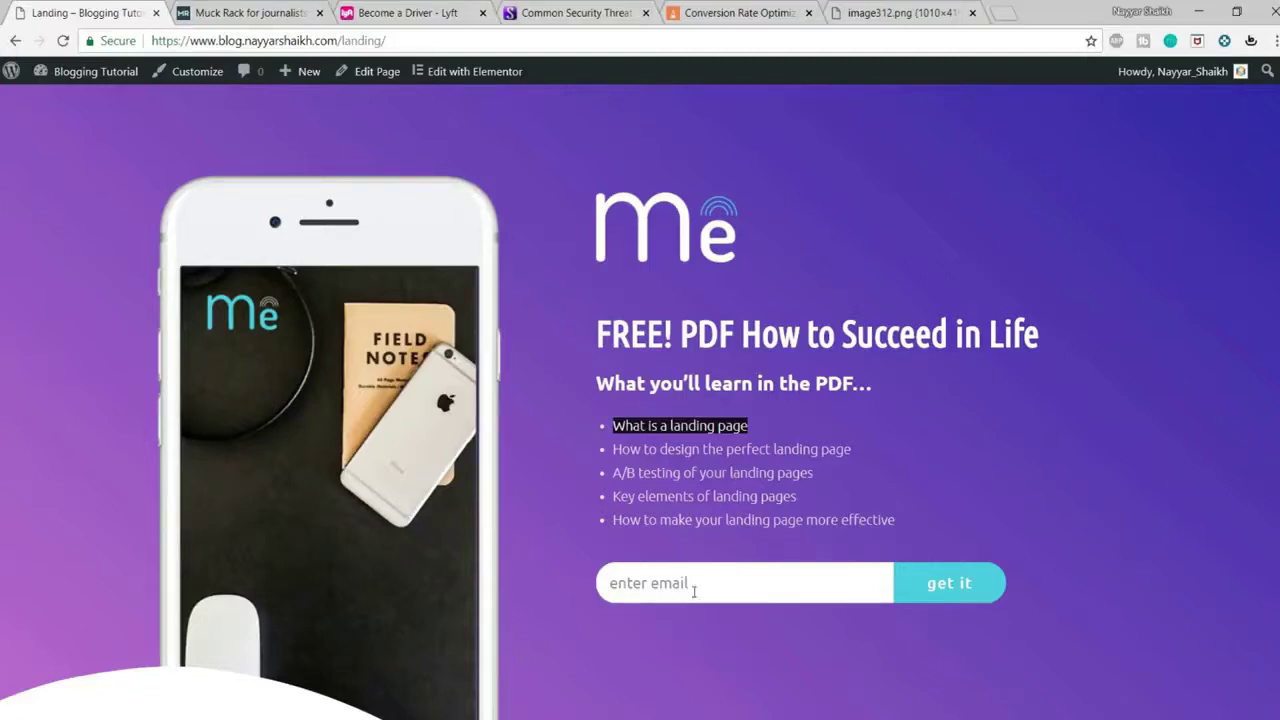
{"action": "left_click", "coordinate": [626, 588]}
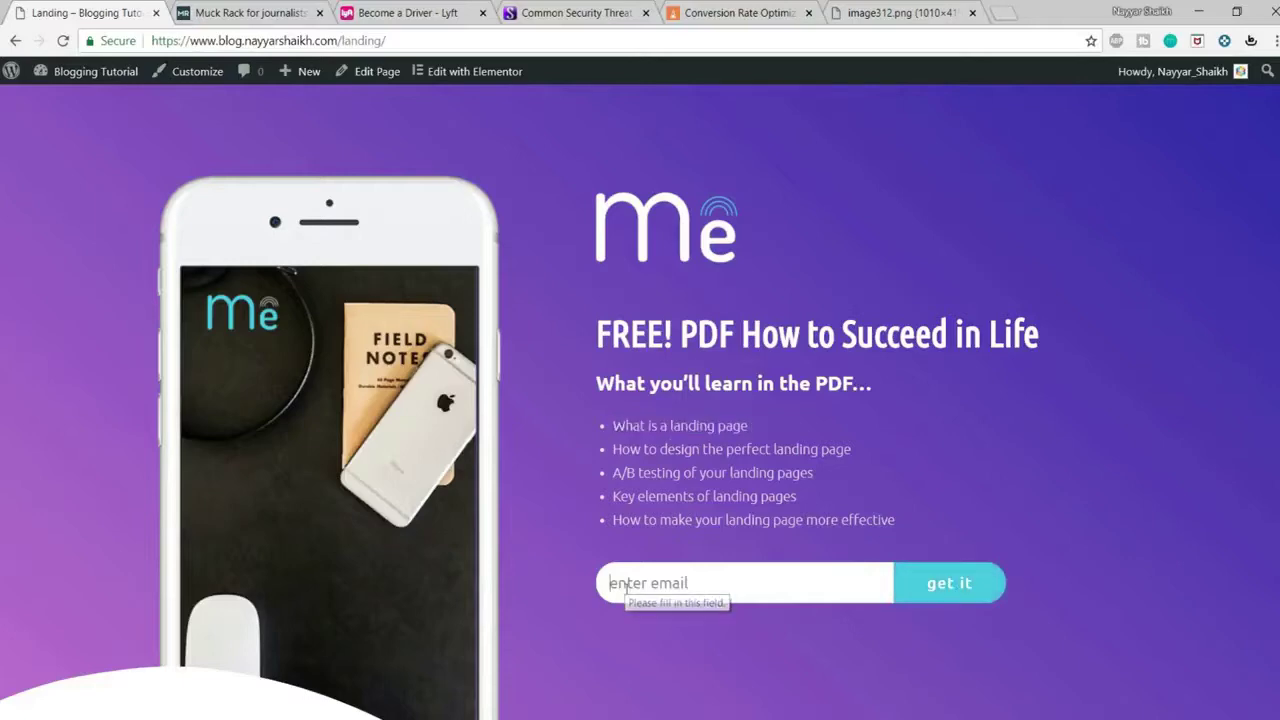
{"action": "left_click", "coordinate": [706, 12]}
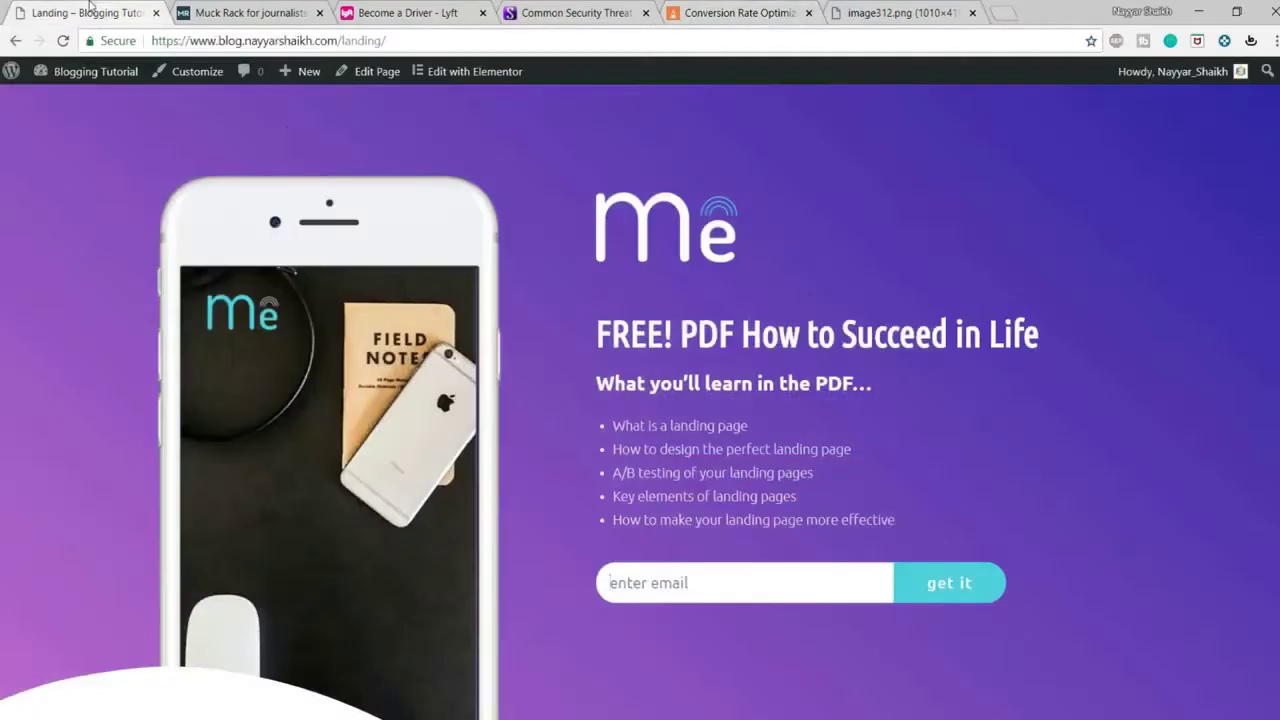
{"action": "left_click", "coordinate": [92, 10]}
- Switch to the conversionlab.no tab with its 'Supercharge your landing pages' hero
{"action": "left_click", "coordinate": [760, 12]}
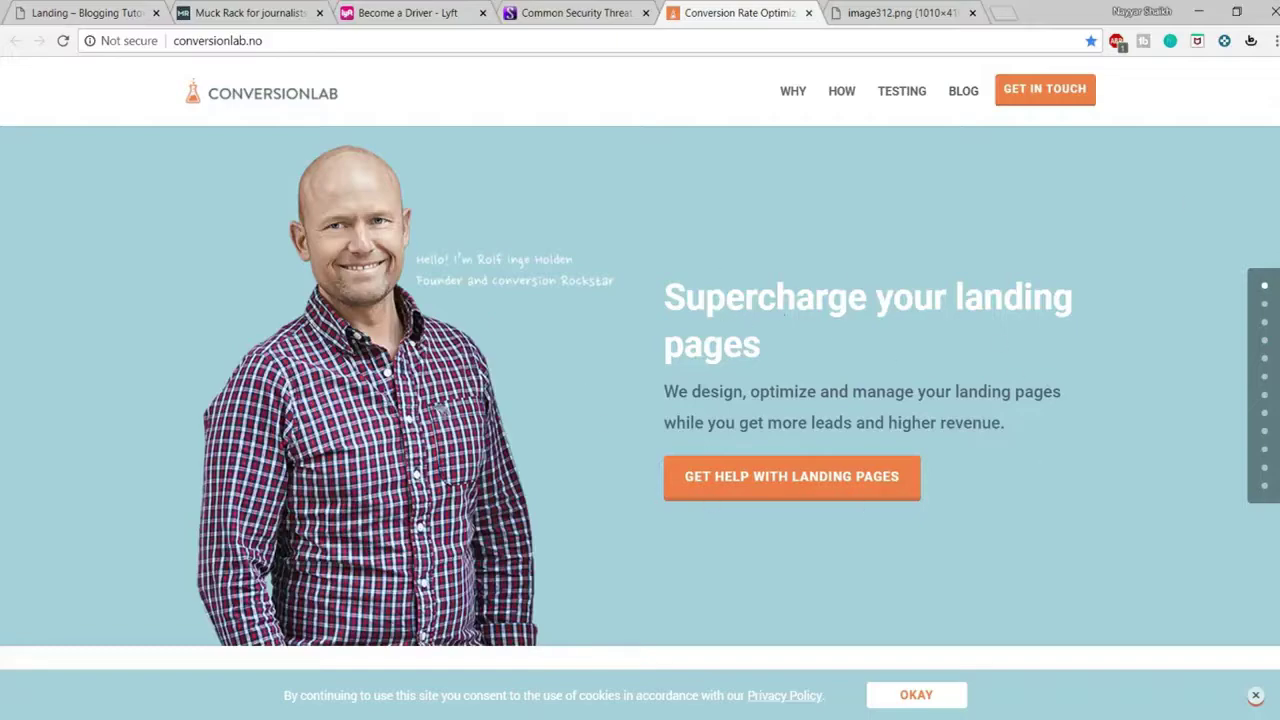
{"action": "scroll", "coordinate": [441, 409], "scroll_direction": "down", "scroll_amount": 8}
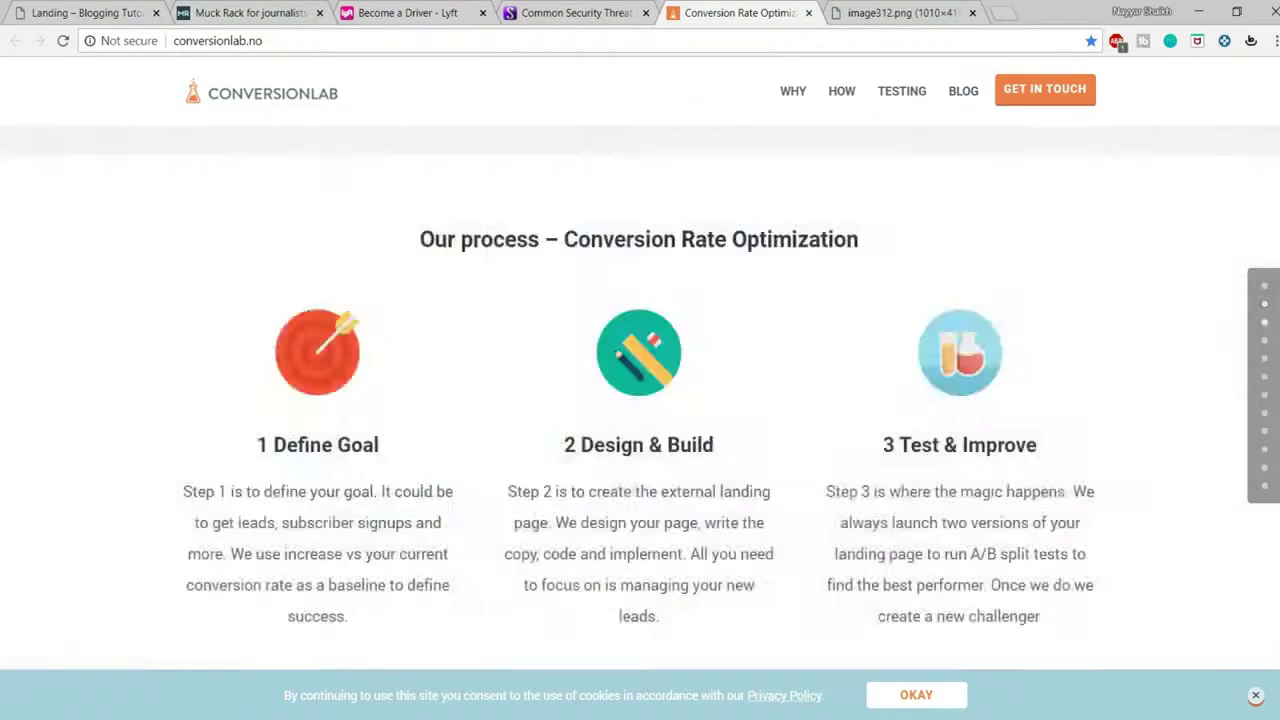
{"action": "scroll", "coordinate": [640, 397], "scroll_direction": "down", "scroll_amount": 1}
{"action": "scroll", "coordinate": [640, 397], "scroll_direction": "up", "scroll_amount": 8}
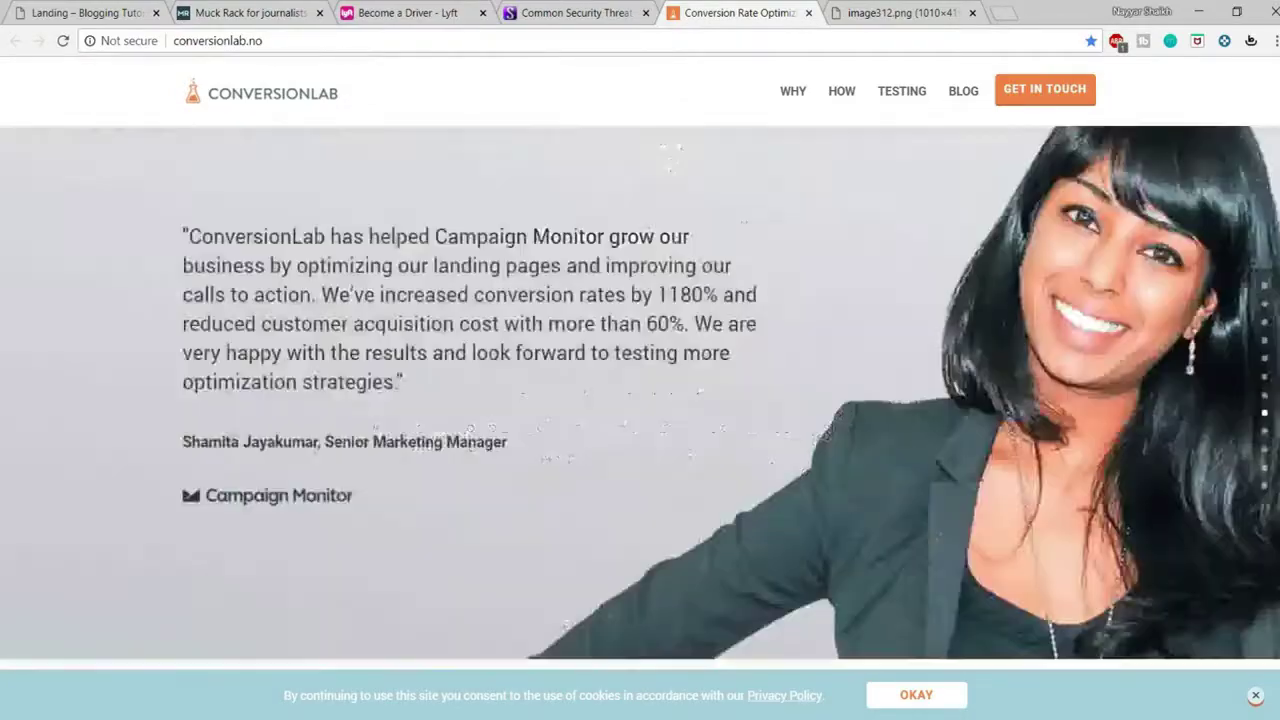
{"action": "scroll", "coordinate": [1148, 337], "scroll_direction": "down", "scroll_amount": 1}
{"action": "scroll", "coordinate": [1148, 337], "scroll_direction": "up", "scroll_amount": 1}
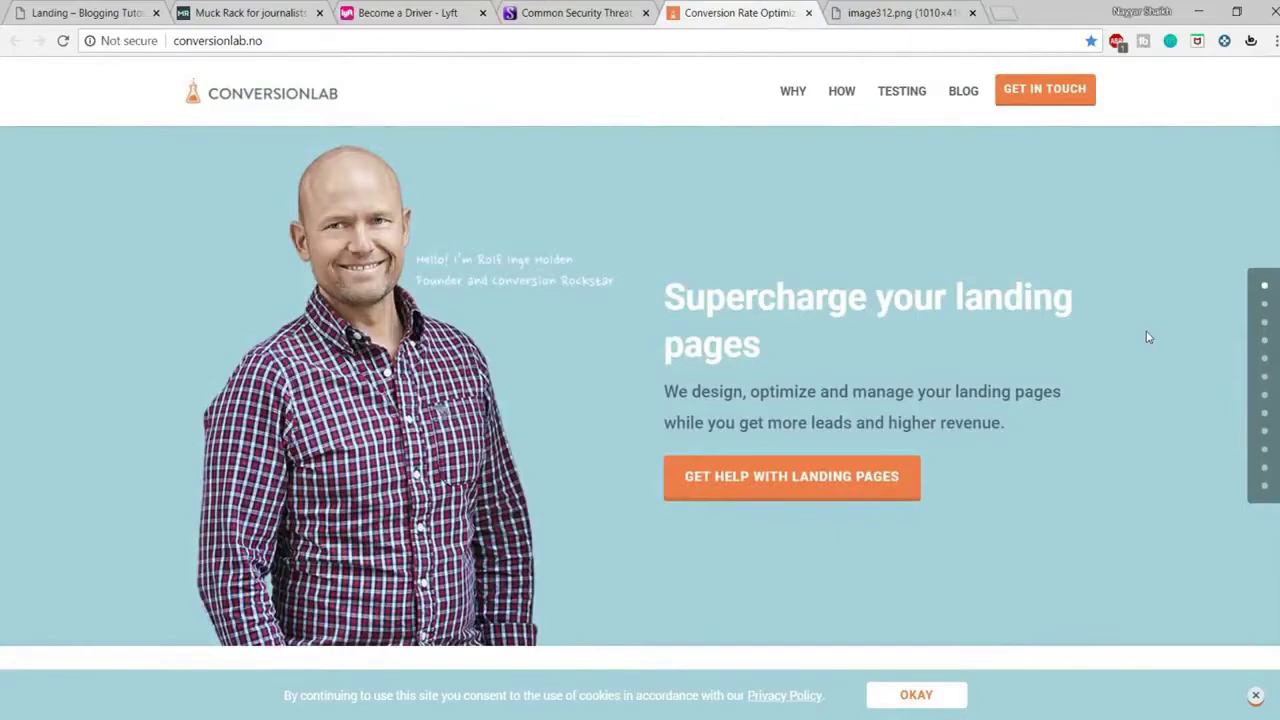
{"action": "scroll", "coordinate": [640, 397], "scroll_direction": "down", "scroll_amount": 5}
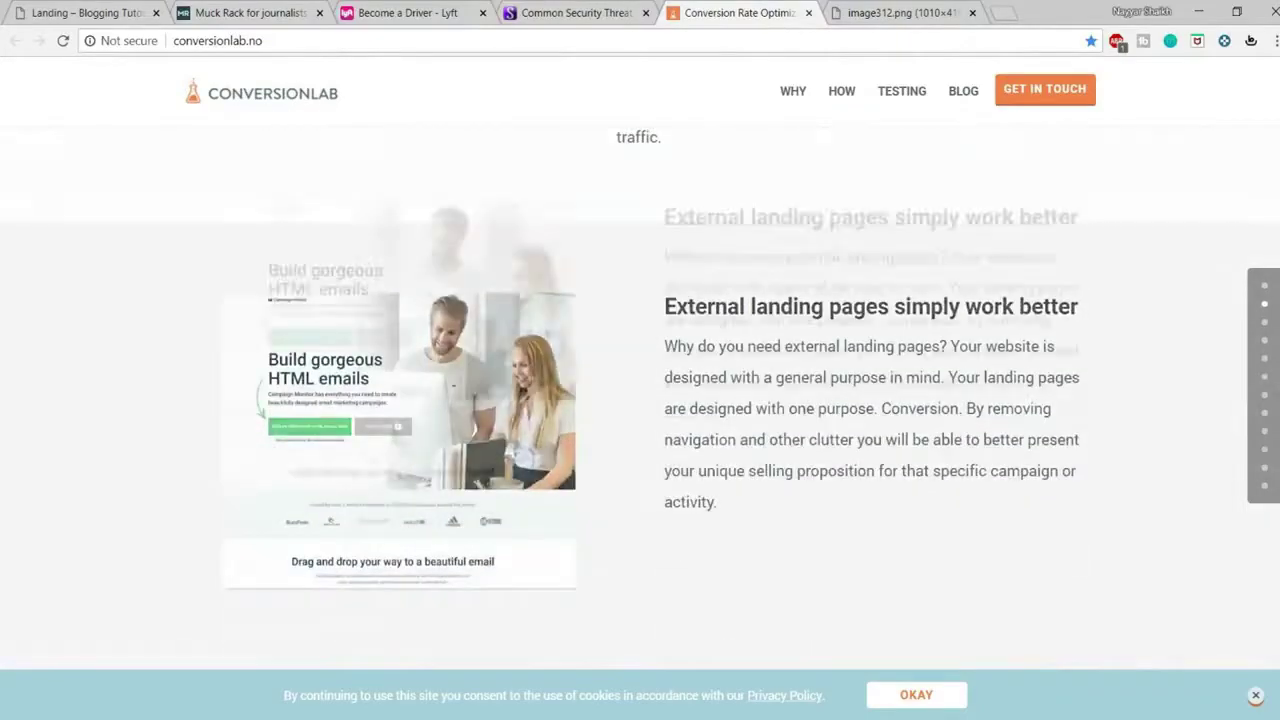
{"action": "scroll", "coordinate": [549, 449], "scroll_direction": "up", "scroll_amount": 5}
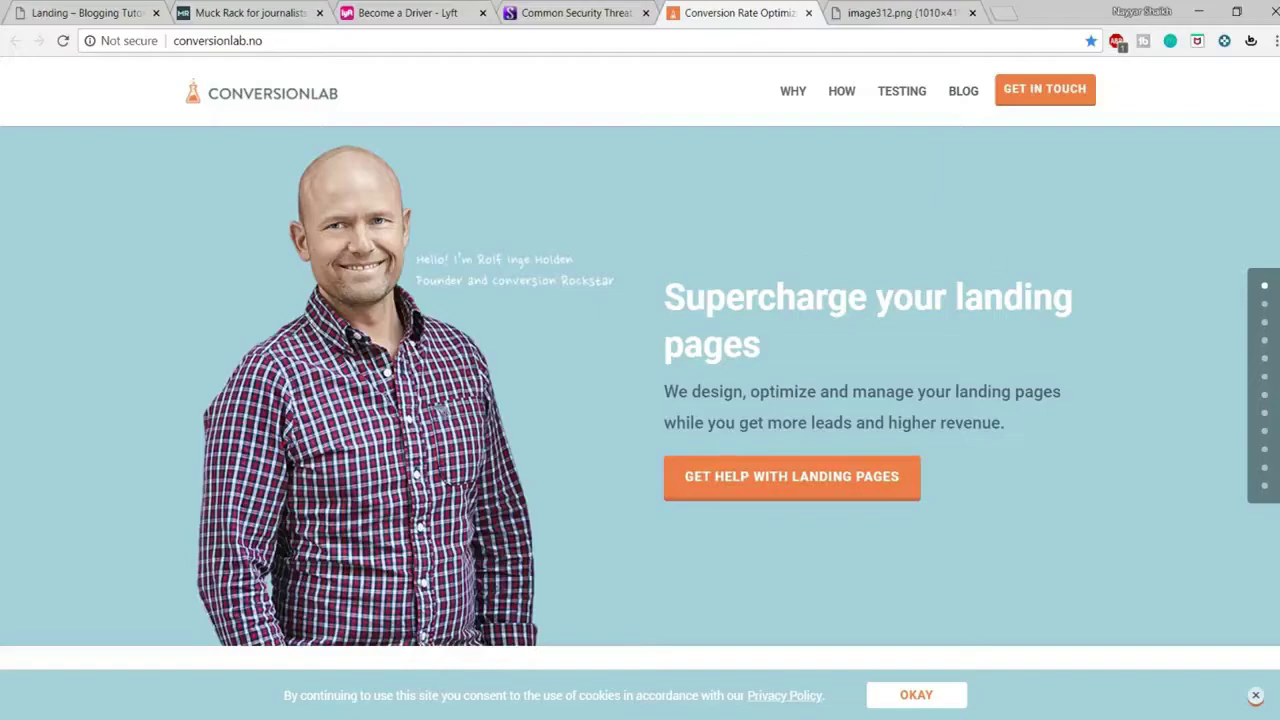
{"action": "scroll", "coordinate": [1207, 160], "scroll_direction": "down", "scroll_amount": 5}
{"action": "scroll", "coordinate": [640, 400], "scroll_direction": "down", "scroll_amount": 5}
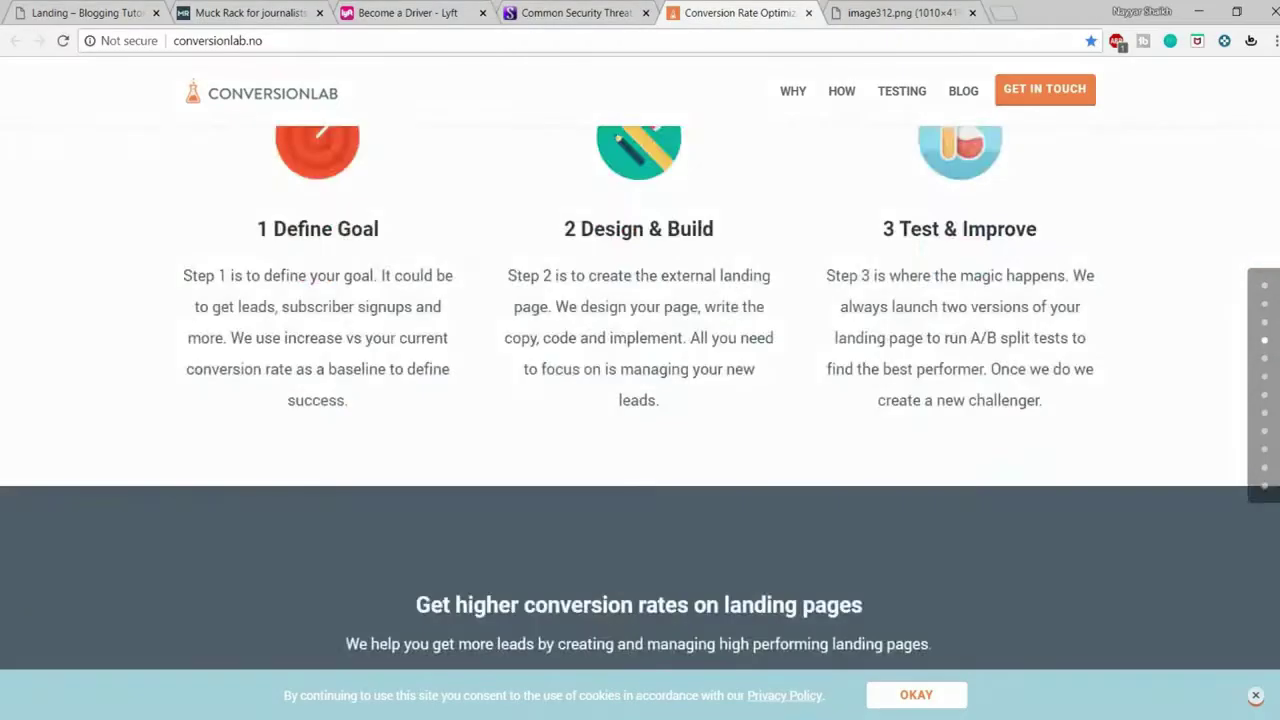
{"action": "scroll", "coordinate": [640, 400], "scroll_direction": "up", "scroll_amount": 8}
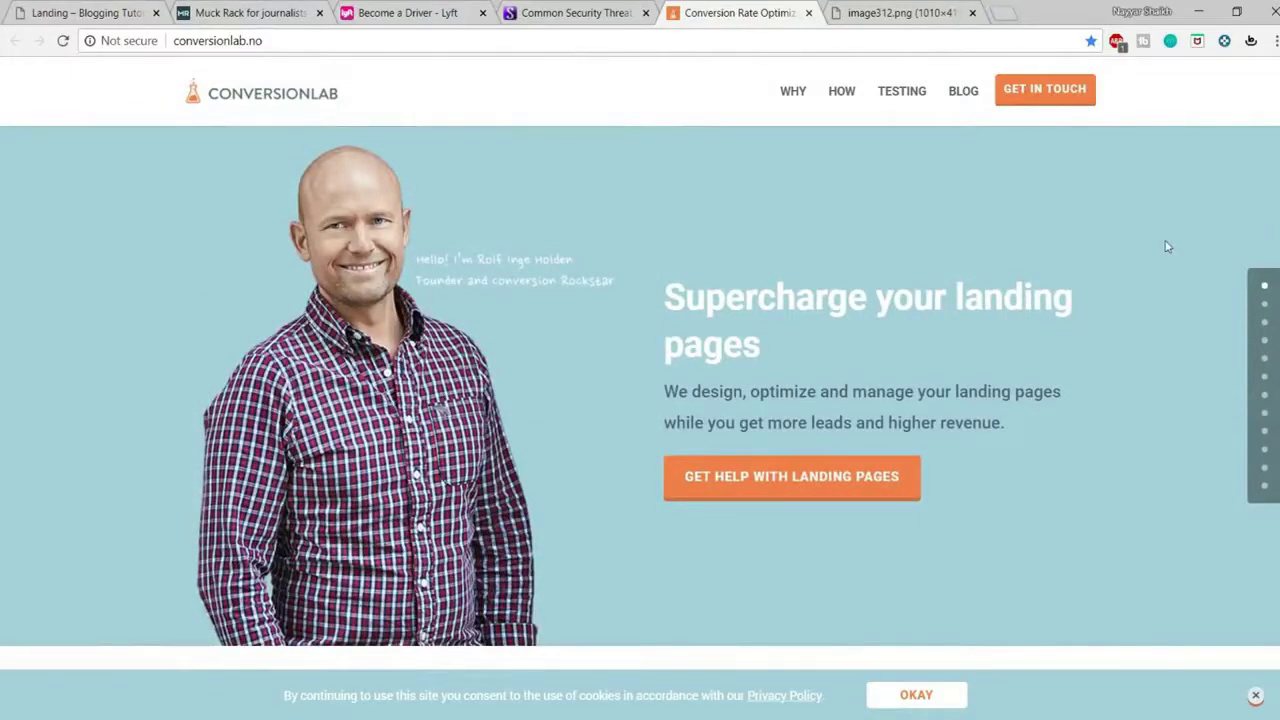
- Return to the live landing page and scroll down, highlighting the 'What is a landing page' bullet
{"action": "left_click", "coordinate": [98, 13]}
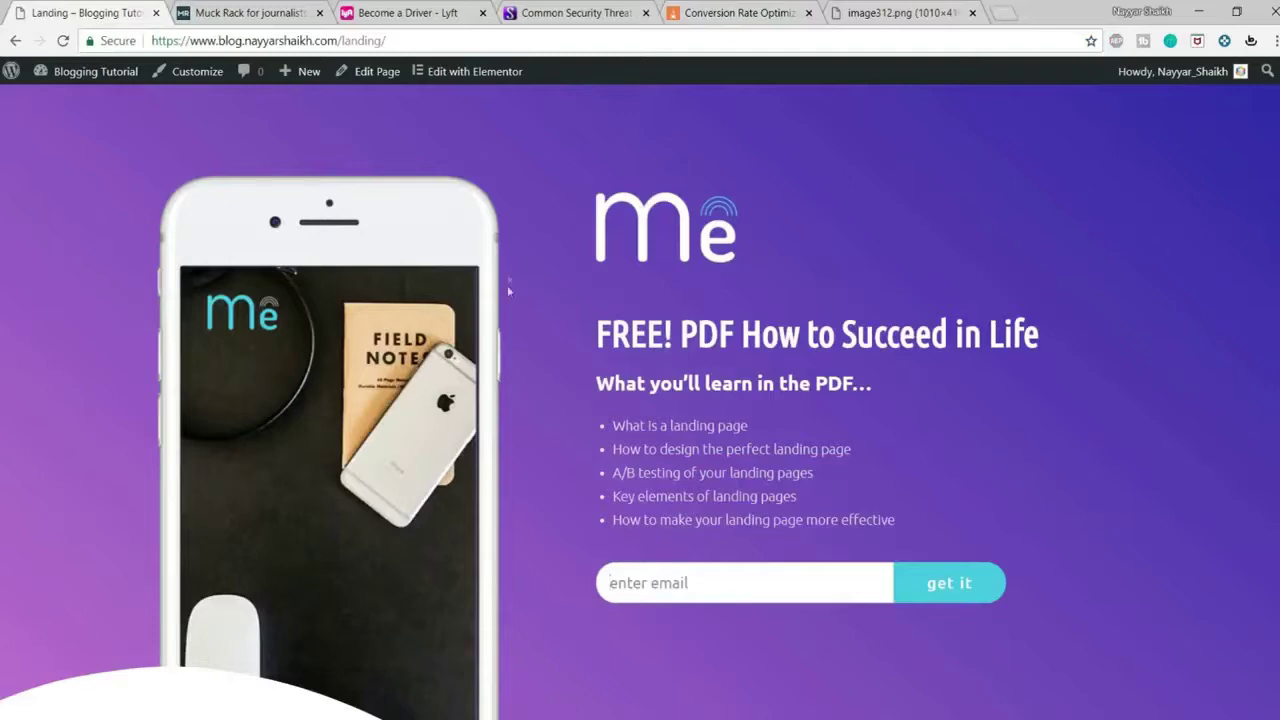
{"action": "scroll", "coordinate": [1240, 166], "scroll_direction": "down", "scroll_amount": 8}
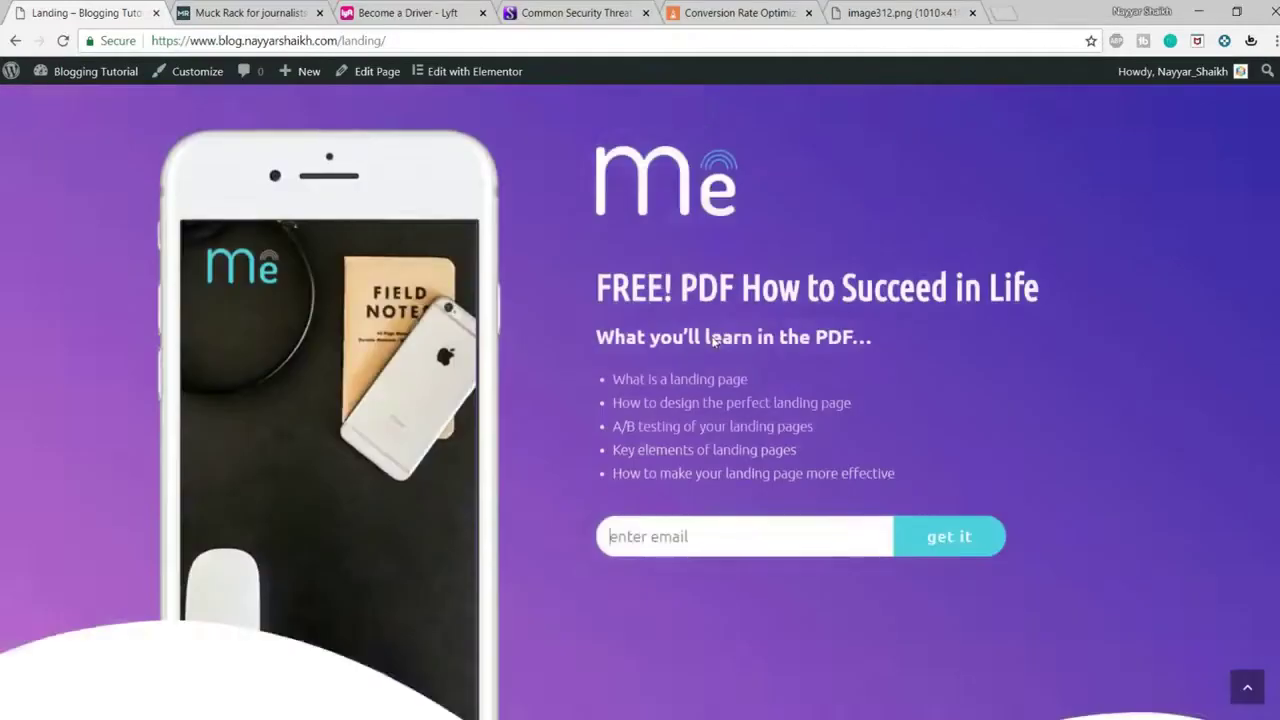
{"action": "scroll", "coordinate": [640, 400], "scroll_direction": "down", "scroll_amount": 5}
{"action": "scroll", "coordinate": [837, 426], "scroll_direction": "down", "scroll_amount": 5}
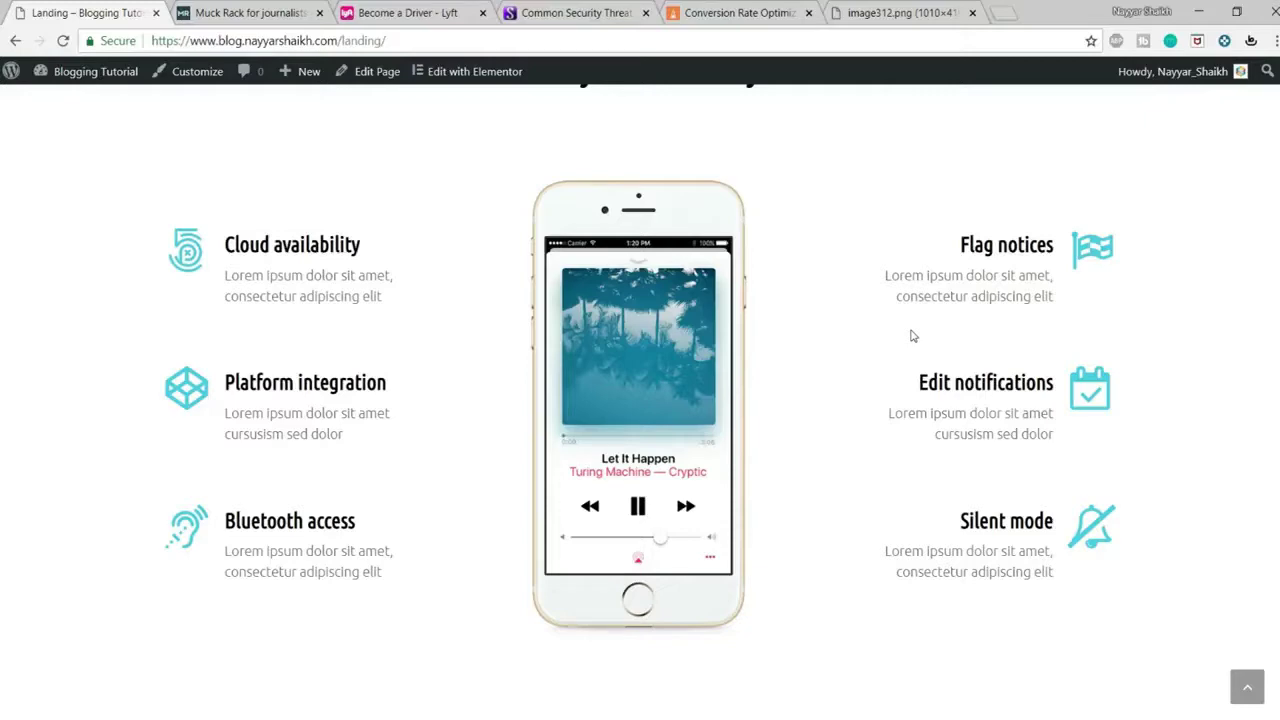
{"action": "scroll", "coordinate": [911, 336], "scroll_direction": "up", "scroll_amount": 5}
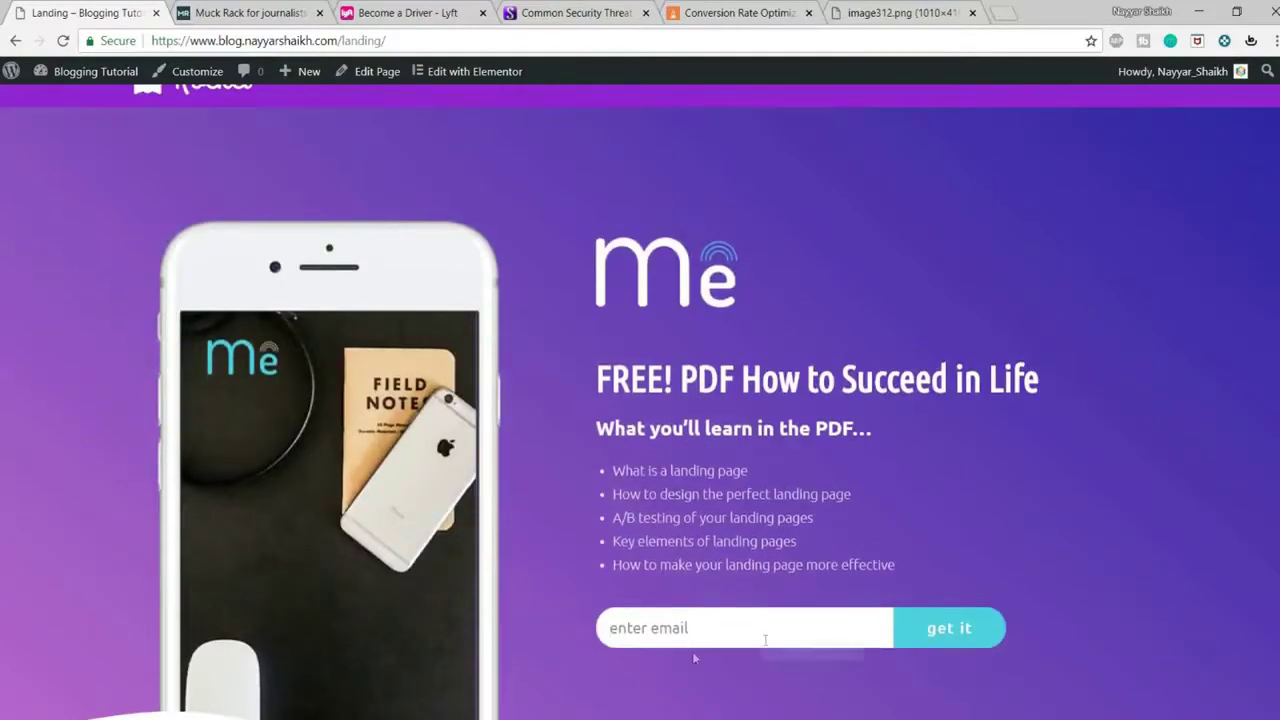
{"action": "scroll", "coordinate": [885, 557], "scroll_direction": "down", "scroll_amount": 3}
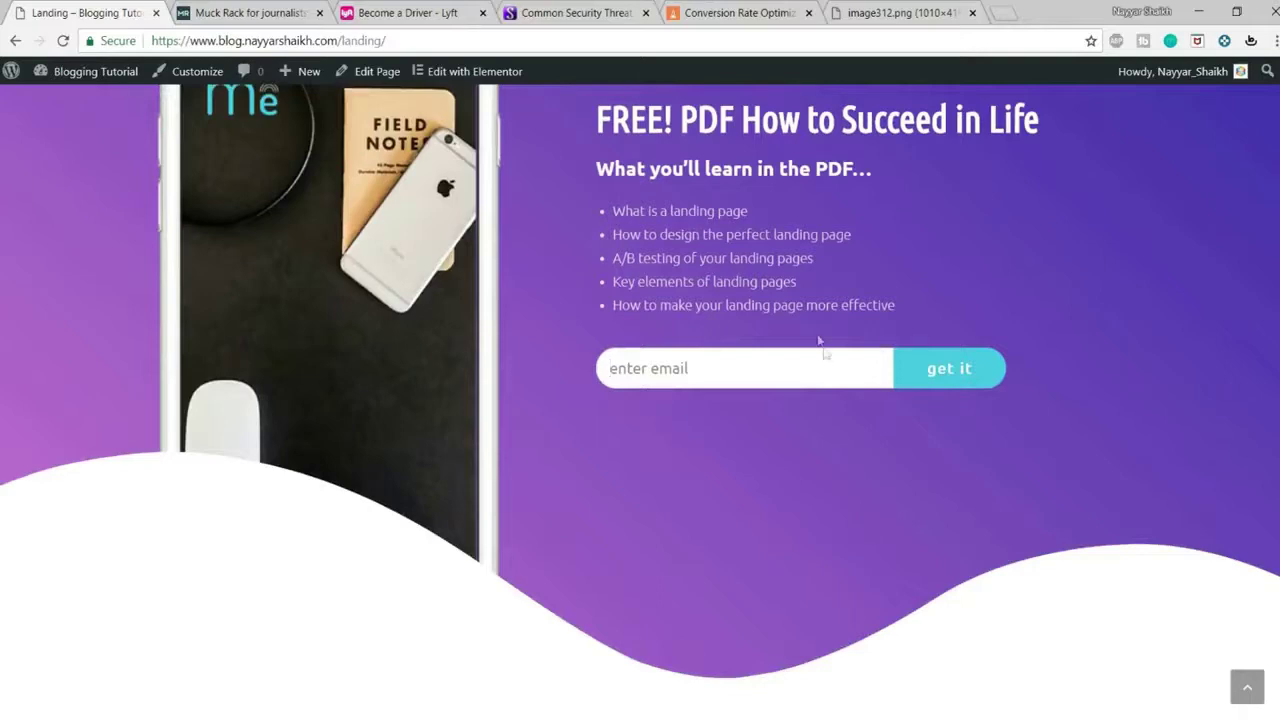
{"action": "left_click_drag", "start_coordinate": [750, 211], "coordinate": [612, 211]}
{"action": "left_click", "coordinate": [627, 211]}
- Highlight the Cloud availability heading and scroll from the logo strip back up to the header
{"action": "scroll", "coordinate": [806, 317], "scroll_direction": "down", "scroll_amount": 9}
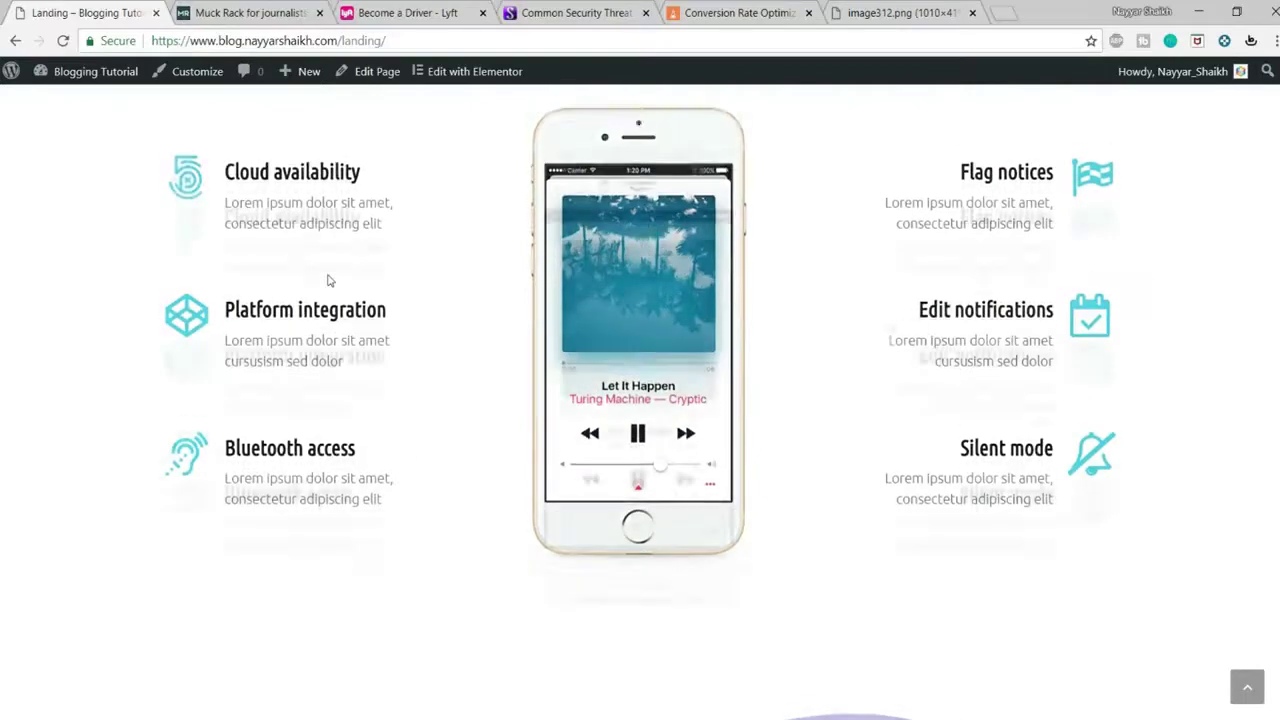
{"action": "scroll", "coordinate": [329, 281], "scroll_direction": "up", "scroll_amount": 1}
{"action": "left_click_drag", "start_coordinate": [224, 244], "coordinate": [380, 250]}
{"action": "left_click", "coordinate": [433, 297]}
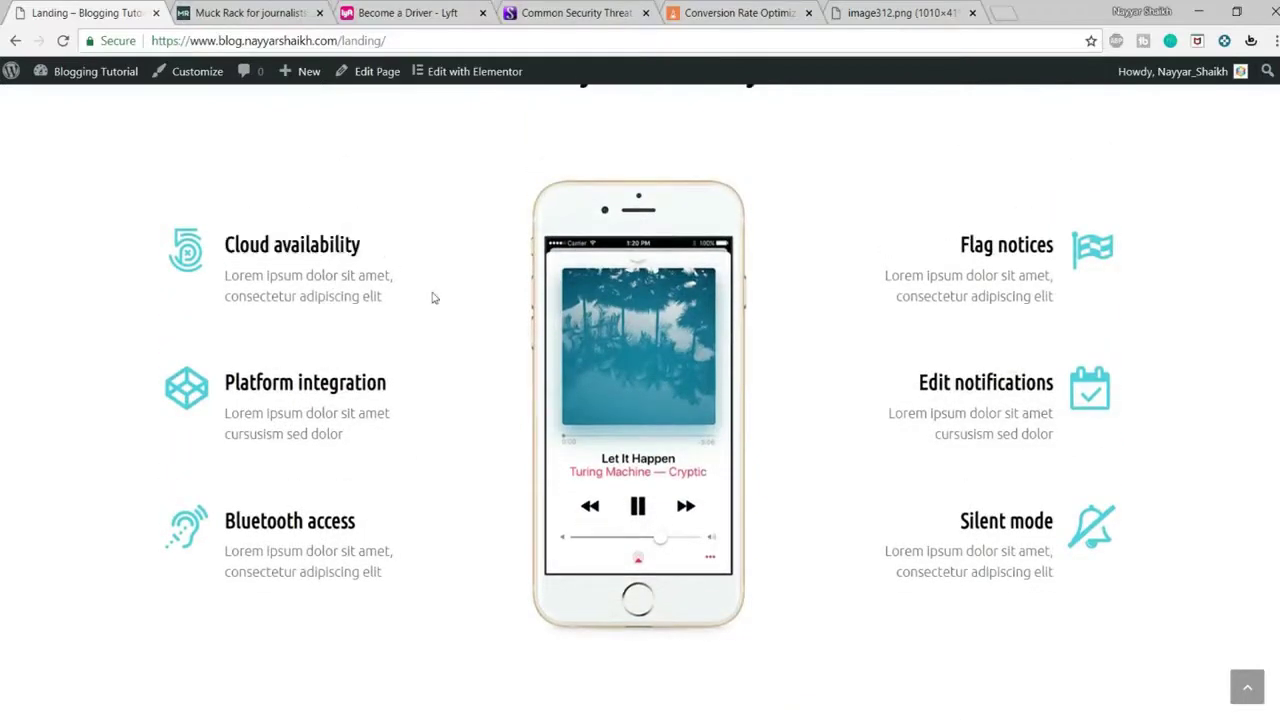
{"action": "scroll", "coordinate": [1091, 415], "scroll_direction": "up", "scroll_amount": 1}
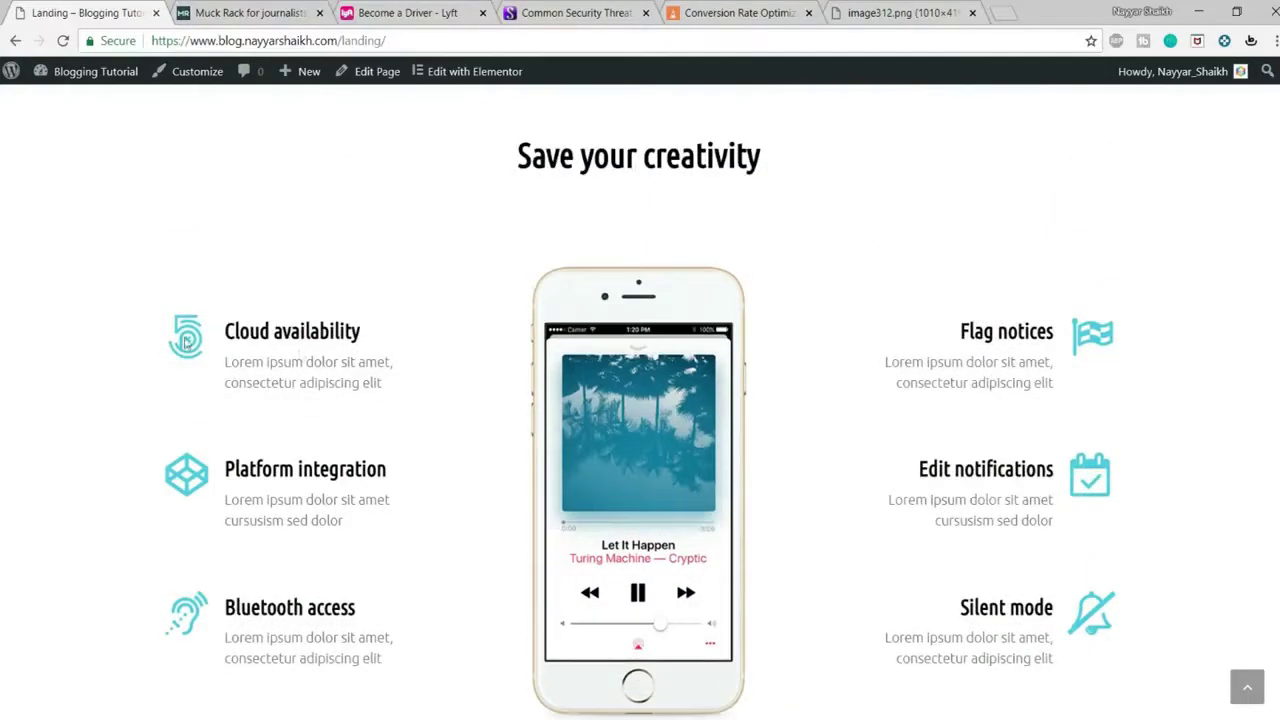
{"action": "scroll", "coordinate": [1171, 409], "scroll_direction": "down", "scroll_amount": 1}
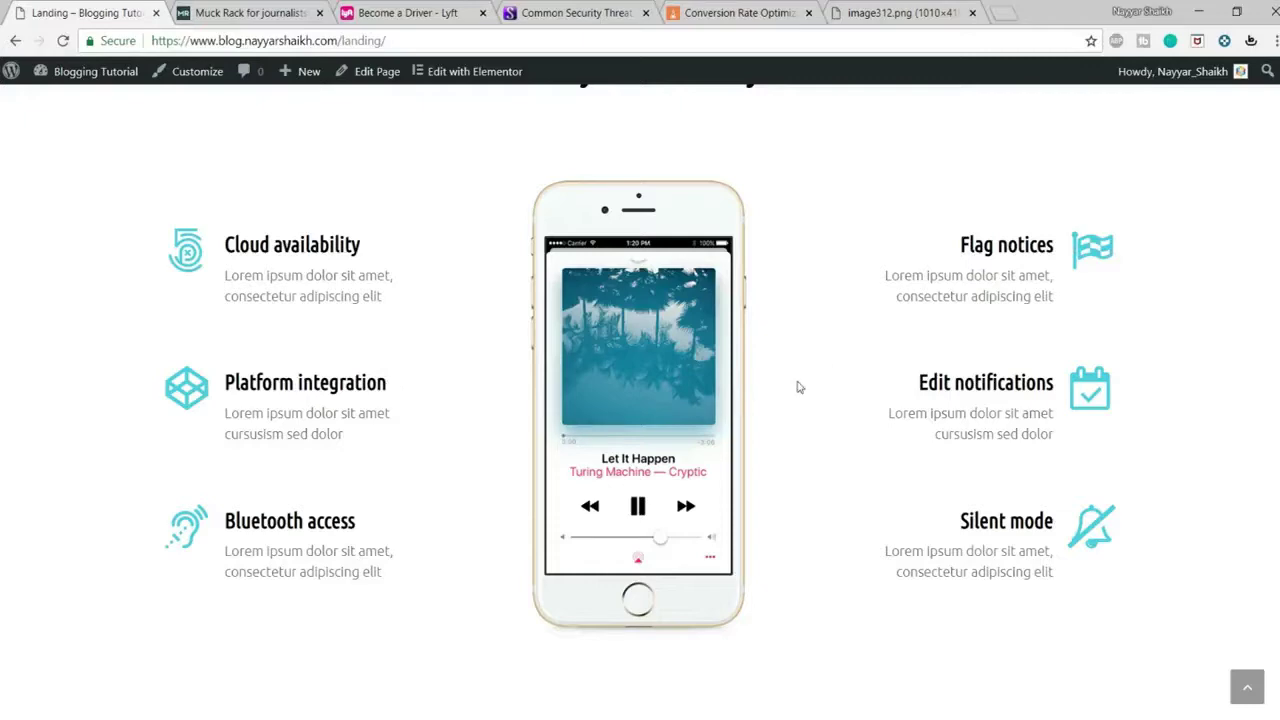
{"action": "scroll", "coordinate": [826, 420], "scroll_direction": "up", "scroll_amount": 1}
{"action": "scroll", "coordinate": [826, 420], "scroll_direction": "down", "scroll_amount": 1}
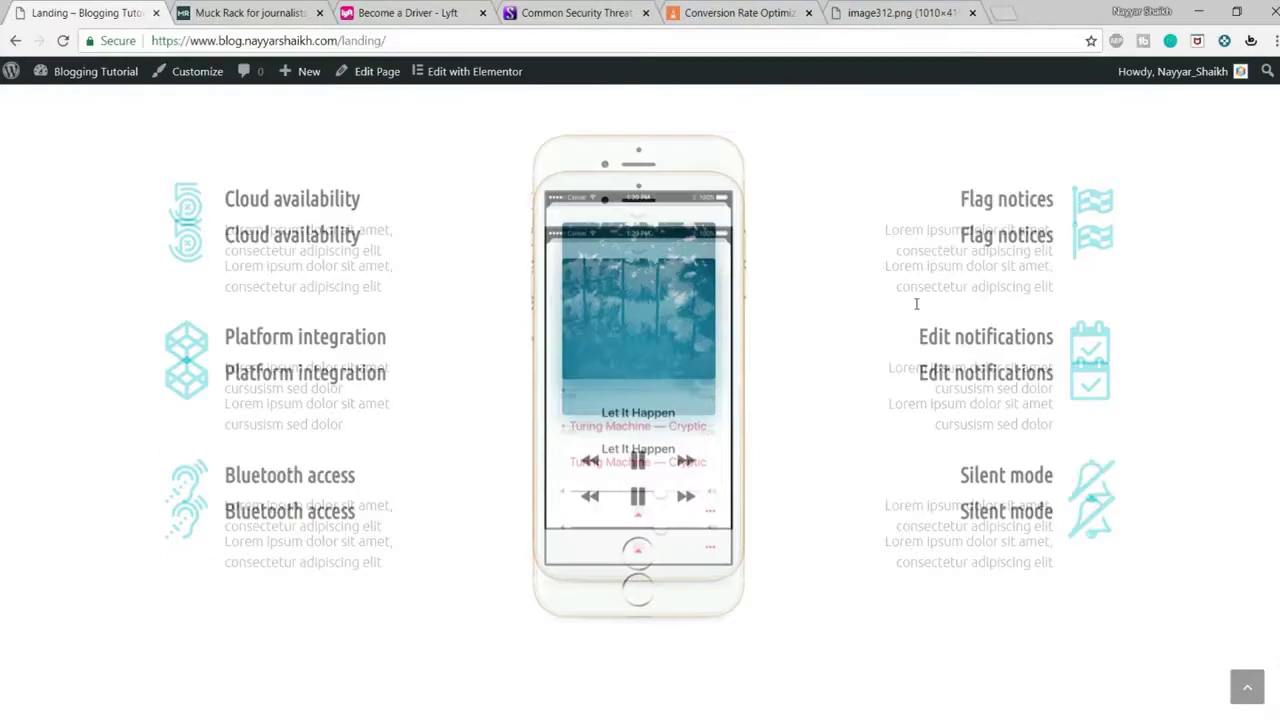
{"action": "scroll", "coordinate": [917, 303], "scroll_direction": "down", "scroll_amount": 5}
{"action": "scroll", "coordinate": [917, 309], "scroll_direction": "down", "scroll_amount": 1}
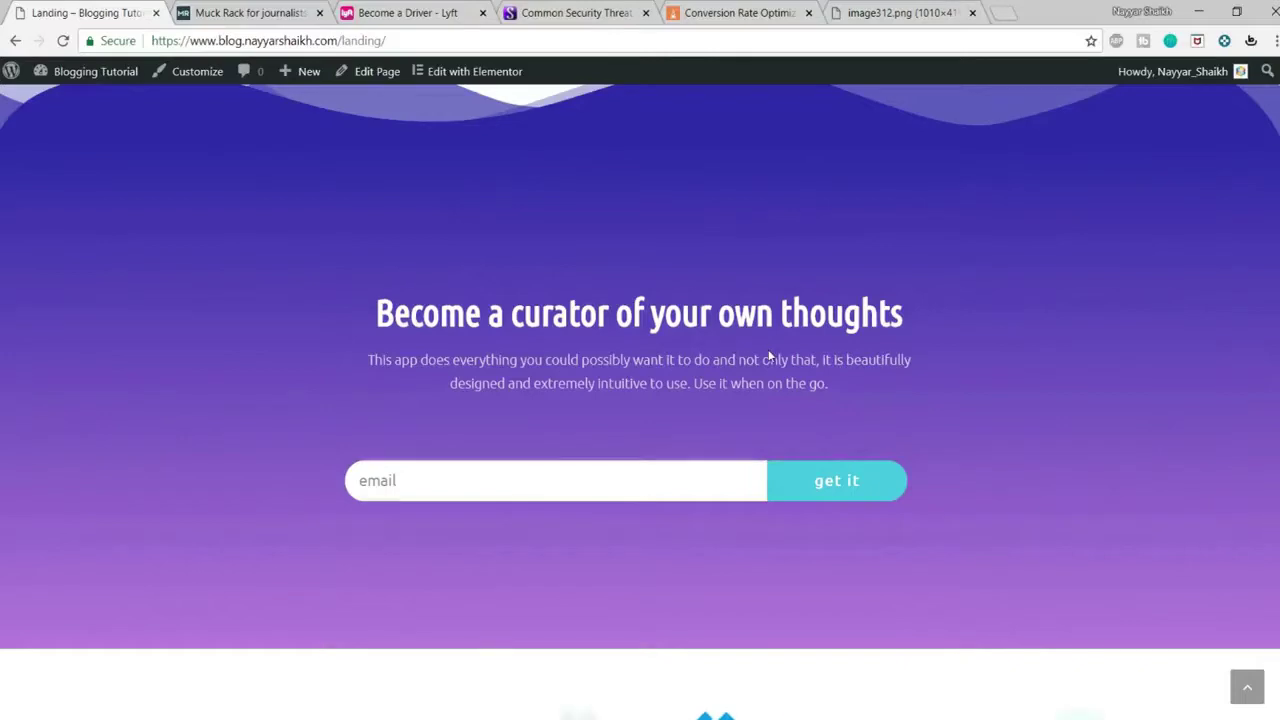
{"action": "scroll", "coordinate": [640, 460], "scroll_direction": "down", "scroll_amount": 1}
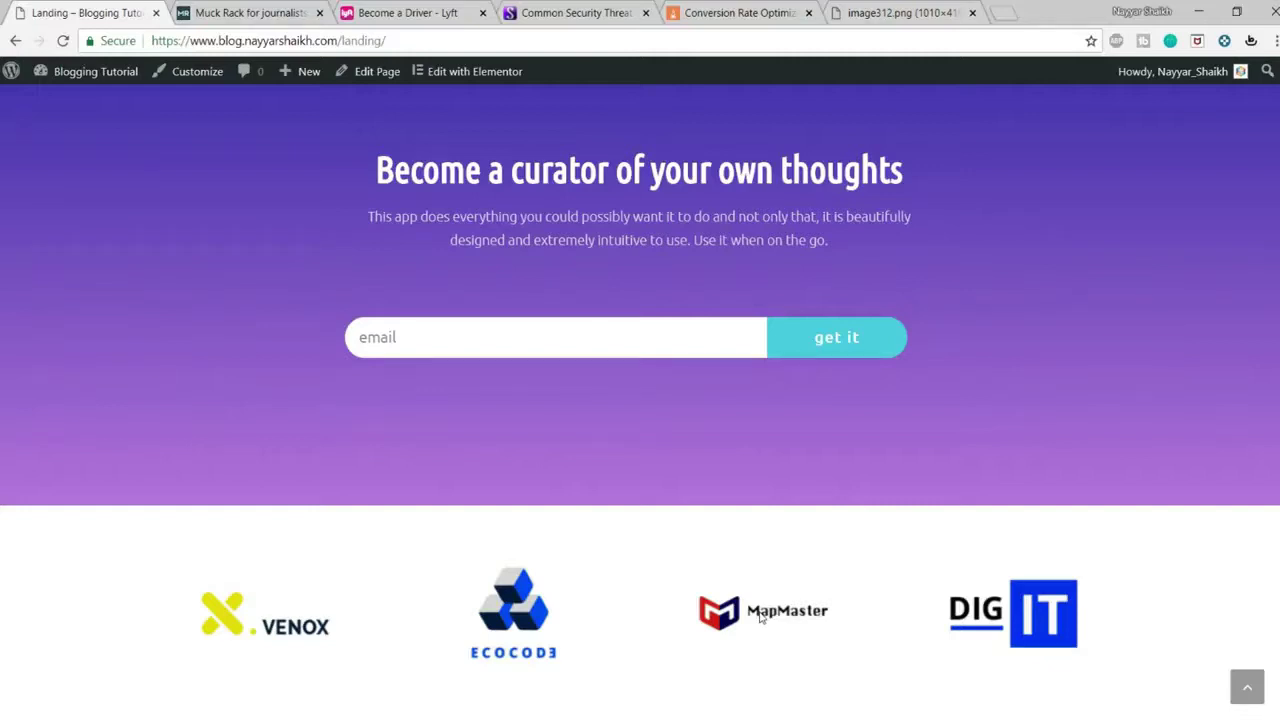
{"action": "scroll", "coordinate": [790, 570], "scroll_direction": "up", "scroll_amount": 15}
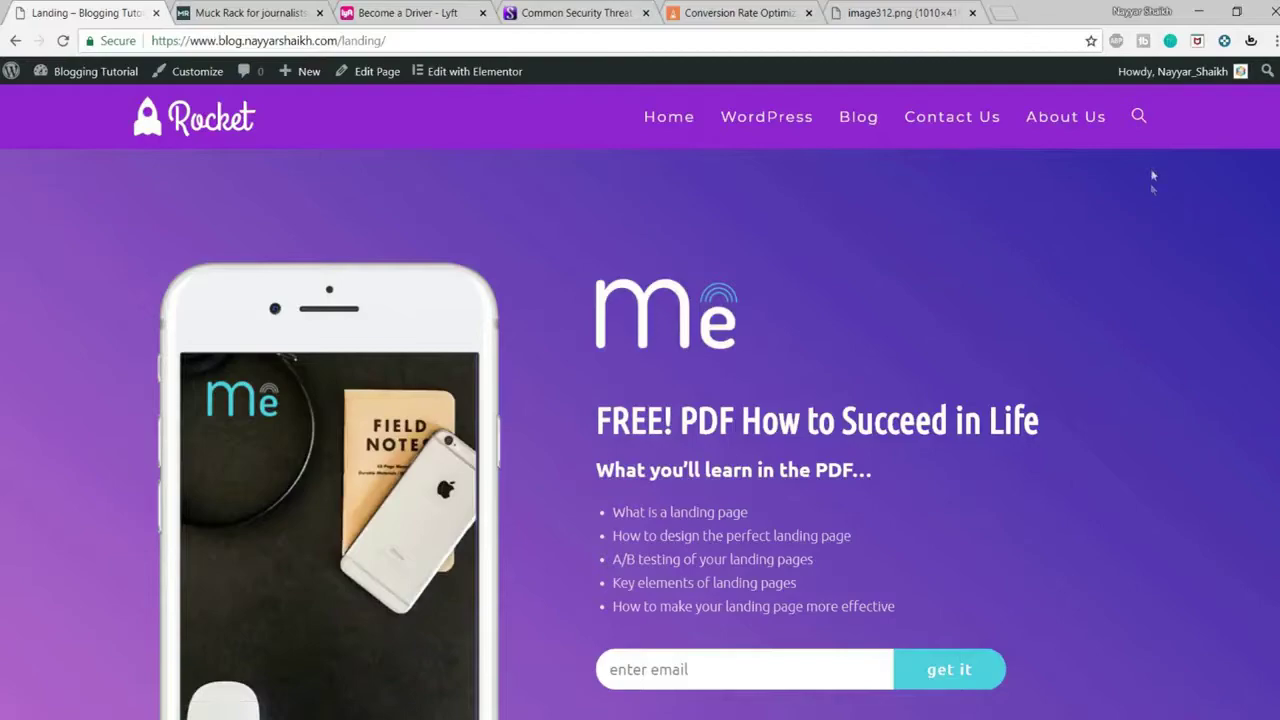
{"action": "scroll", "coordinate": [1180, 206], "scroll_direction": "down", "scroll_amount": 3}
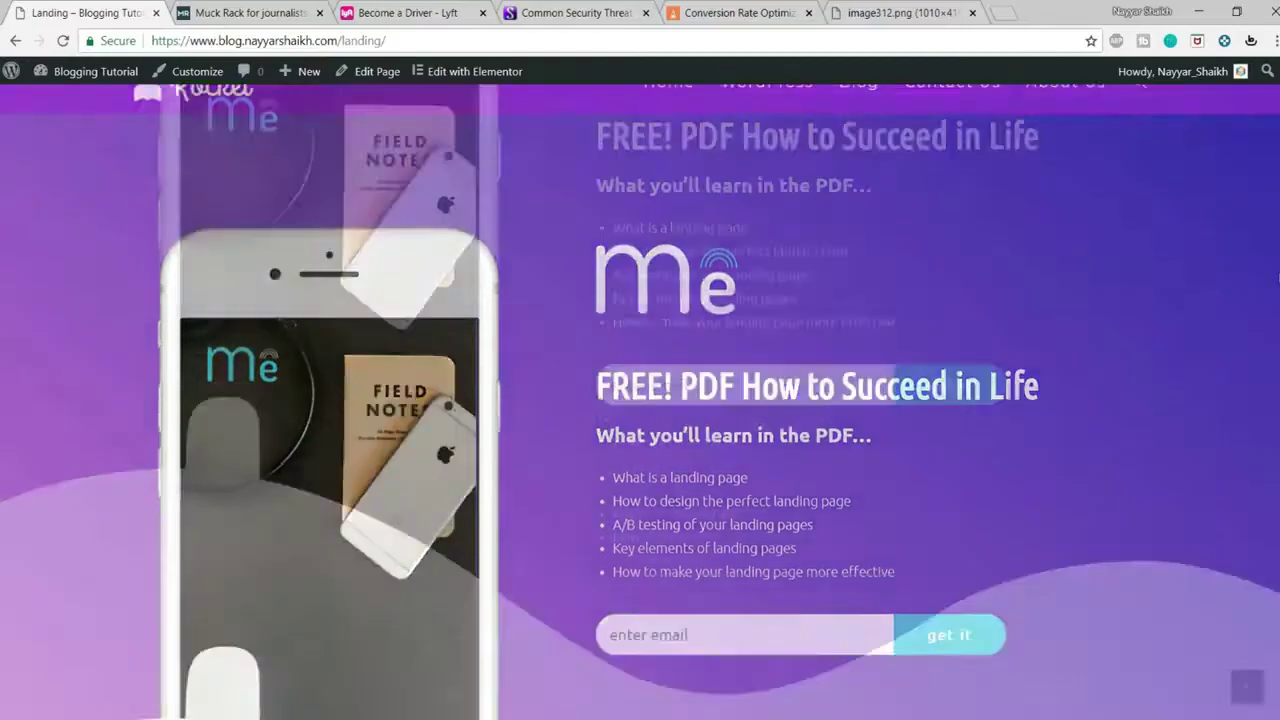
{"action": "scroll", "coordinate": [1266, 371], "scroll_direction": "down", "scroll_amount": 15}
{"action": "scroll", "coordinate": [1275, 212], "scroll_direction": "up", "scroll_amount": 12}
{"action": "scroll", "coordinate": [1275, 212], "scroll_direction": "up", "scroll_amount": 5}
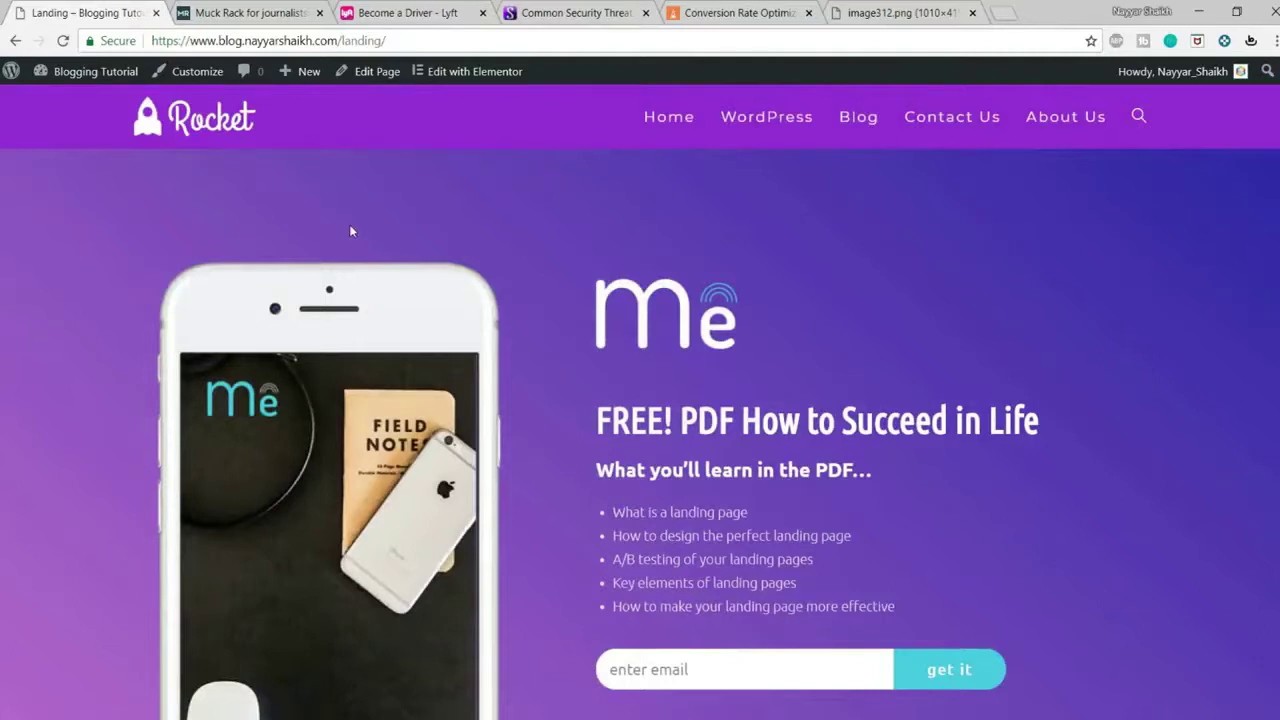
{"action": "mouse_move", "coordinate": [82, 72]}
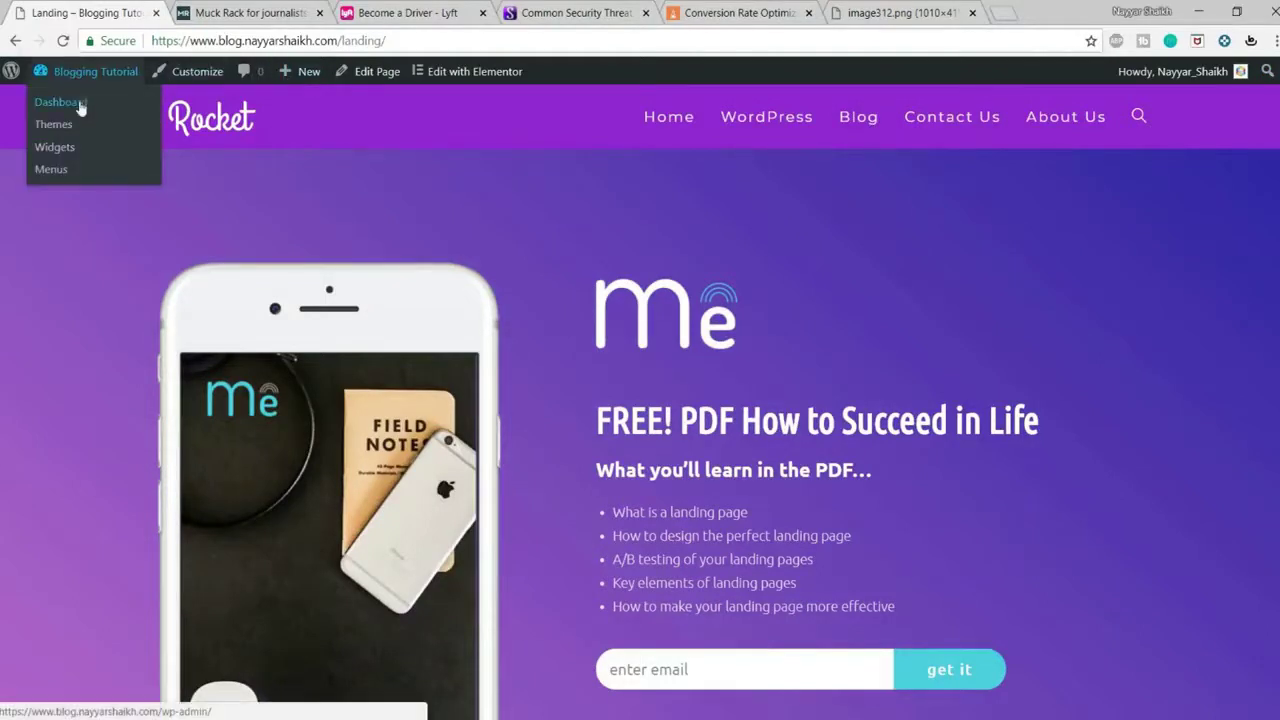
- Go to the Dashboard and open Appearance > Themes, where OceanWP is active
{"action": "left_click", "coordinate": [80, 104]}
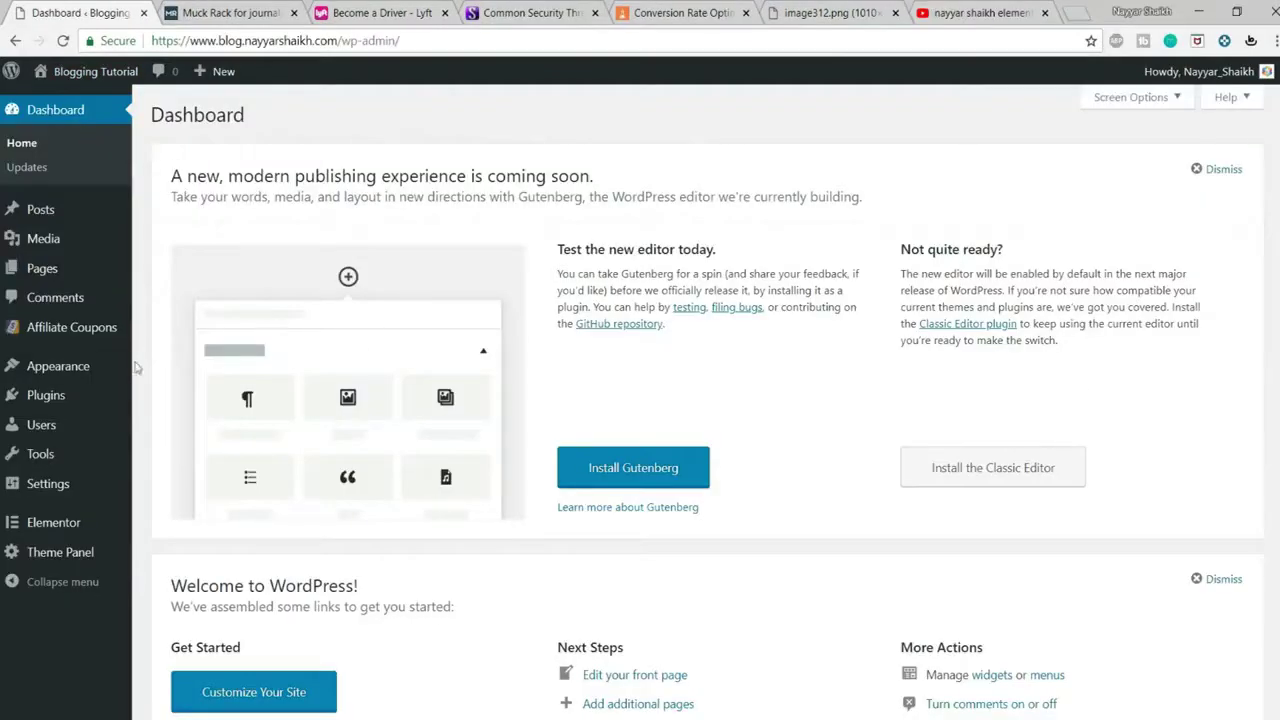
{"action": "left_click", "coordinate": [58, 368]}
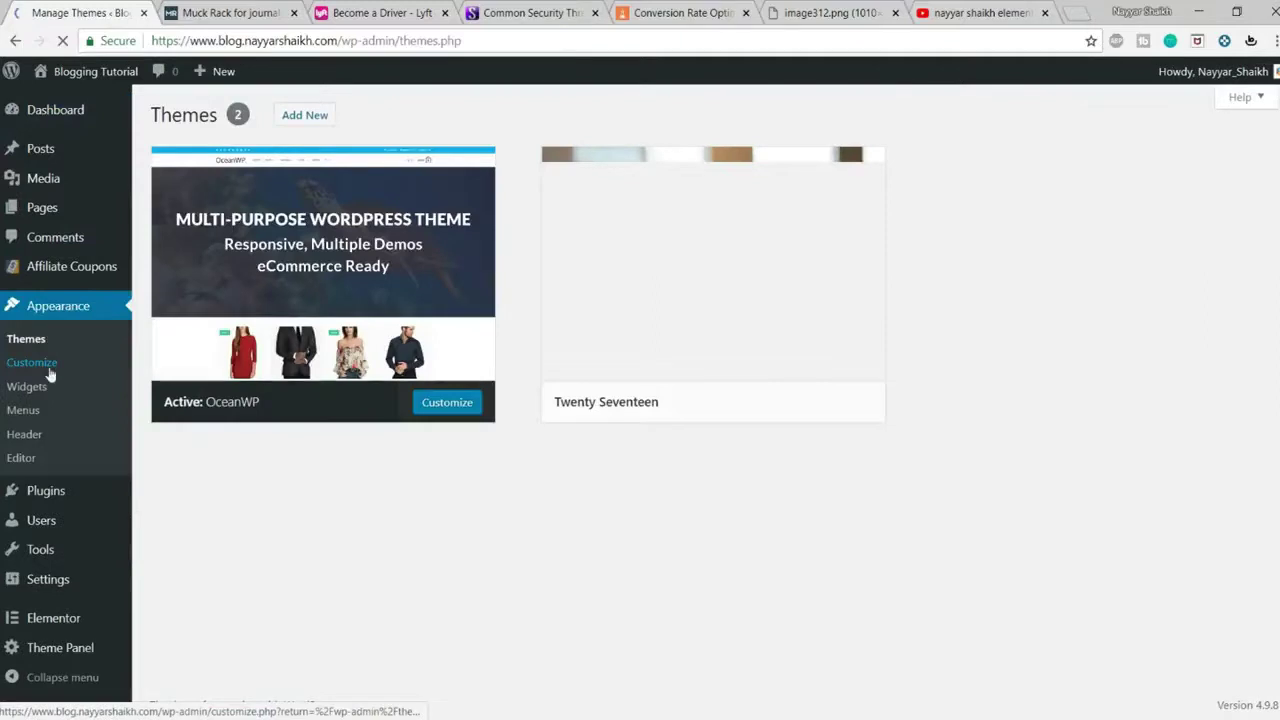
{"action": "mouse_move", "coordinate": [372, 395]}
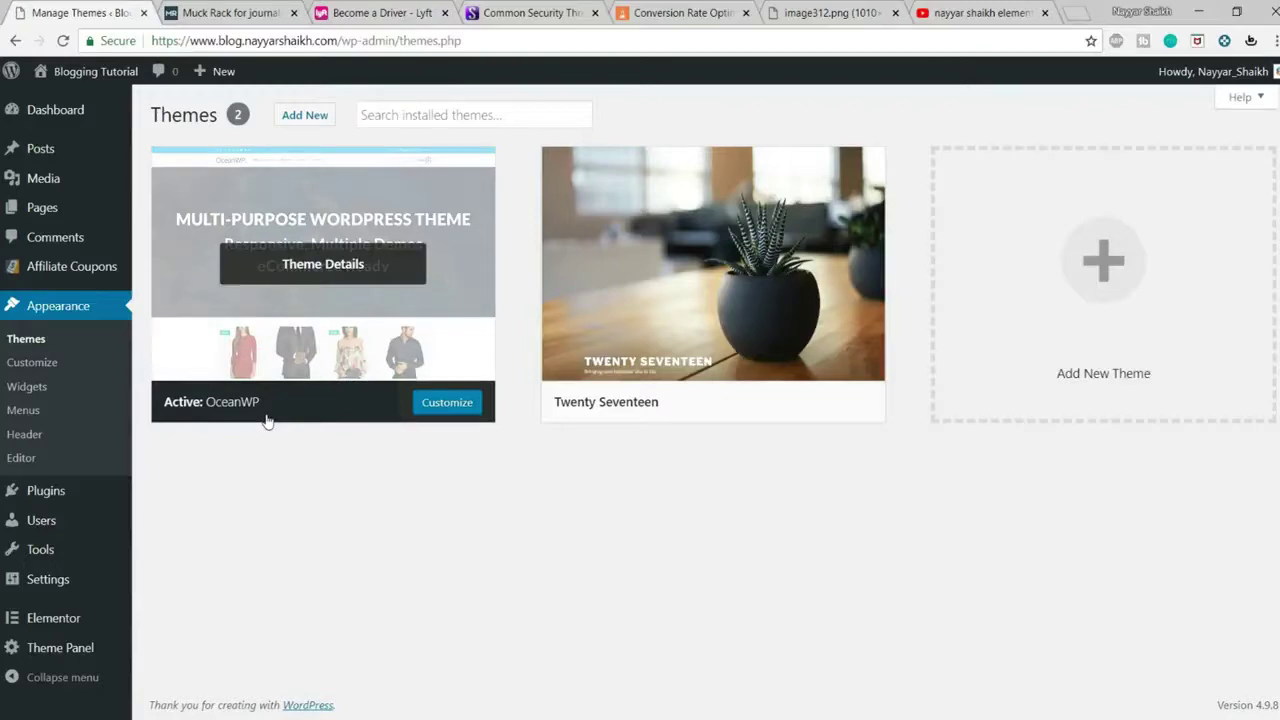
- Open Plugins and highlight the active Elementor and Elementor Pro entries
{"action": "left_click", "coordinate": [60, 492]}
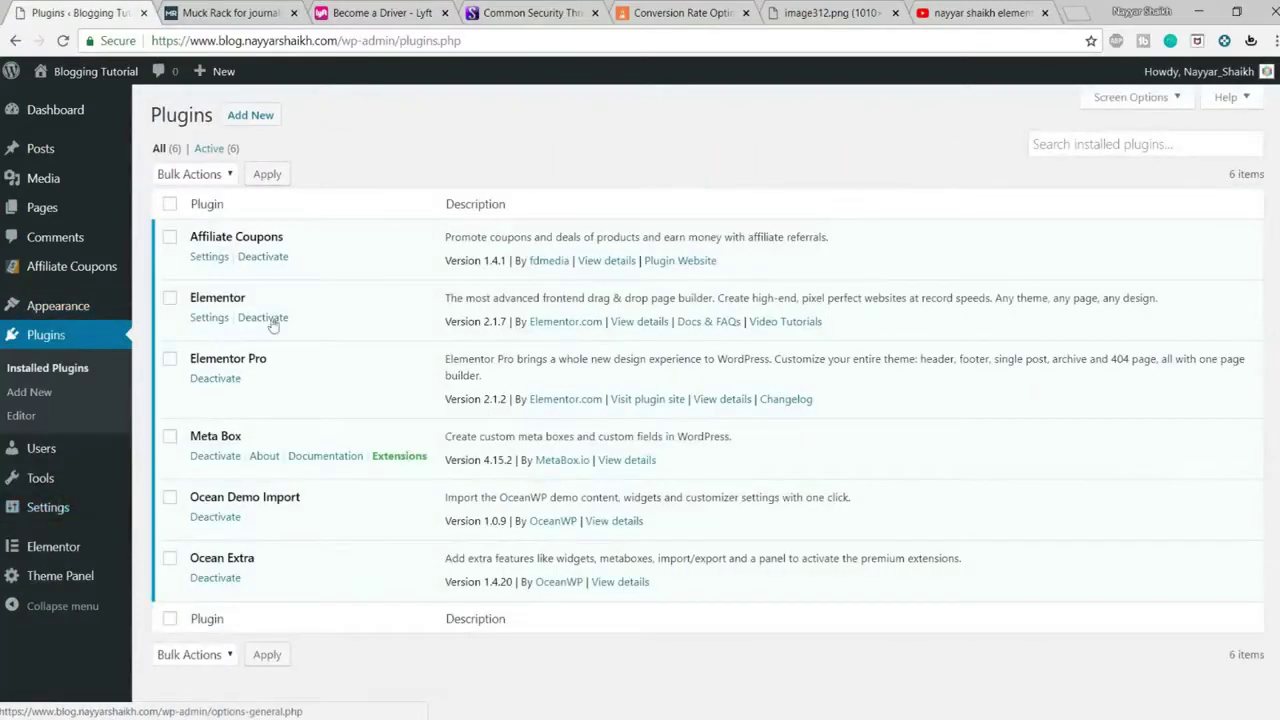
{"action": "left_click_drag", "start_coordinate": [187, 302], "coordinate": [248, 300]}
{"action": "left_click_drag", "start_coordinate": [190, 357], "coordinate": [268, 359]}
{"action": "left_click", "coordinate": [276, 366]}
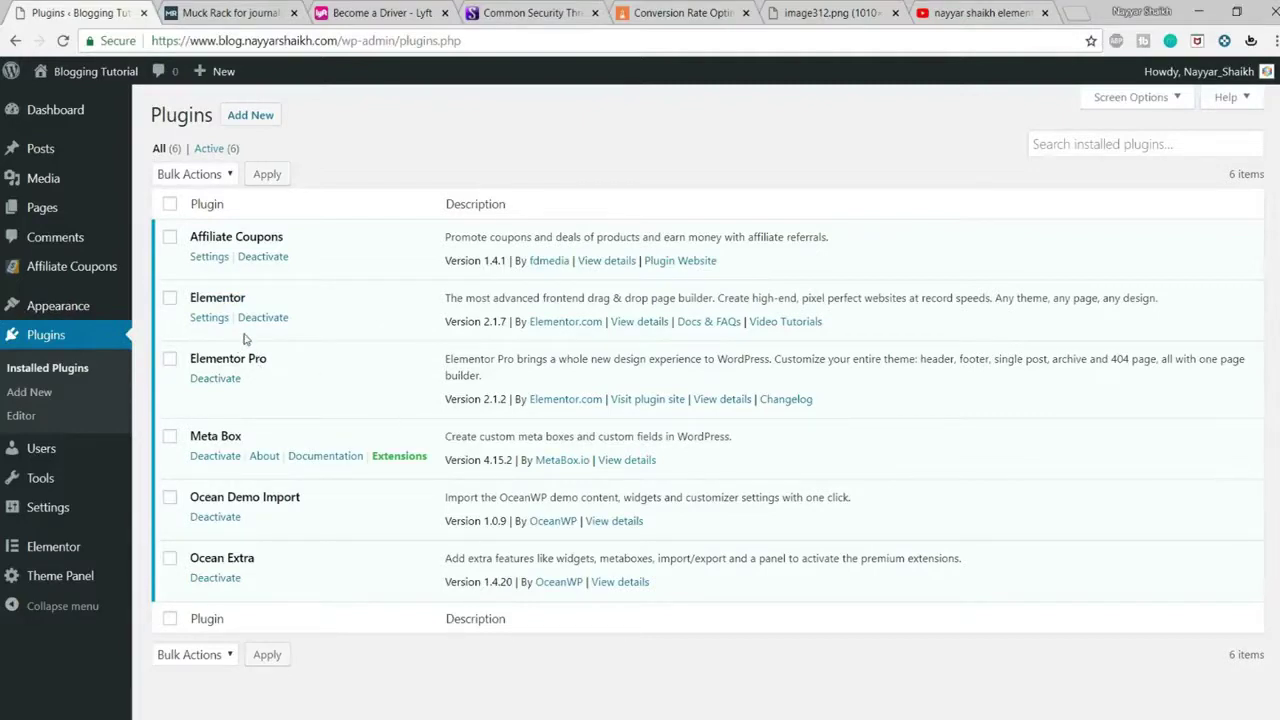
- Create a new page via Pages > Add New titled 'Landing page'
{"action": "mouse_move", "coordinate": [46, 206]}
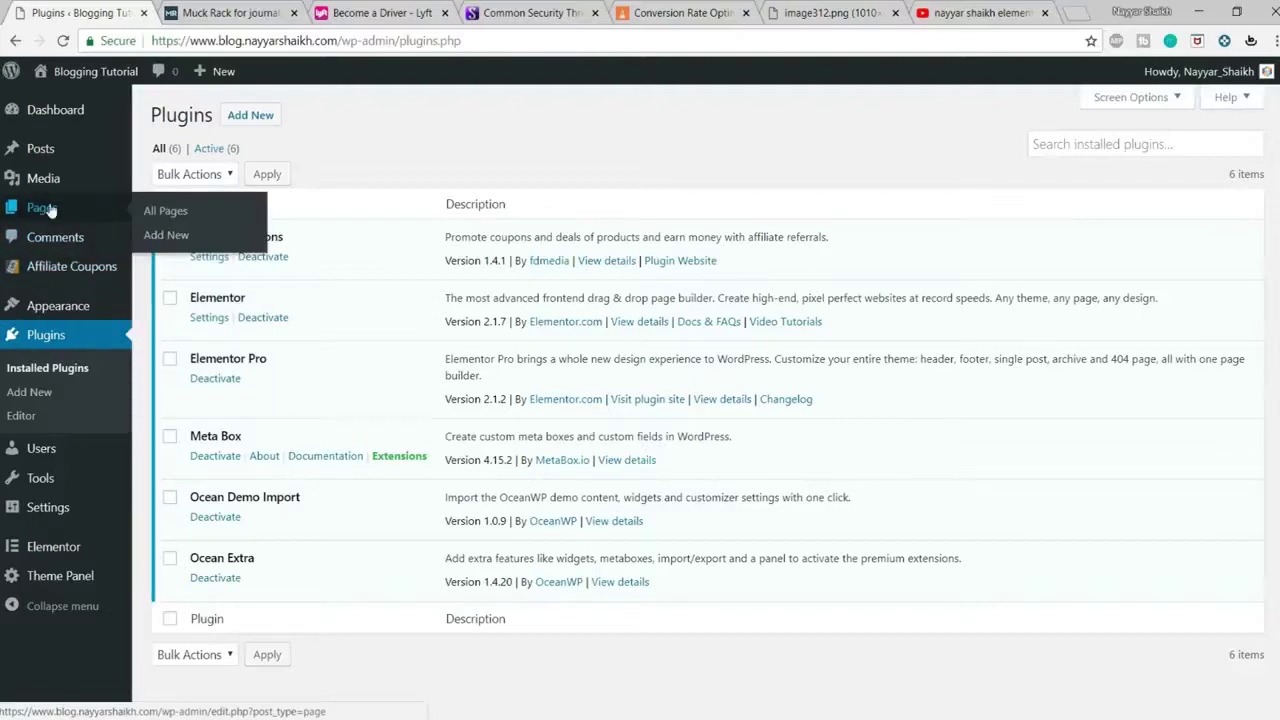
{"action": "left_click", "coordinate": [168, 234]}
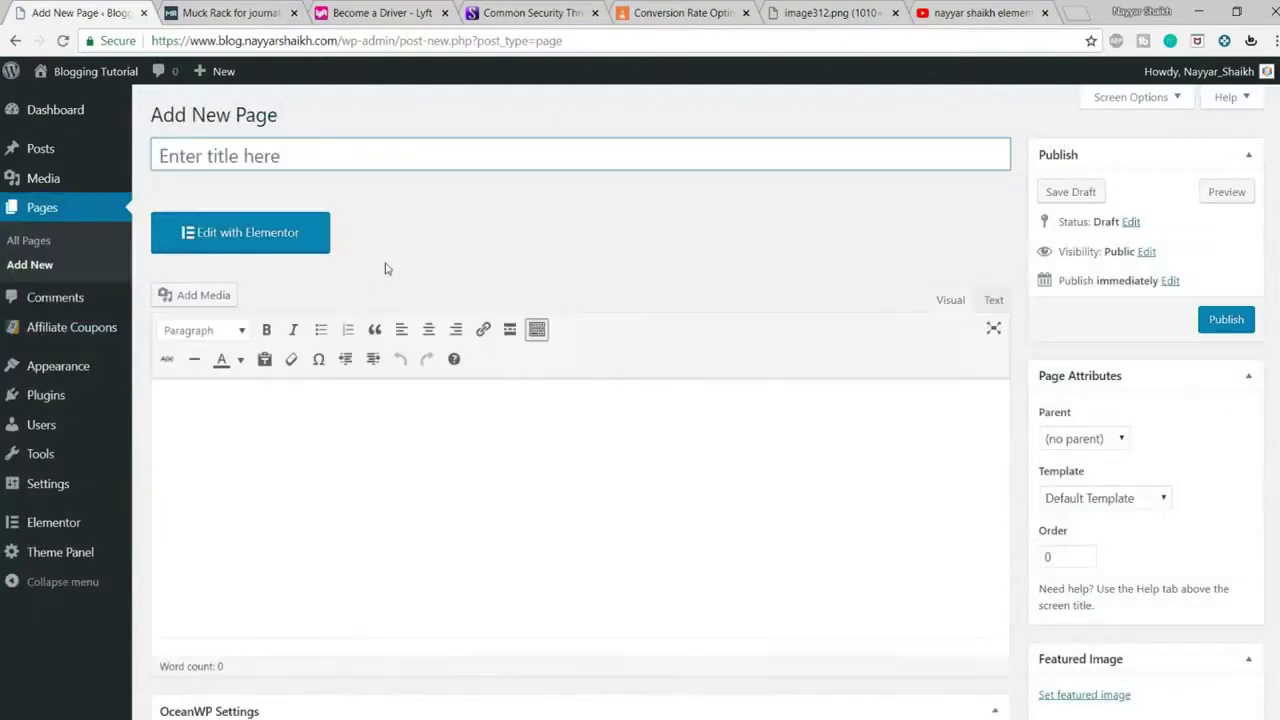
{"action": "type", "text": "Landing page"}
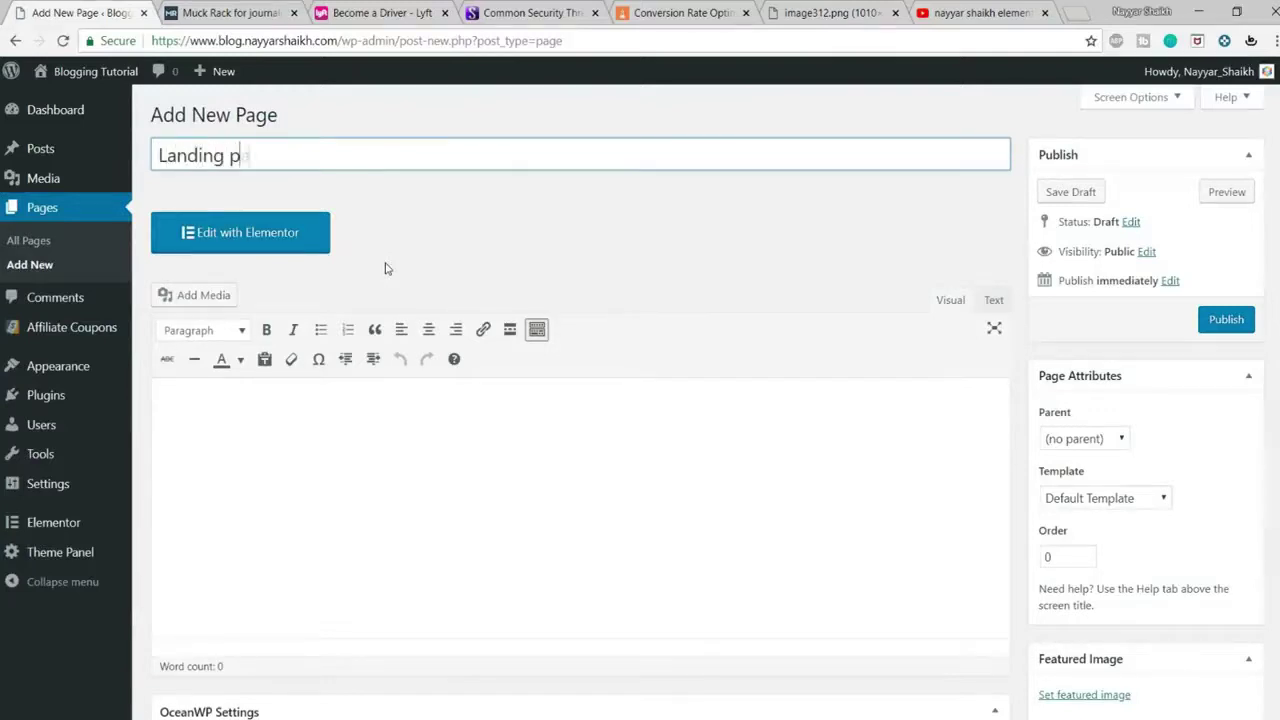
- Publish the Landing page and open the live page in a new tab
{"action": "left_click", "coordinate": [669, 271]}
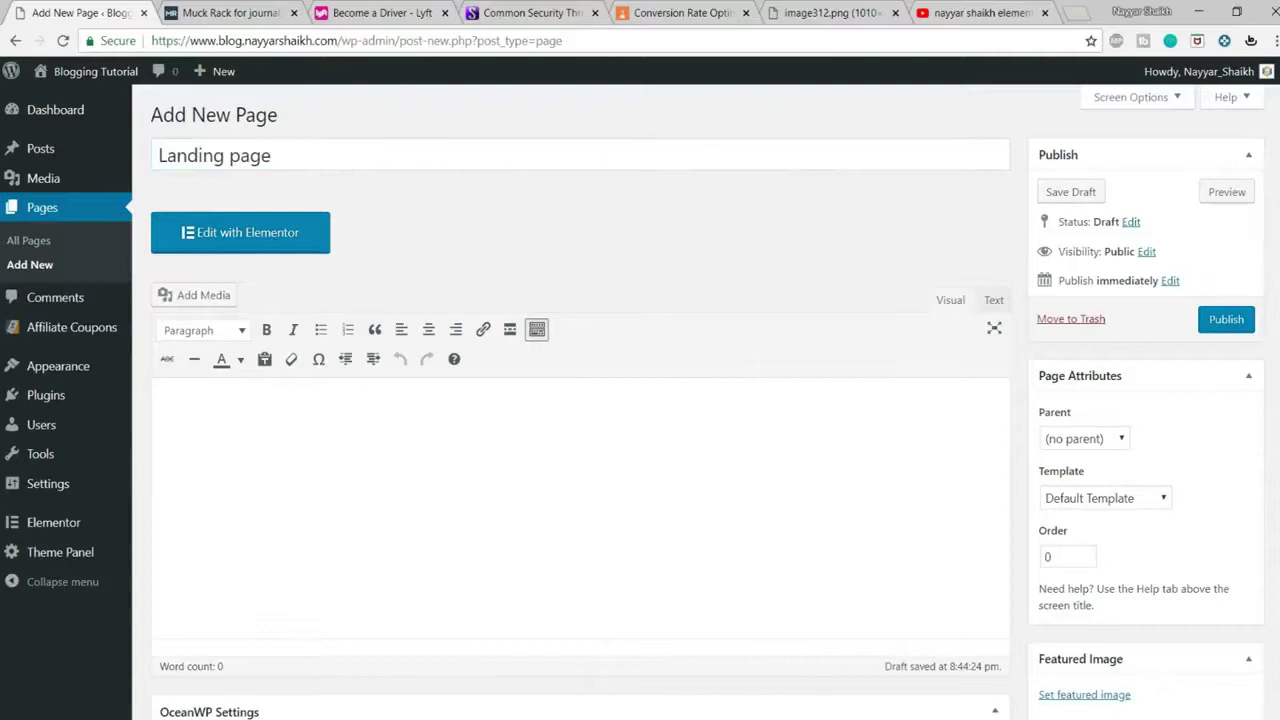
{"action": "left_click", "coordinate": [1225, 321]}
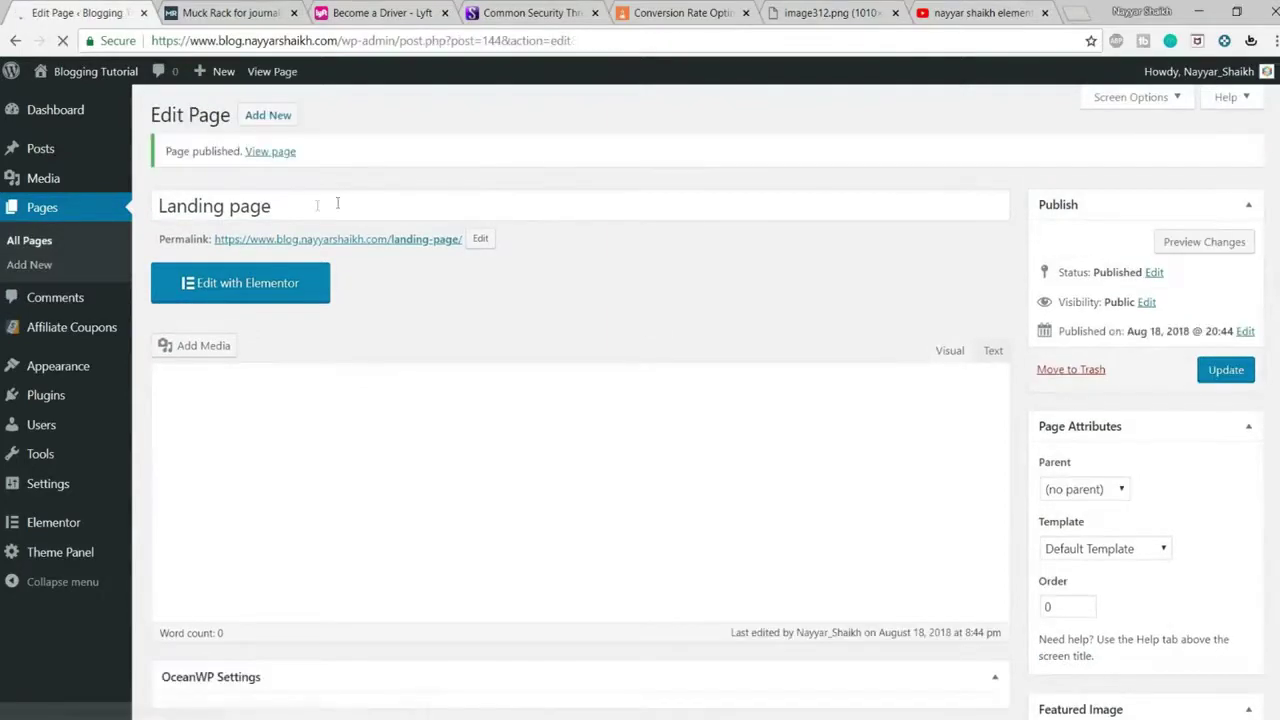
{"action": "right_click", "coordinate": [270, 152]}
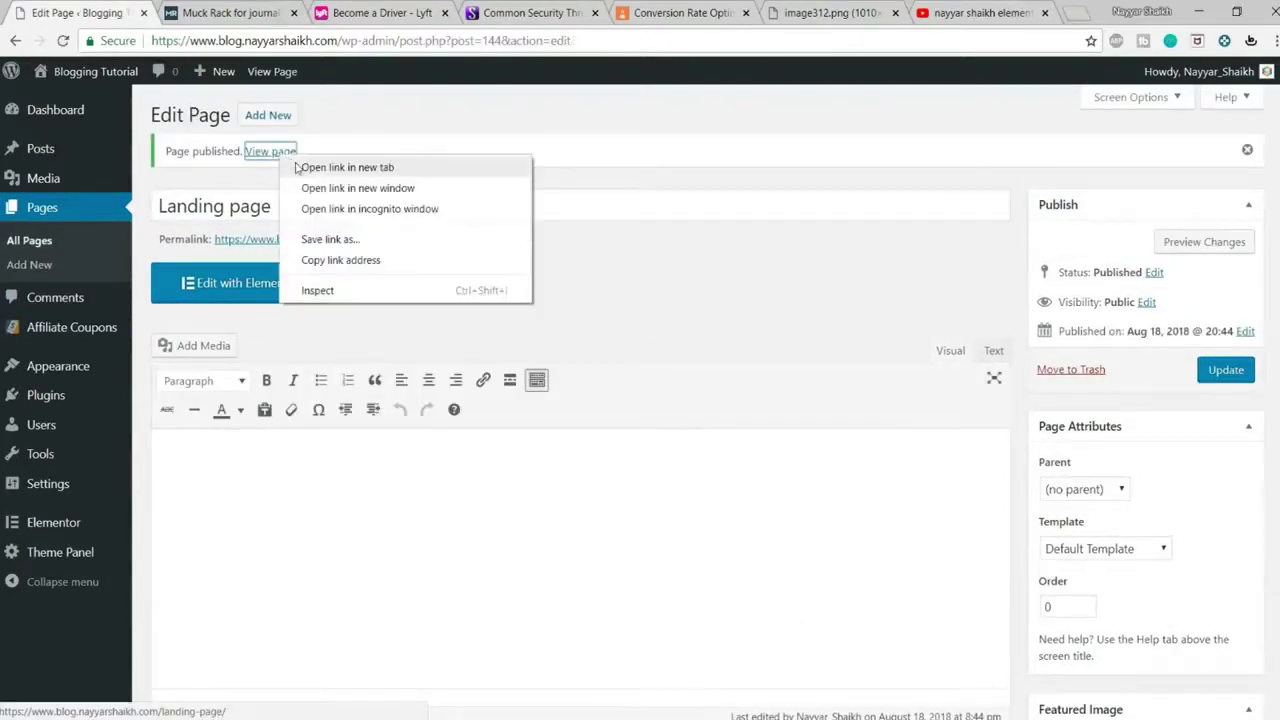
{"action": "left_click", "coordinate": [310, 169]}
{"action": "left_click", "coordinate": [216, 11]}
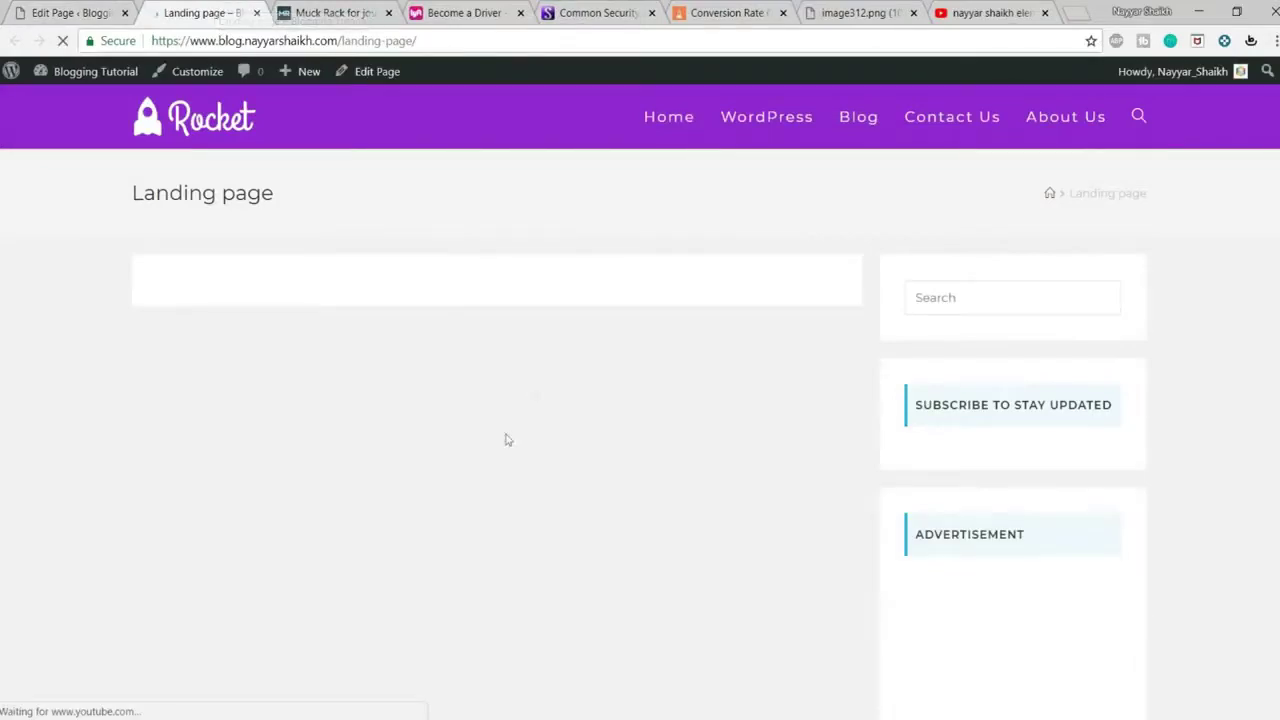
- Scroll through the empty live Landing page, highlighting its 'Landing page' heading
{"action": "scroll", "coordinate": [760, 290], "scroll_direction": "down", "scroll_amount": 4}
{"action": "scroll", "coordinate": [760, 300], "scroll_direction": "down", "scroll_amount": 10}
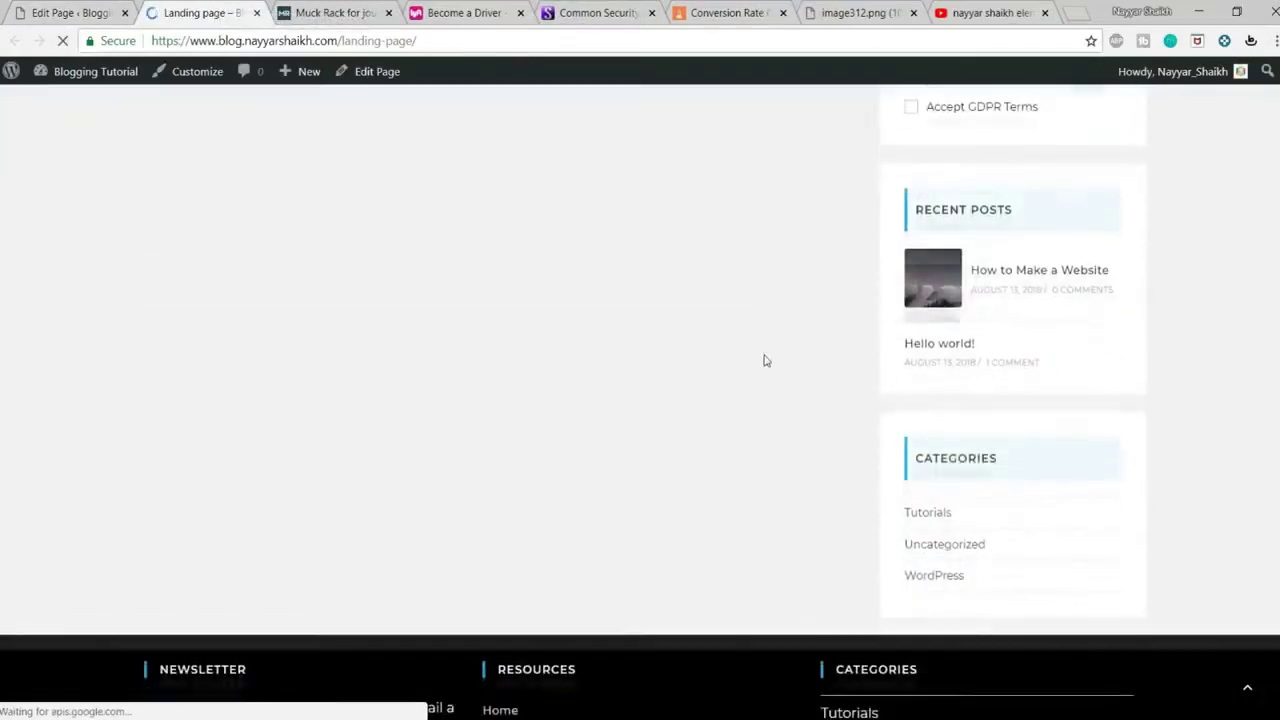
{"action": "scroll", "coordinate": [985, 420], "scroll_direction": "up", "scroll_amount": 5}
{"action": "scroll", "coordinate": [985, 420], "scroll_direction": "up", "scroll_amount": 5}
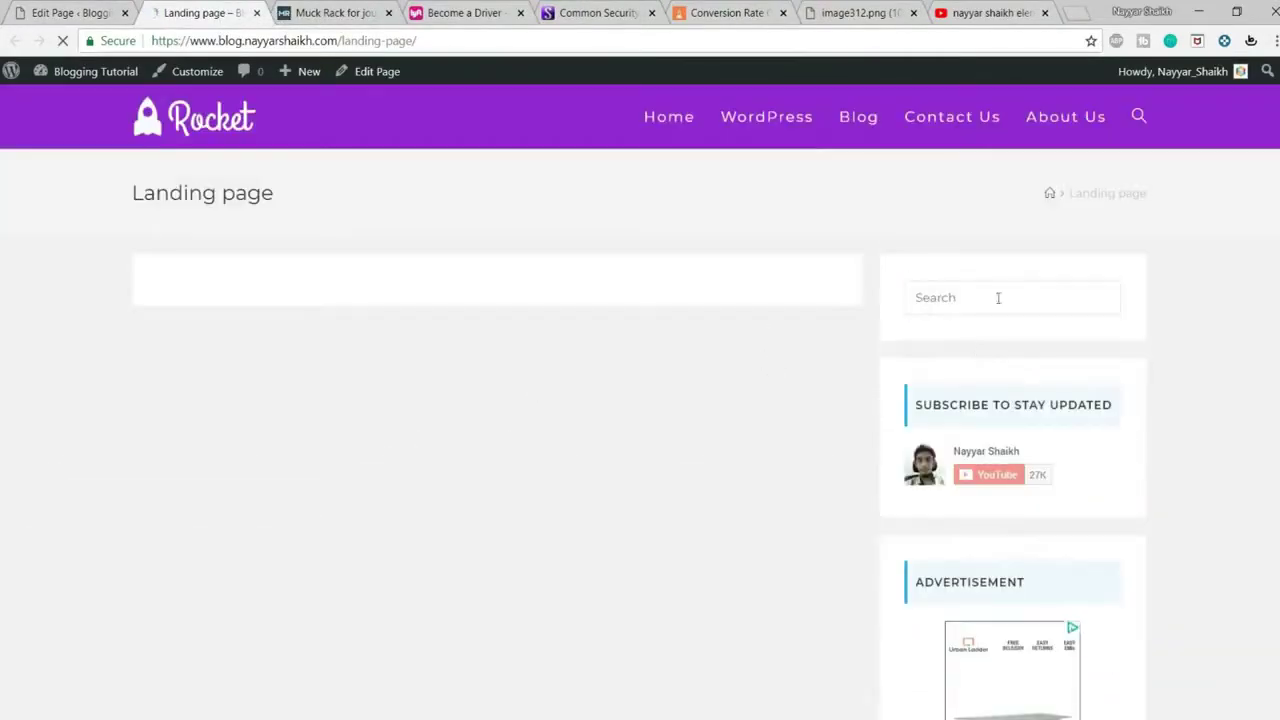
{"action": "scroll", "coordinate": [990, 300], "scroll_direction": "down", "scroll_amount": 2}
{"action": "scroll", "coordinate": [1013, 274], "scroll_direction": "up", "scroll_amount": 2}
{"action": "scroll", "coordinate": [1020, 300], "scroll_direction": "down", "scroll_amount": 10}
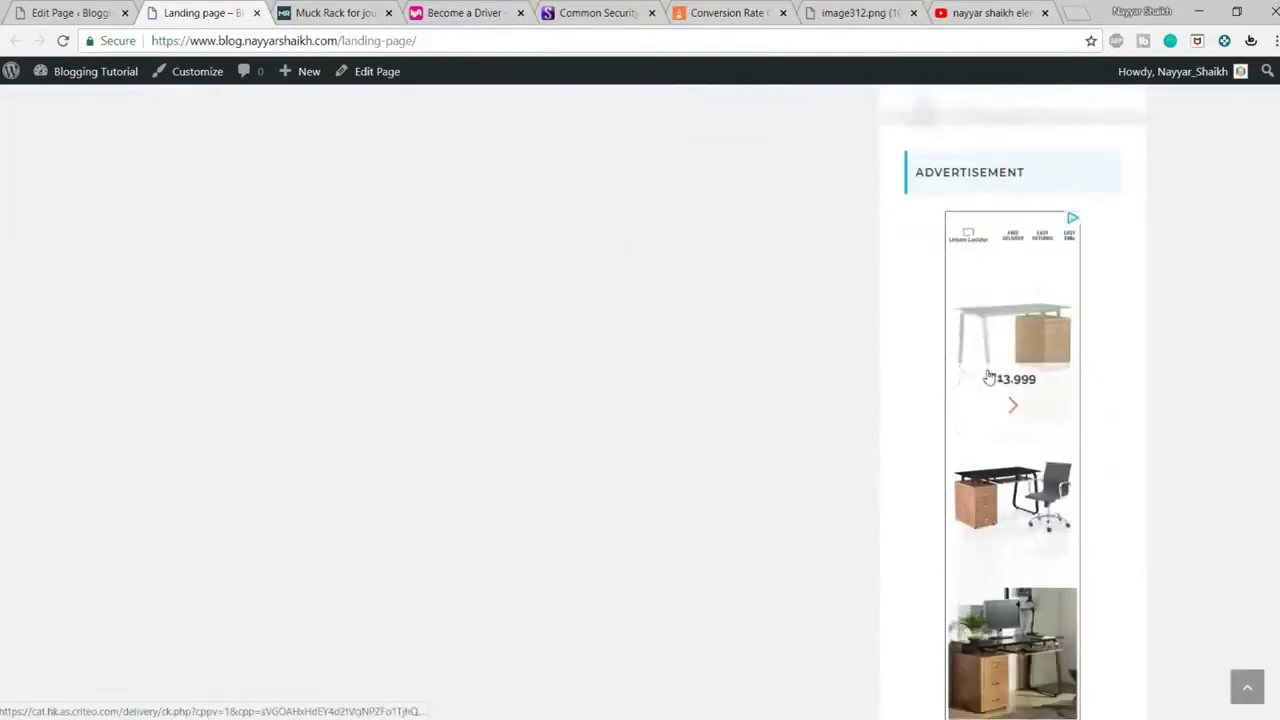
{"action": "scroll", "coordinate": [1049, 383], "scroll_direction": "down", "scroll_amount": 5}
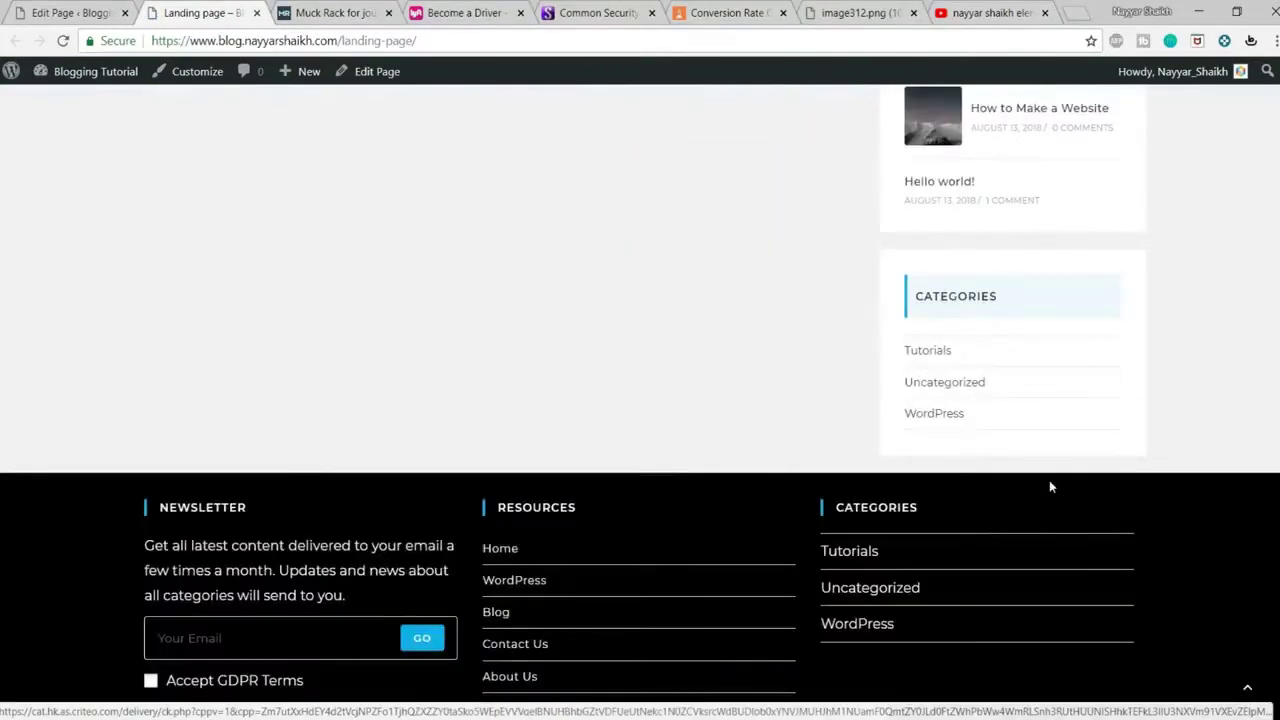
{"action": "scroll", "coordinate": [583, 640], "scroll_direction": "up", "scroll_amount": 15}
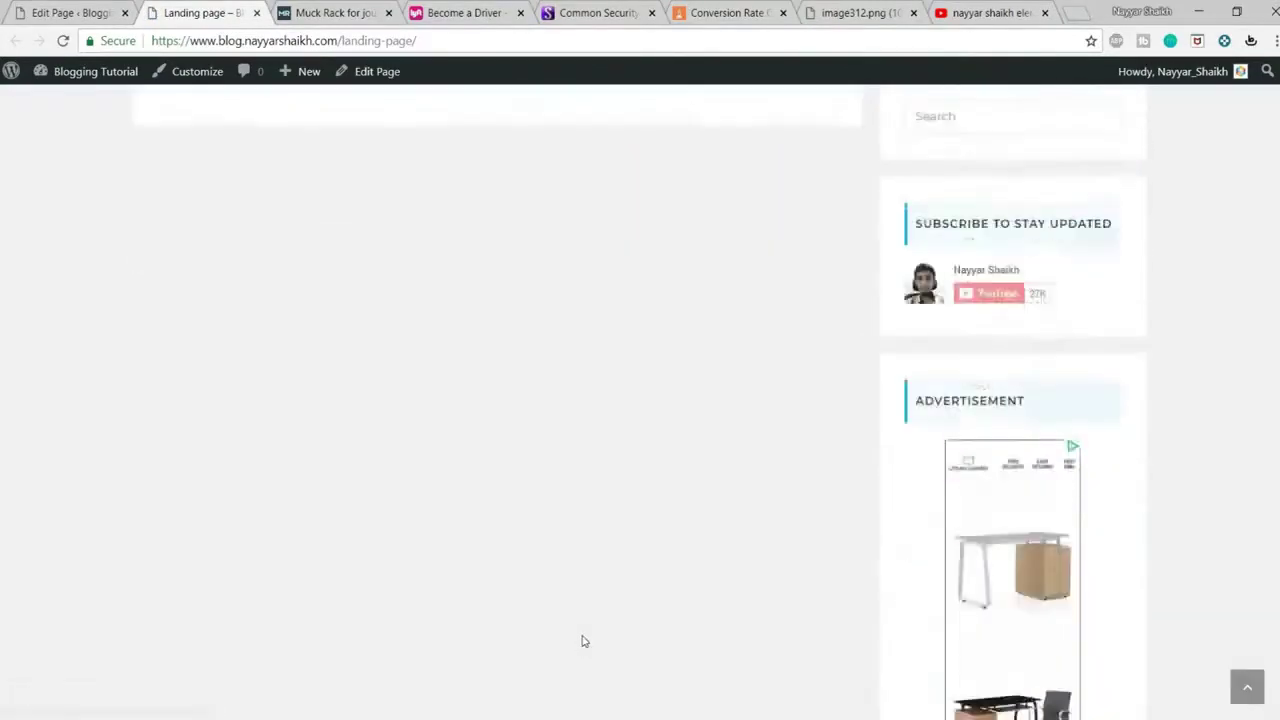
{"action": "left_click_drag", "start_coordinate": [132, 192], "coordinate": [423, 206]}
{"action": "left_click", "coordinate": [453, 208]}
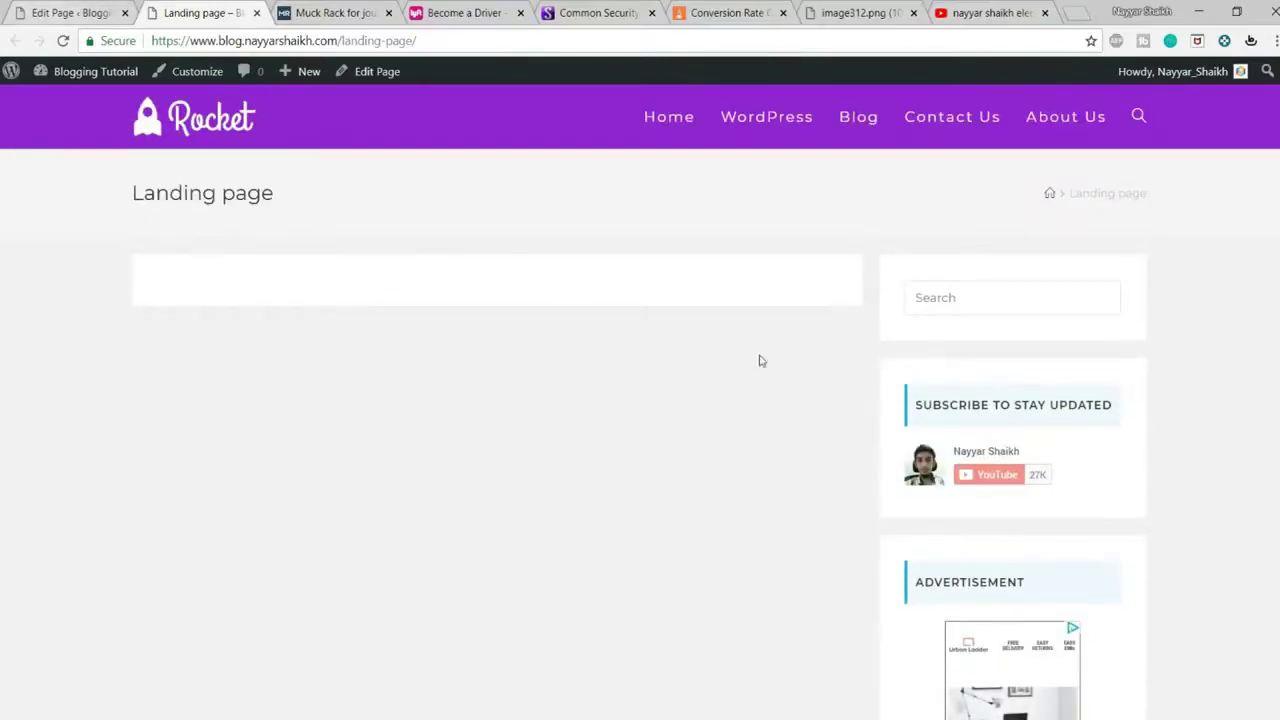
{"action": "scroll", "coordinate": [1040, 380], "scroll_direction": "down", "scroll_amount": 8}
{"action": "scroll", "coordinate": [1060, 413], "scroll_direction": "down", "scroll_amount": 5}
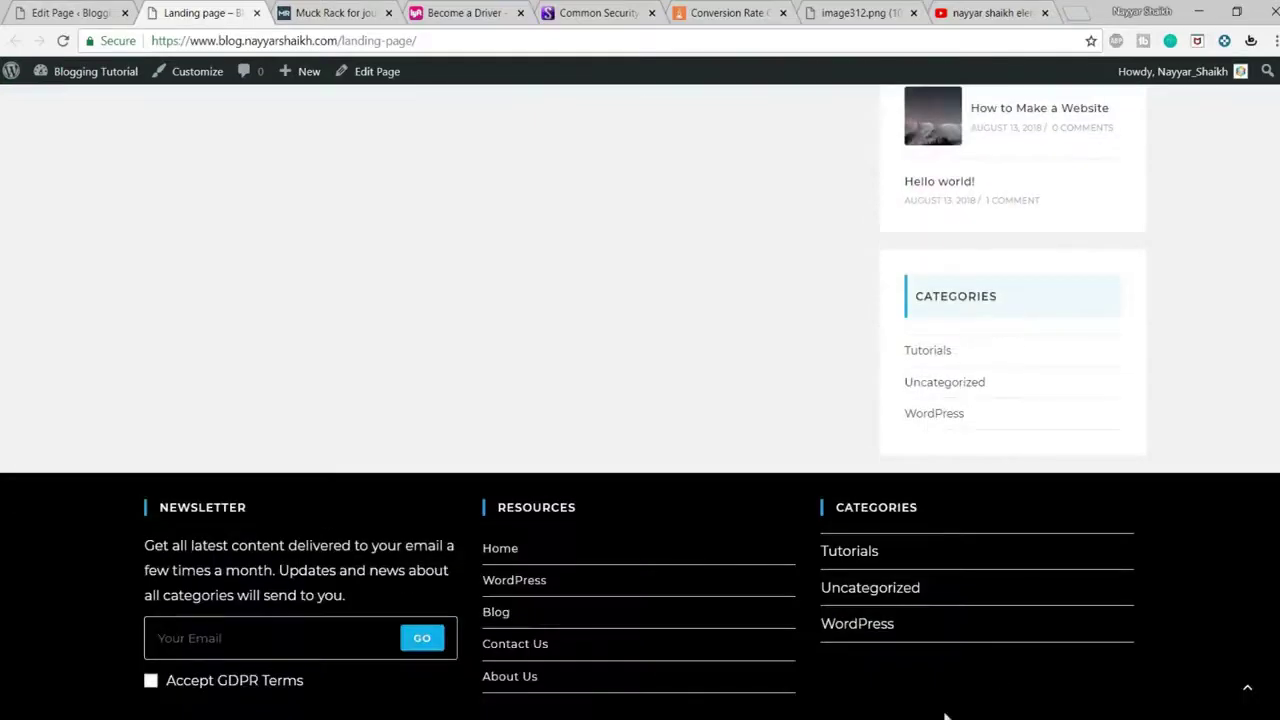
{"action": "scroll", "coordinate": [846, 549], "scroll_direction": "up", "scroll_amount": 12}
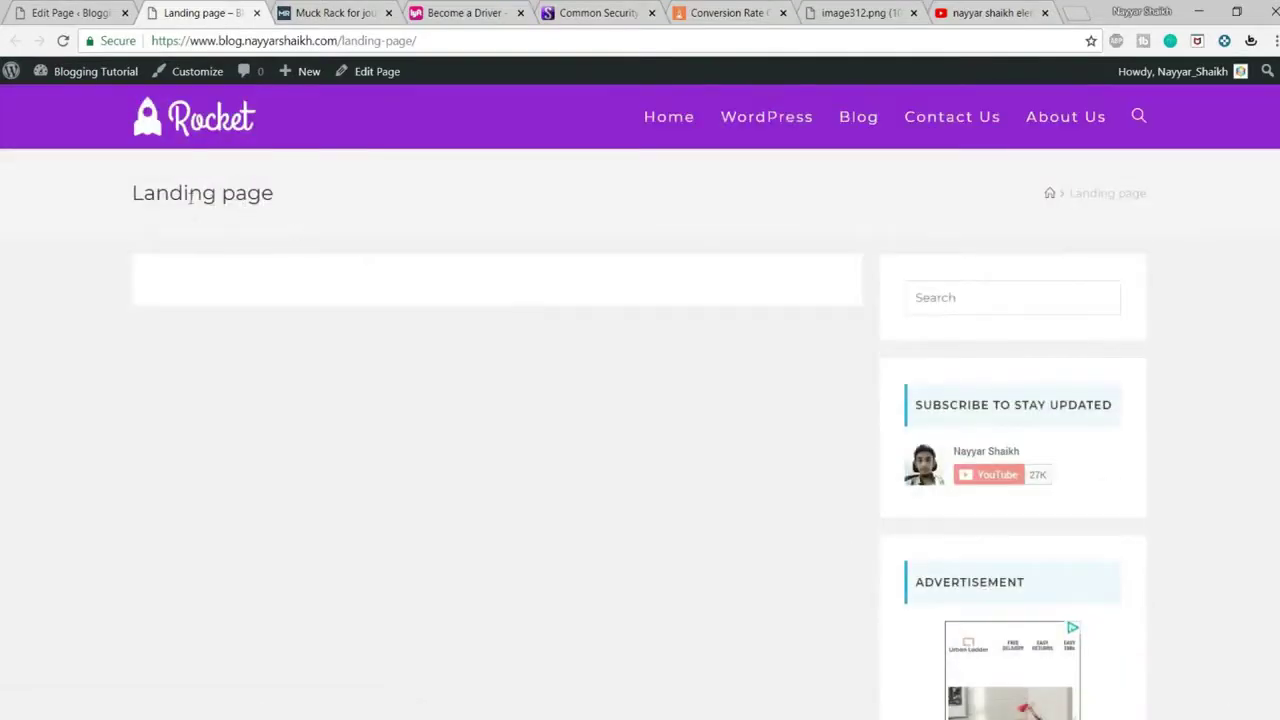
- Set the Landing page's OceanWP content layout to 100% Full Width with margins disabled
{"action": "left_click", "coordinate": [60, 10]}
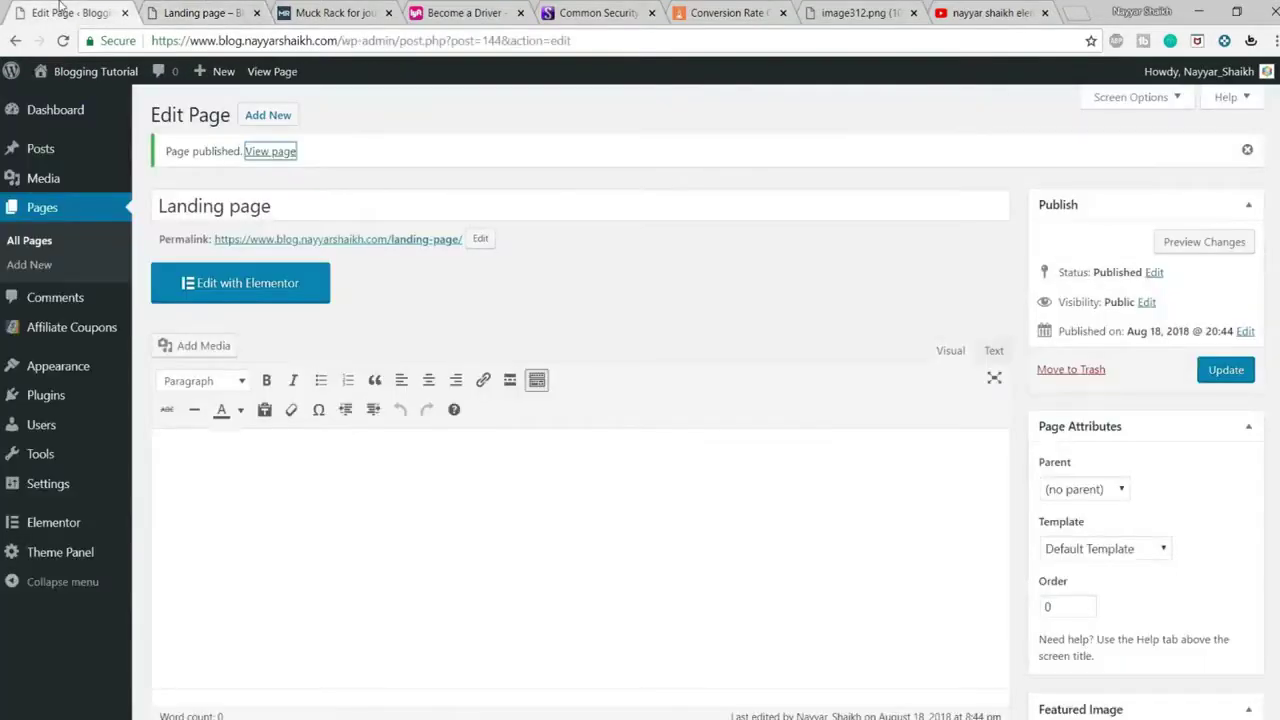
{"action": "scroll", "coordinate": [835, 360], "scroll_direction": "down", "scroll_amount": 2}
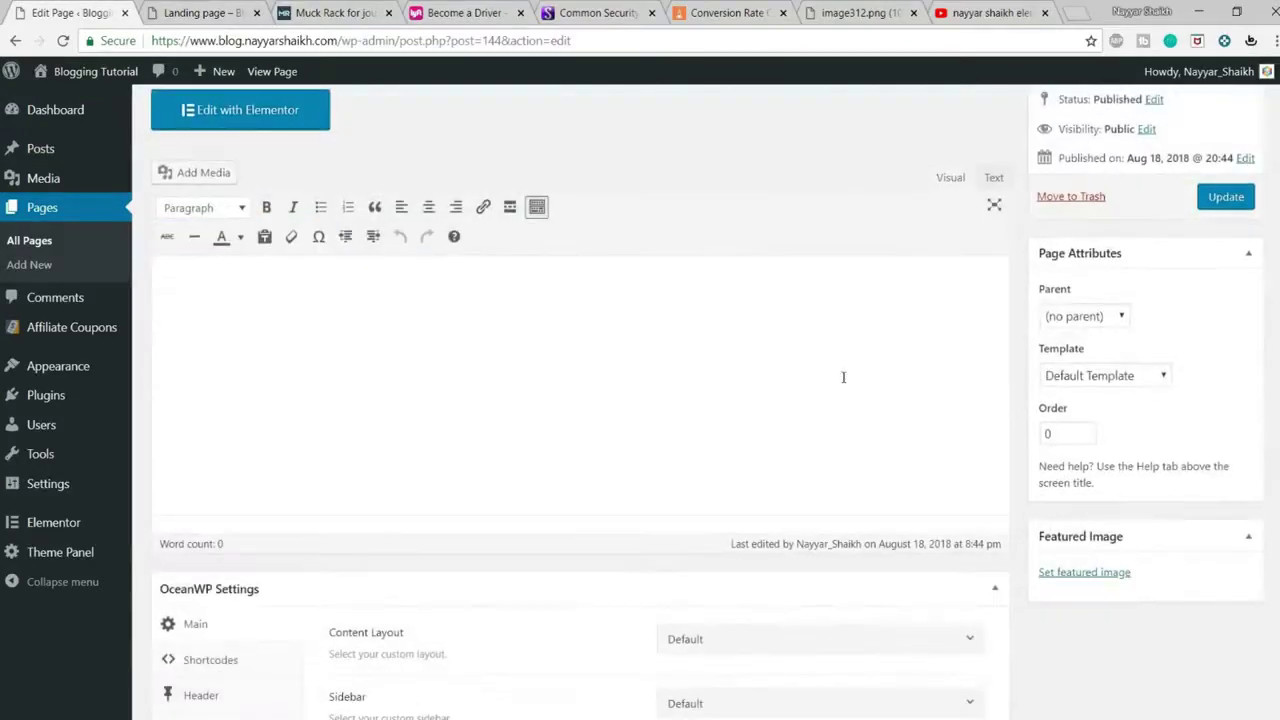
{"action": "scroll", "coordinate": [843, 377], "scroll_direction": "down", "scroll_amount": 3}
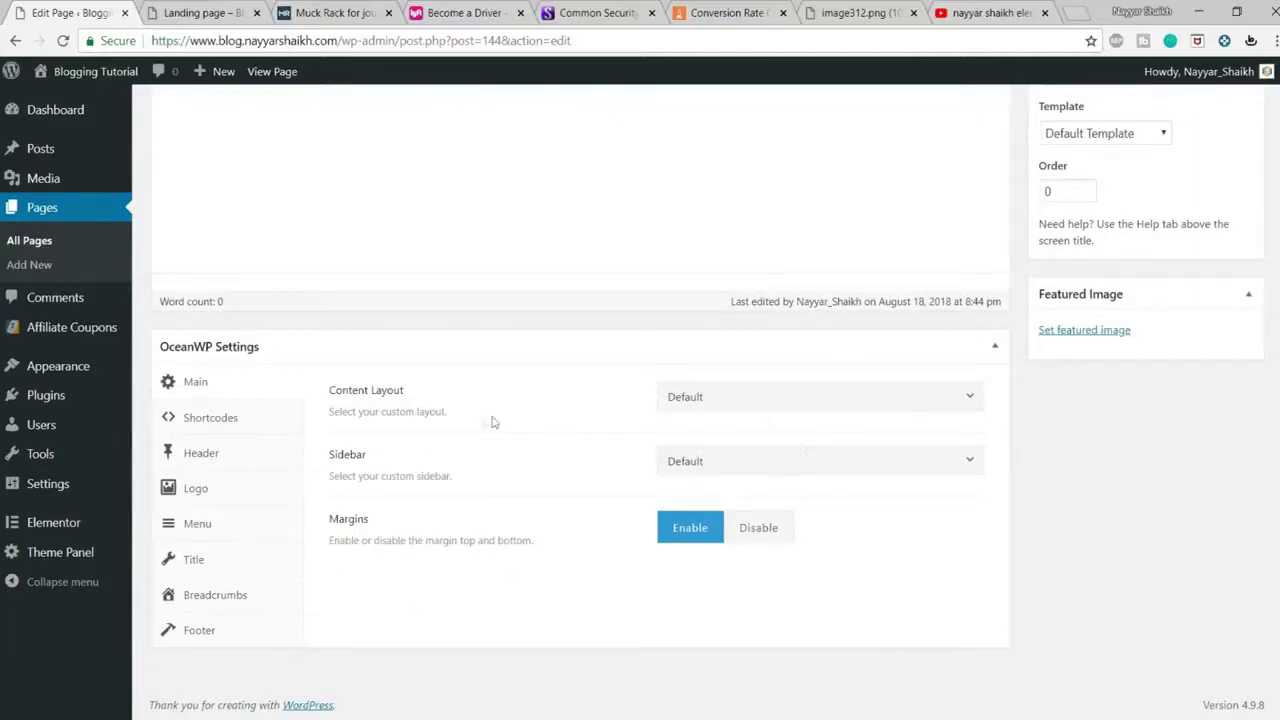
{"action": "left_click", "coordinate": [792, 399]}
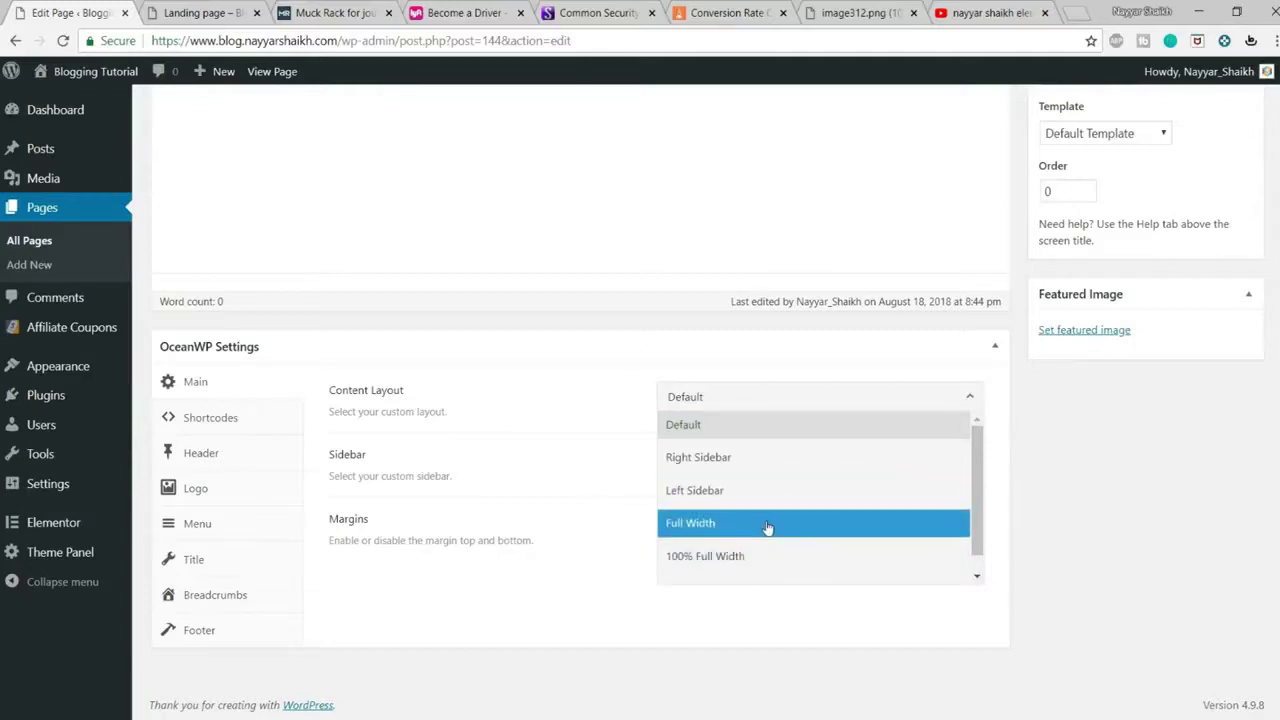
{"action": "left_click", "coordinate": [745, 522]}
{"action": "left_click", "coordinate": [744, 400]}
{"action": "left_click", "coordinate": [736, 563]}
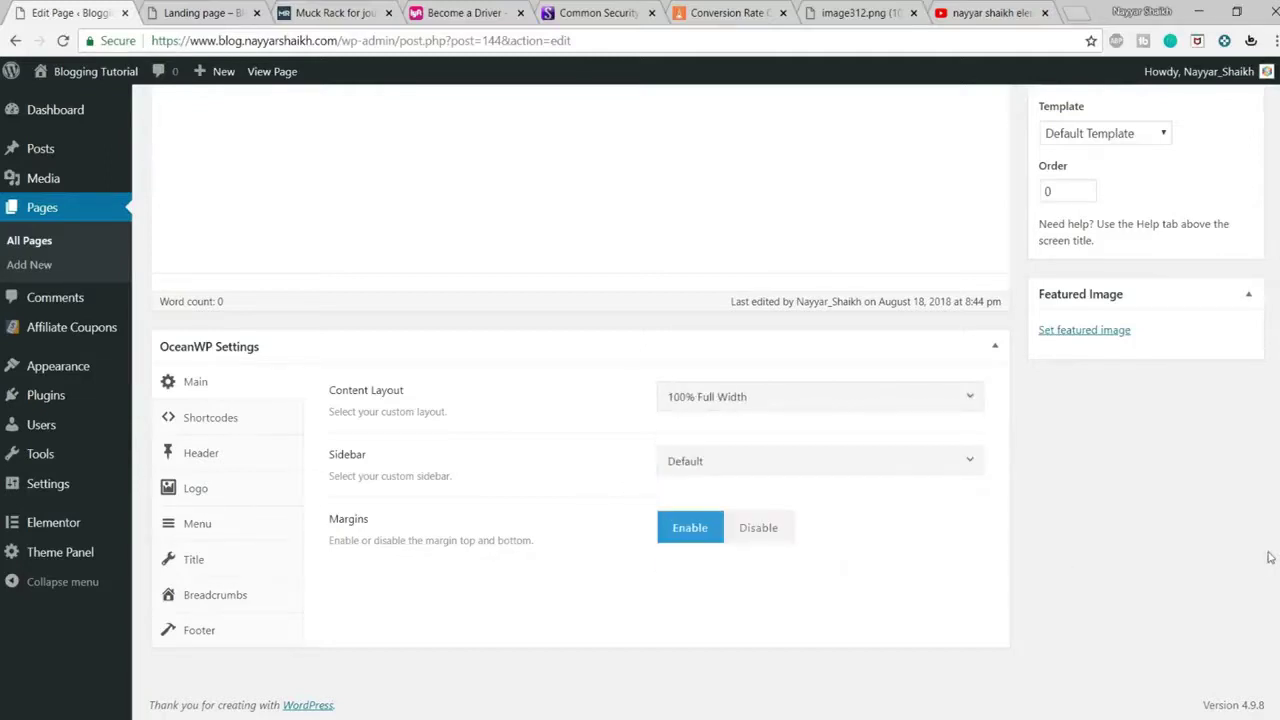
{"action": "left_click", "coordinate": [757, 528]}
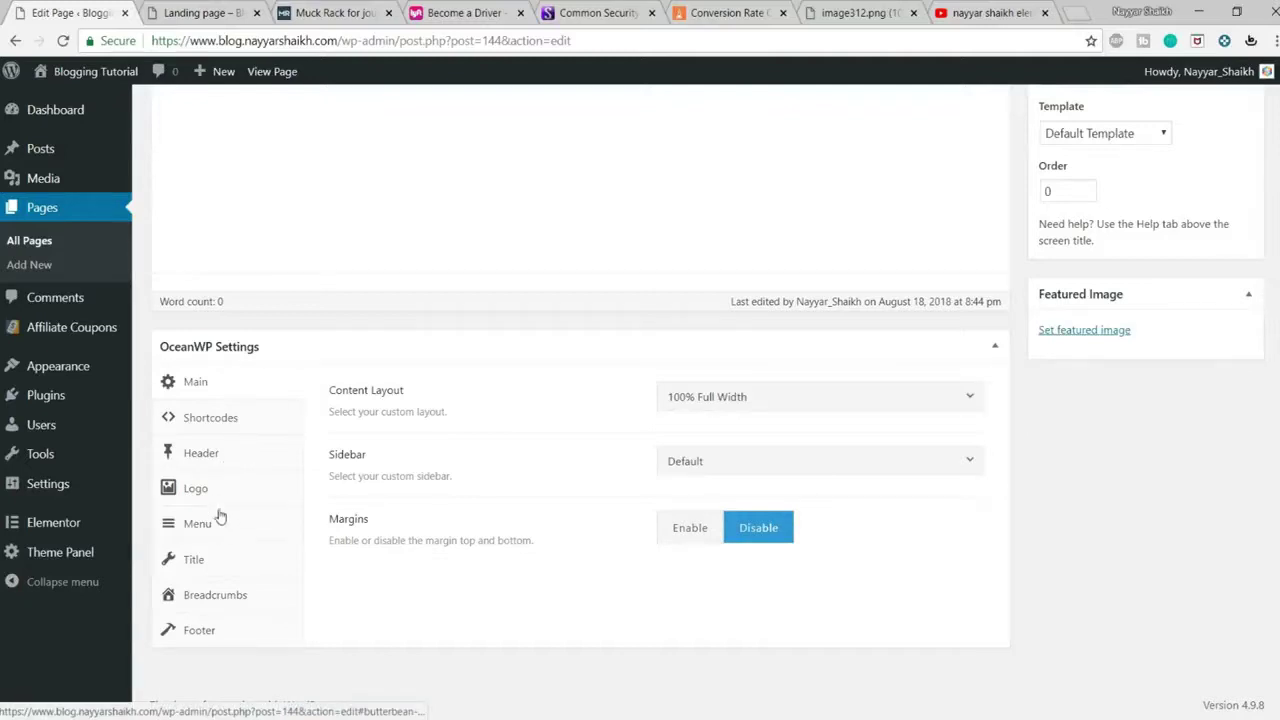
- Disable the page title, footer widgets and copyright area, then update the page
{"action": "left_click", "coordinate": [232, 565]}
{"action": "left_click", "coordinate": [848, 408]}
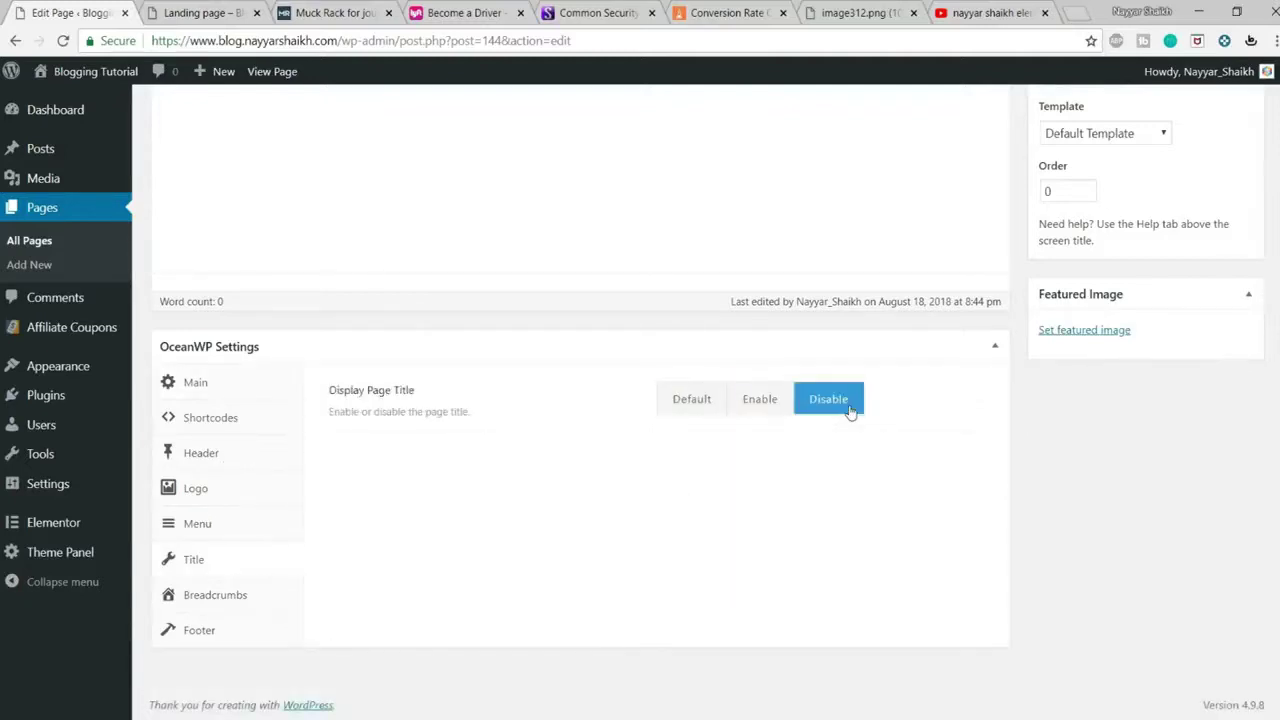
{"action": "left_click", "coordinate": [222, 633]}
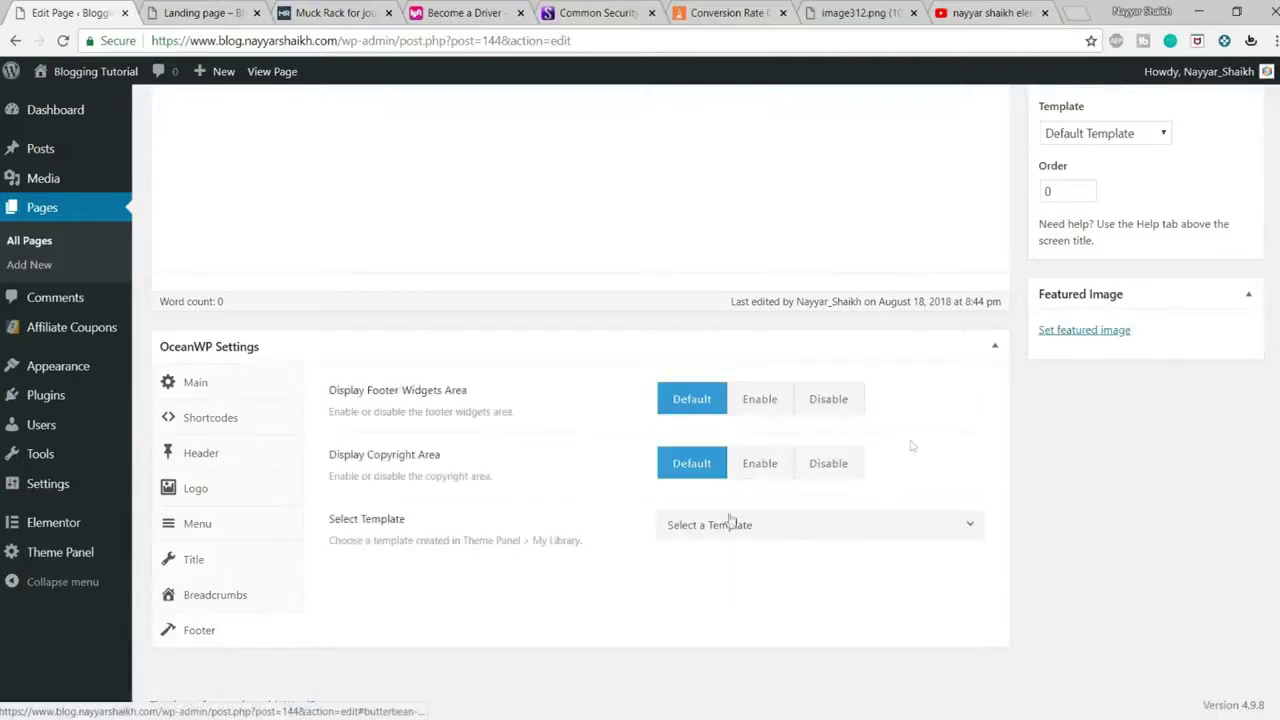
{"action": "left_click", "coordinate": [838, 398]}
{"action": "left_click", "coordinate": [842, 462]}
{"action": "scroll", "coordinate": [968, 590], "scroll_direction": "up", "scroll_amount": 5}
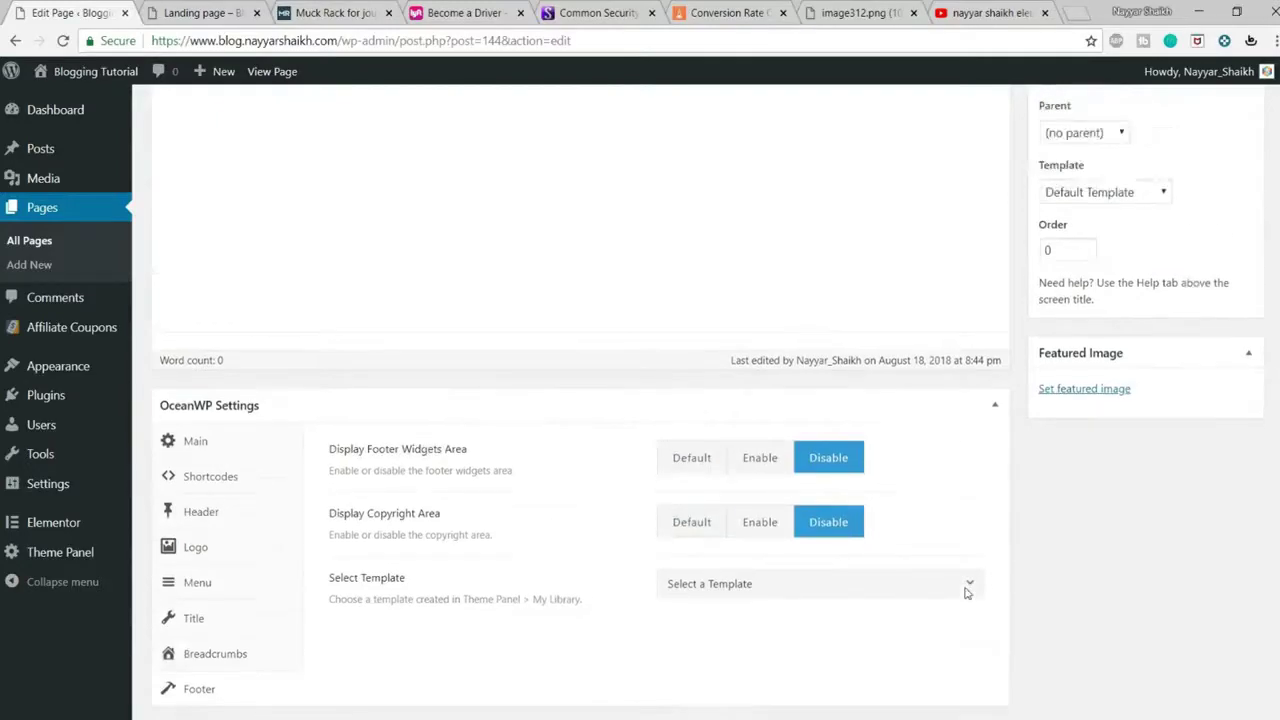
{"action": "left_click", "coordinate": [1224, 370]}
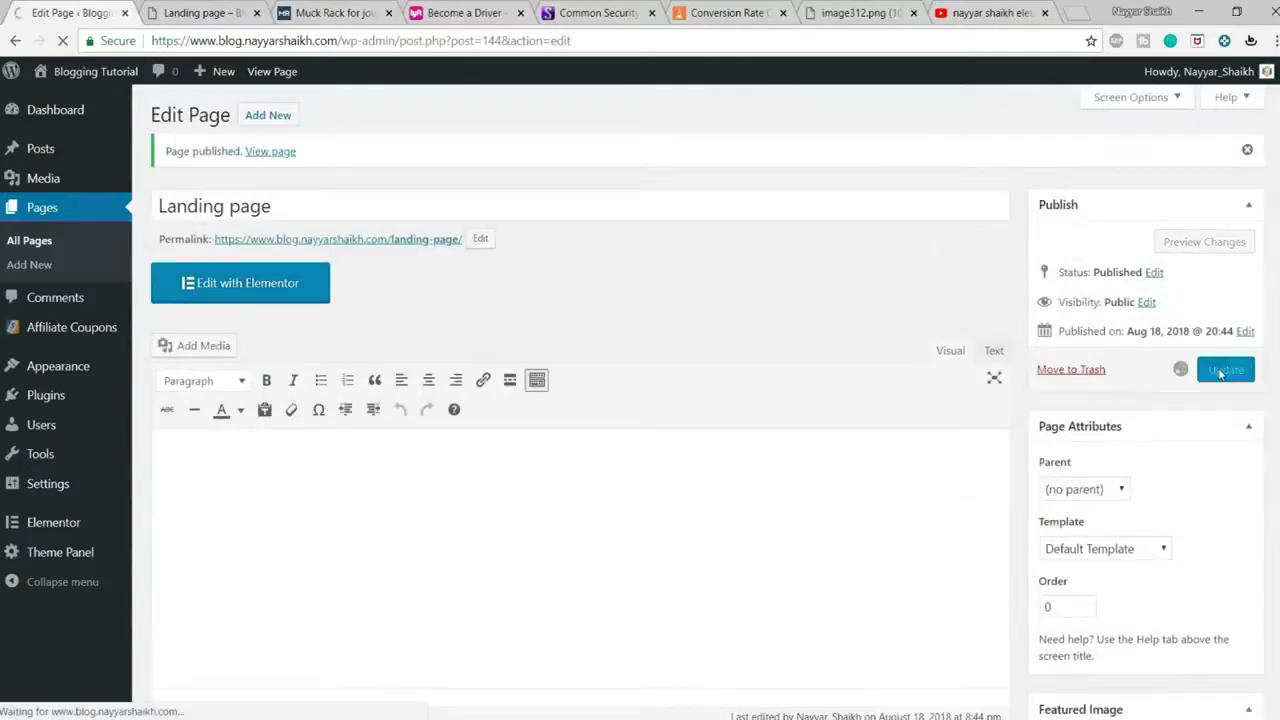
- Disable the top bar and site header for the Landing page, update, and reload the live page
{"action": "left_click", "coordinate": [190, 12]}
{"action": "left_click", "coordinate": [62, 40]}
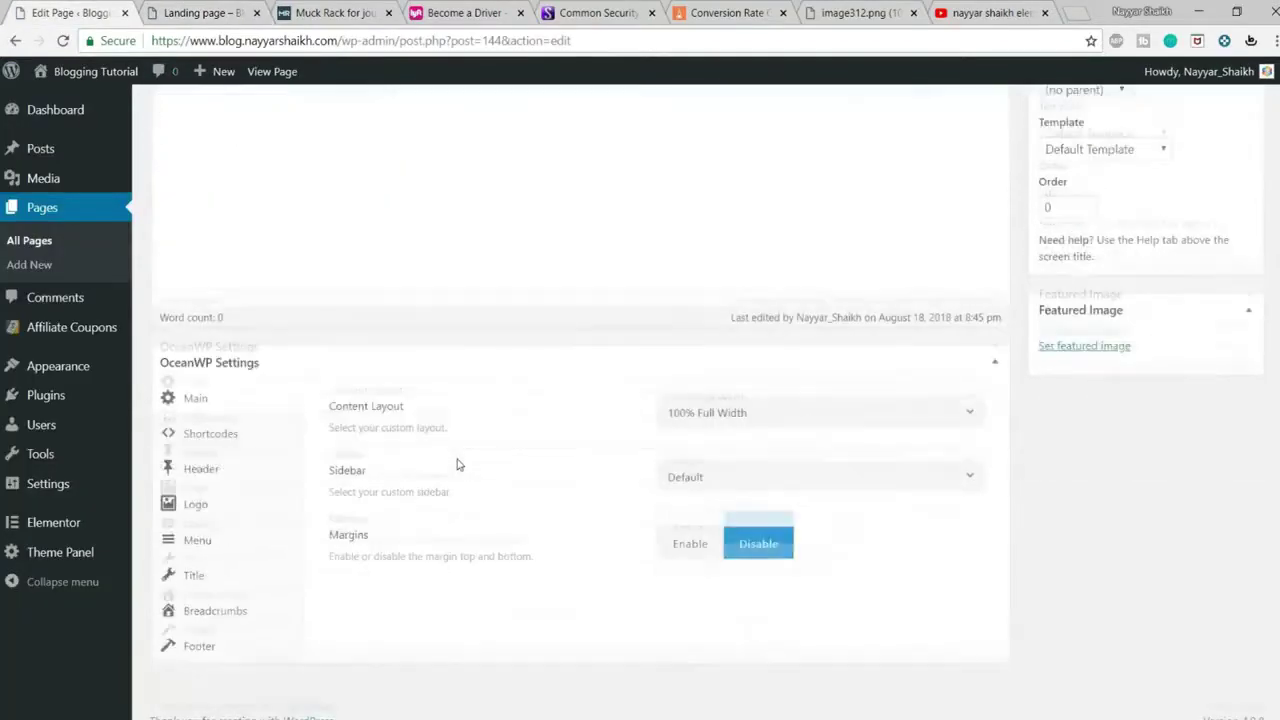
{"action": "left_click", "coordinate": [242, 460]}
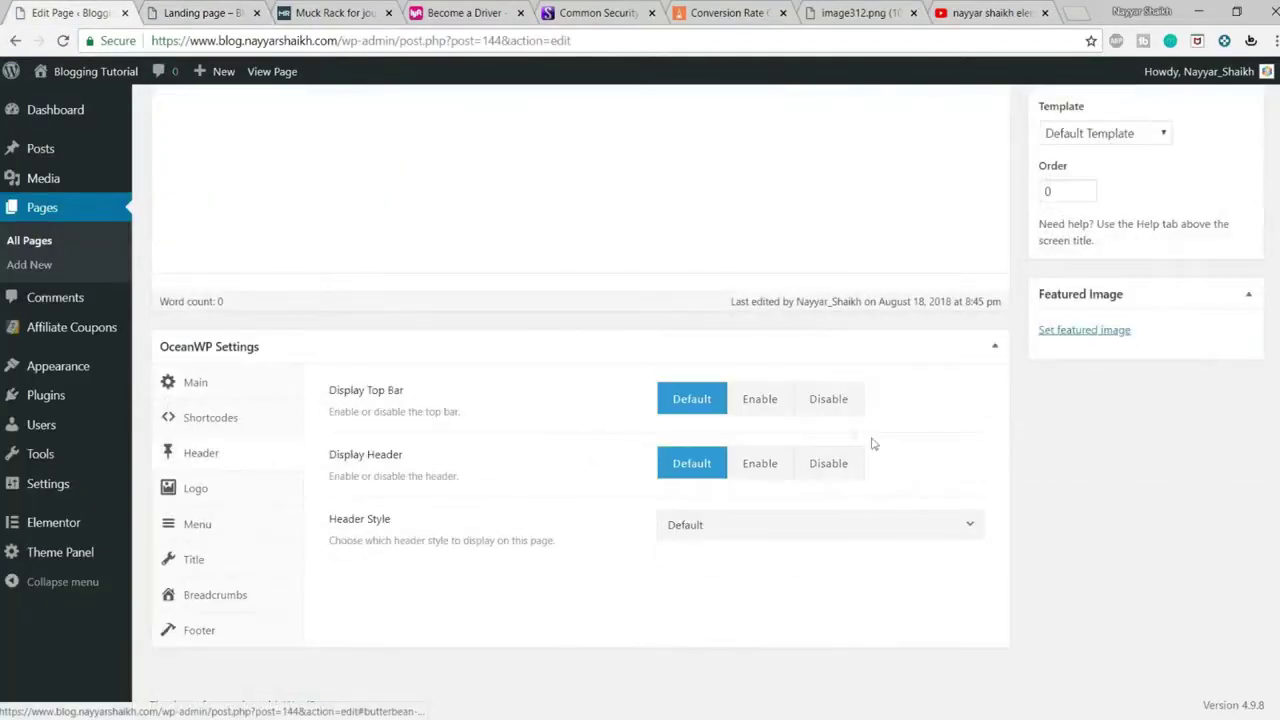
{"action": "left_click", "coordinate": [834, 408]}
{"action": "left_click", "coordinate": [846, 466]}
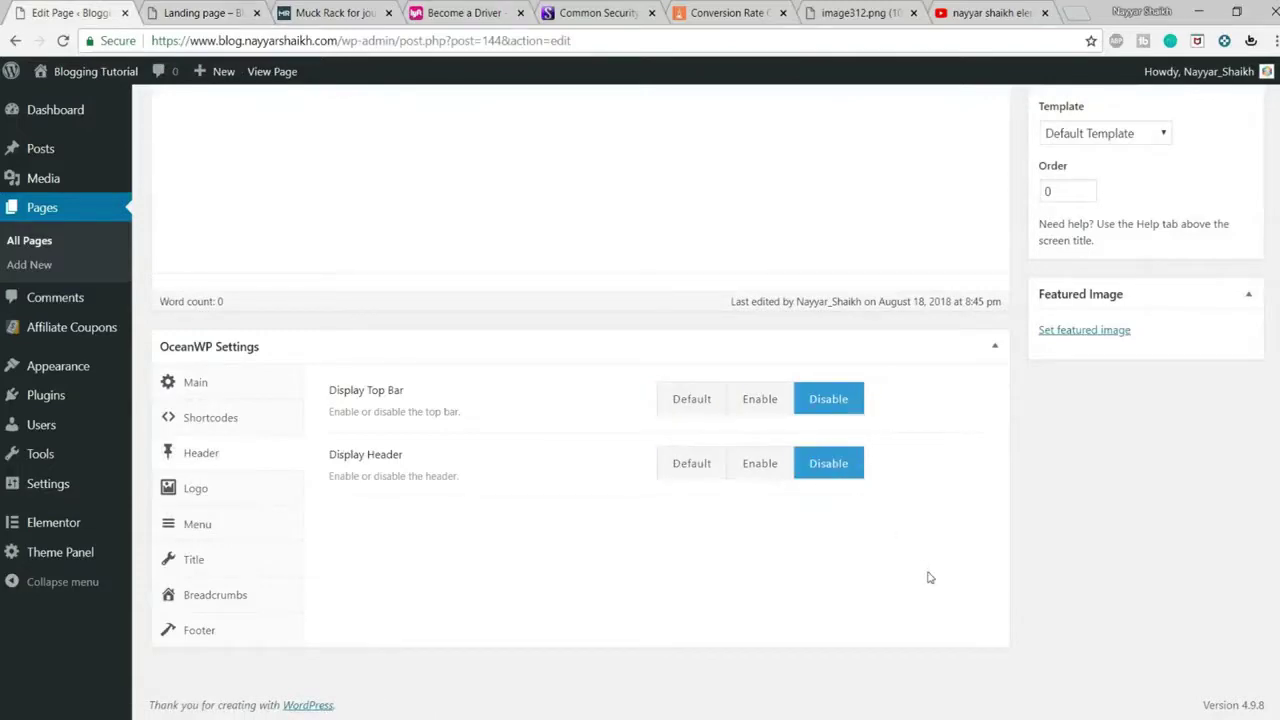
{"action": "scroll", "coordinate": [1117, 456], "scroll_direction": "up", "scroll_amount": 4}
{"action": "scroll", "coordinate": [1117, 456], "scroll_direction": "up", "scroll_amount": 1}
{"action": "left_click", "coordinate": [1226, 370]}
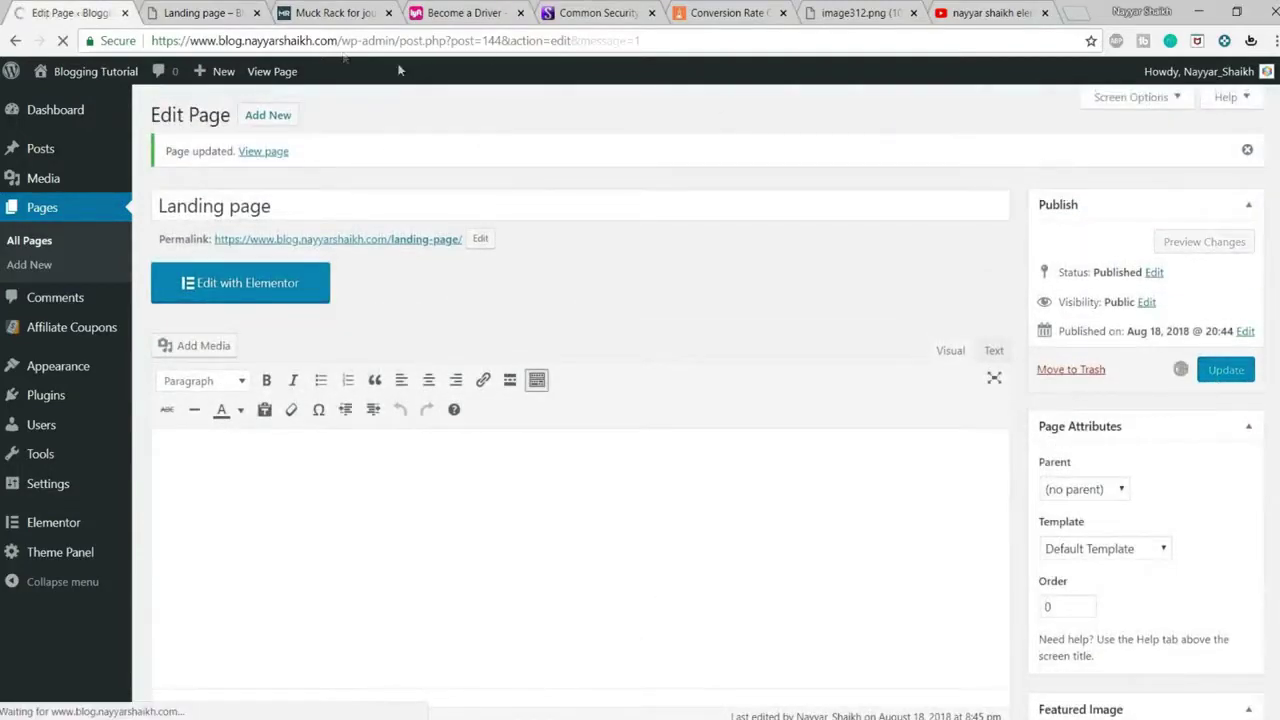
{"action": "left_click", "coordinate": [161, 8]}
{"action": "left_click", "coordinate": [63, 40]}
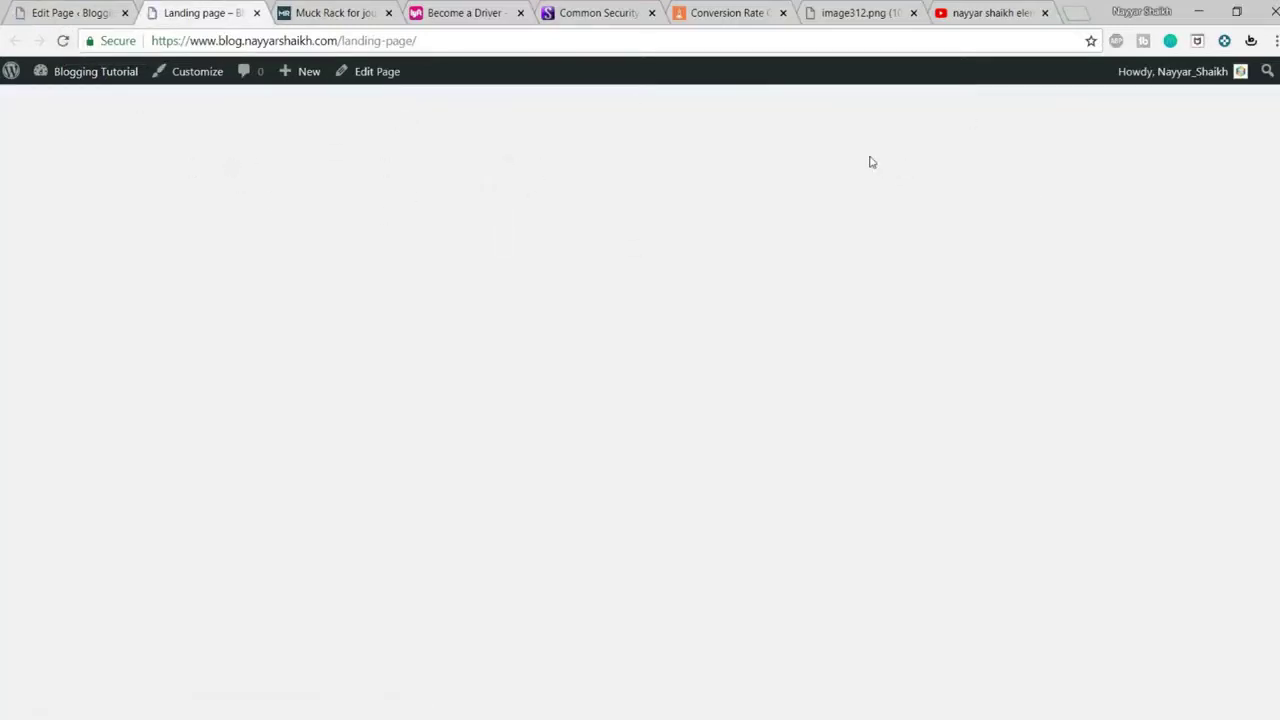
- Back in the Edit Page tab, open the Landing page with Edit with Elementor
{"action": "left_click", "coordinate": [101, 9]}
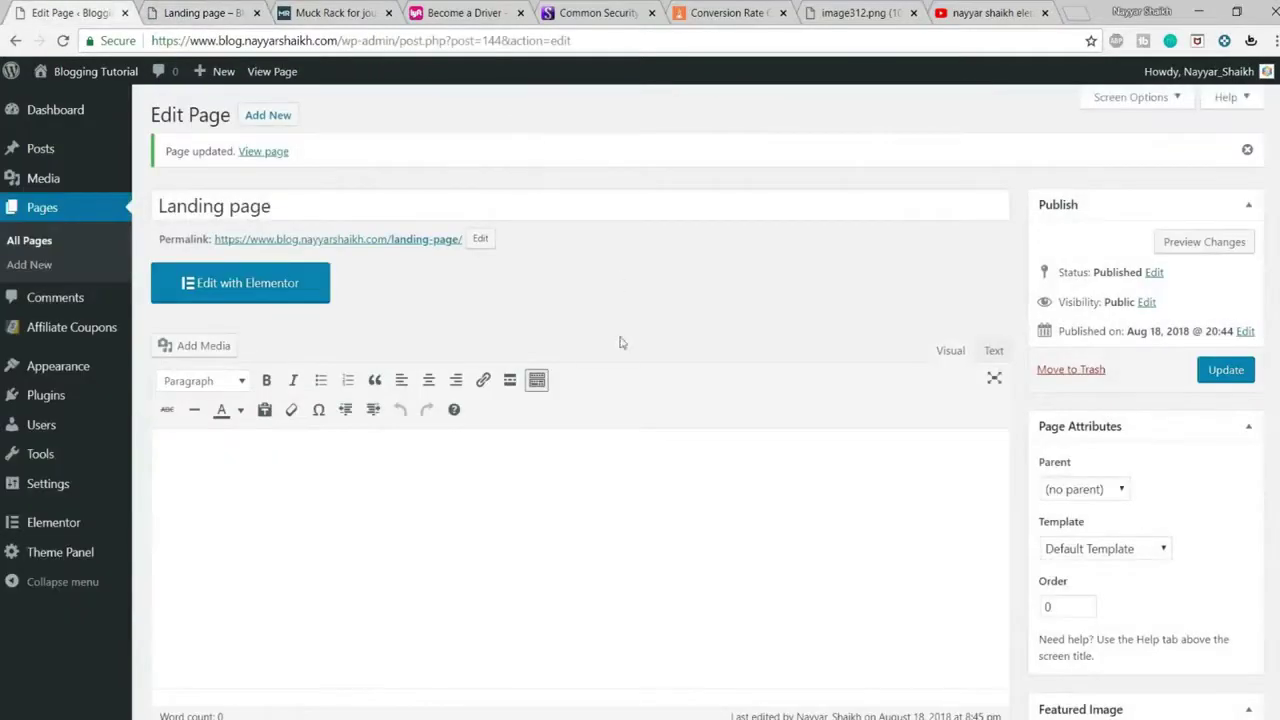
{"action": "left_click", "coordinate": [287, 289]}
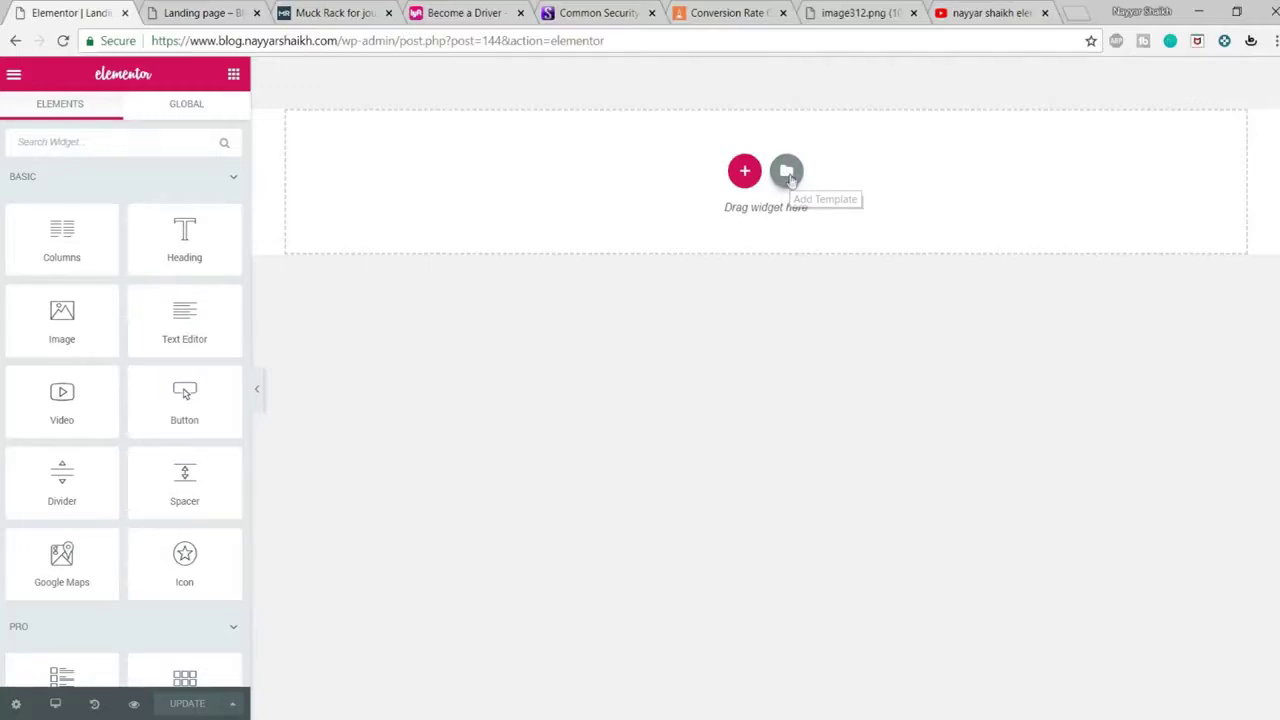
- Browse the Pages template library and insert 'Landing Page – Mobile App 2'
{"action": "left_click", "coordinate": [787, 172]}
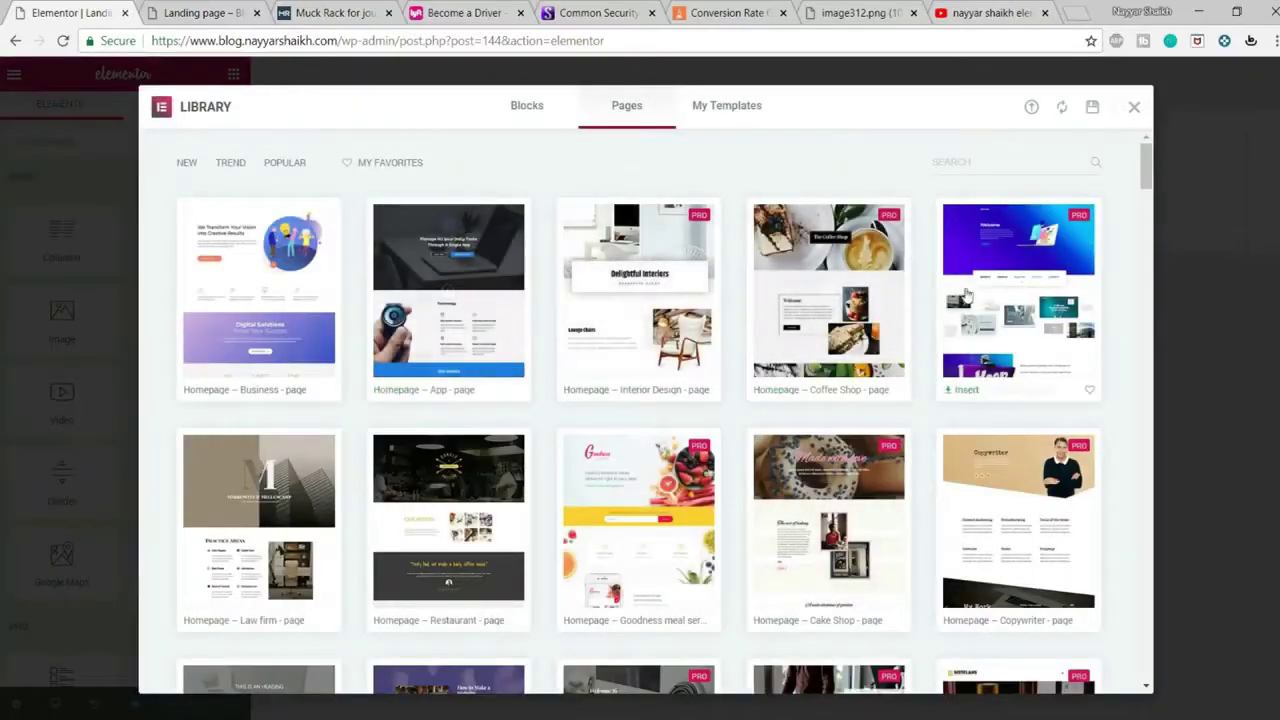
{"action": "scroll", "coordinate": [985, 323], "scroll_direction": "down", "scroll_amount": 5}
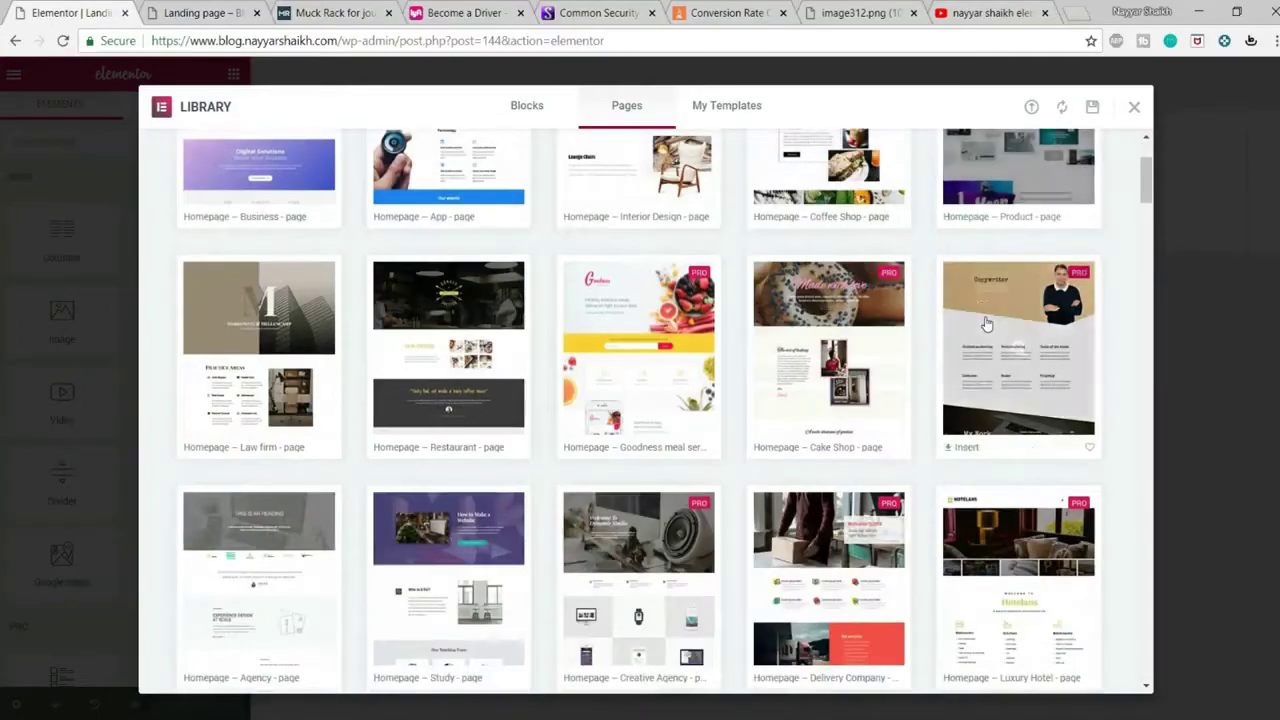
{"action": "scroll", "coordinate": [978, 411], "scroll_direction": "up", "scroll_amount": 6}
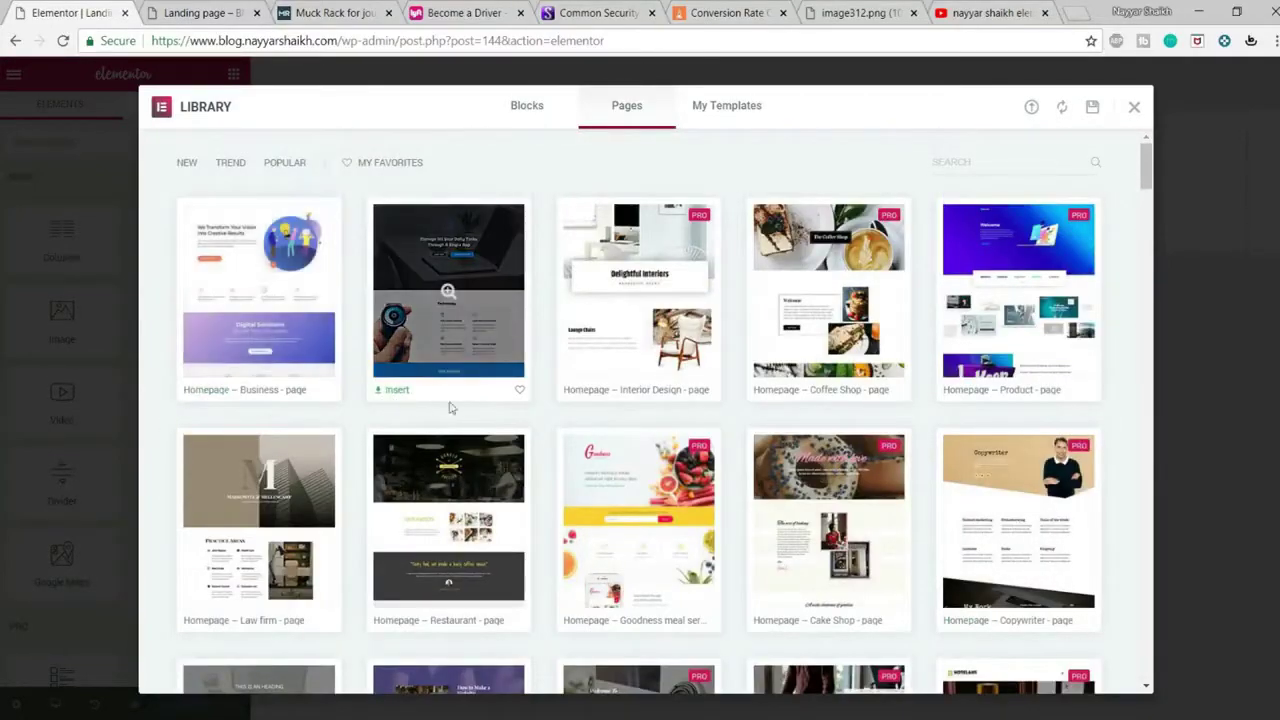
{"action": "scroll", "coordinate": [1010, 418], "scroll_direction": "down", "scroll_amount": 4}
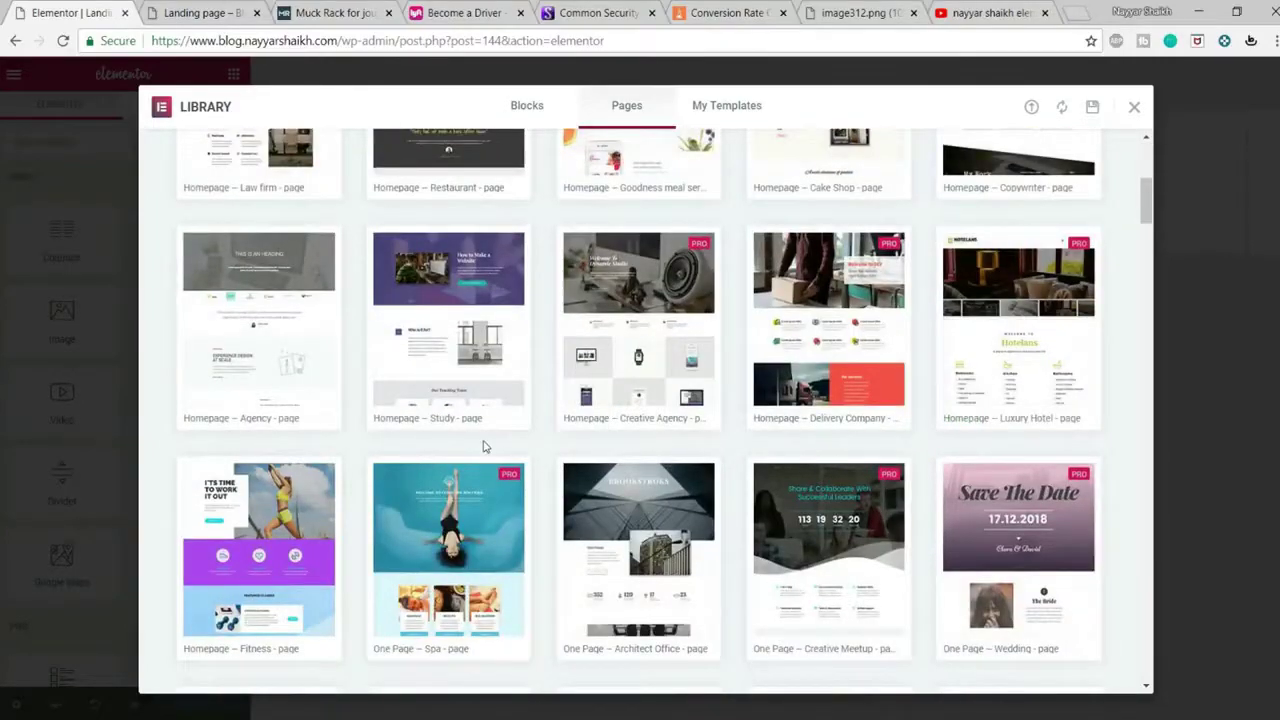
{"action": "scroll", "coordinate": [486, 444], "scroll_direction": "down", "scroll_amount": 2}
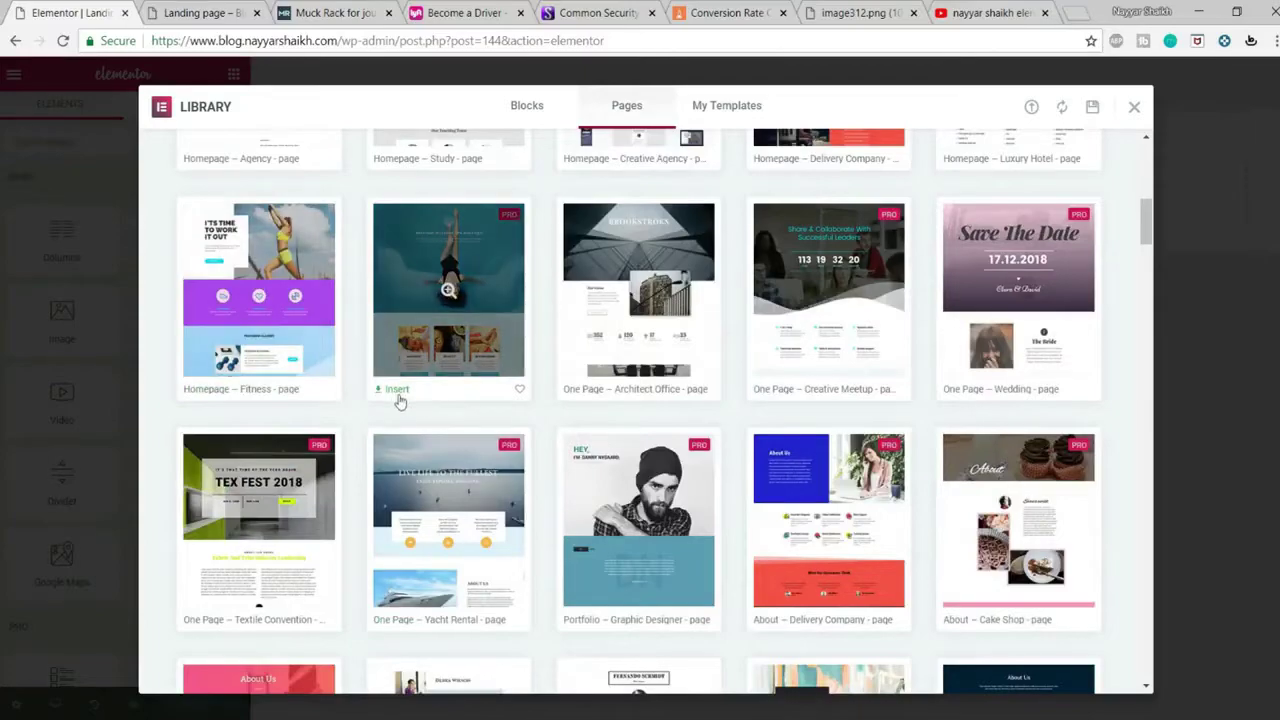
{"action": "scroll", "coordinate": [1032, 402], "scroll_direction": "down", "scroll_amount": 2}
{"action": "scroll", "coordinate": [1032, 402], "scroll_direction": "down", "scroll_amount": 4}
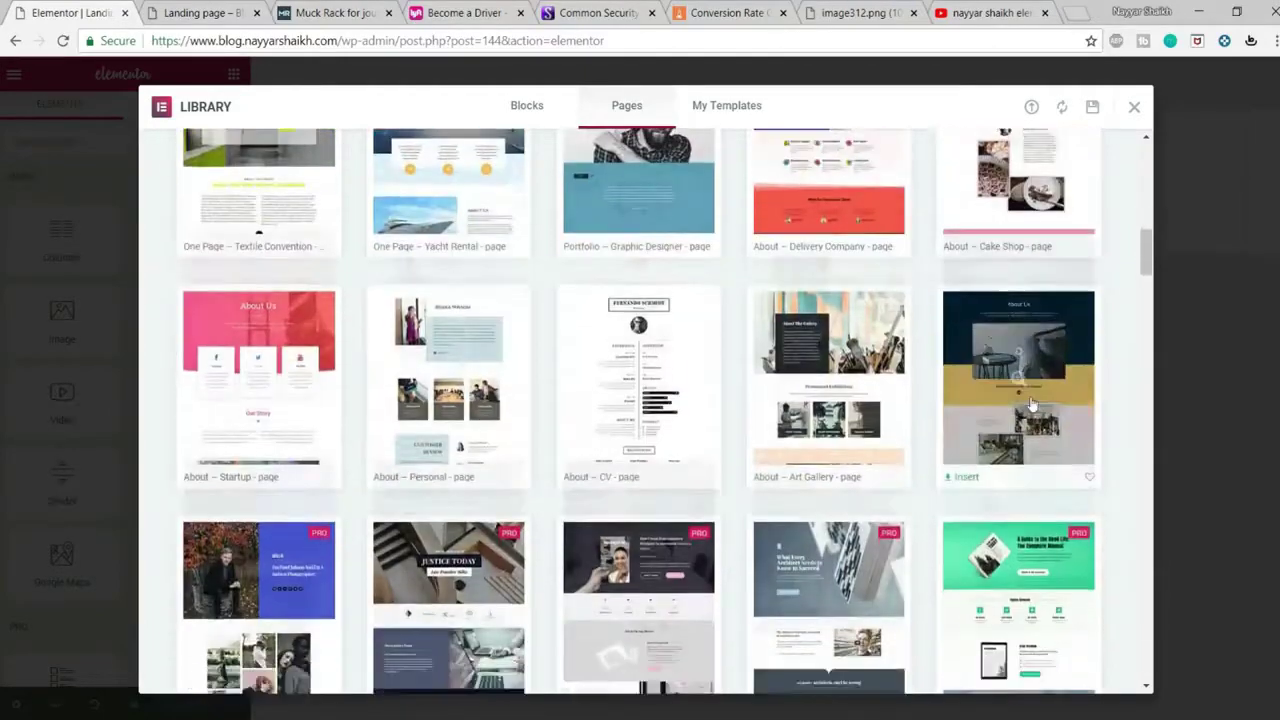
{"action": "scroll", "coordinate": [923, 340], "scroll_direction": "down", "scroll_amount": 3}
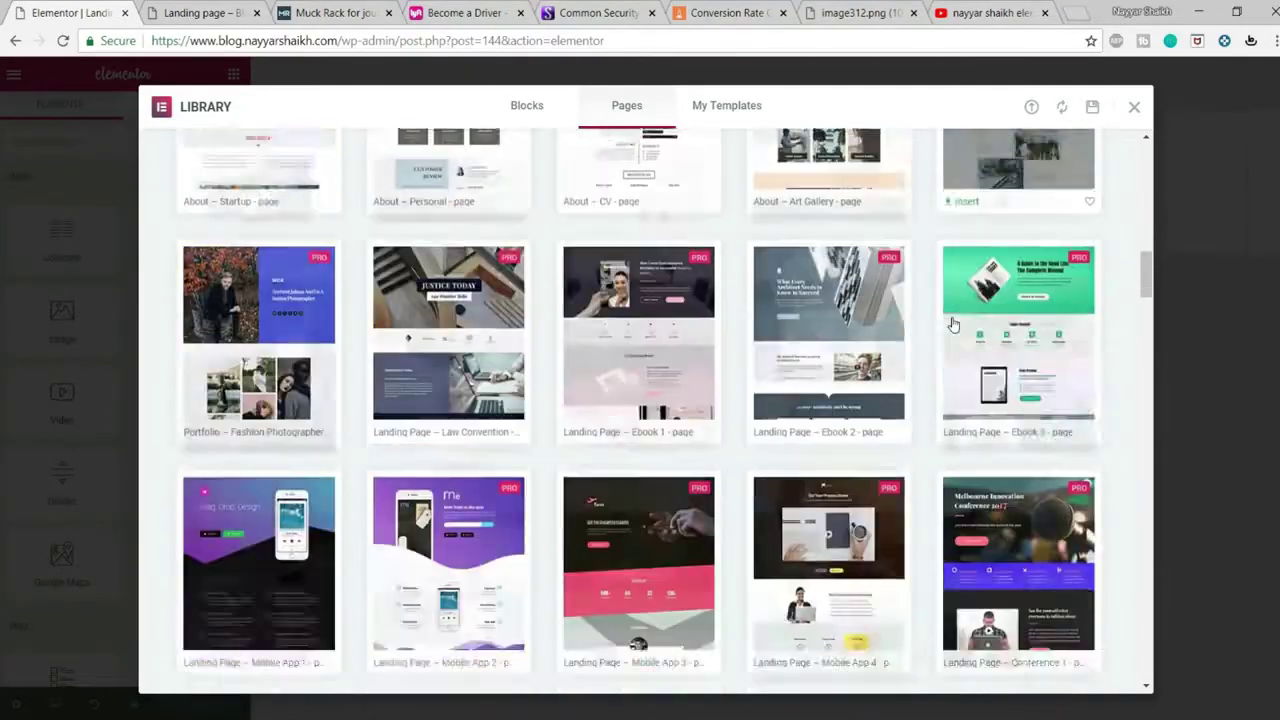
{"action": "scroll", "coordinate": [637, 300], "scroll_direction": "up", "scroll_amount": 3}
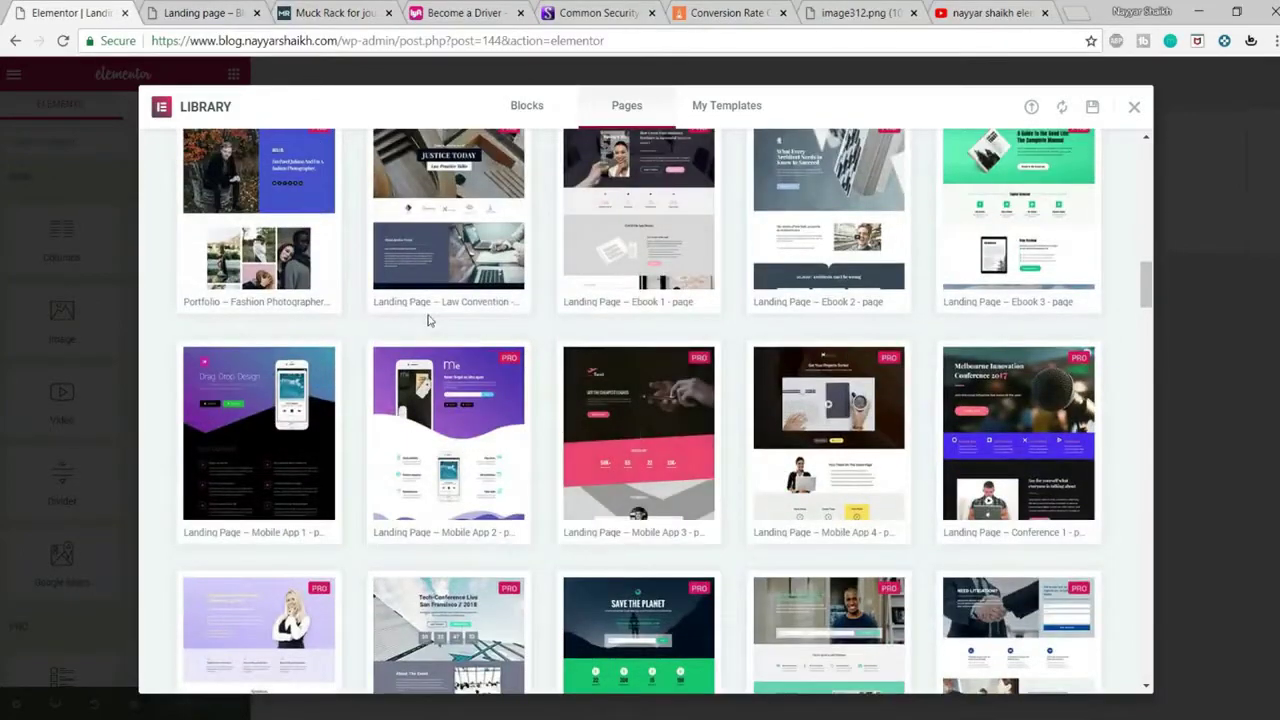
{"action": "scroll", "coordinate": [1027, 388], "scroll_direction": "down", "scroll_amount": 2}
{"action": "scroll", "coordinate": [546, 352], "scroll_direction": "down", "scroll_amount": 1}
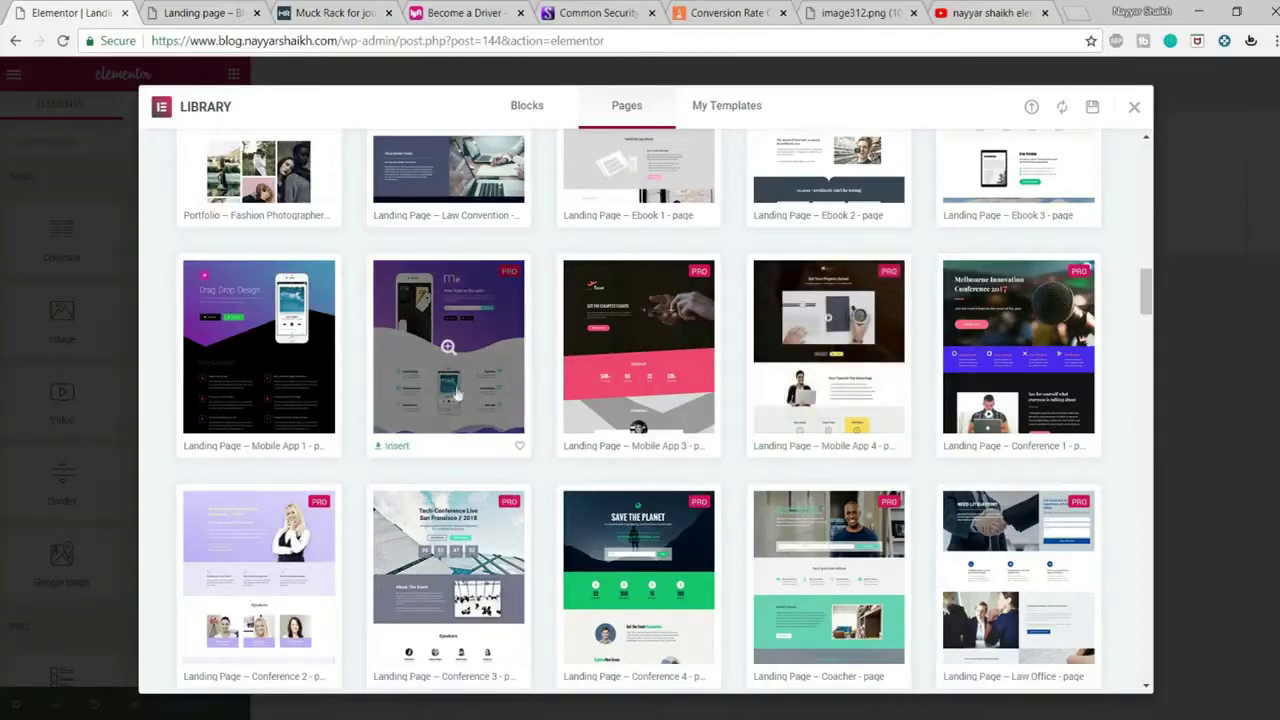
{"action": "left_click", "coordinate": [397, 447]}
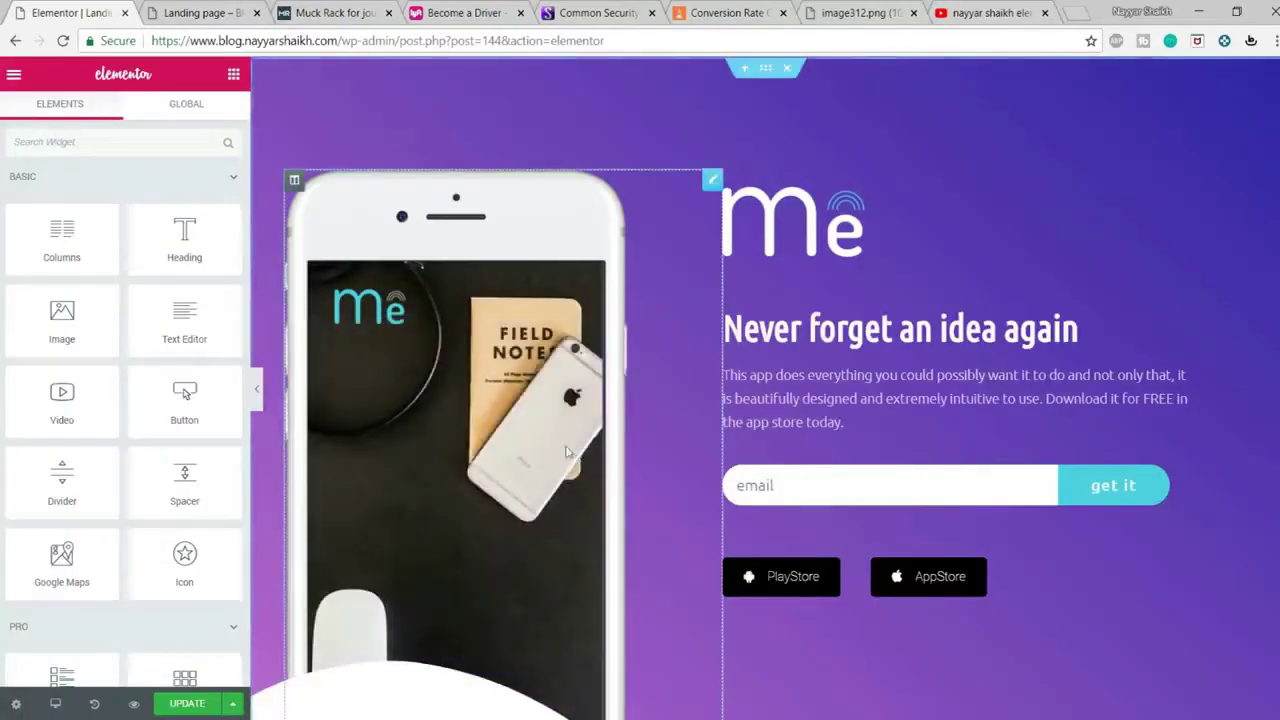
- Scroll the inserted template and preview it with the Elementor panel collapsed, then restore the panel
{"action": "scroll", "coordinate": [864, 449], "scroll_direction": "down", "scroll_amount": 4}
{"action": "scroll", "coordinate": [864, 449], "scroll_direction": "down", "scroll_amount": 15}
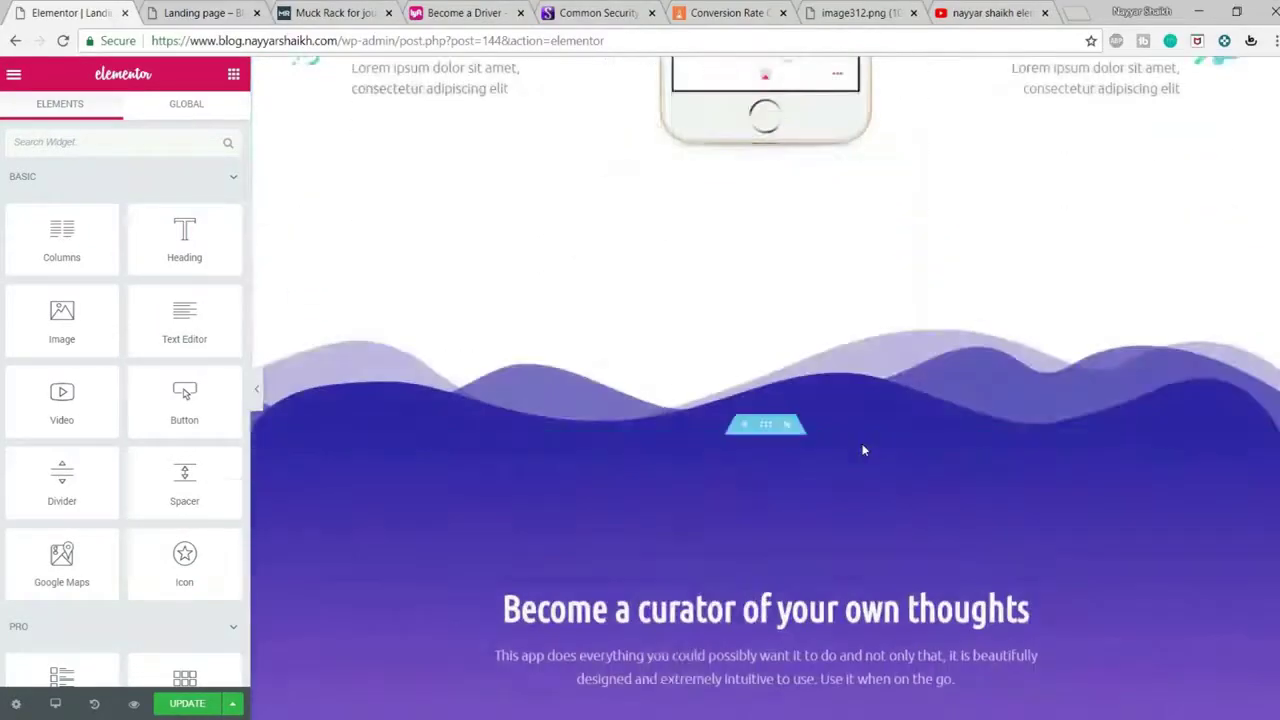
{"action": "scroll", "coordinate": [865, 490], "scroll_direction": "up", "scroll_amount": 15}
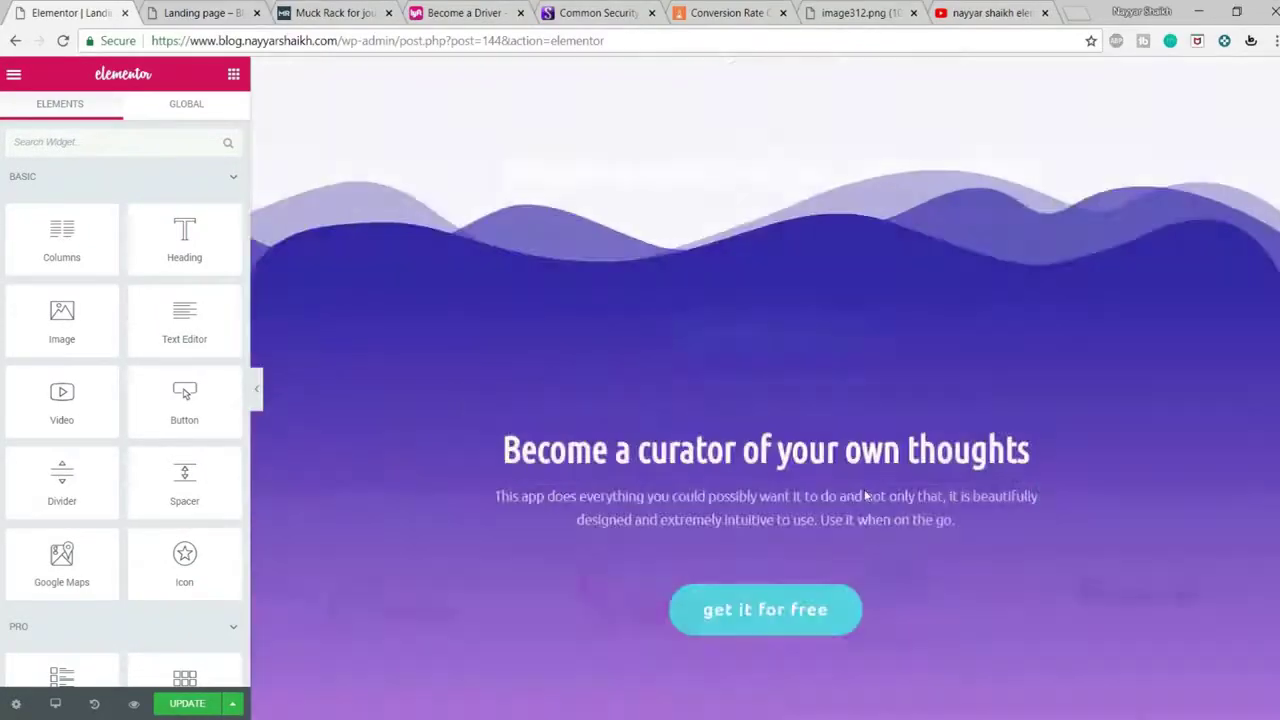
{"action": "scroll", "coordinate": [866, 496], "scroll_direction": "up", "scroll_amount": 3}
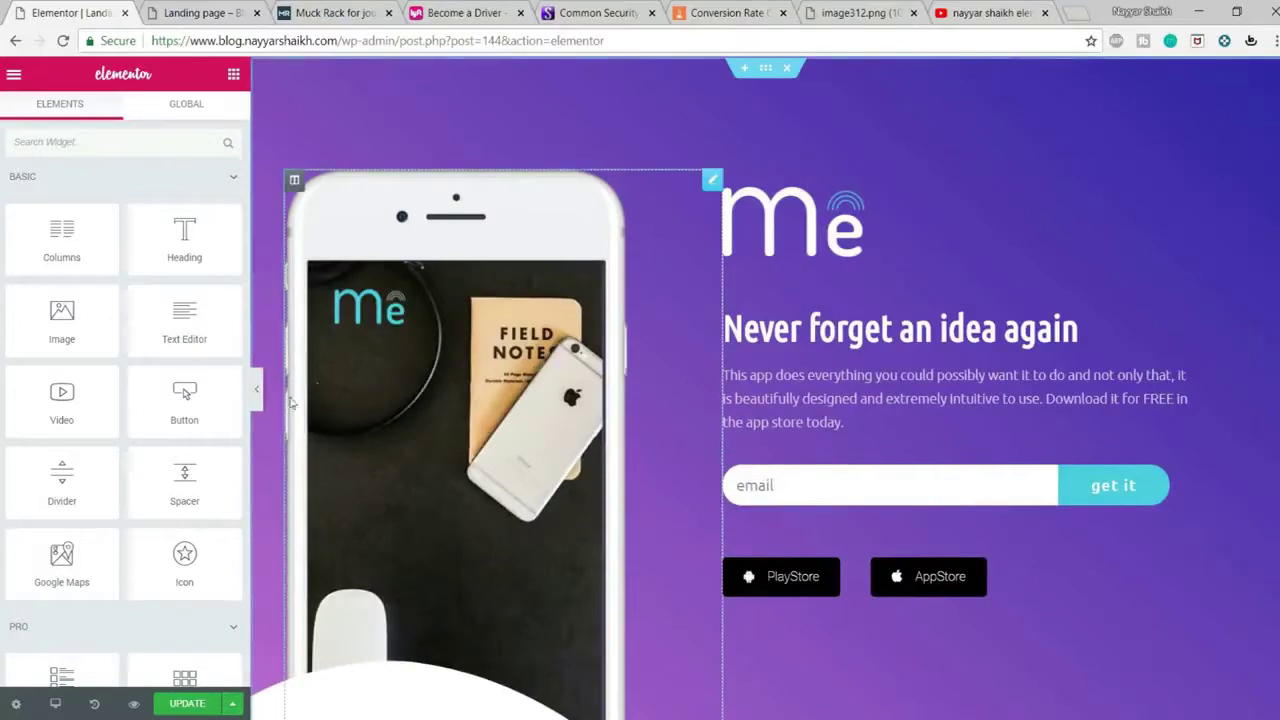
{"action": "left_click", "coordinate": [257, 389]}
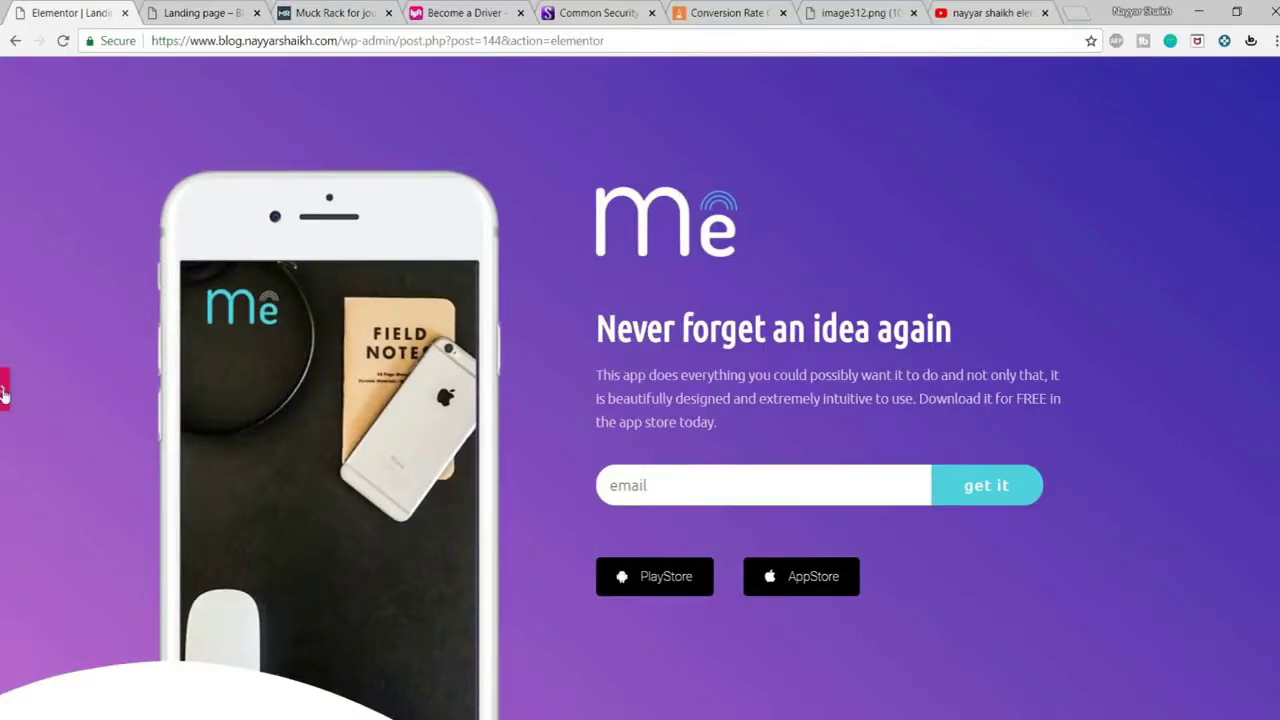
{"action": "left_click", "coordinate": [4, 395]}
- Swap the hero phone photo for the iPhone1-1.png music-player mockup from the Media Library
{"action": "left_click", "coordinate": [455, 361]}
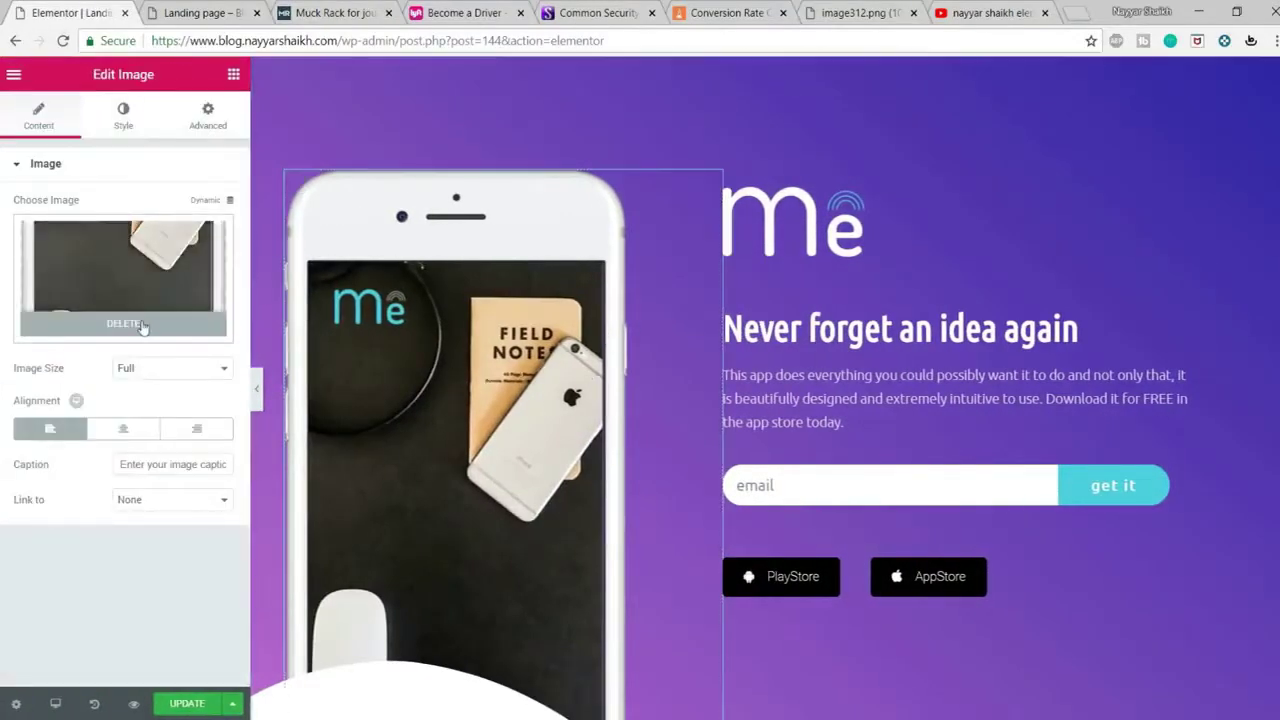
{"action": "left_click", "coordinate": [142, 327]}
{"action": "left_click", "coordinate": [120, 278]}
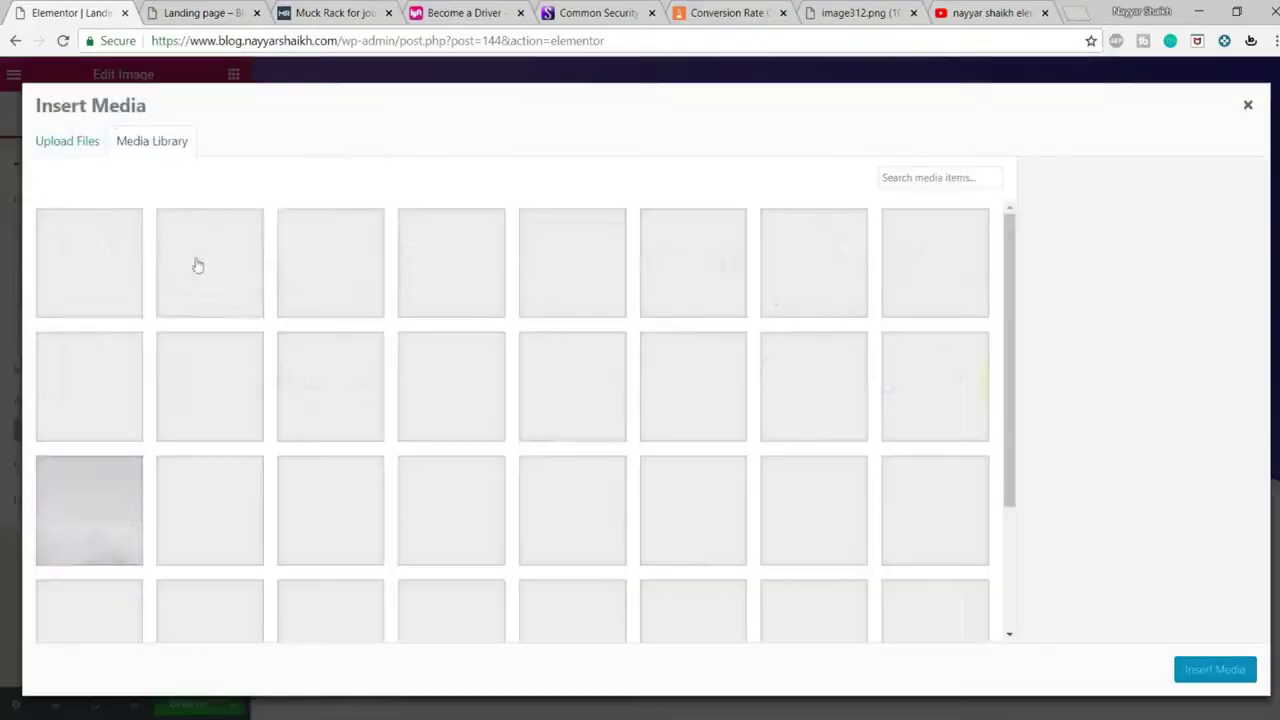
{"action": "scroll", "coordinate": [914, 449], "scroll_direction": "down", "scroll_amount": 2}
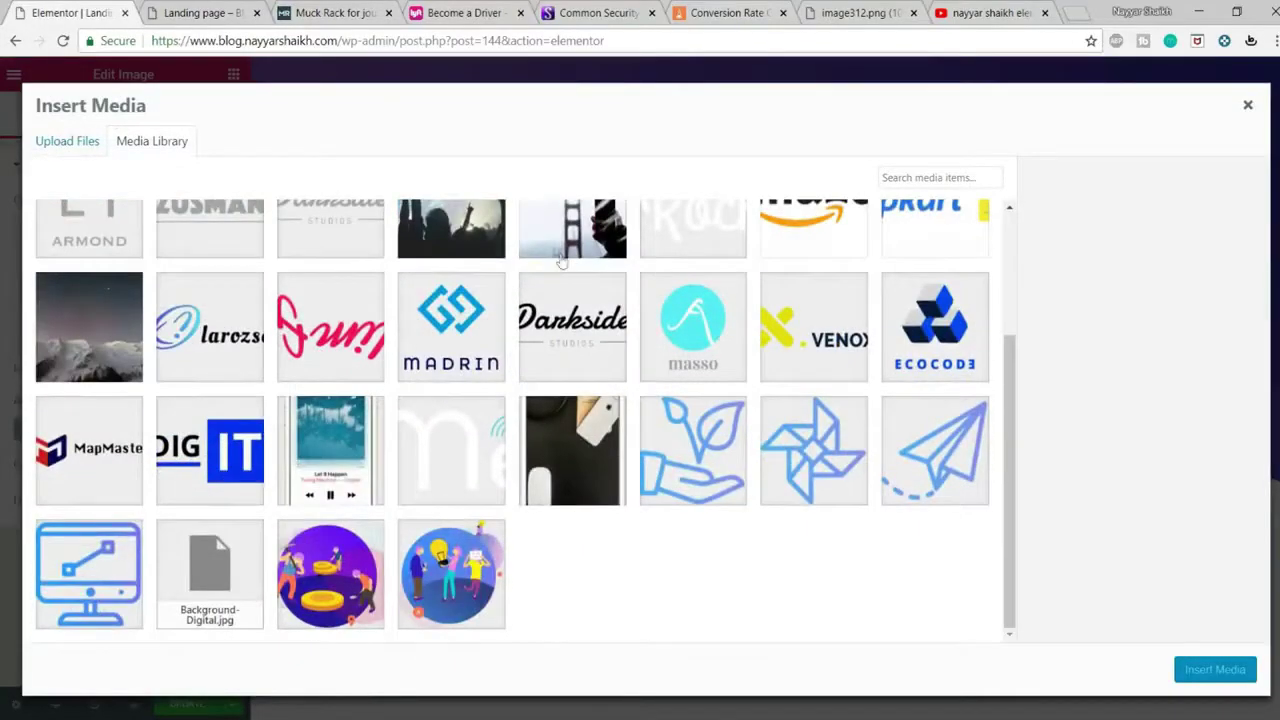
{"action": "scroll", "coordinate": [407, 557], "scroll_direction": "up", "scroll_amount": 2}
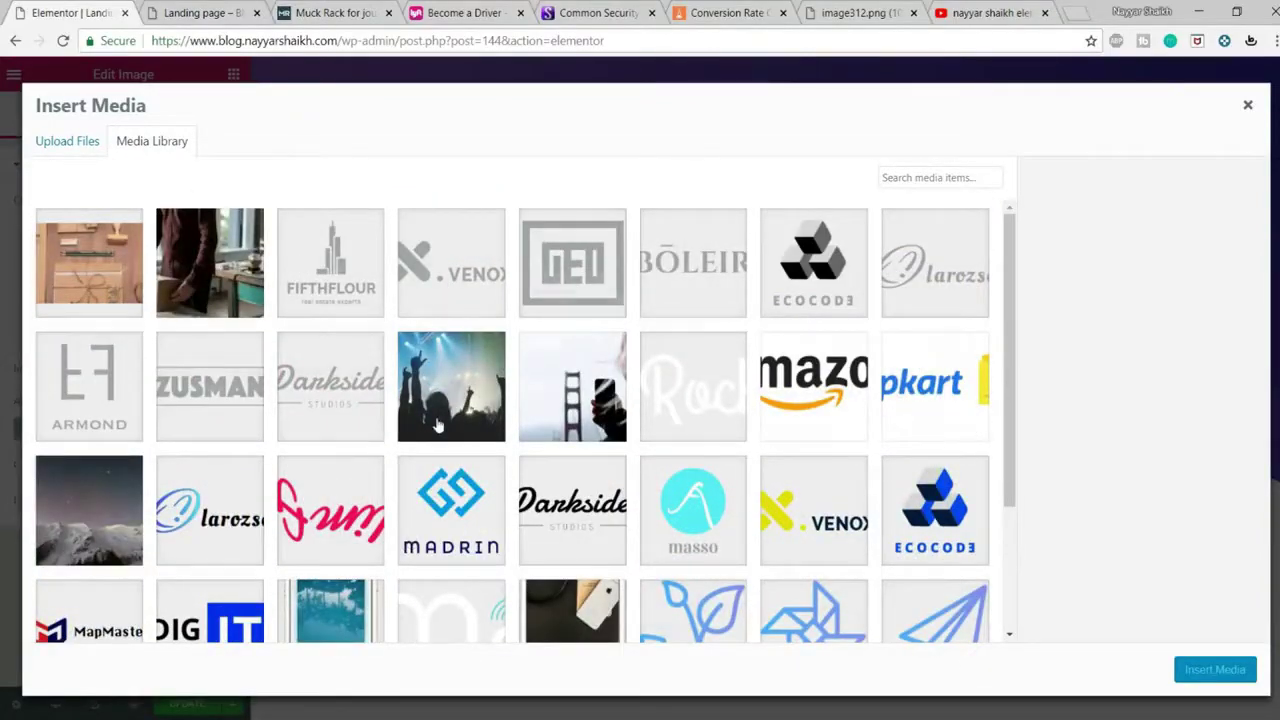
{"action": "scroll", "coordinate": [437, 426], "scroll_direction": "down", "scroll_amount": 3}
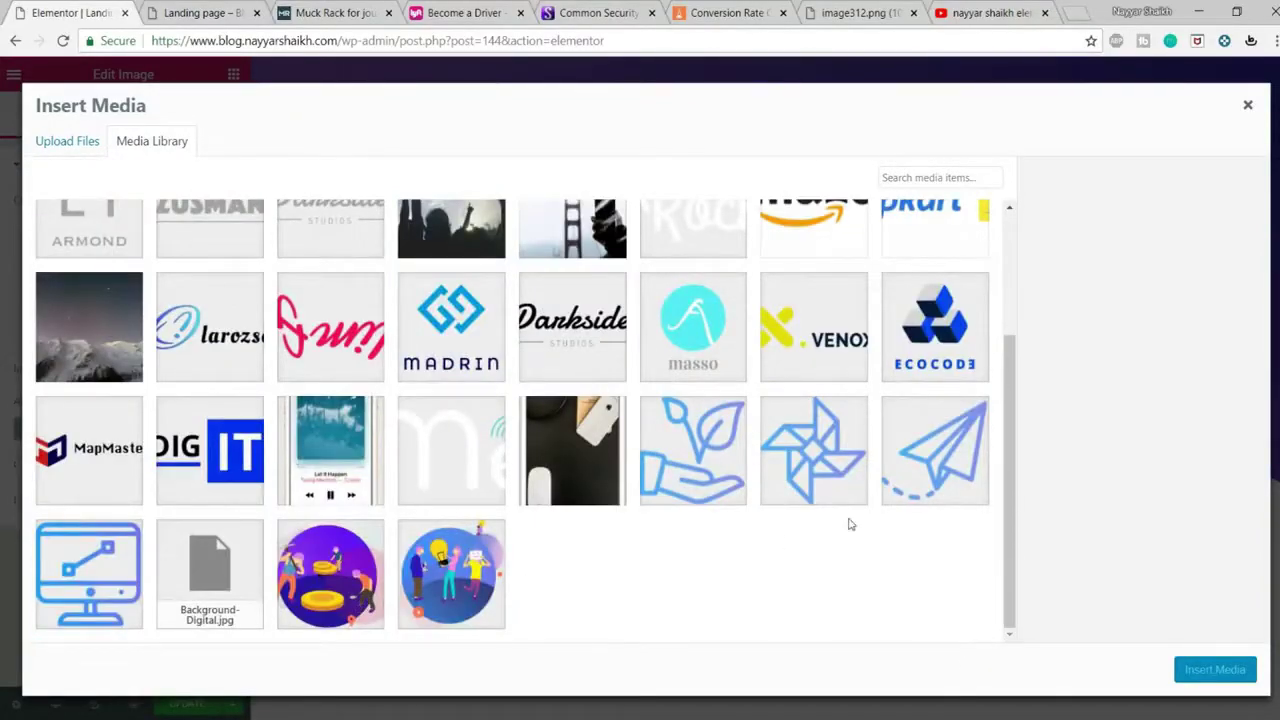
{"action": "left_click", "coordinate": [383, 484]}
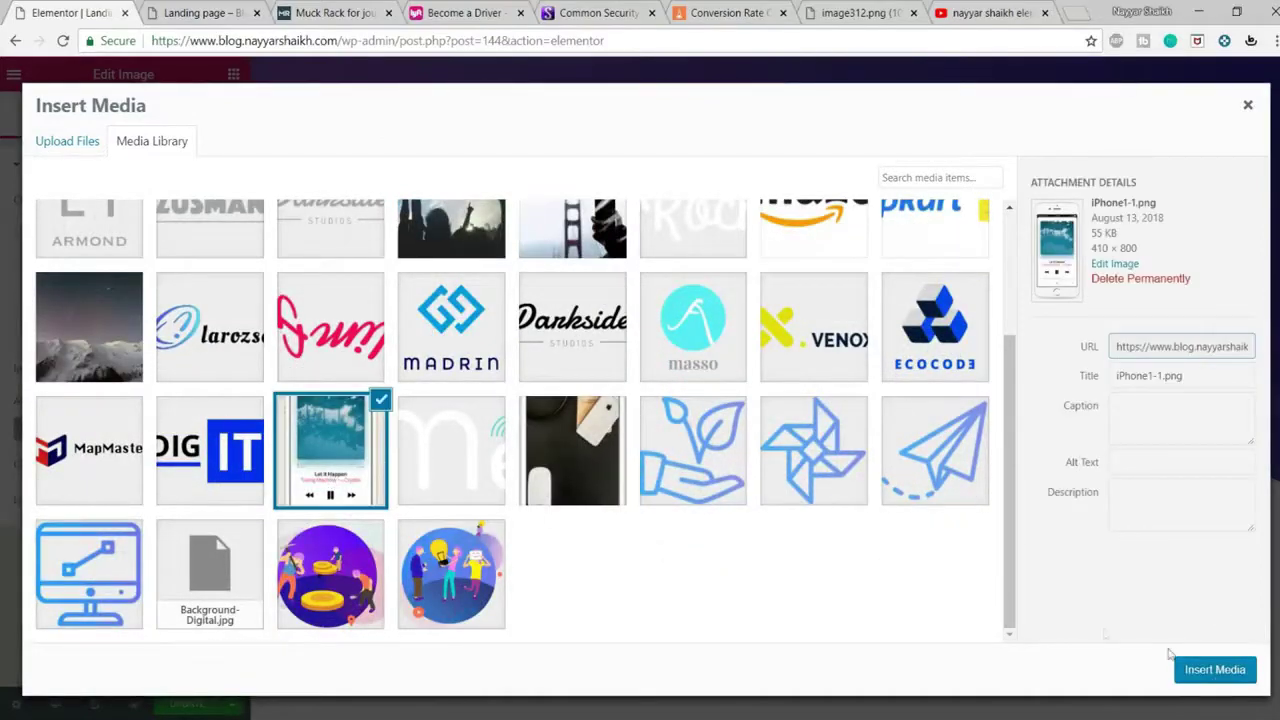
{"action": "left_click", "coordinate": [1237, 679]}
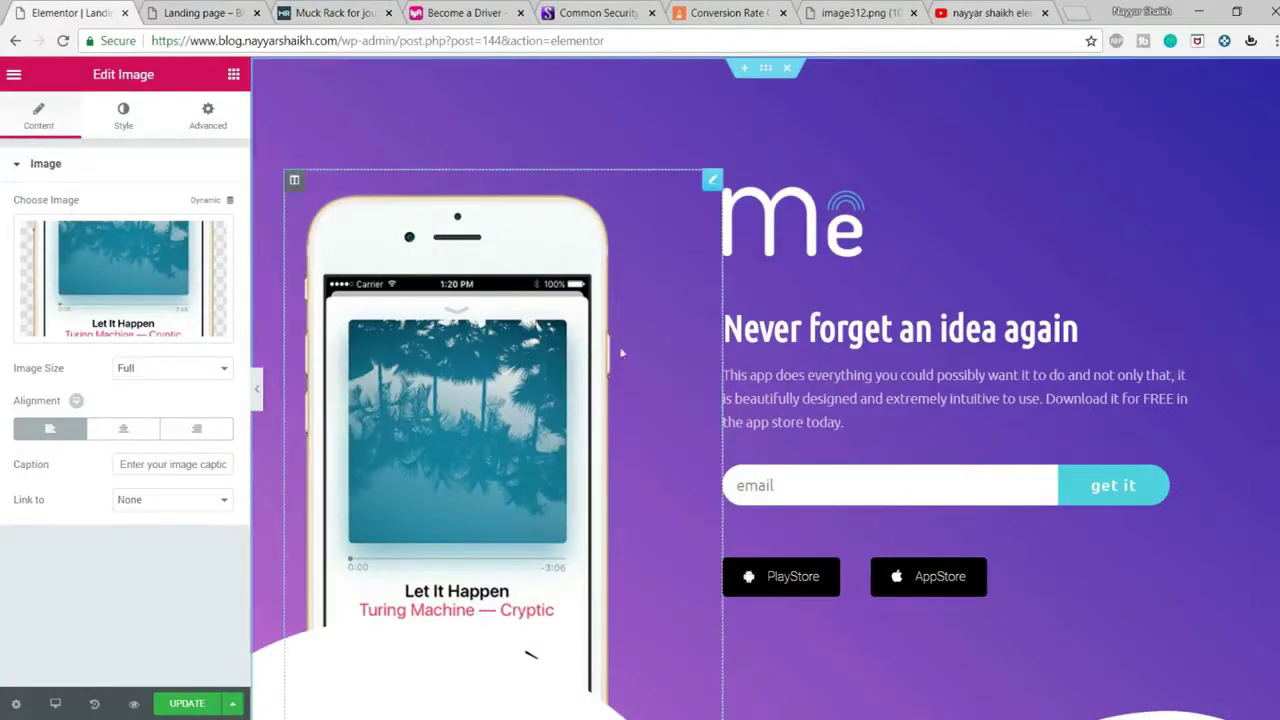
{"action": "left_click", "coordinate": [810, 230]}
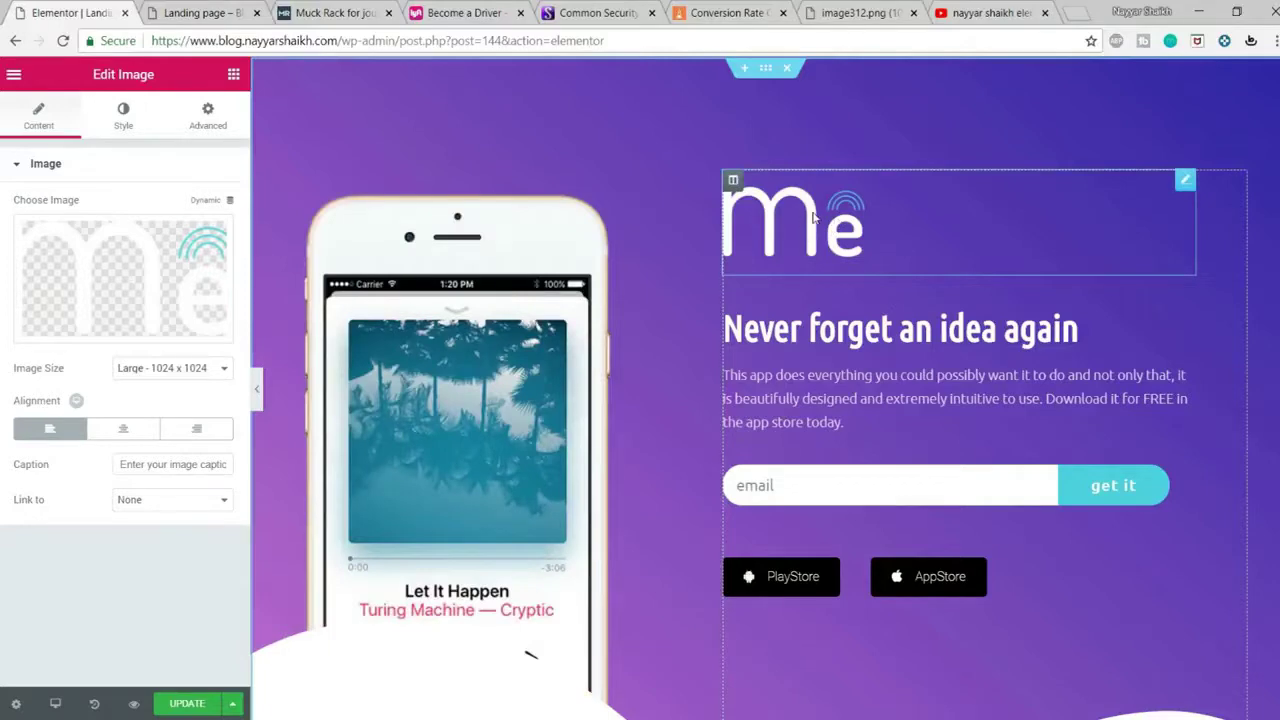
- Delete the Me logo widget, then restore it with Ctrl+Z
{"action": "right_click", "coordinate": [828, 215]}
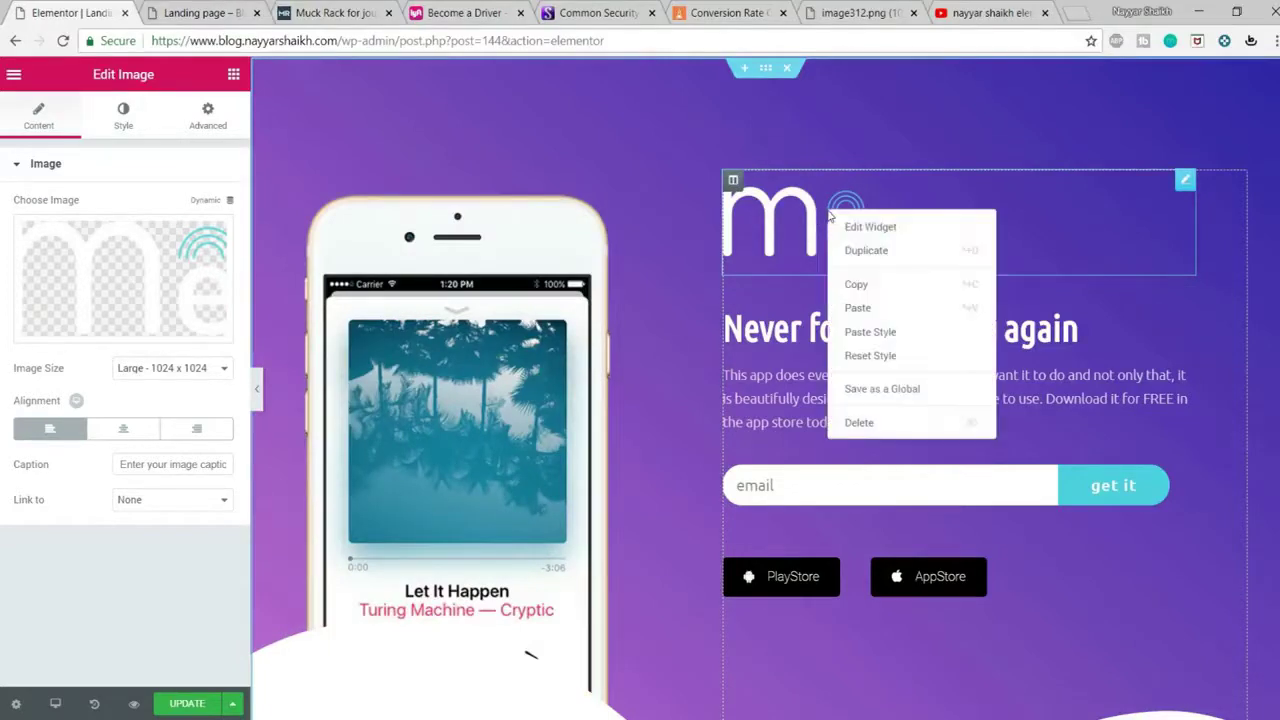
{"action": "left_click", "coordinate": [913, 426]}
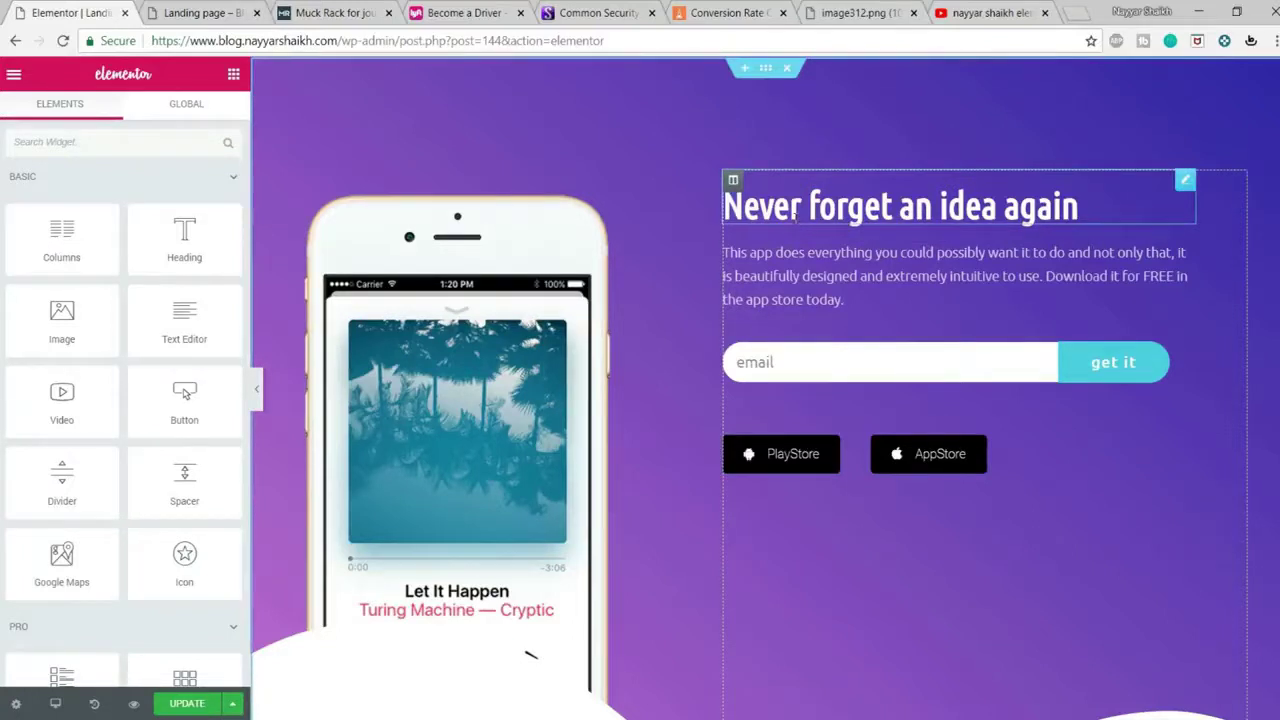
{"action": "key", "text": "ctrl+z"}
- Retype the hero headline as 'FREE! eCommerce Course', then switch to the YouTube tab
{"action": "left_click", "coordinate": [927, 330]}
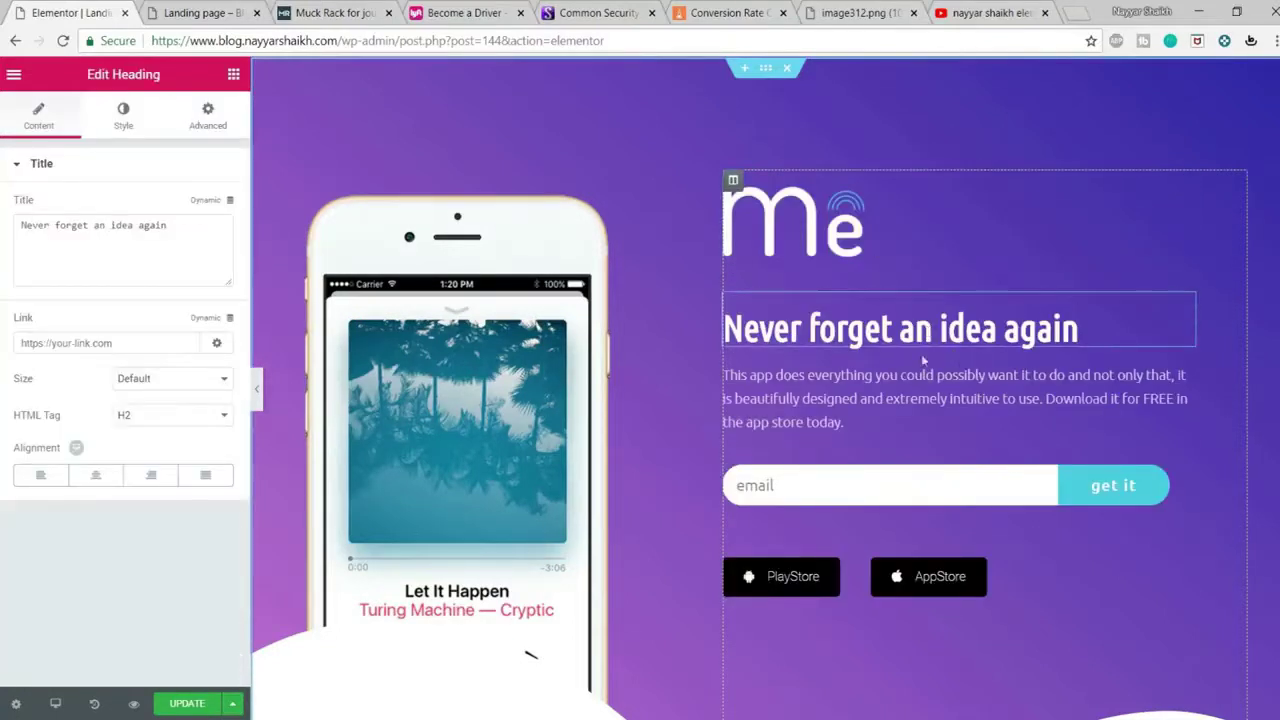
{"action": "key", "text": "ctrl+a"}
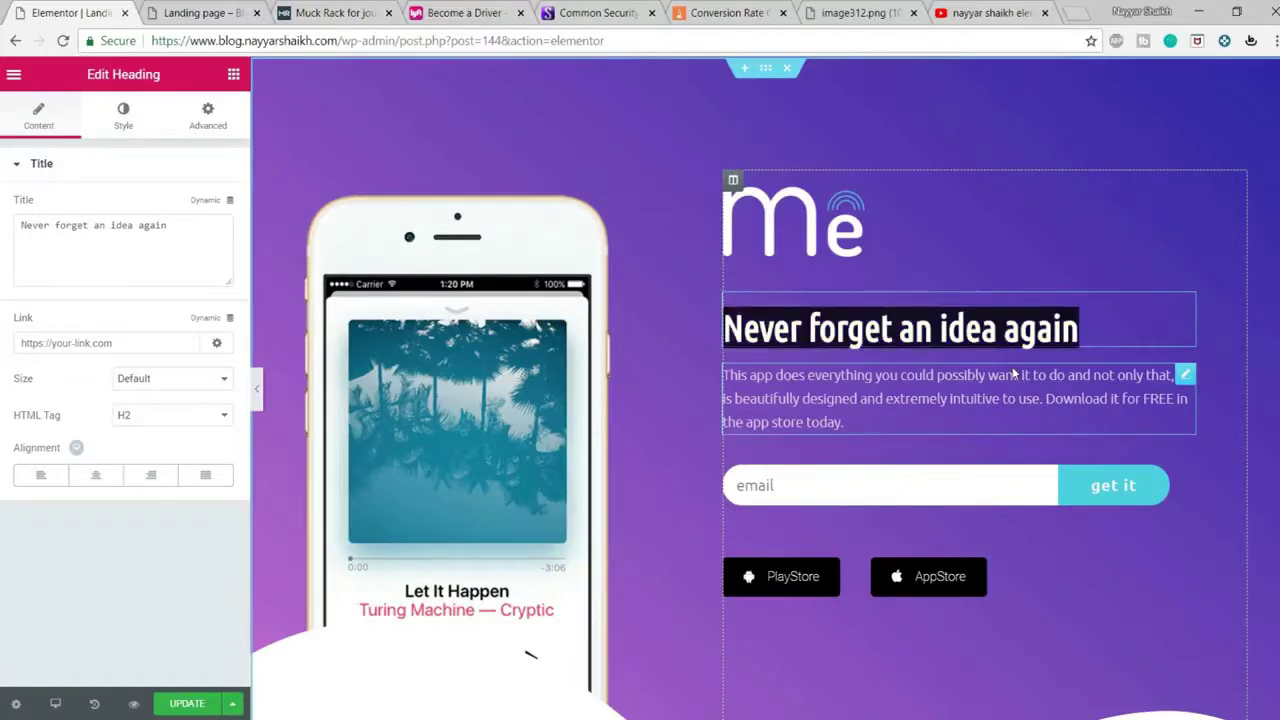
{"action": "type", "text": "FREE!"}
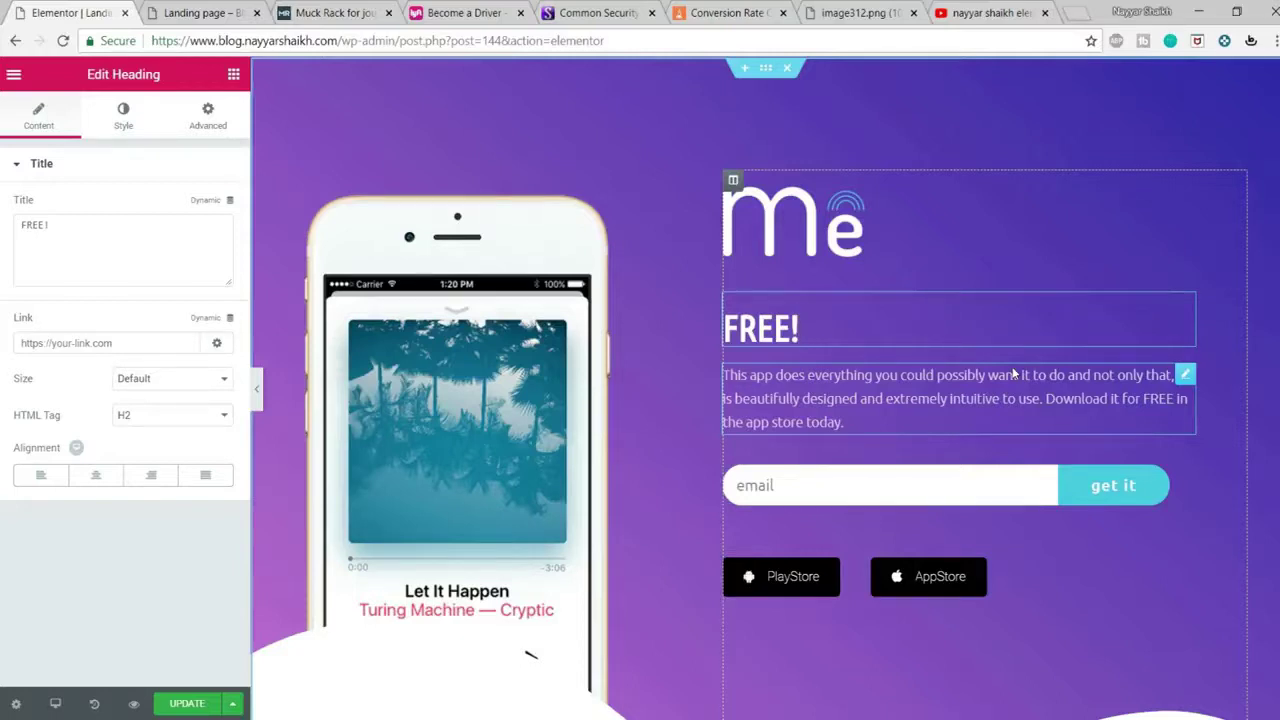
{"action": "type", "text": "P"}
{"action": "key", "text": "BackSpace"}
{"action": "type", "text": "eCommerce Course"}
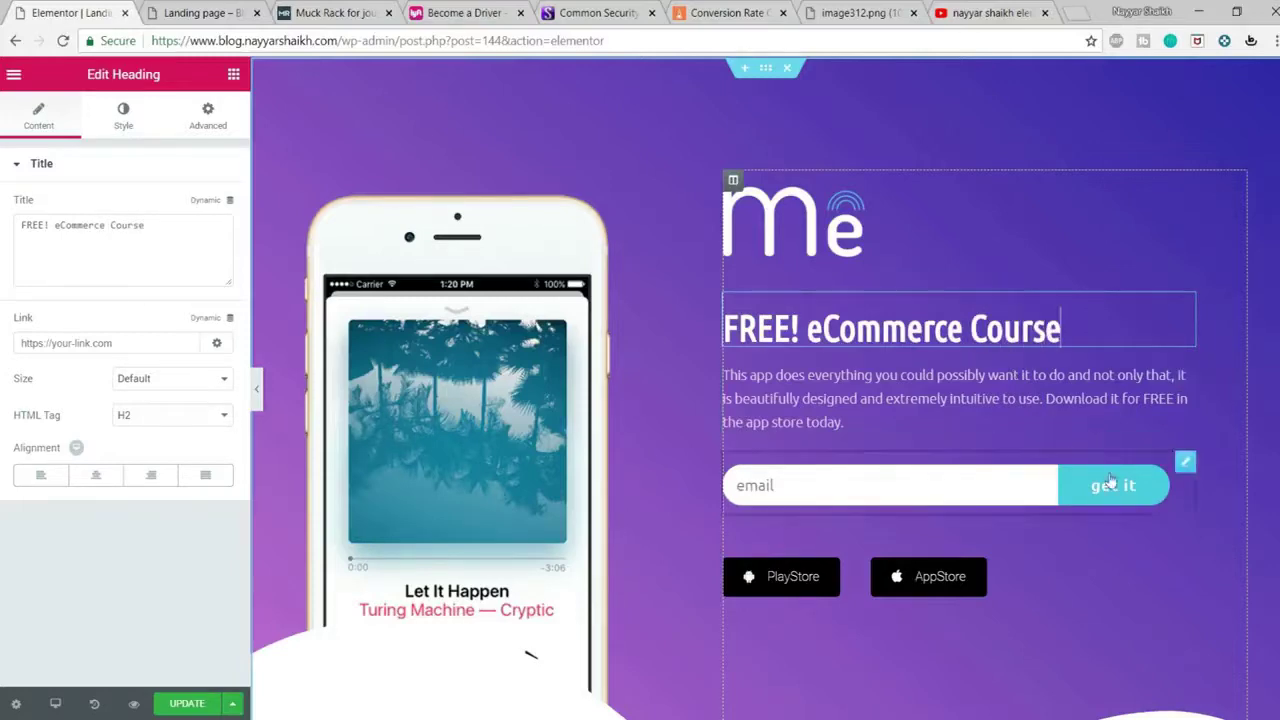
{"action": "left_click", "coordinate": [955, 14]}
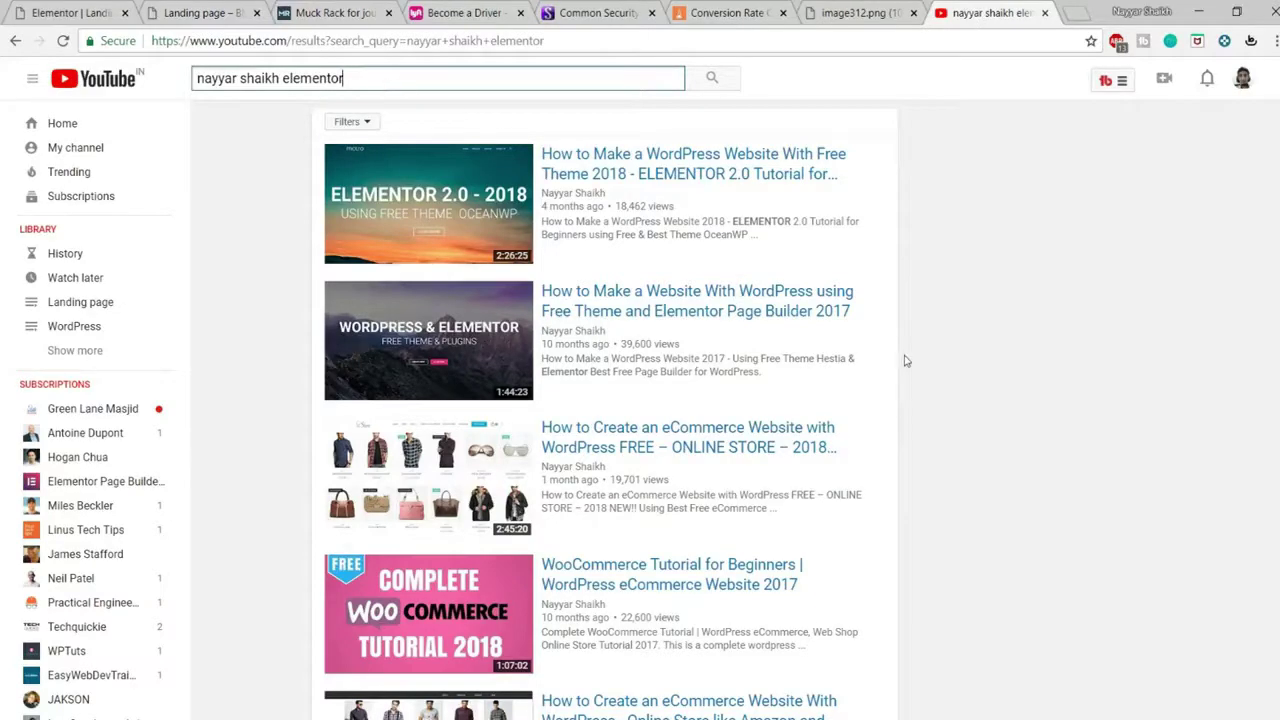
- Scroll through the YouTube eCommerce tutorial results, then return to the Elementor tab
{"action": "scroll", "coordinate": [906, 360], "scroll_direction": "down", "scroll_amount": 1}
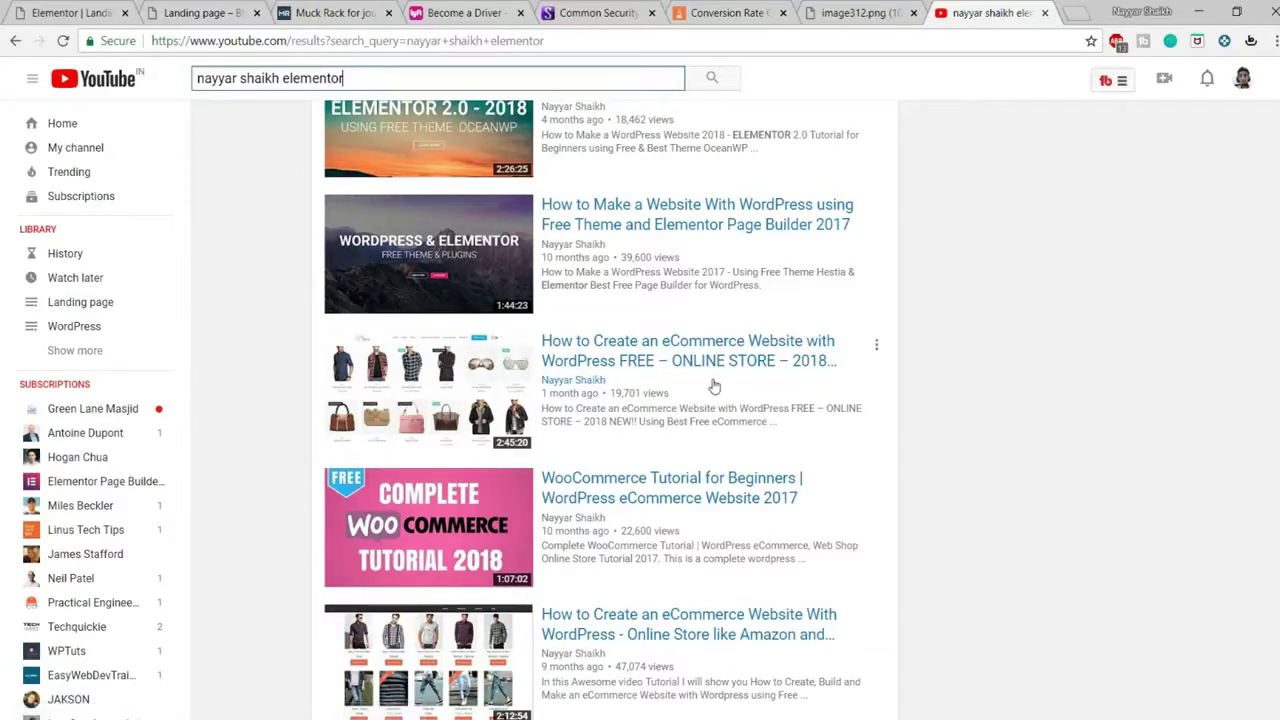
{"action": "scroll", "coordinate": [1005, 402], "scroll_direction": "up", "scroll_amount": 1}
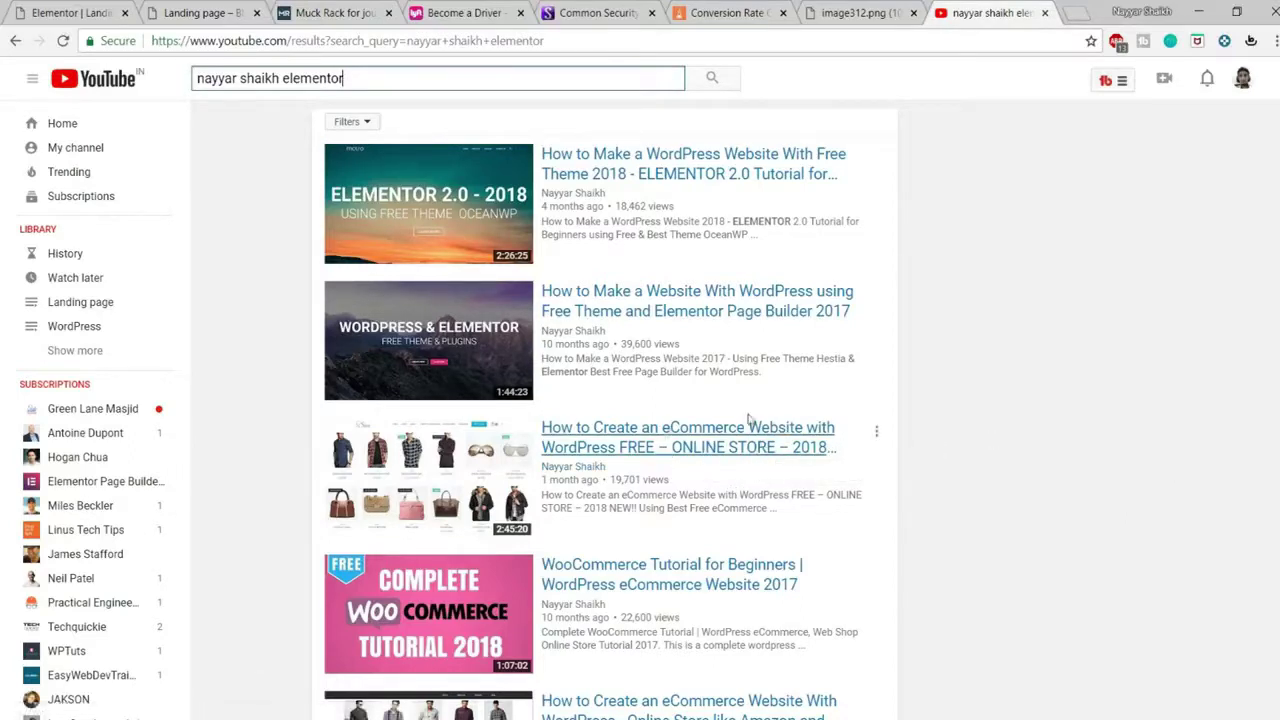
{"action": "key", "text": "ctrl+1"}
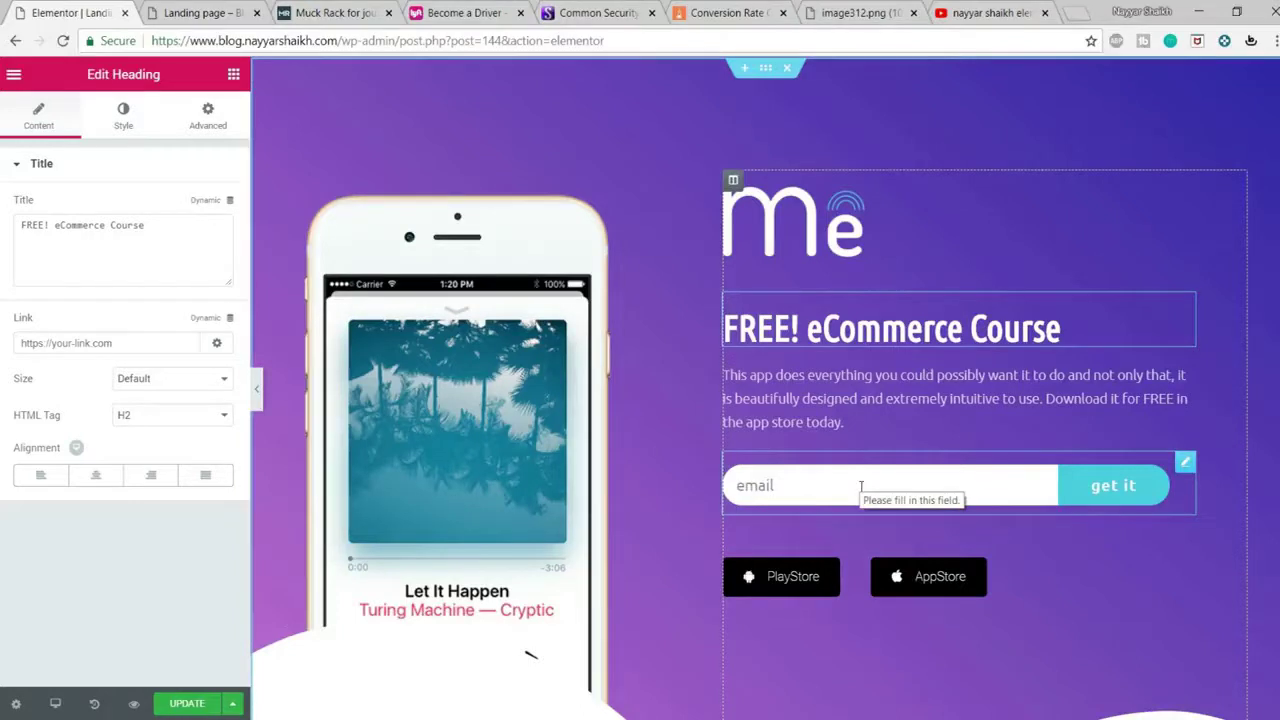
- Select all the hero description paragraph's text in the Text Editor, then view the Landing page tab
{"action": "left_click", "coordinate": [843, 421]}
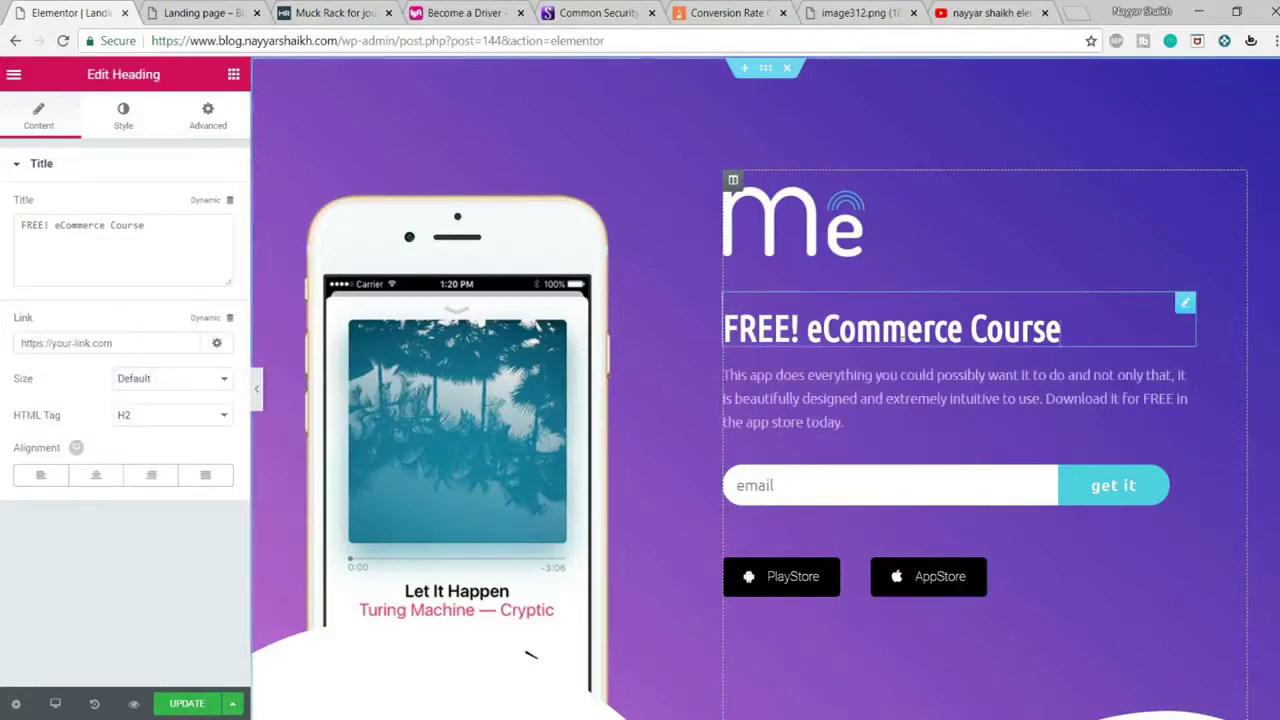
{"action": "left_click", "coordinate": [863, 393]}
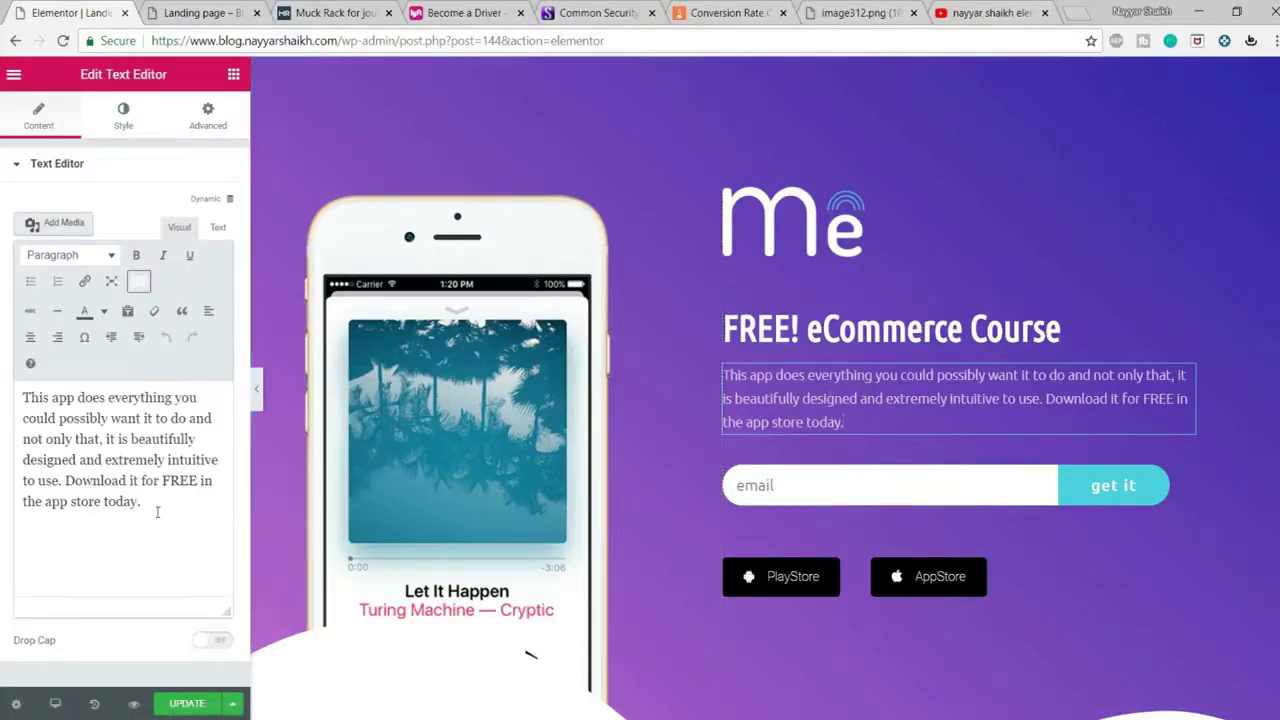
{"action": "left_click_drag", "start_coordinate": [150, 506], "coordinate": [6, 396]}
{"action": "left_click", "coordinate": [205, 12]}
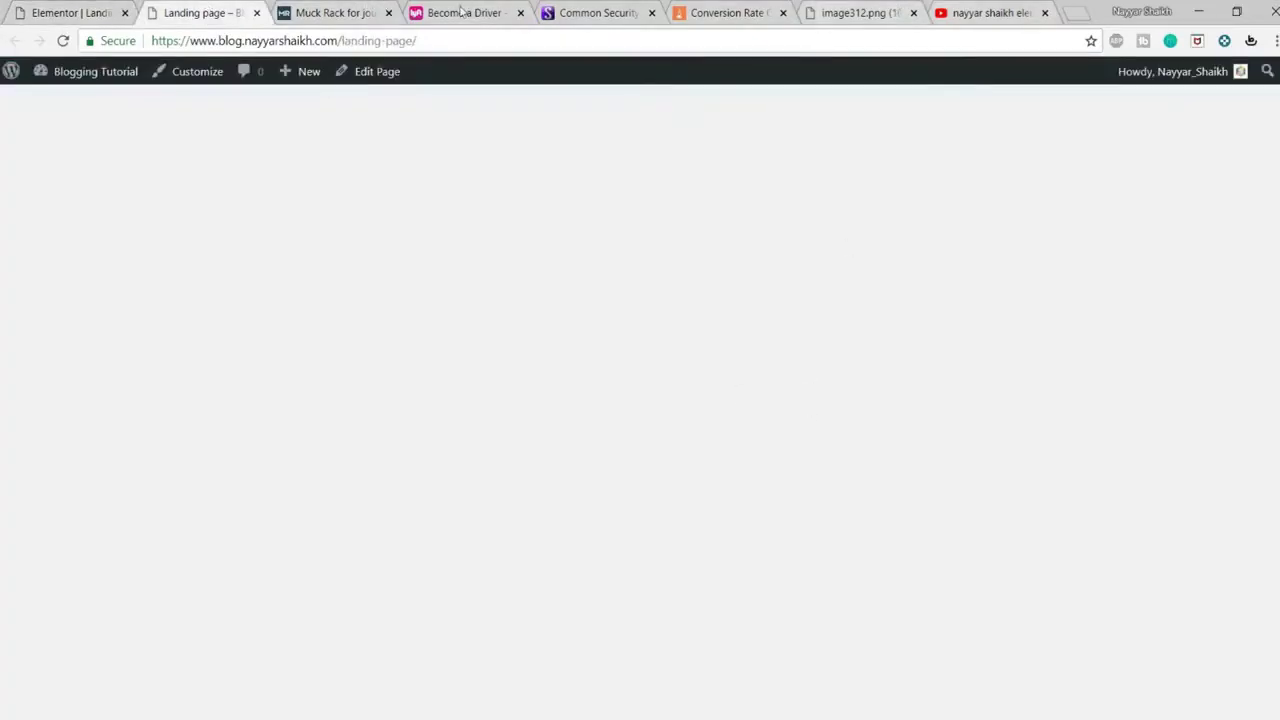
- Glance at the conversionlab.no example page and come back to the Elementor editor
{"action": "left_click", "coordinate": [750, 13]}
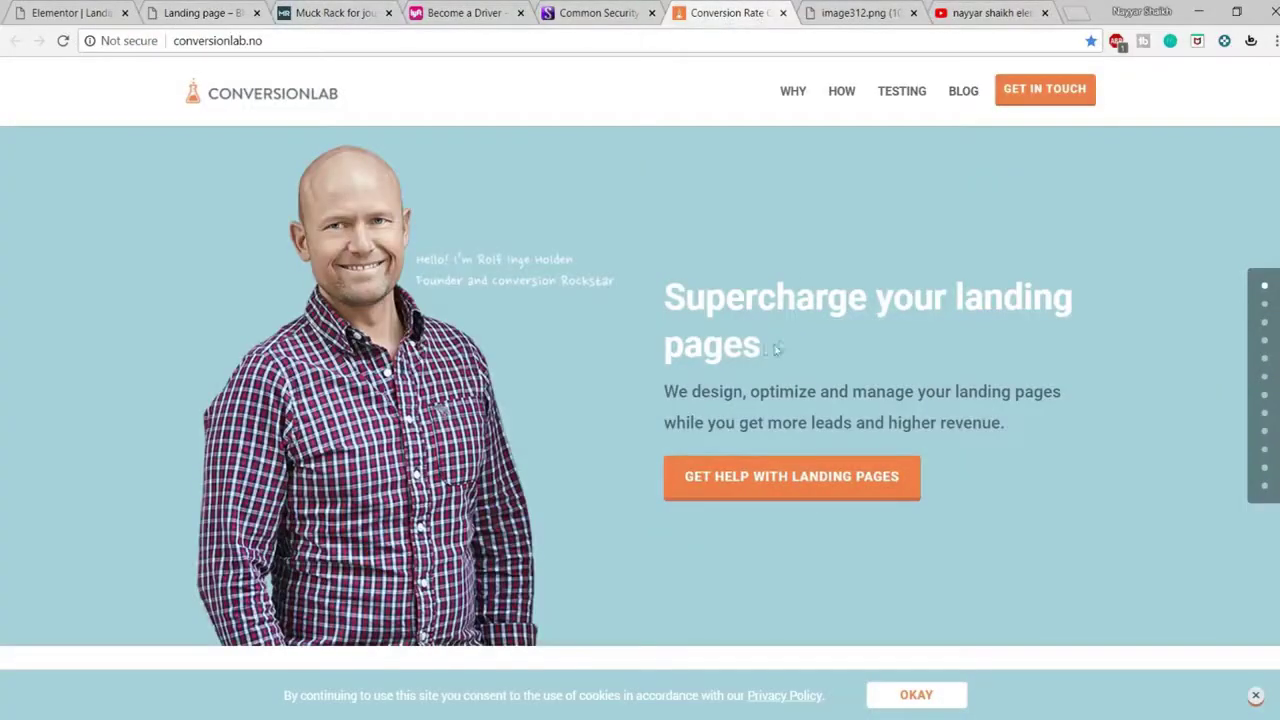
{"action": "left_click", "coordinate": [70, 13]}
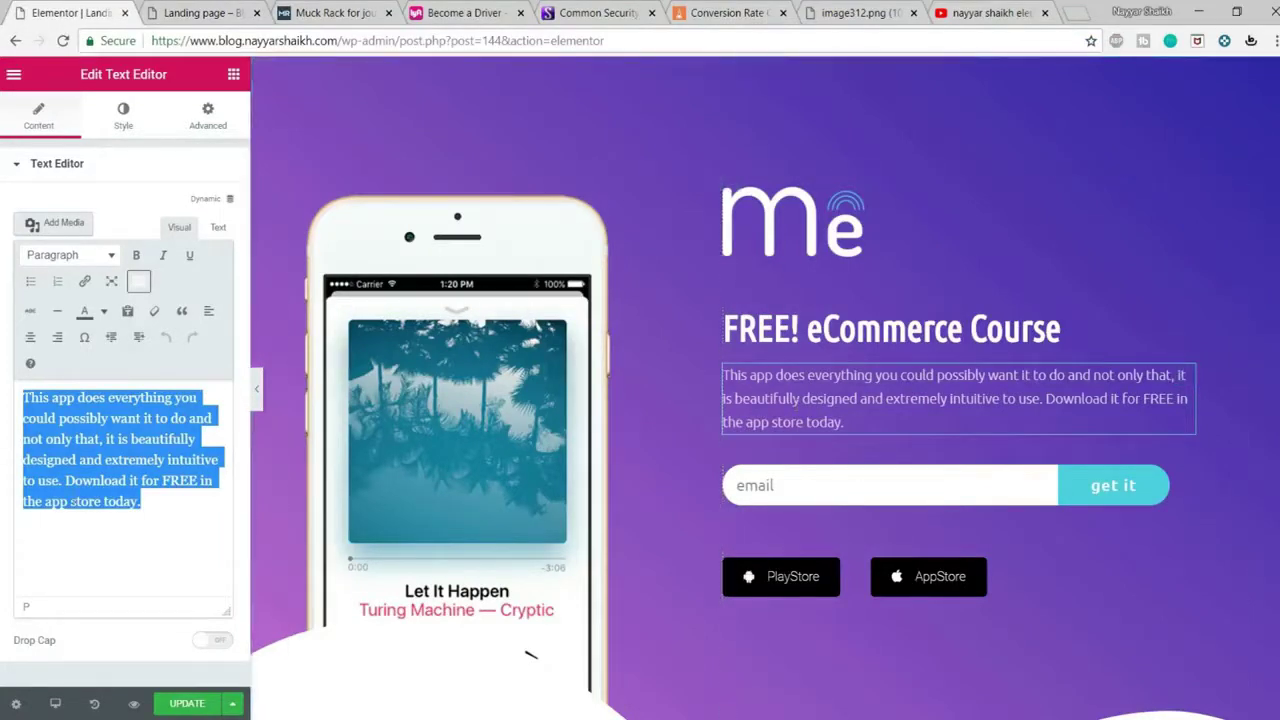
- Try 'This Course' as paragraph text, undo back to the original, and open the email signup form
{"action": "type", "text": "T"}
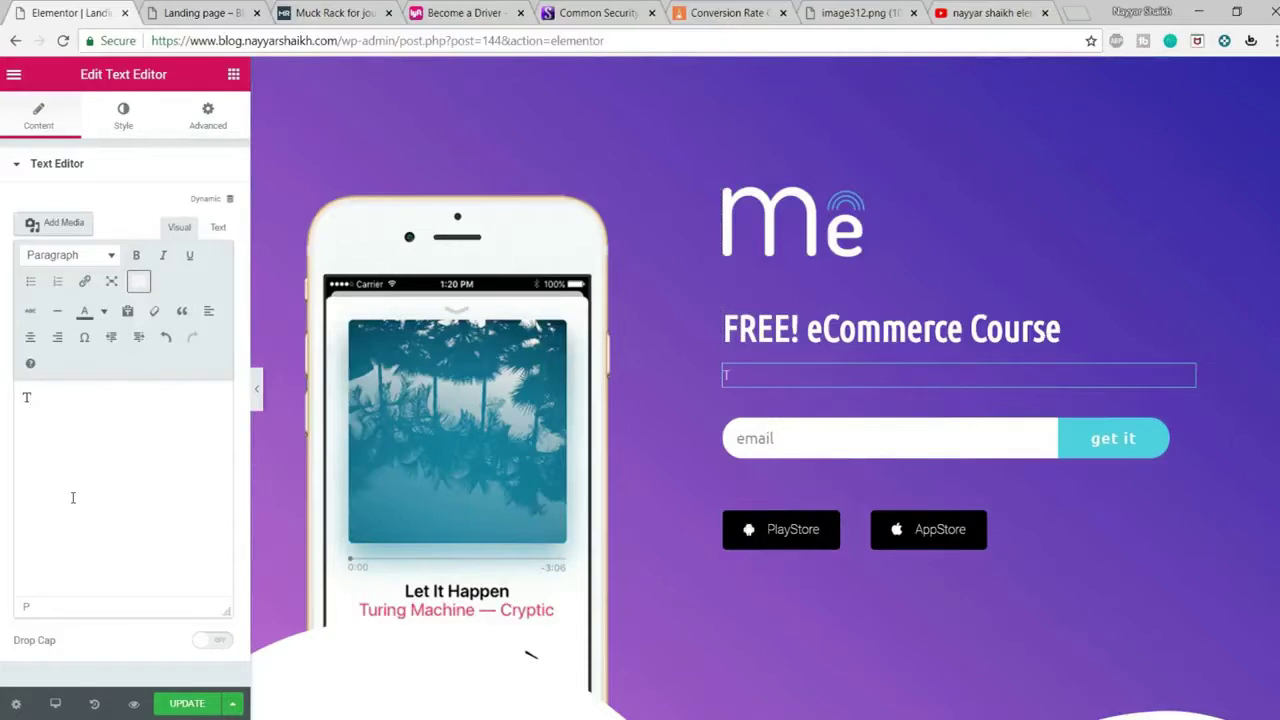
{"action": "type", "text": "his Course"}
{"action": "key", "text": "ctrl+a"}
{"action": "key", "text": "BackSpace"}
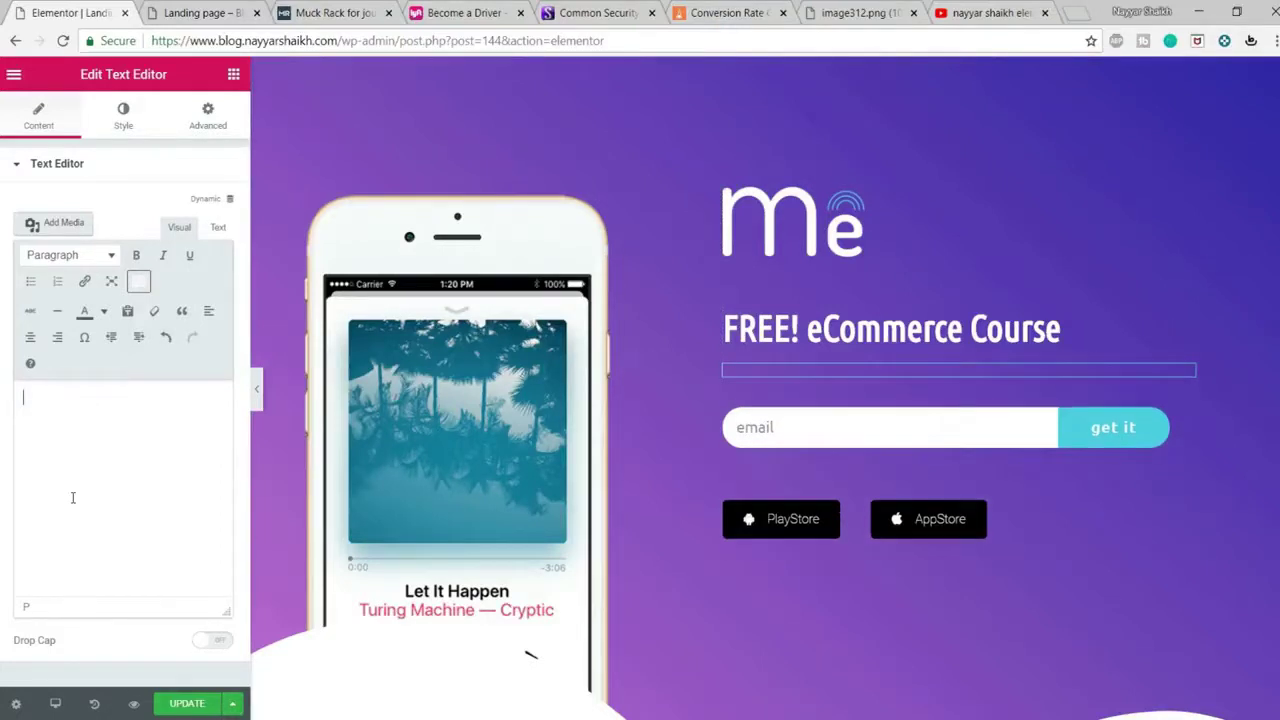
{"action": "key", "text": "ctrl+z"}
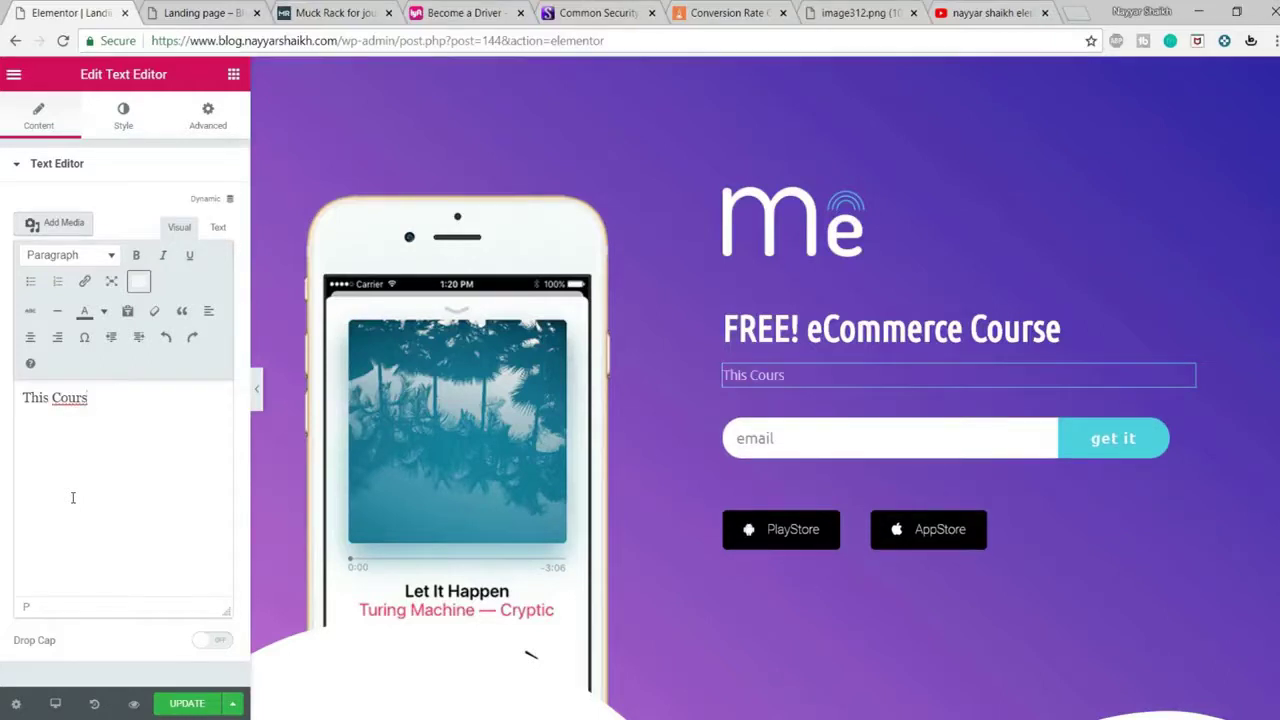
{"action": "key", "text": "ctrl+z"}
{"action": "key", "text": "ctrl+z"}
{"action": "key", "text": "ctrl+z"}
{"action": "key", "text": "ctrl+z"}
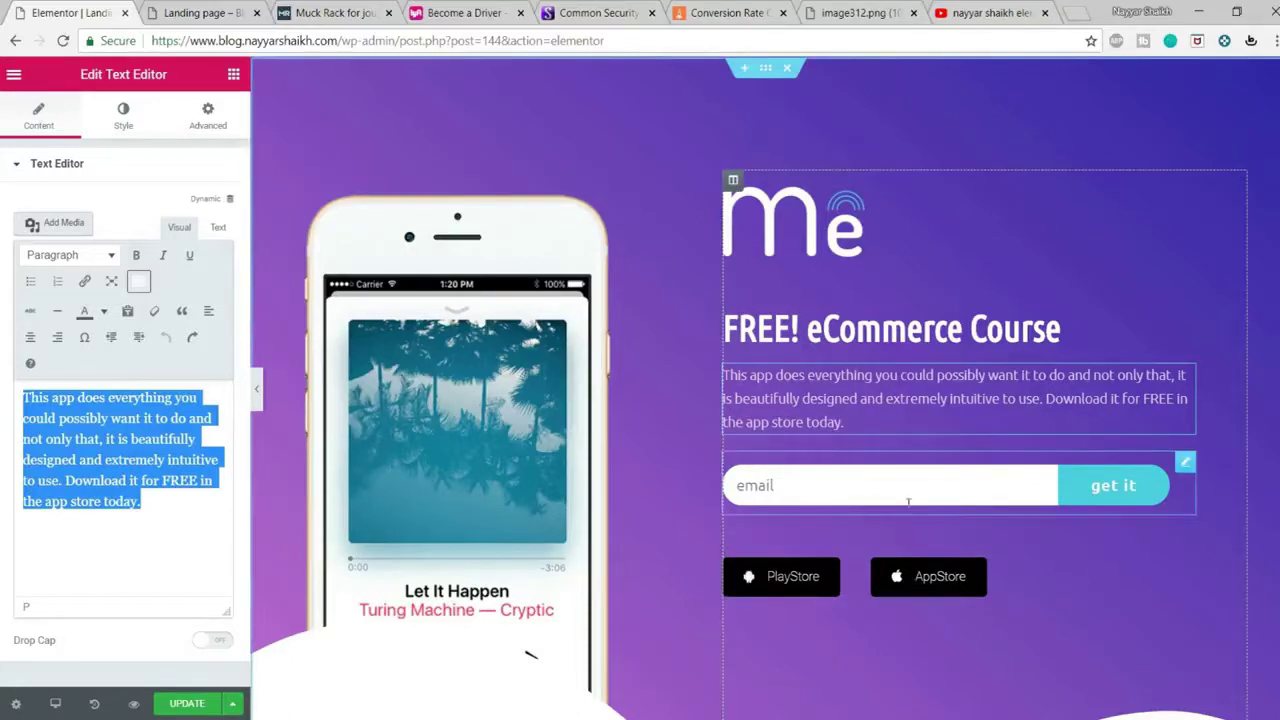
{"action": "left_click", "coordinate": [823, 489]}
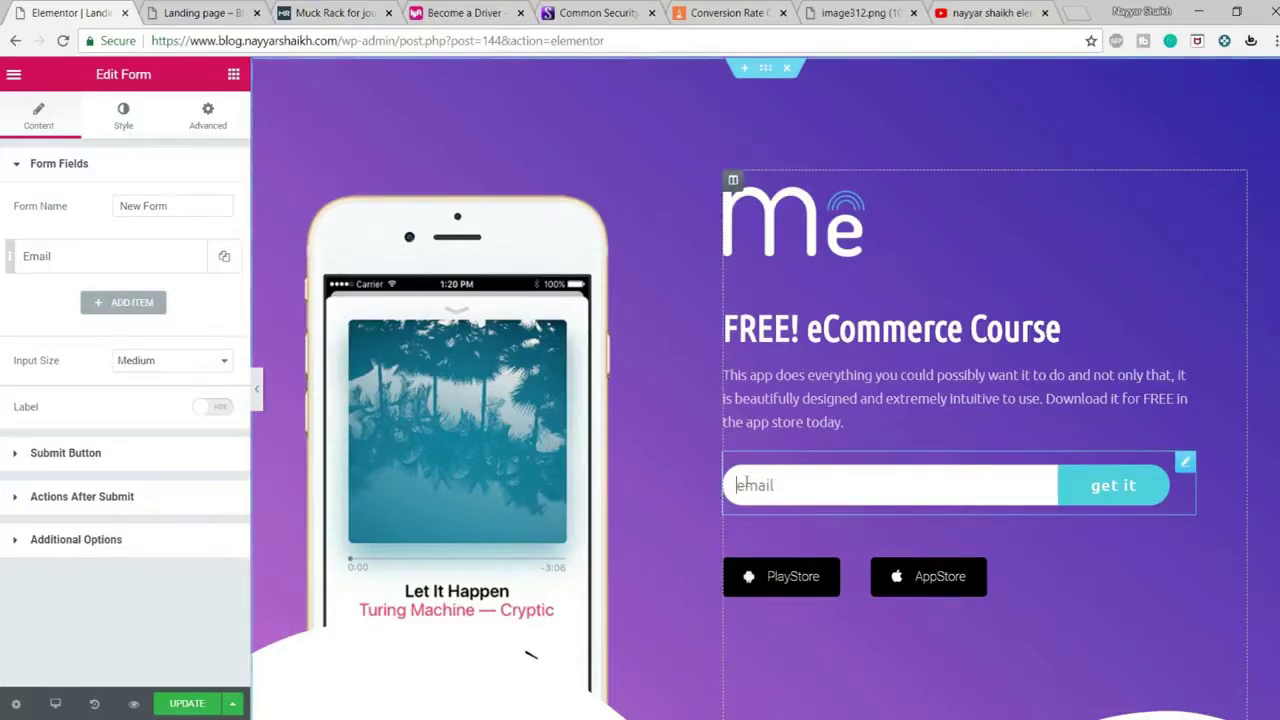
- Change the Email field placeholder to 'Enter YOur email address'
{"action": "left_click", "coordinate": [125, 262]}
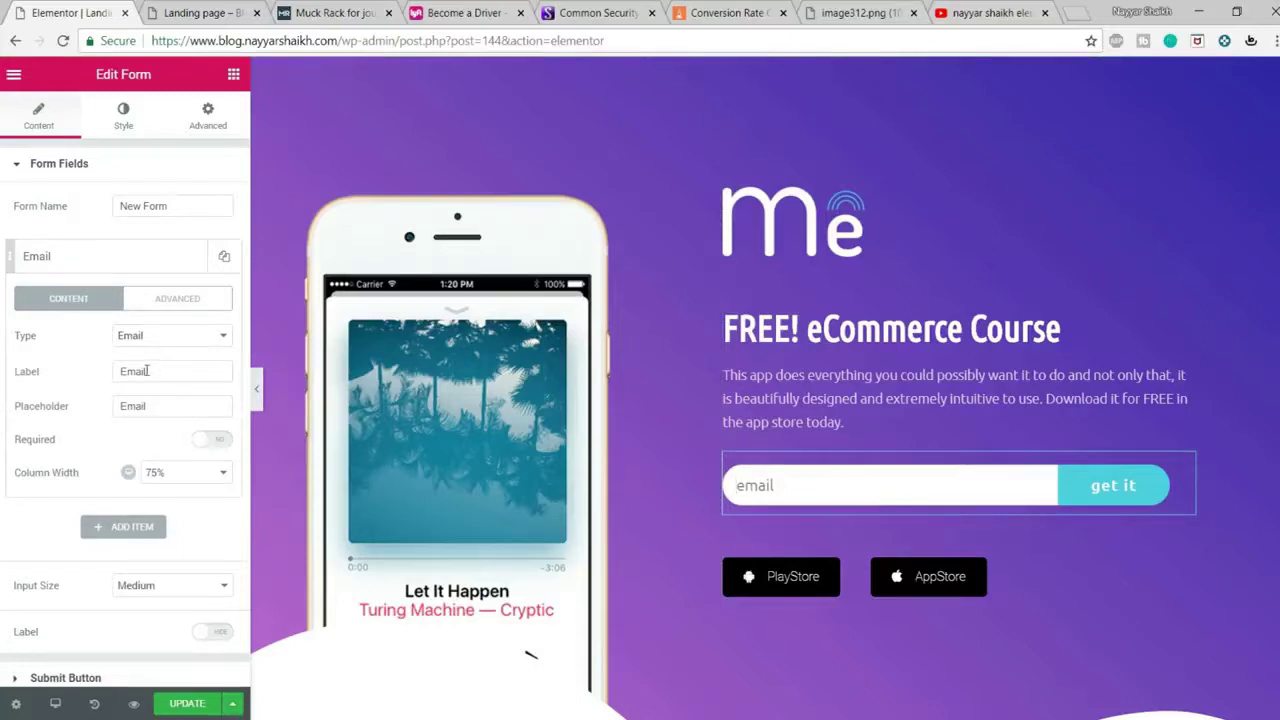
{"action": "left_click_drag", "start_coordinate": [168, 400], "coordinate": [94, 398]}
{"action": "type", "text": "En"}
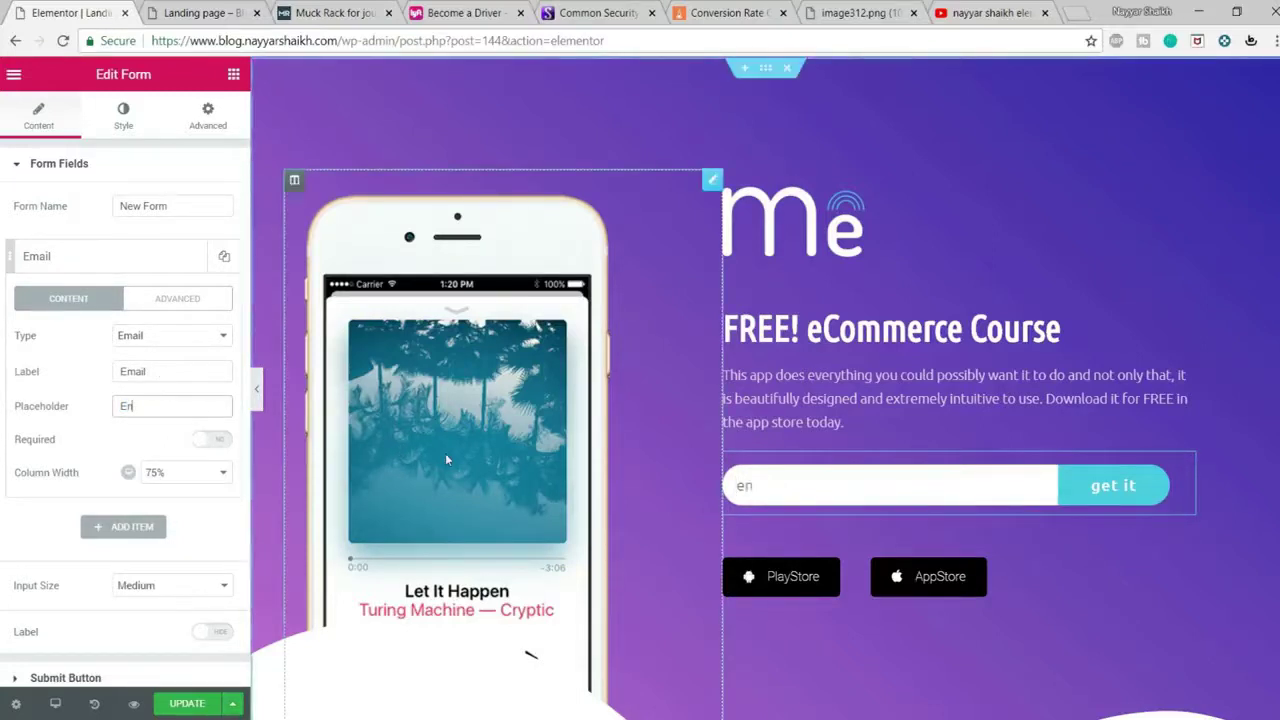
{"action": "type", "text": "ter YOur email"}
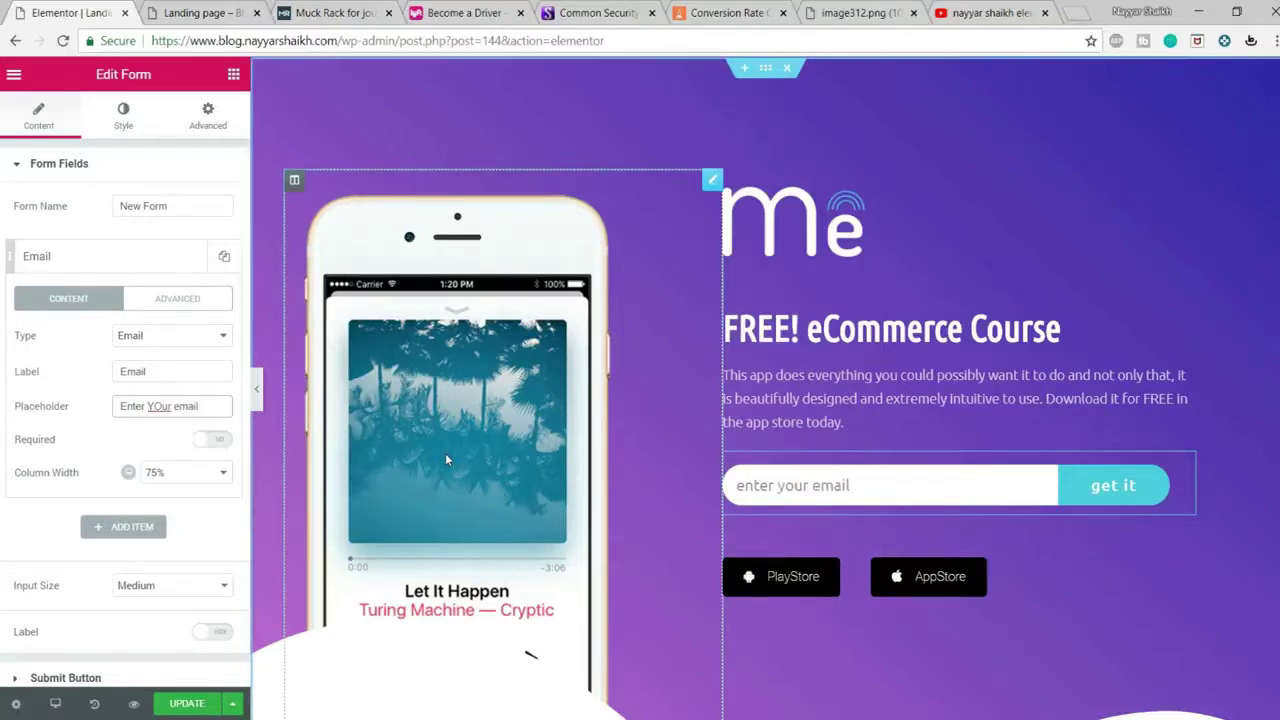
{"action": "type", "text": " address"}
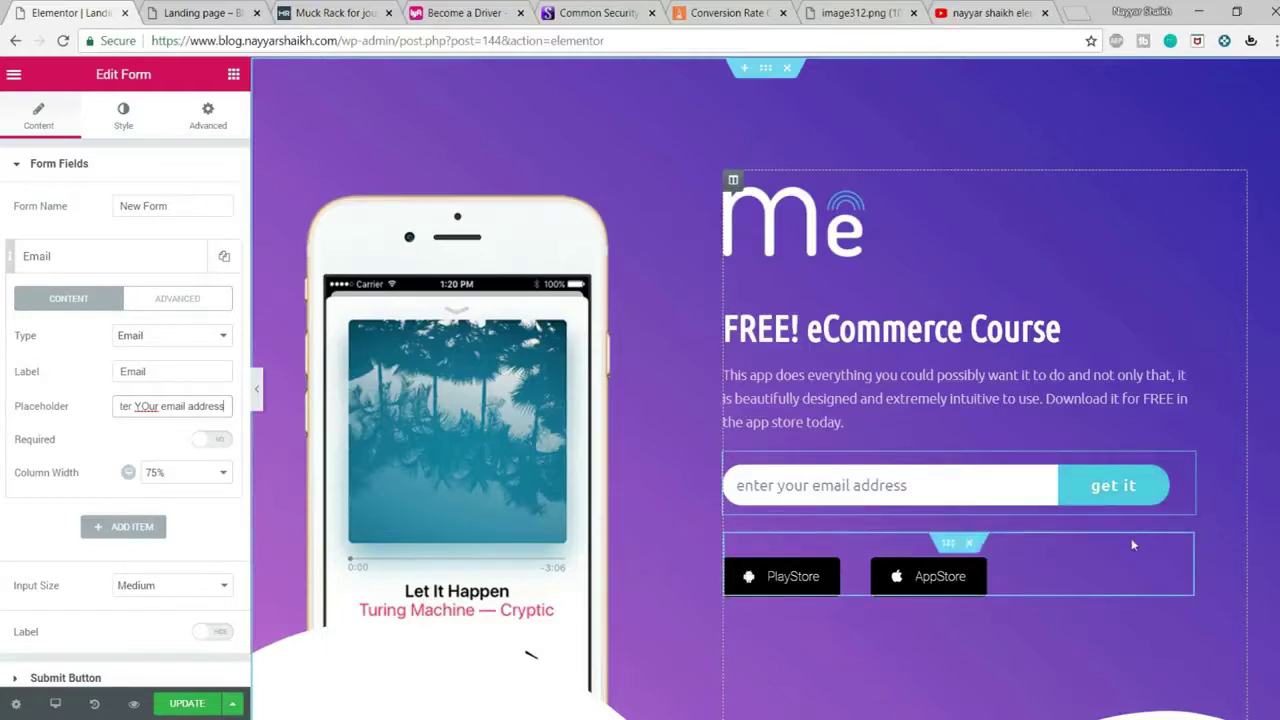
{"action": "left_click", "coordinate": [157, 172]}
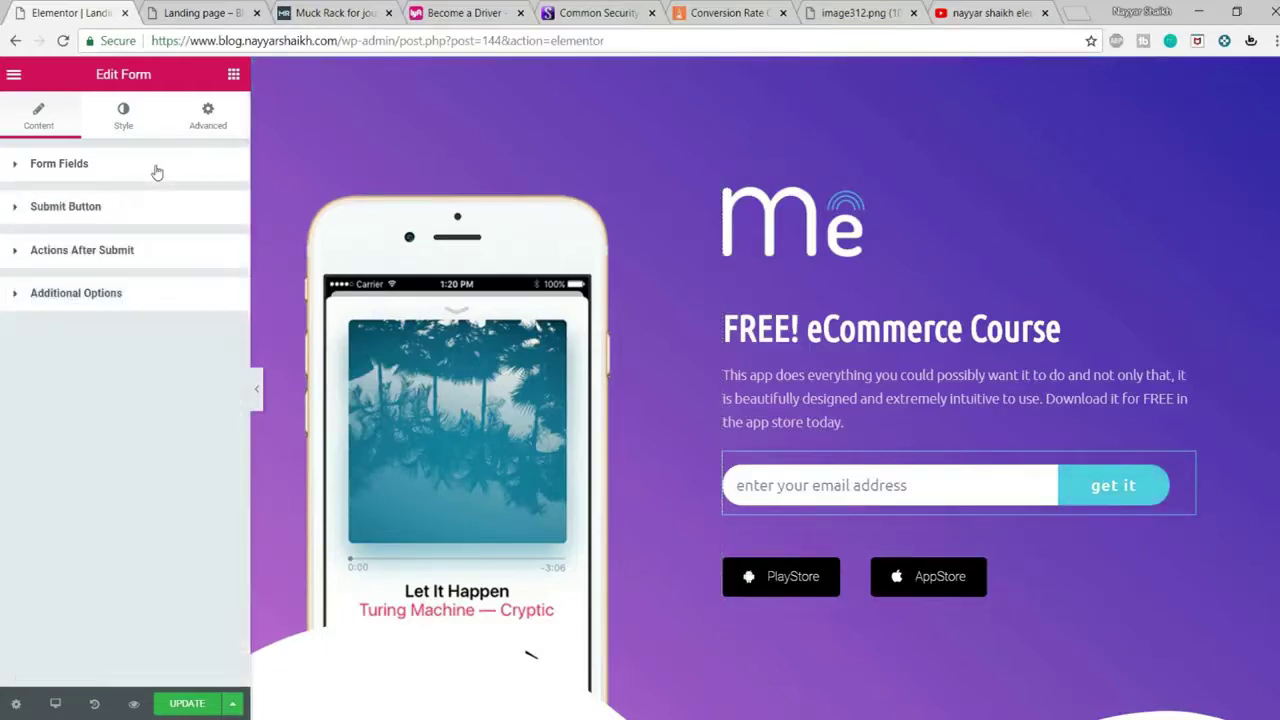
- Add MailChimp under the form's Actions After Submit
{"action": "left_click", "coordinate": [90, 252]}
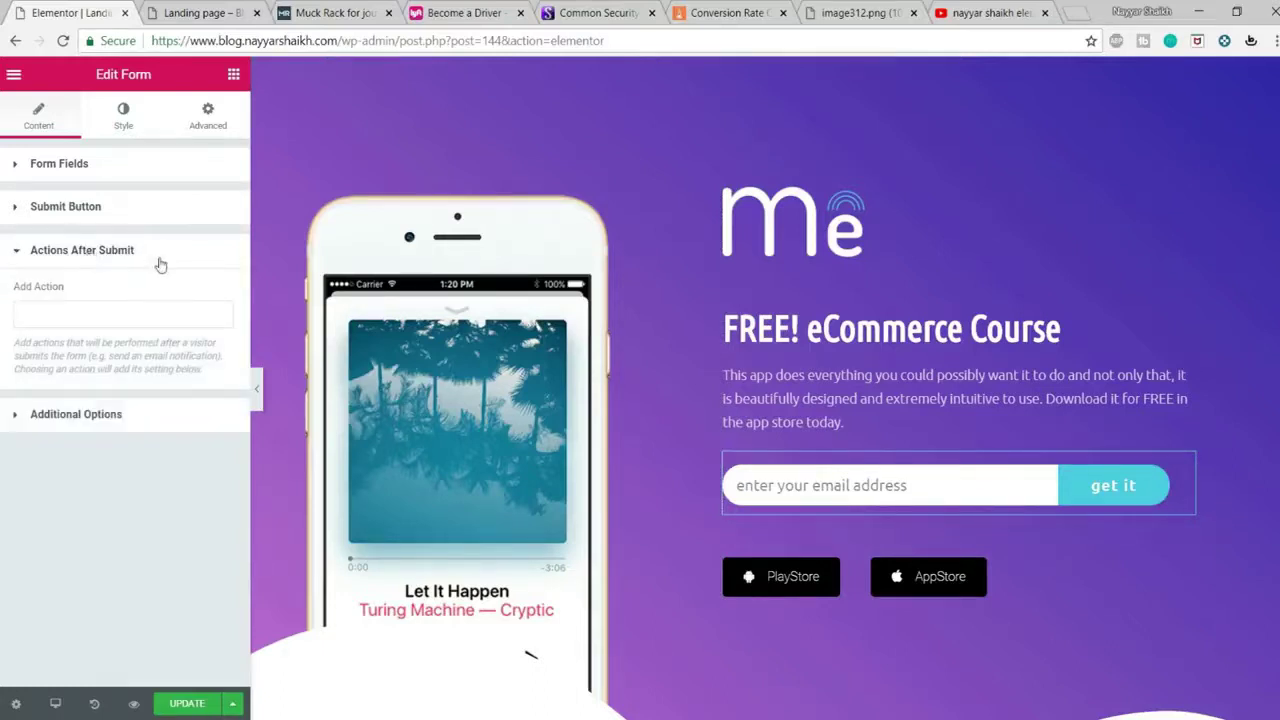
{"action": "left_click", "coordinate": [115, 311]}
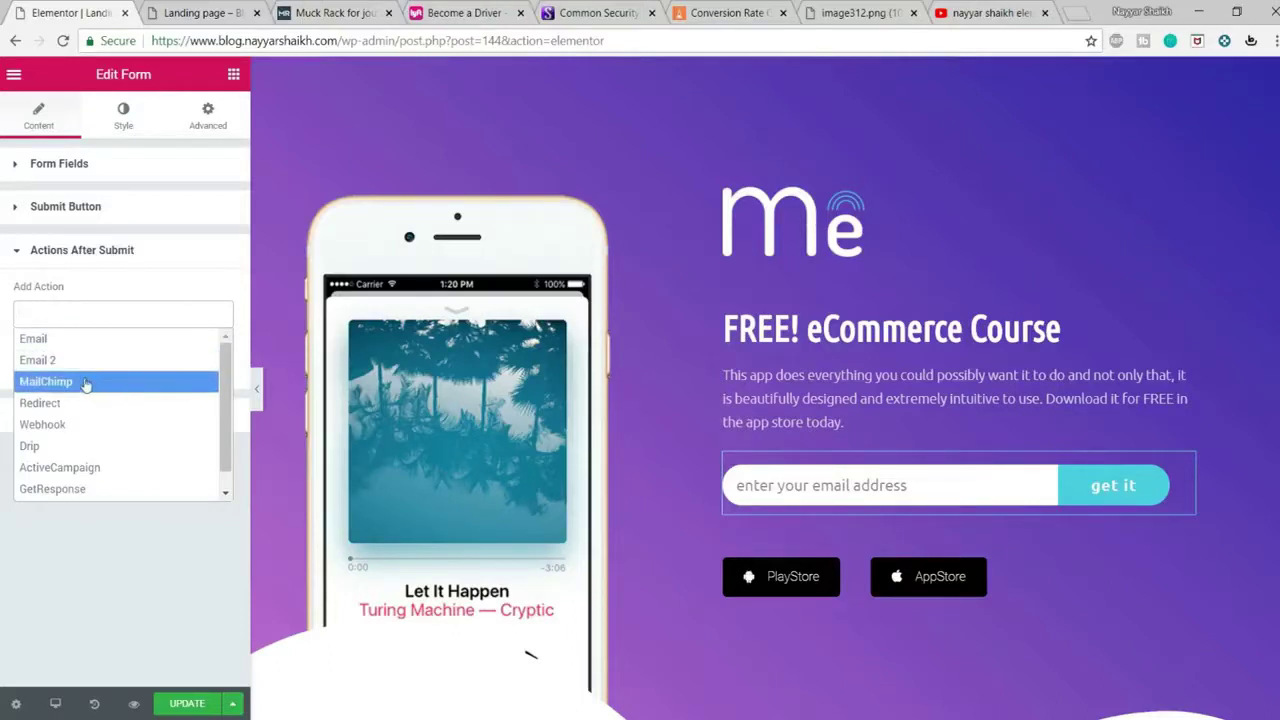
{"action": "left_click", "coordinate": [86, 380]}
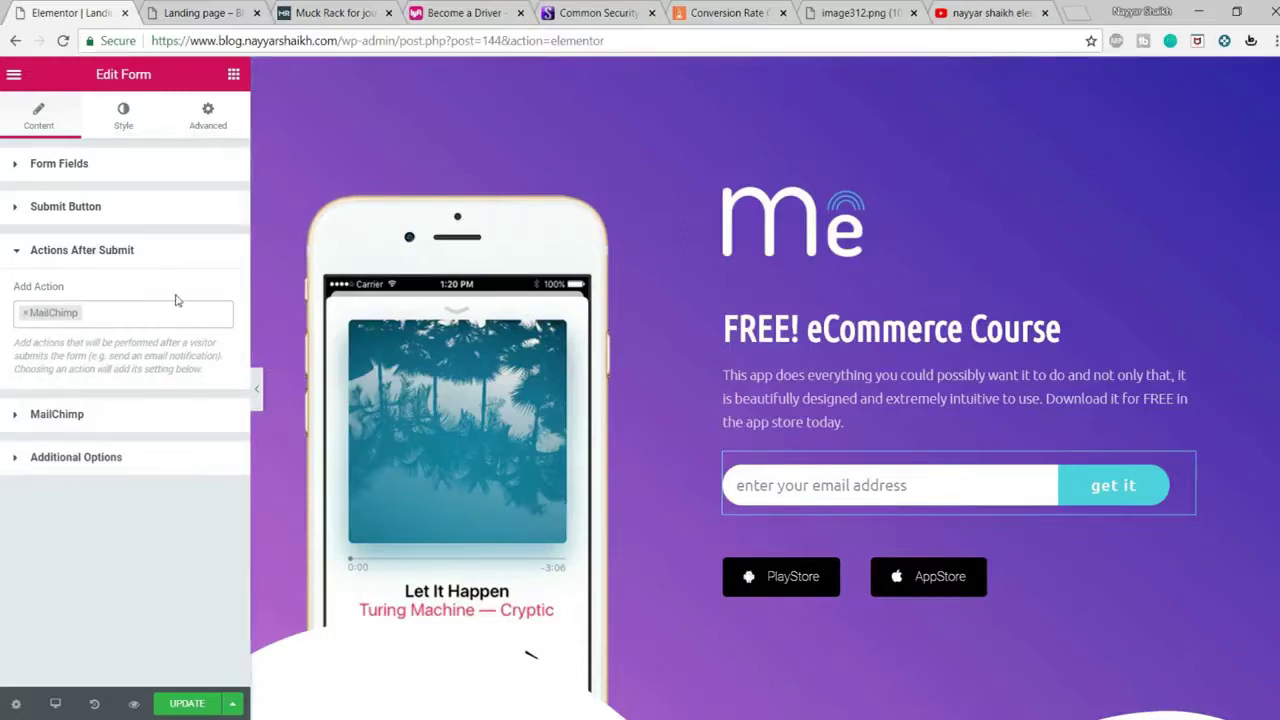
- Go to the WordPress dashboard, then open mailchimp.com in a new tab and log in
{"action": "left_click", "coordinate": [199, 17]}
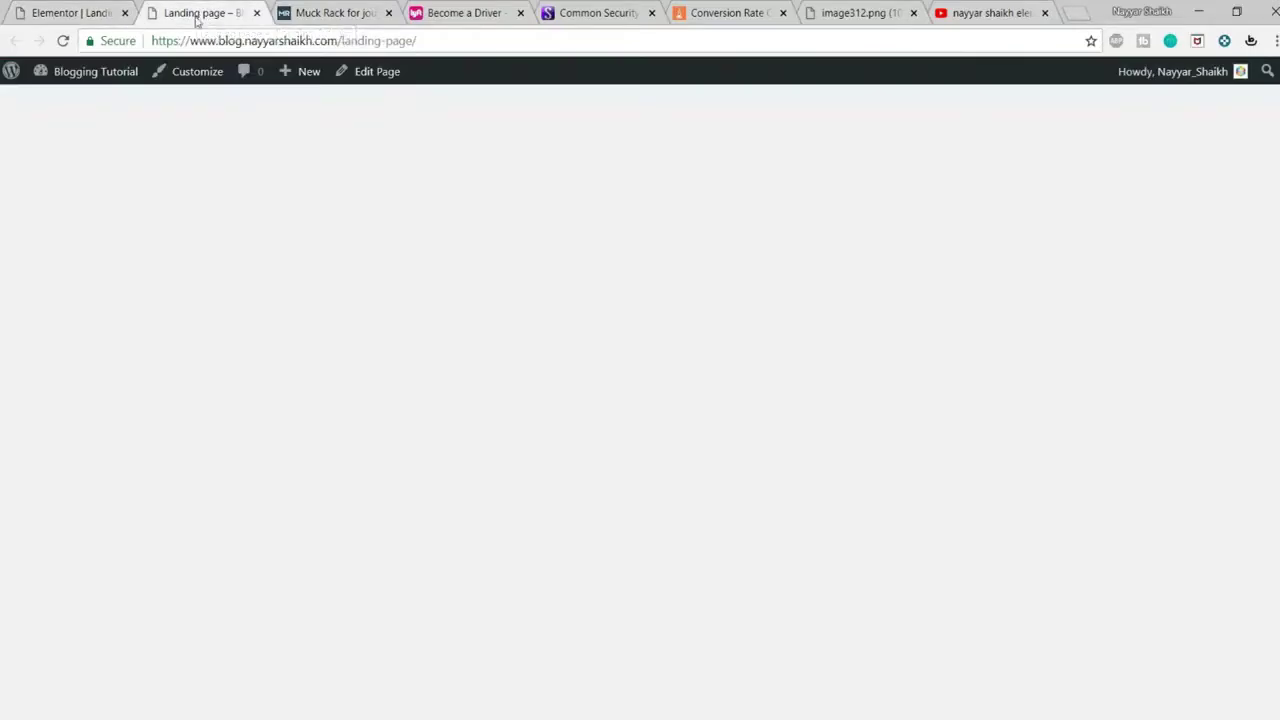
{"action": "left_click", "coordinate": [77, 102]}
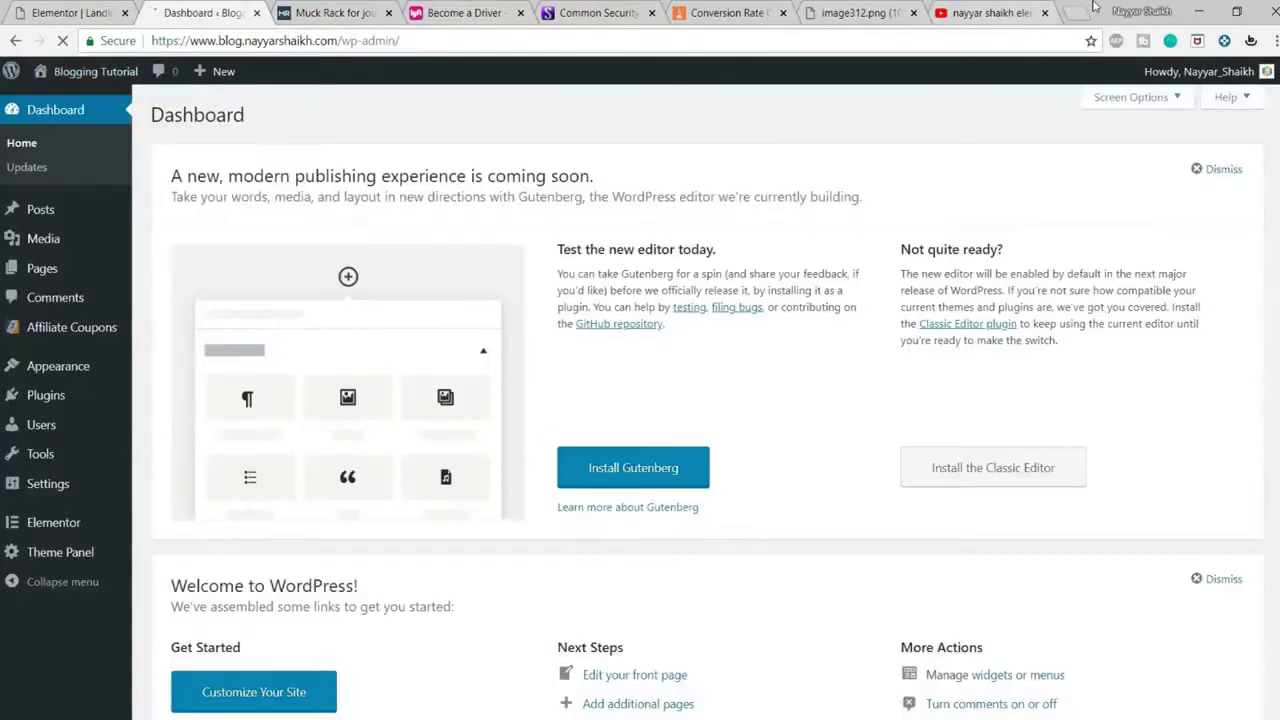
{"action": "left_click", "coordinate": [1077, 9]}
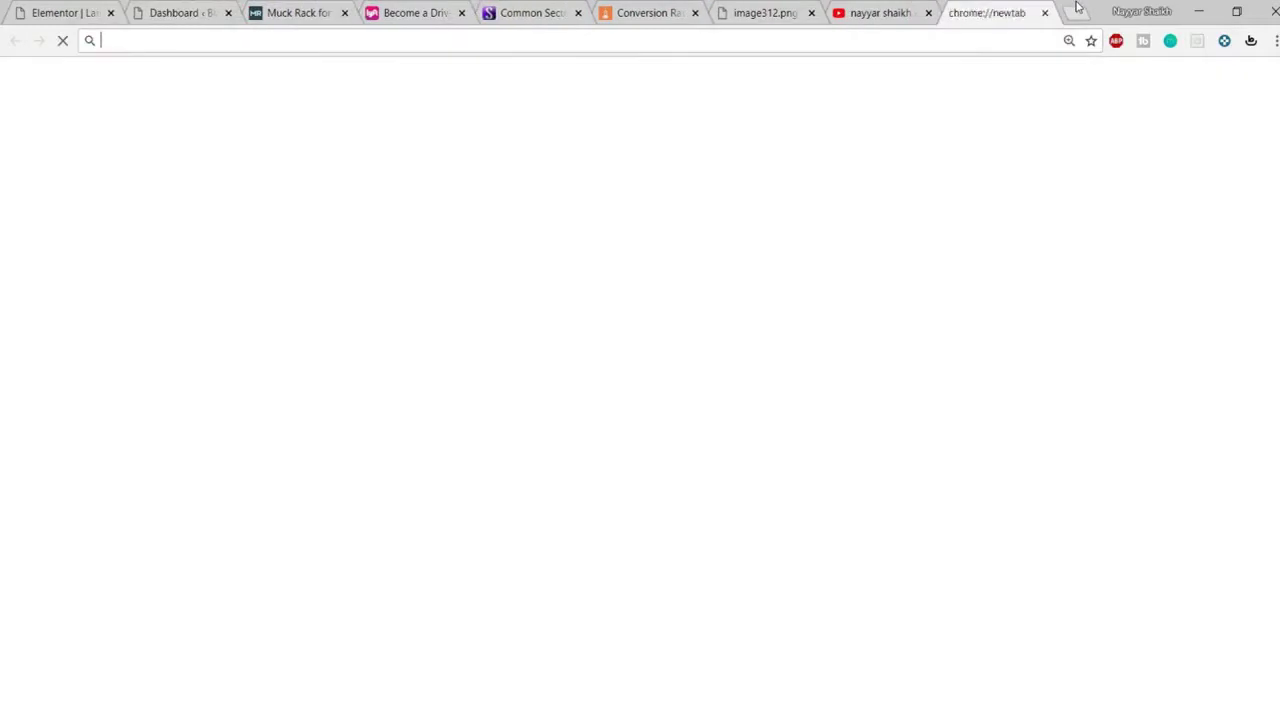
{"action": "type", "text": "mailchimp.com"}
{"action": "key", "text": "Return"}
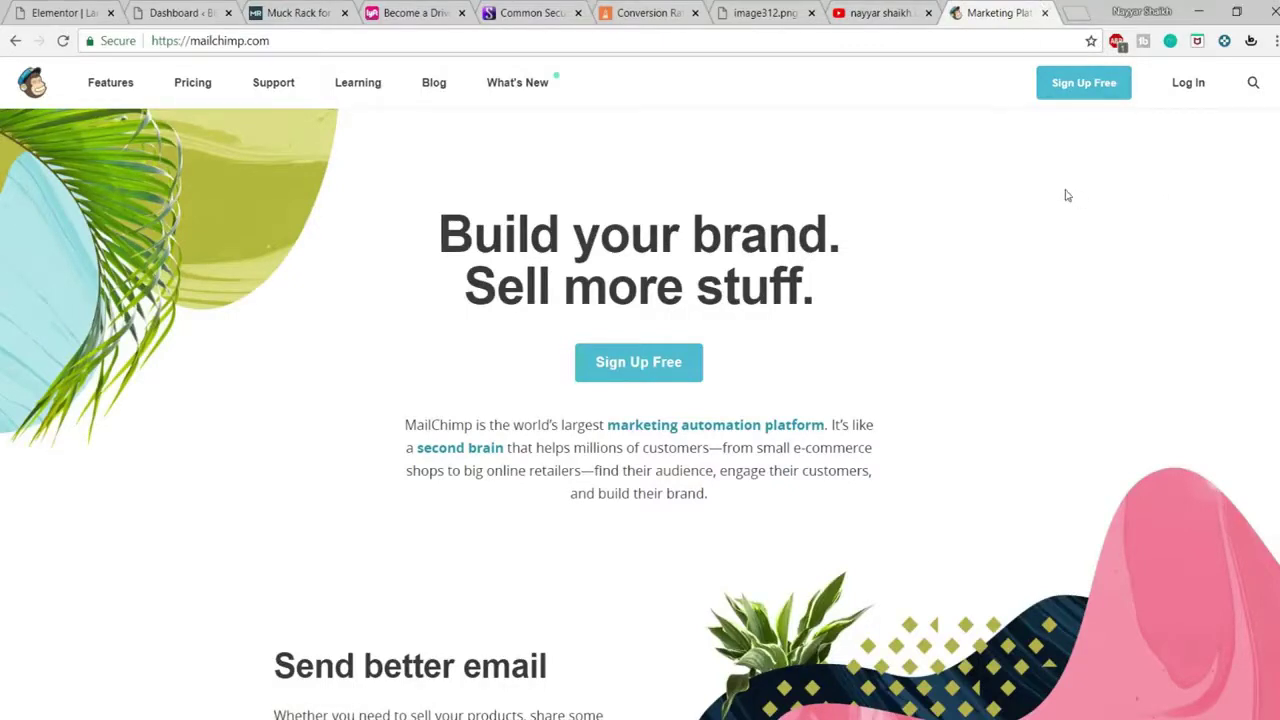
{"action": "left_click", "coordinate": [1189, 90]}
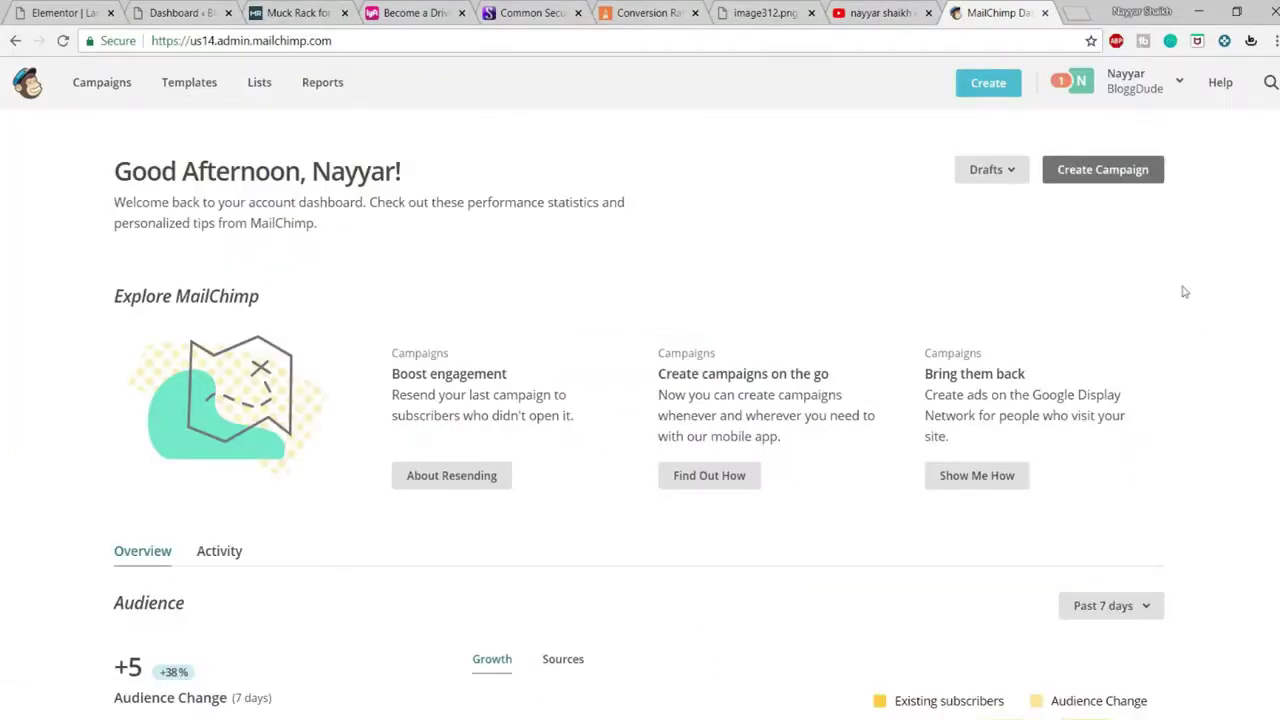
- Copy the key from MailChimp's Profile > Extras > API keys page, then return to the WordPress Dashboard
{"action": "left_click", "coordinate": [1156, 98]}
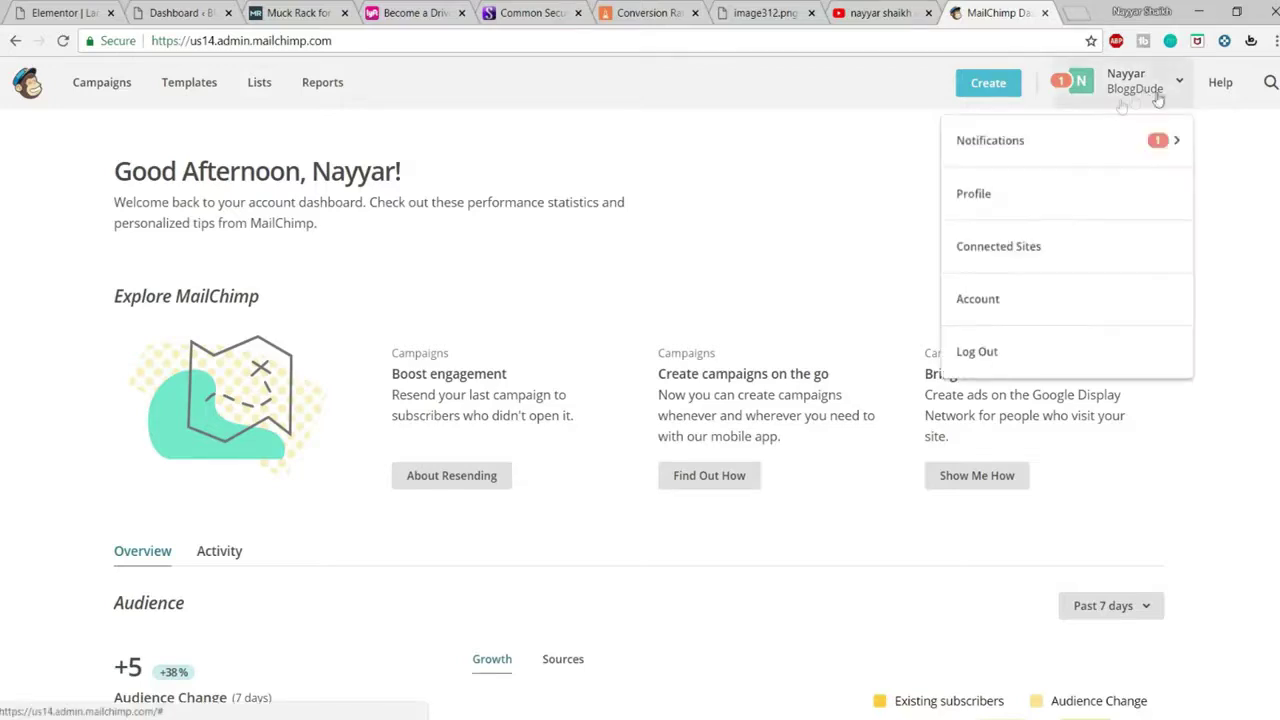
{"action": "left_click", "coordinate": [1016, 204]}
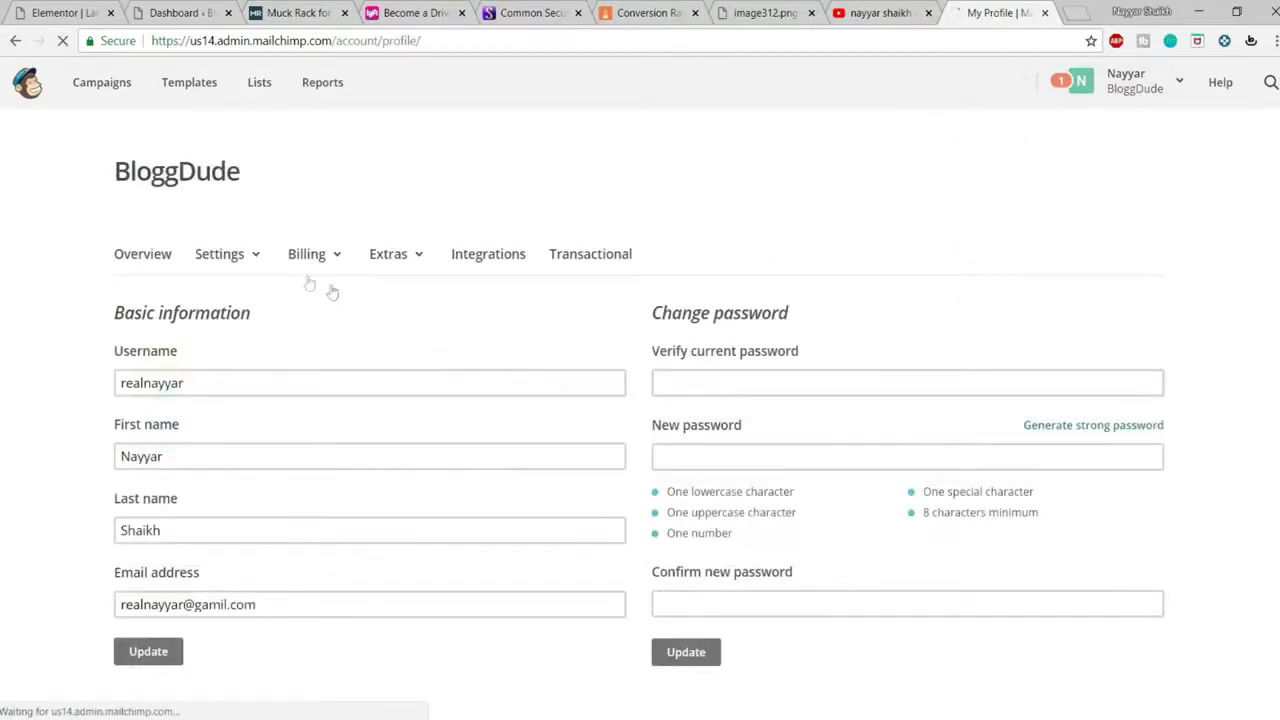
{"action": "left_click", "coordinate": [399, 268]}
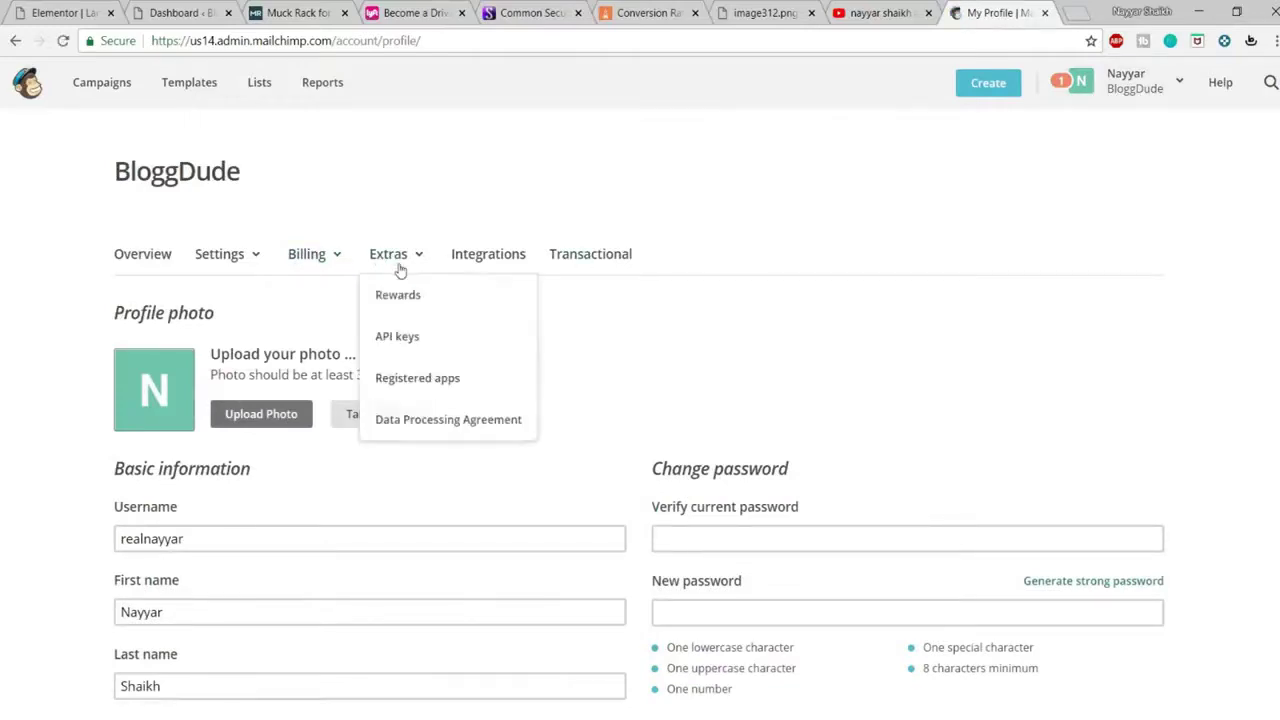
{"action": "left_click", "coordinate": [425, 338]}
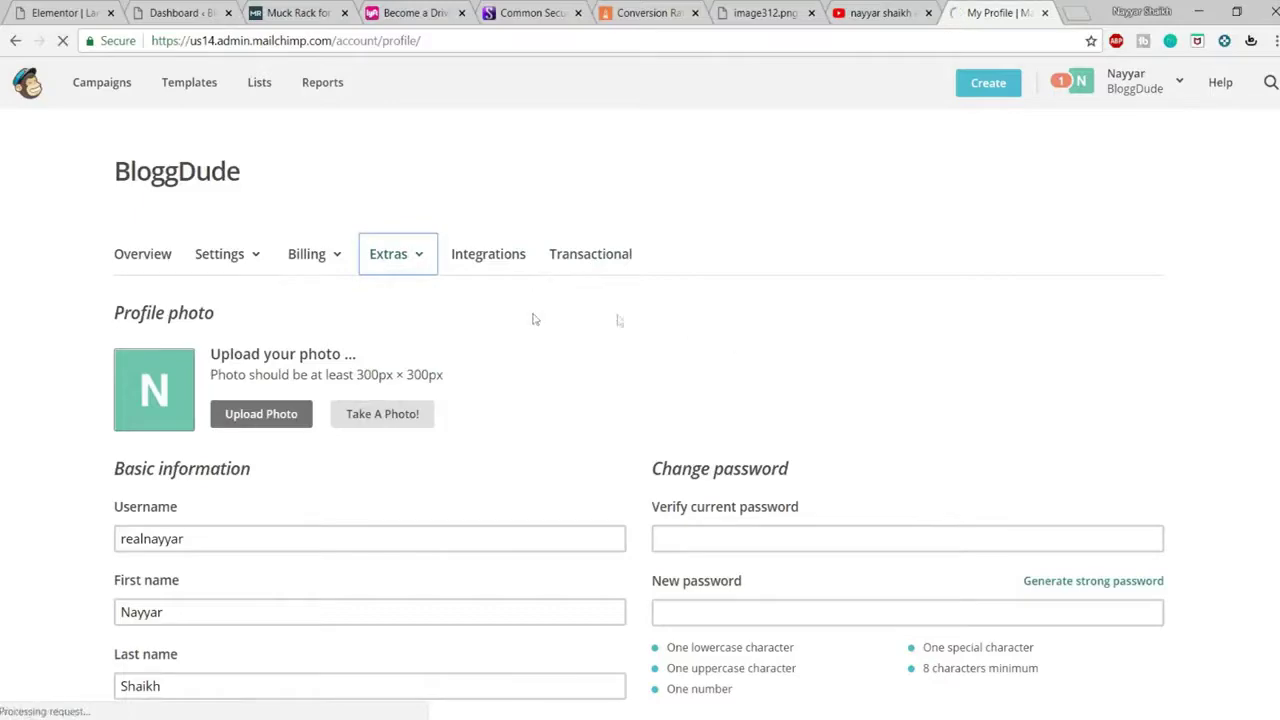
{"action": "scroll", "coordinate": [740, 345], "scroll_direction": "down", "scroll_amount": 3}
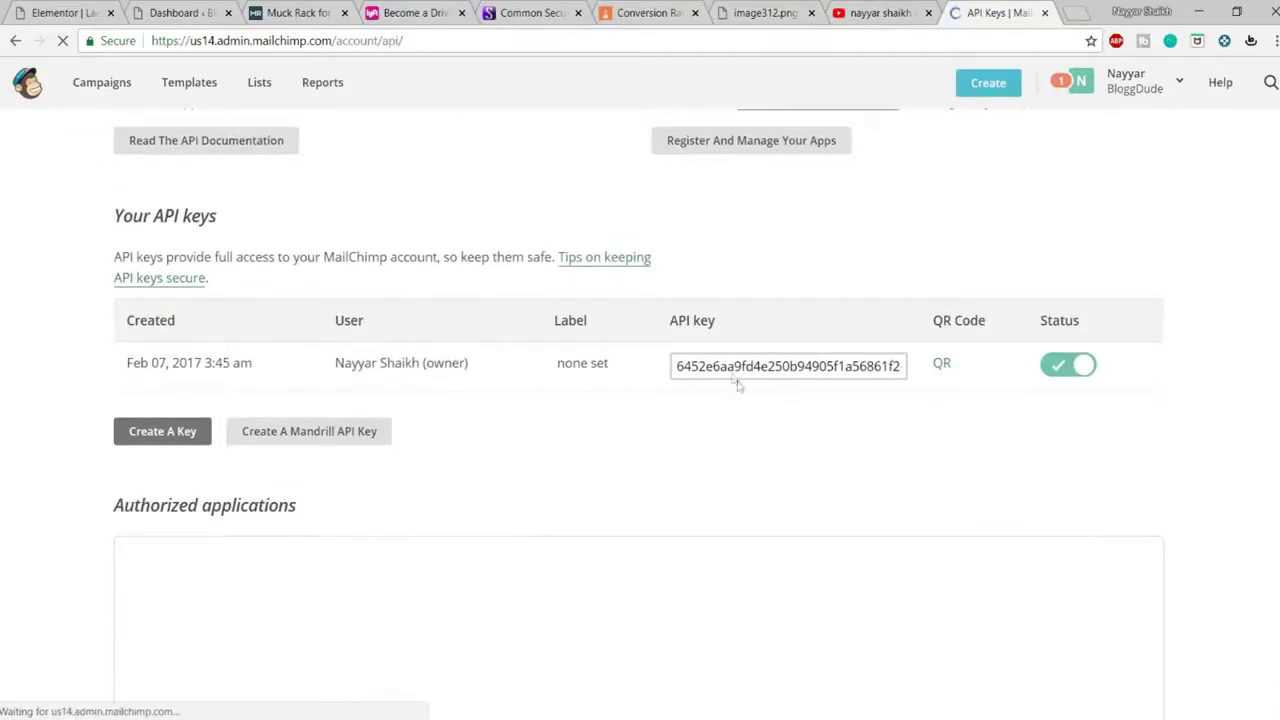
{"action": "left_click", "coordinate": [742, 366]}
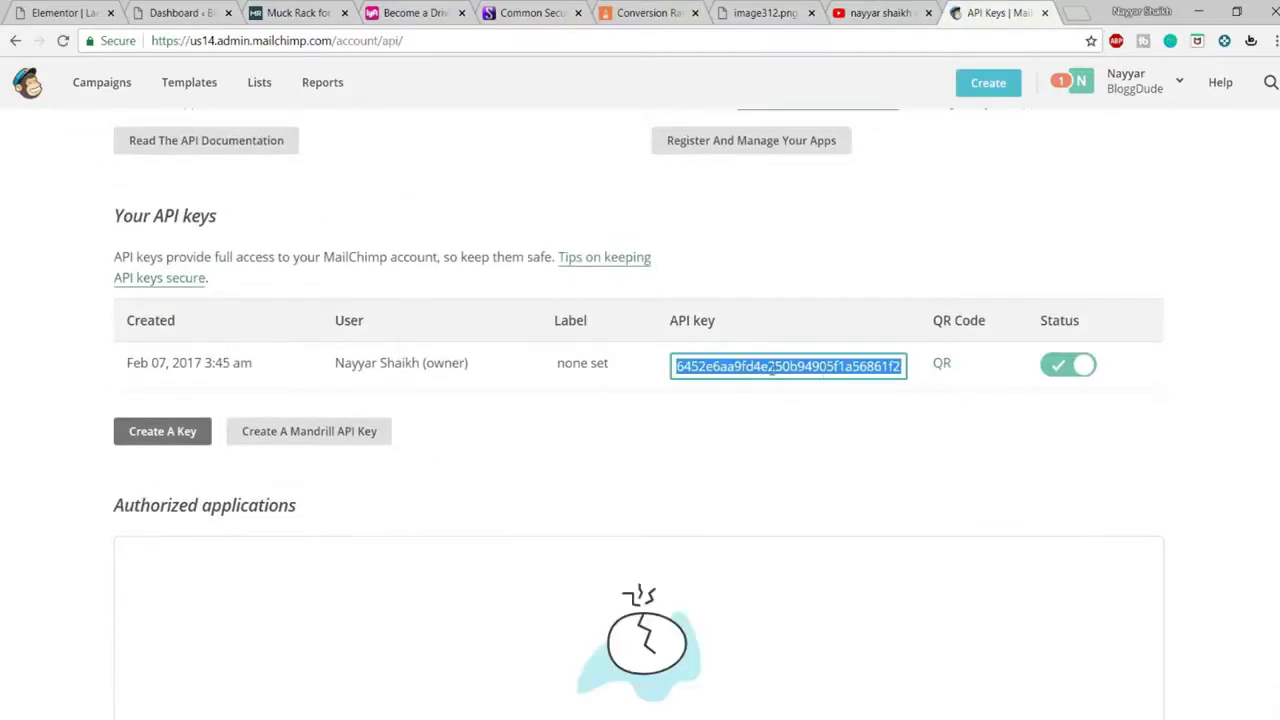
{"action": "left_click", "coordinate": [843, 445]}
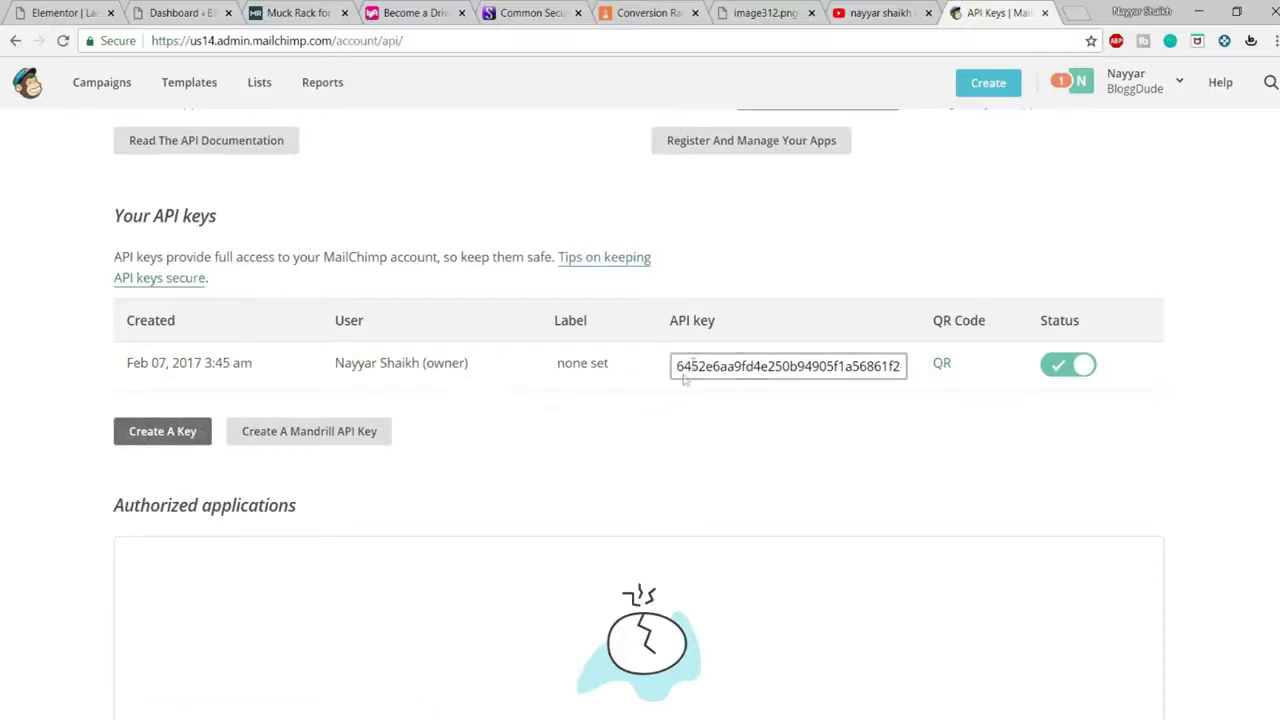
{"action": "left_click", "coordinate": [764, 364]}
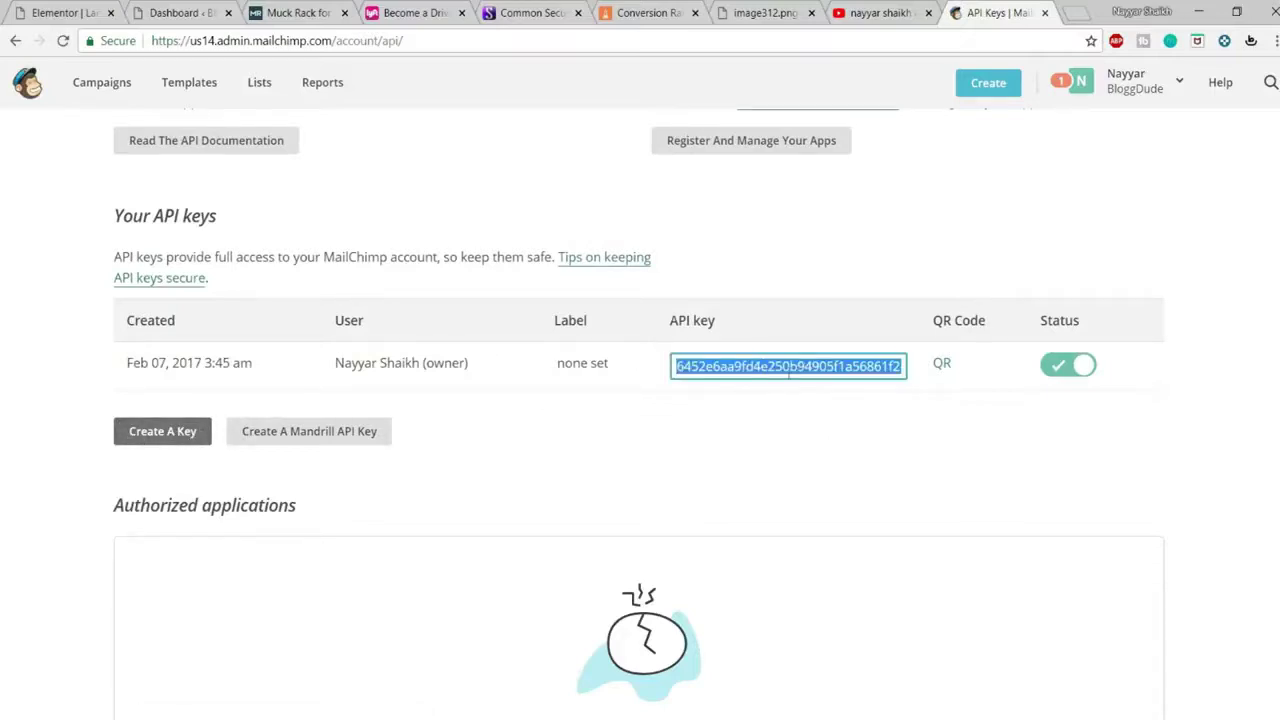
{"action": "left_click", "coordinate": [172, 12]}
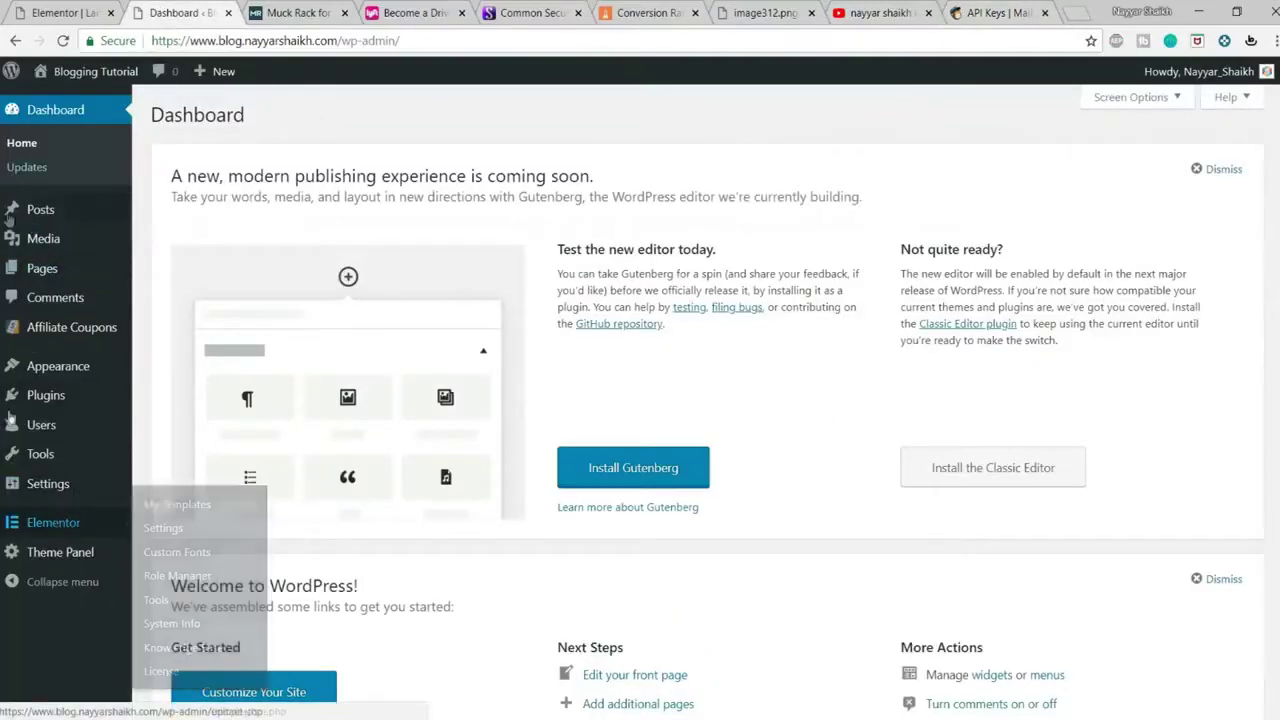
- Paste the key into Elementor Settings > Integrations' MailChimp API Key field, validate it, and return to the editor
{"action": "mouse_move", "coordinate": [40, 528]}
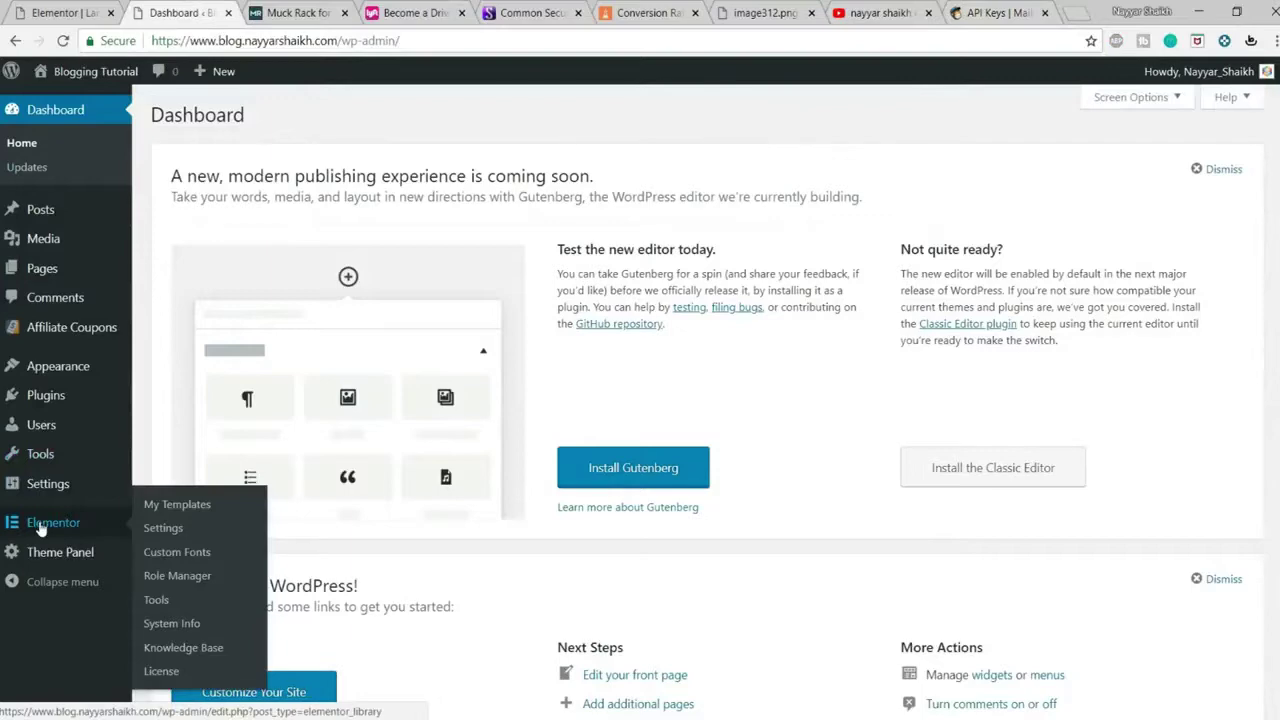
{"action": "left_click", "coordinate": [164, 529]}
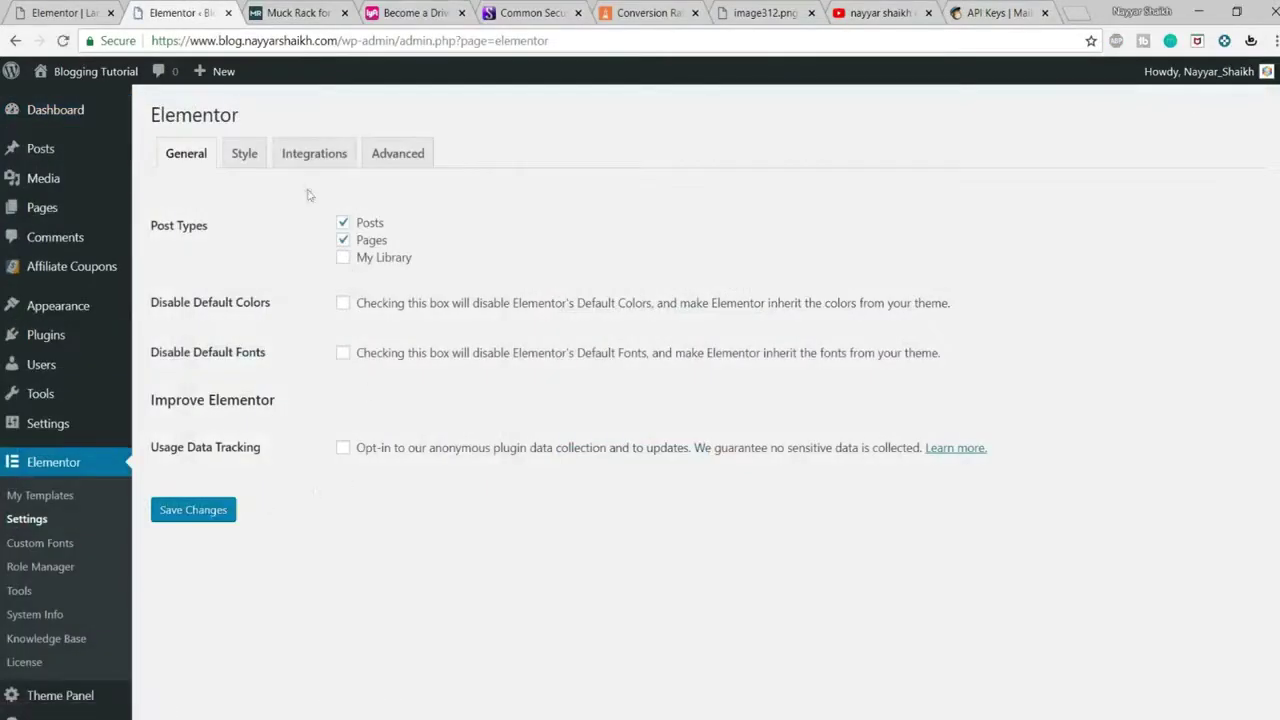
{"action": "left_click", "coordinate": [300, 156]}
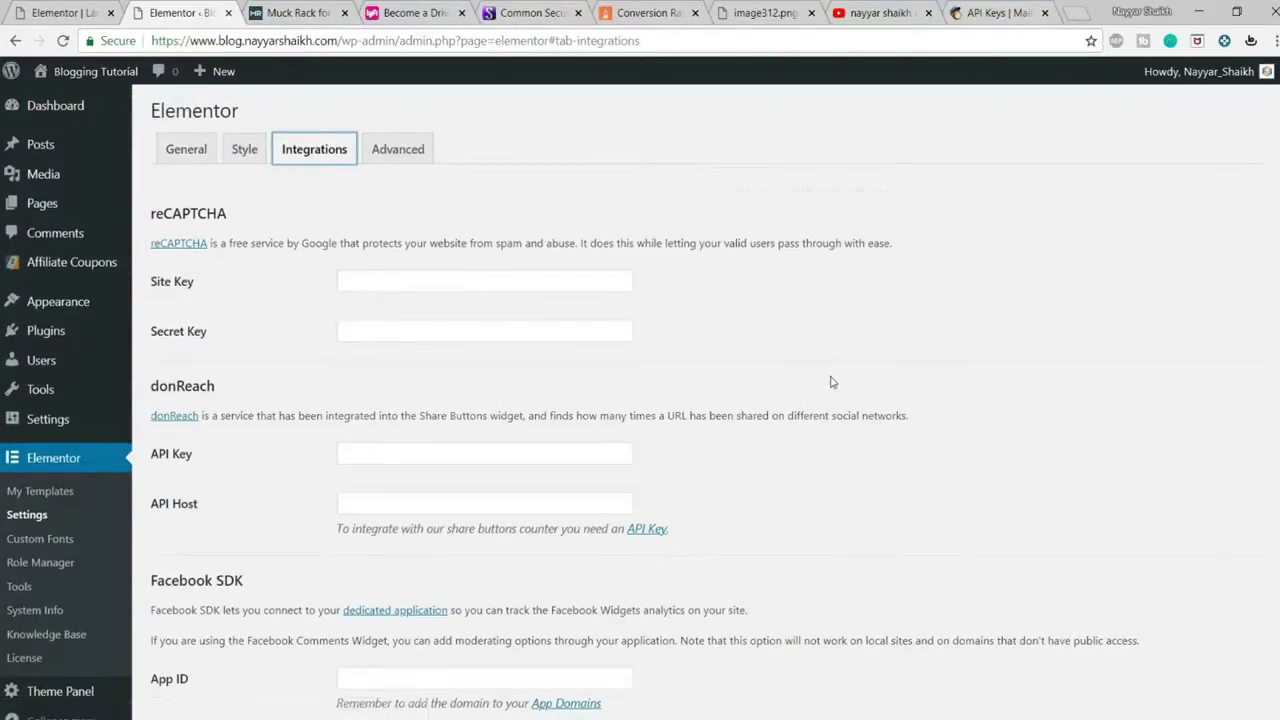
{"action": "scroll", "coordinate": [830, 382], "scroll_direction": "down", "scroll_amount": 5}
{"action": "left_click_drag", "start_coordinate": [254, 242], "coordinate": [138, 240]}
{"action": "left_click", "coordinate": [357, 287]}
{"action": "key", "text": "ctrl+a"}
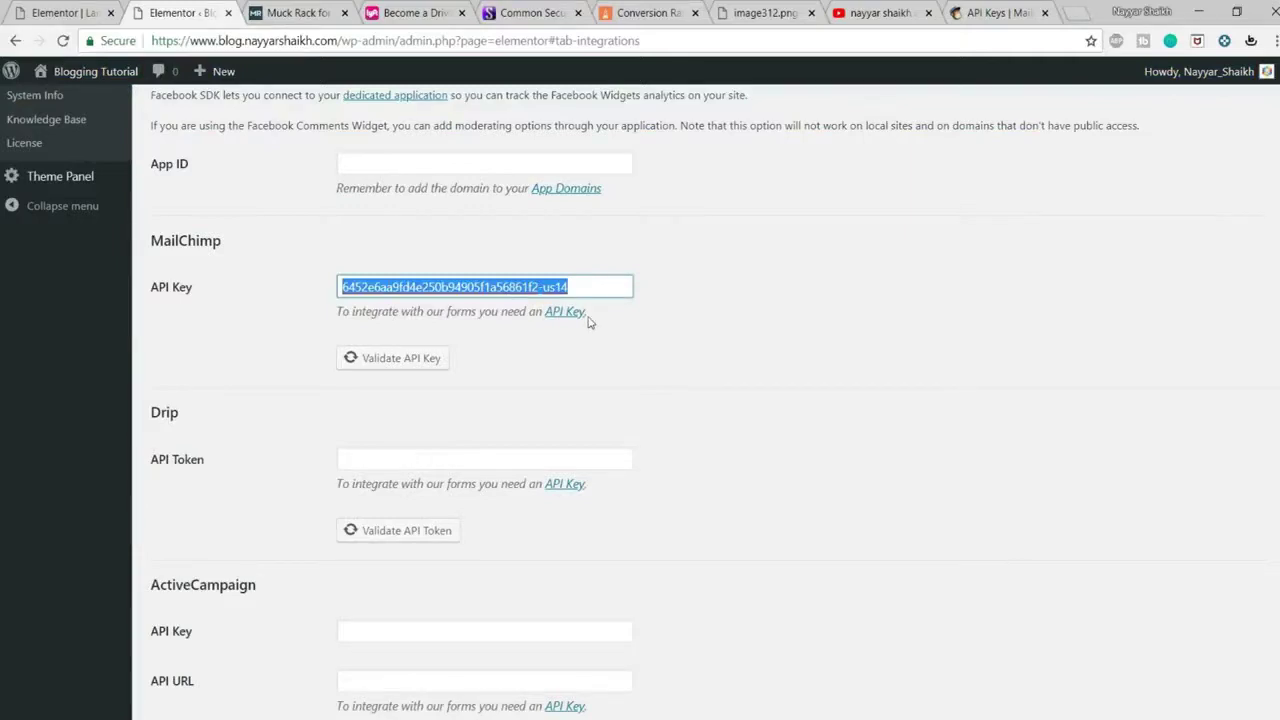
{"action": "key", "text": "ctrl+v"}
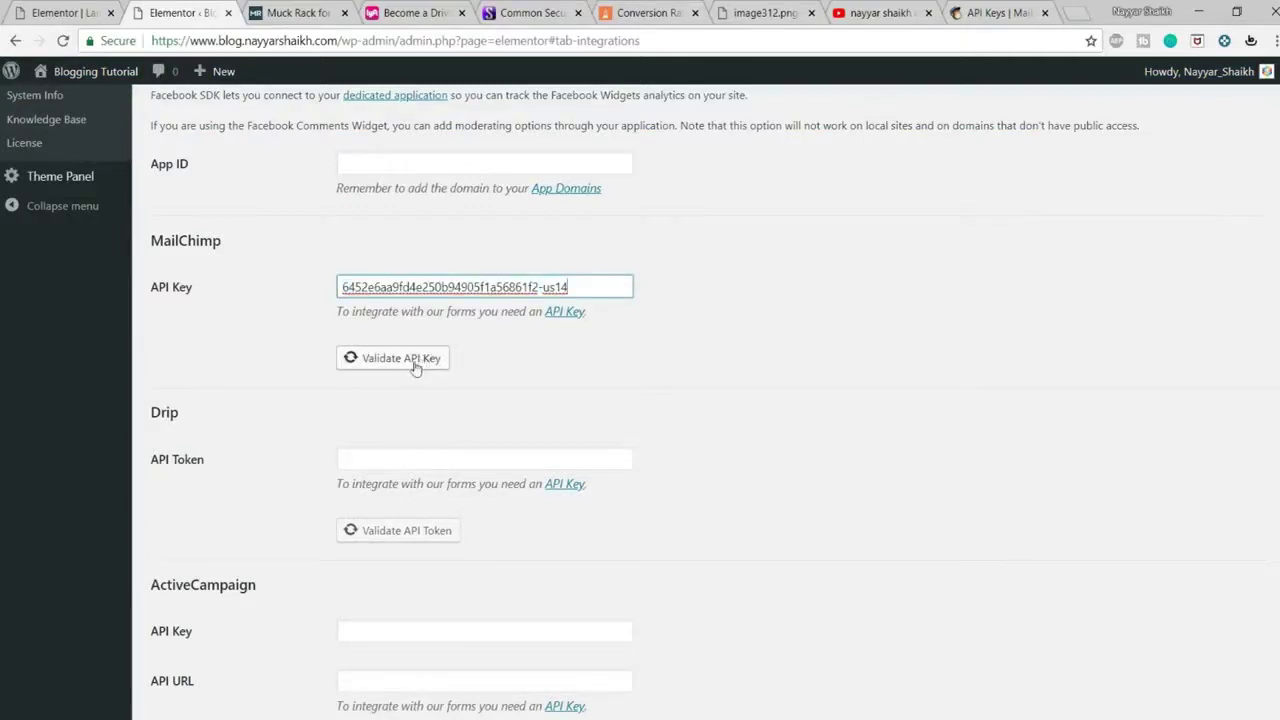
{"action": "left_click", "coordinate": [398, 366]}
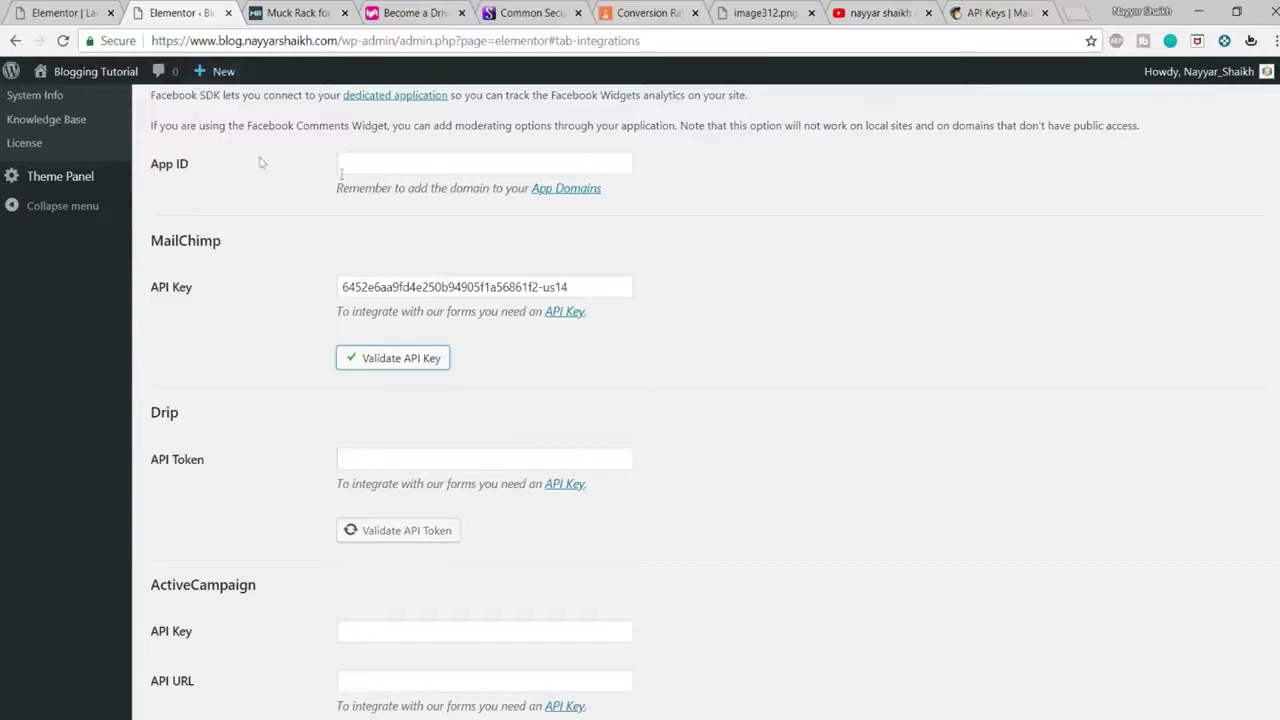
{"action": "left_click", "coordinate": [44, 7]}
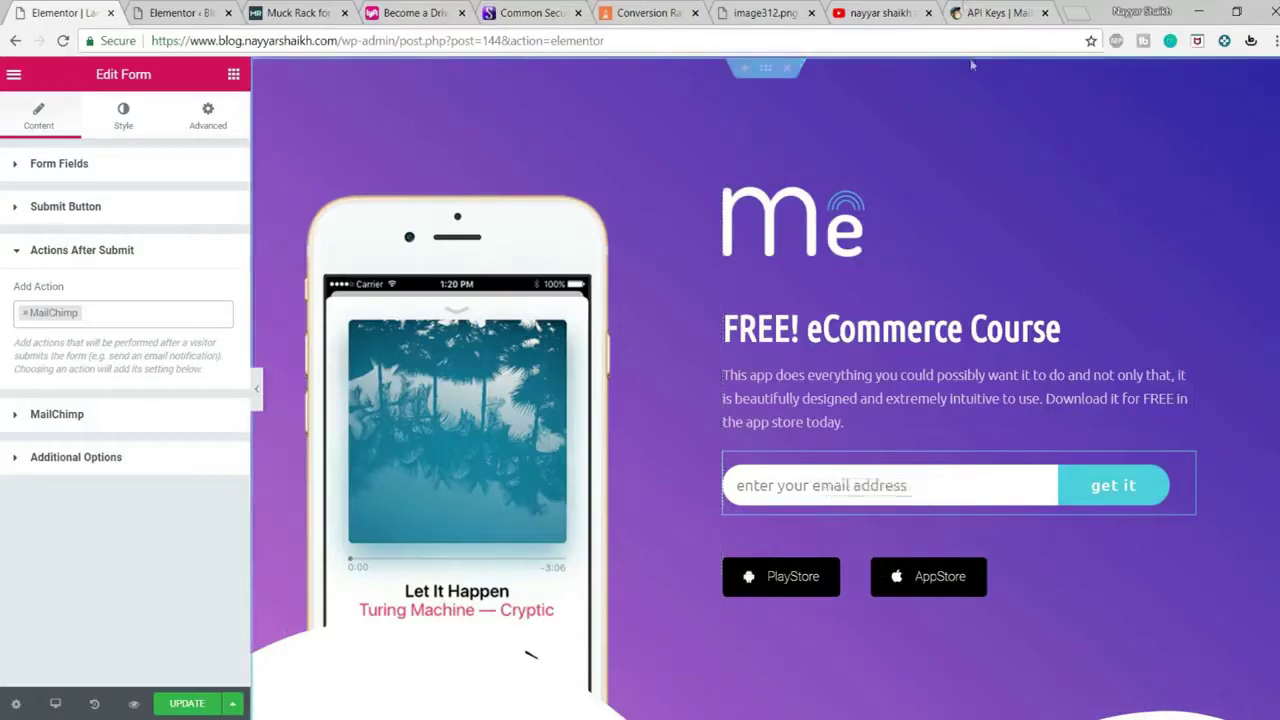
- Add Email as an after-submit action alongside MailChimp and check its To recipient address
{"action": "left_click", "coordinate": [997, 12]}
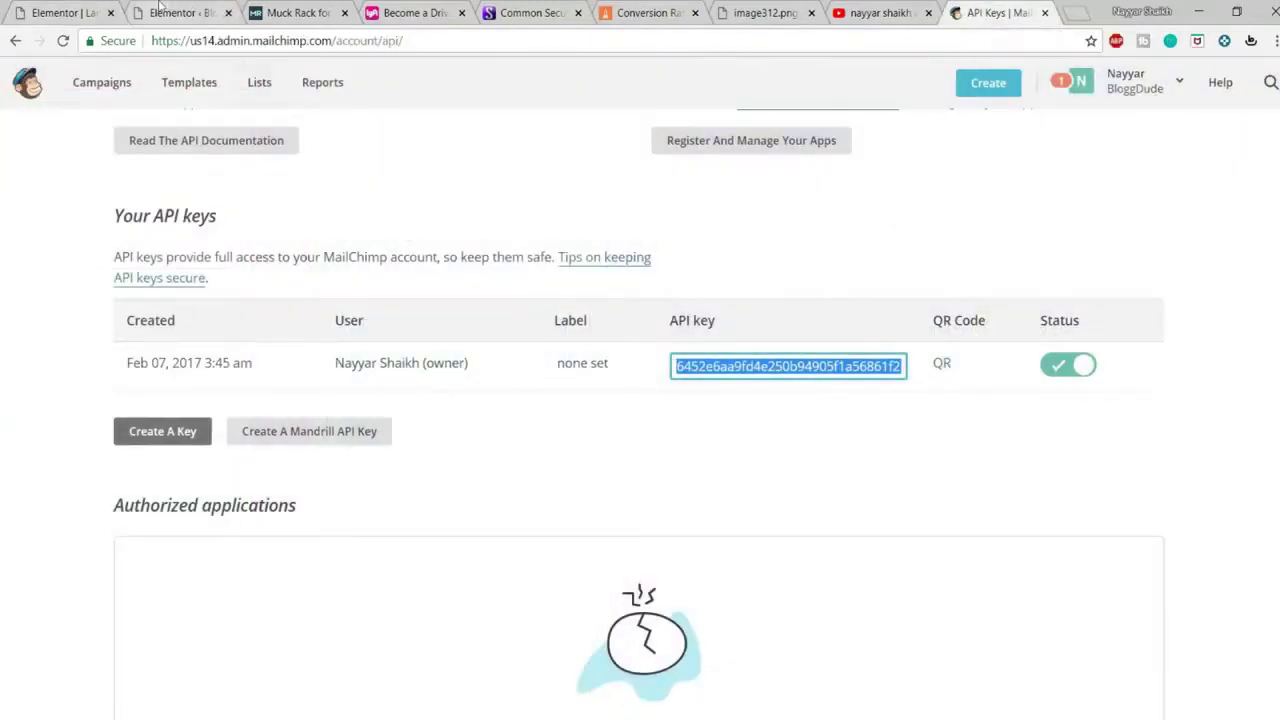
{"action": "left_click", "coordinate": [60, 12]}
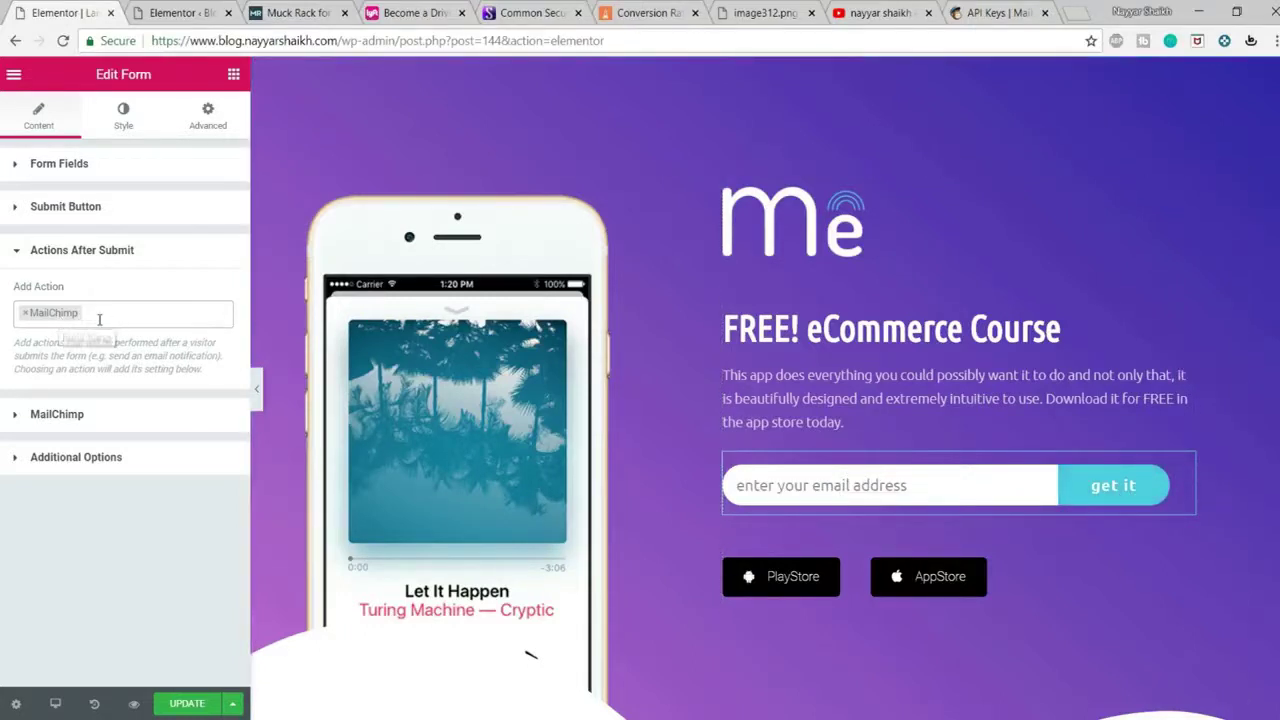
{"action": "left_click", "coordinate": [99, 318]}
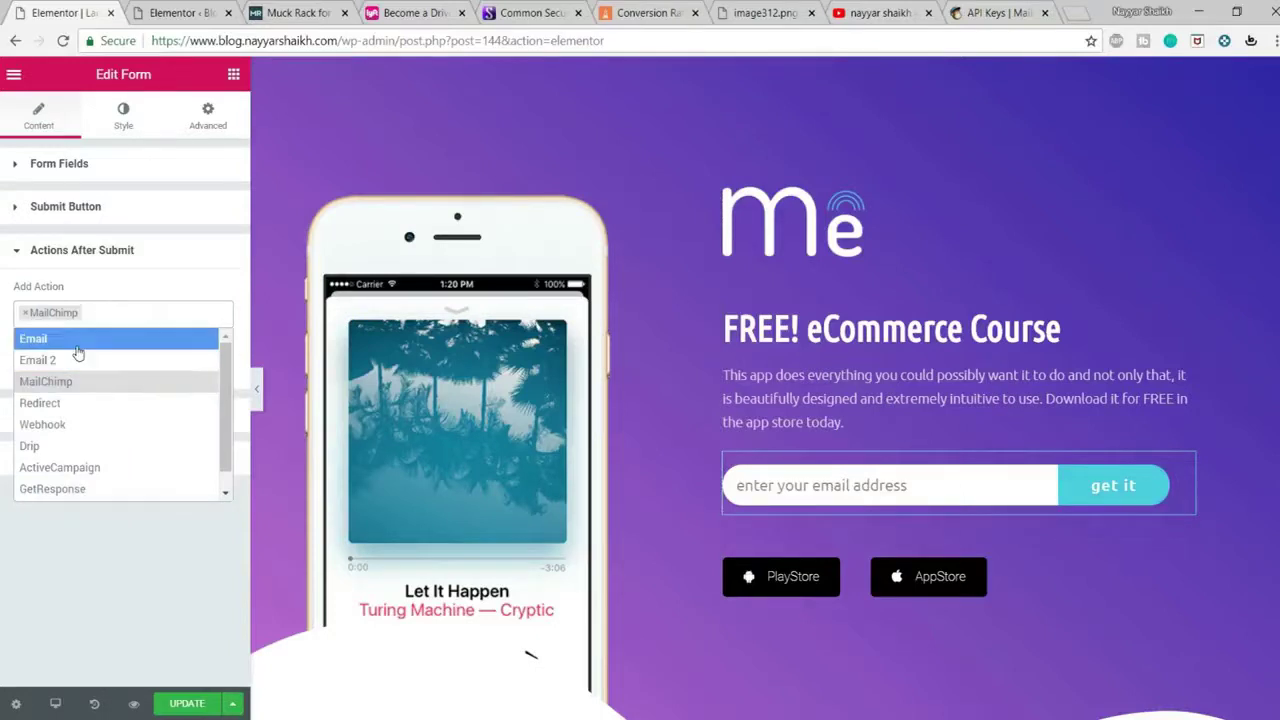
{"action": "left_click", "coordinate": [78, 340]}
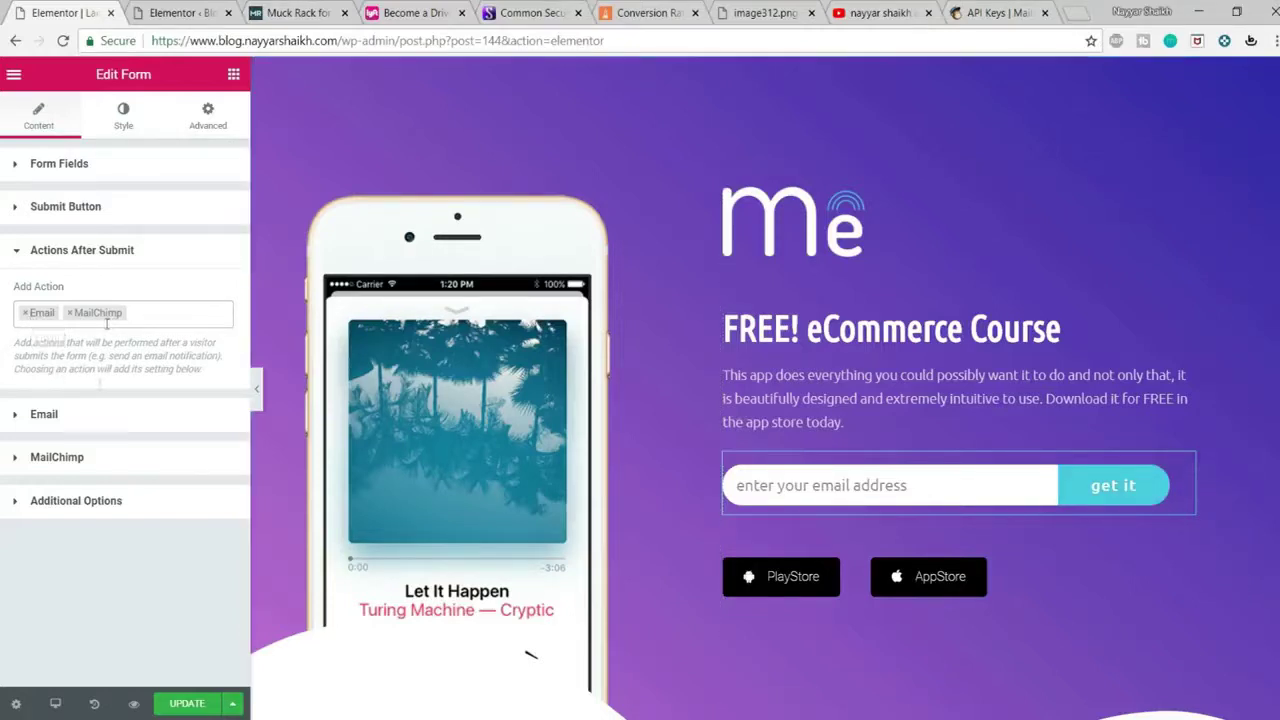
{"action": "left_click", "coordinate": [46, 418]}
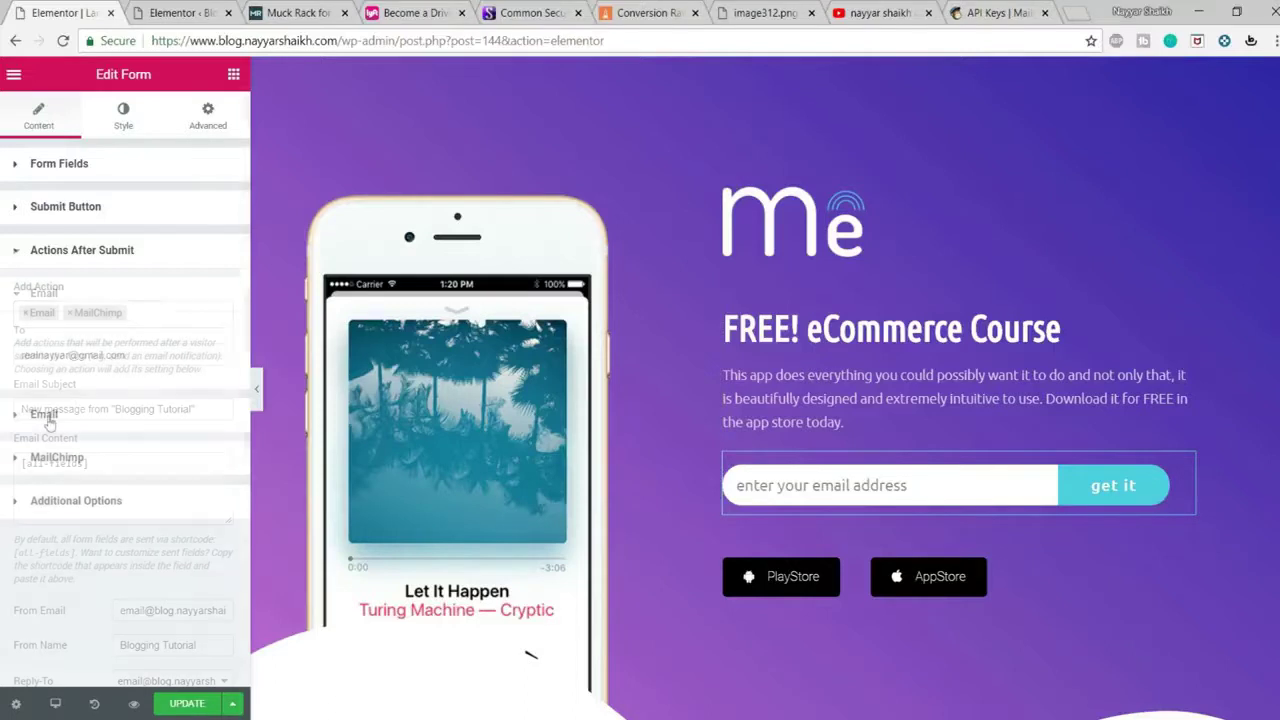
{"action": "triple_click", "coordinate": [144, 354]}
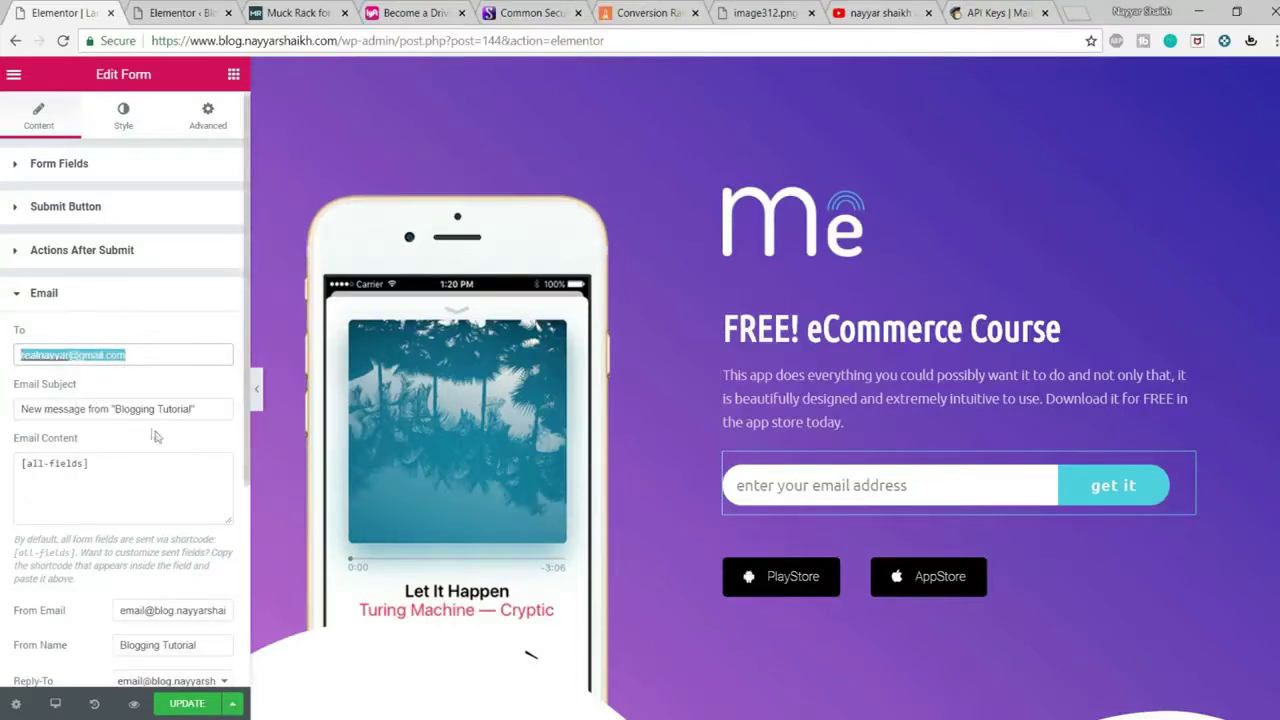
{"action": "left_click", "coordinate": [108, 291]}
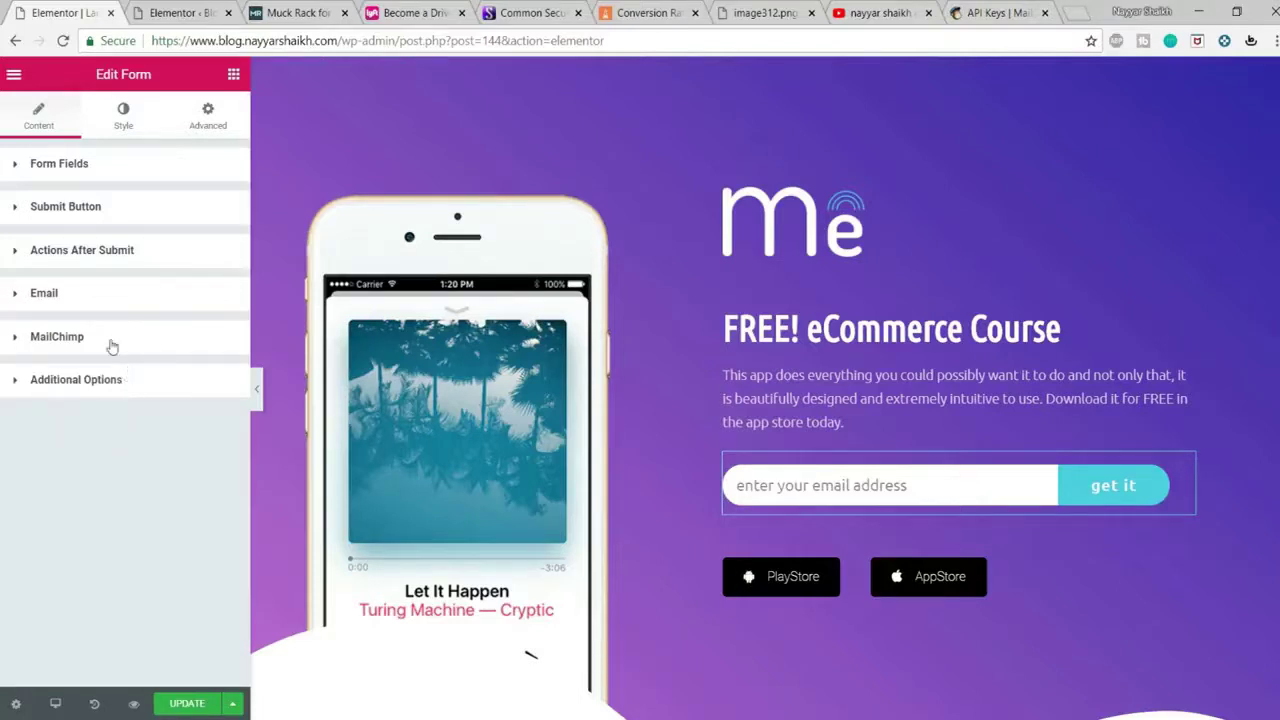
- Check the available audience lists on MailChimp's Lists page, starting the new-list form
{"action": "left_click", "coordinate": [110, 340]}
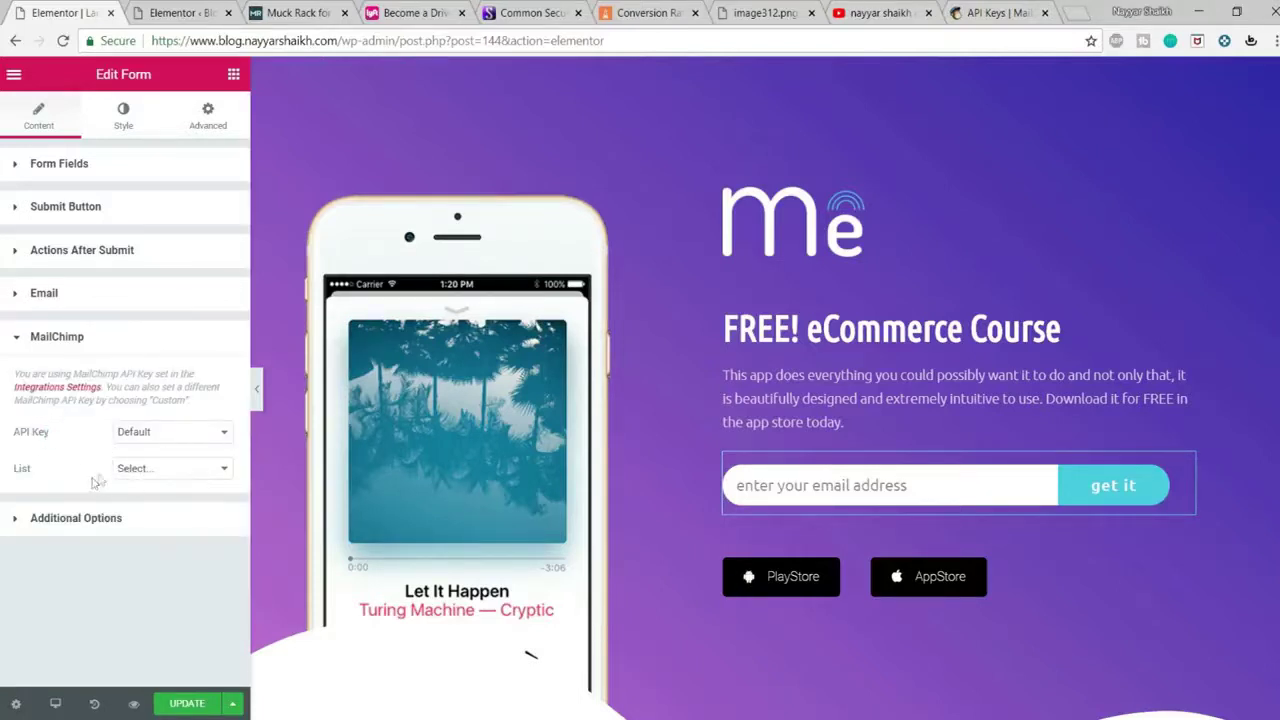
{"action": "left_click", "coordinate": [144, 470]}
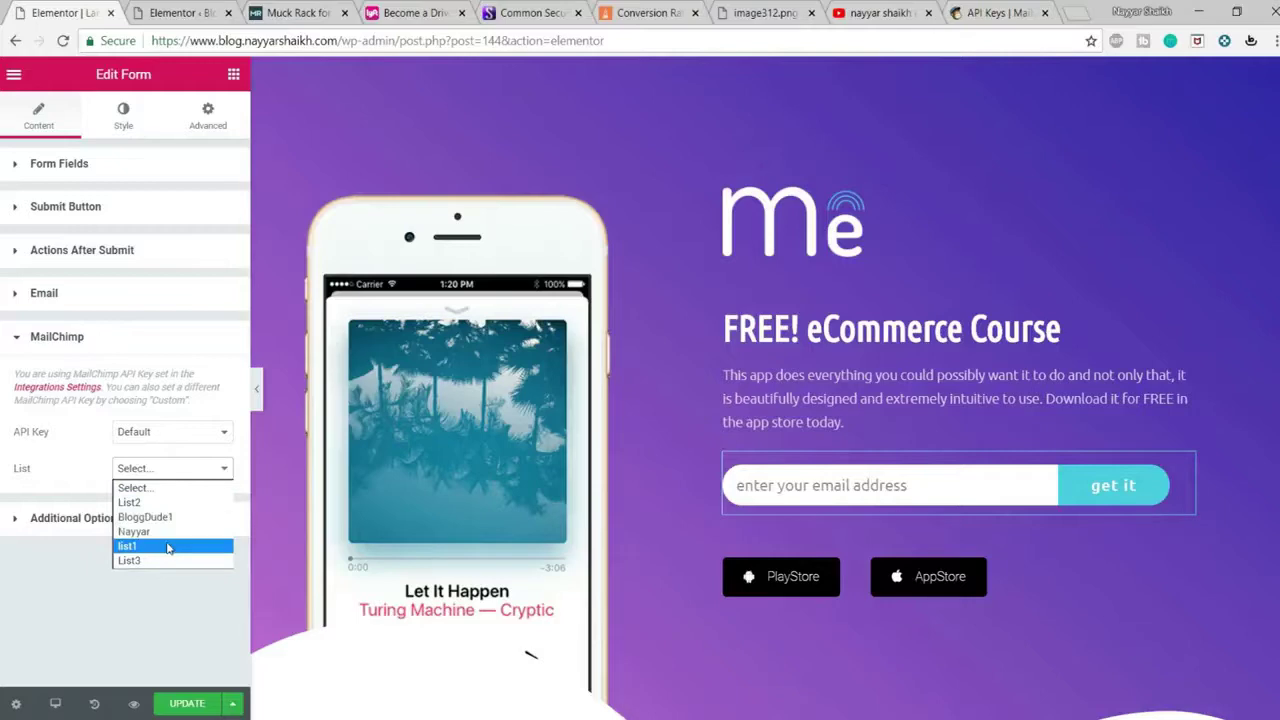
{"action": "left_click", "coordinate": [135, 487]}
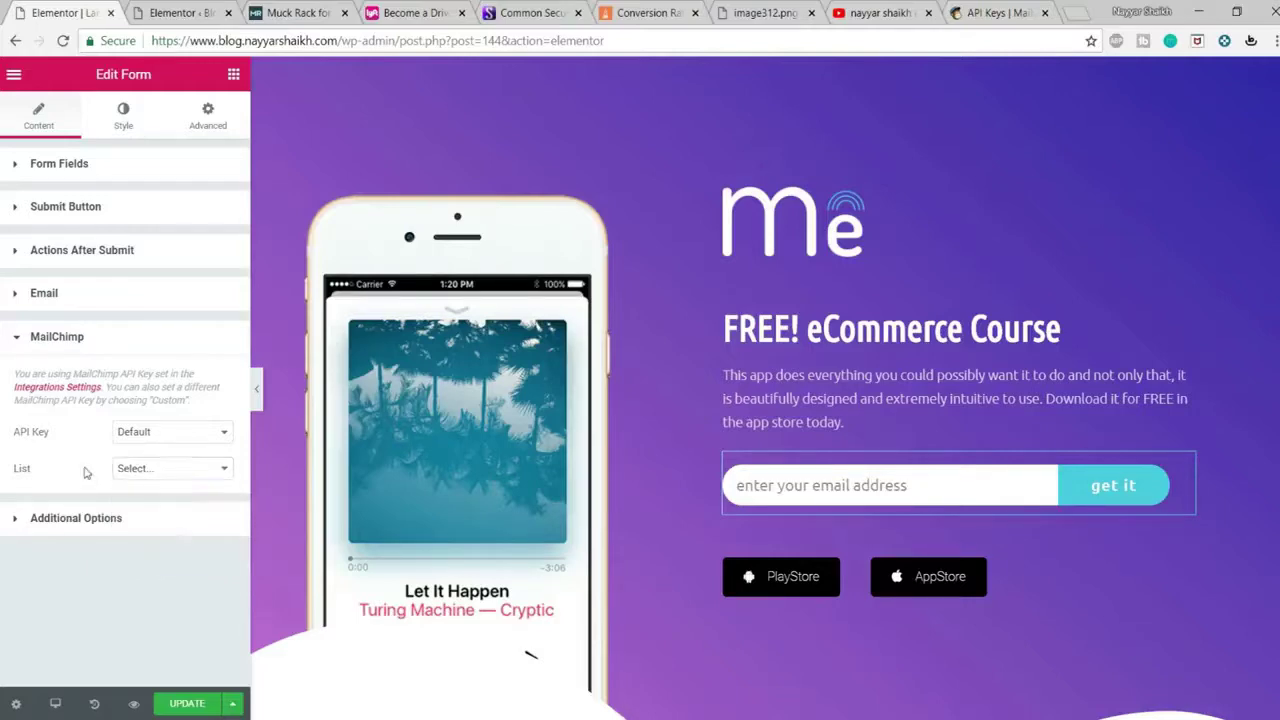
{"action": "left_click", "coordinate": [960, 10]}
{"action": "scroll", "coordinate": [950, 318], "scroll_direction": "up", "scroll_amount": 3}
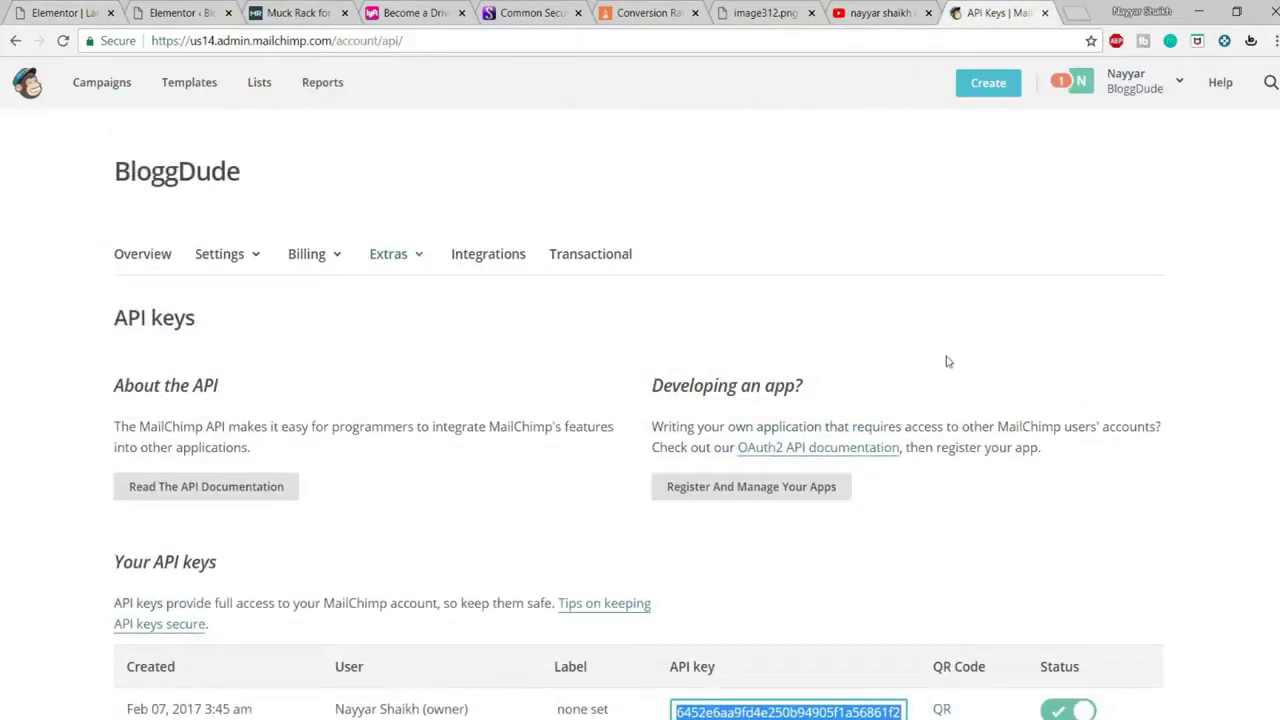
{"action": "left_click", "coordinate": [259, 84]}
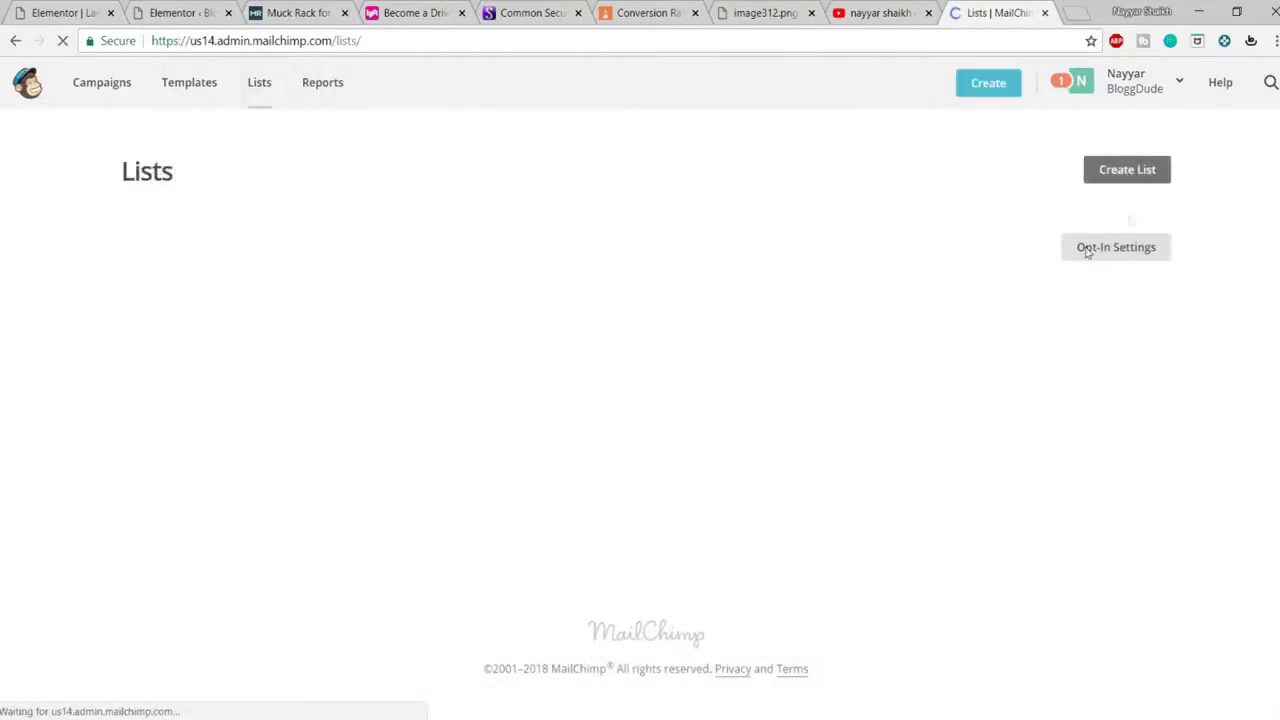
{"action": "left_click", "coordinate": [1122, 170]}
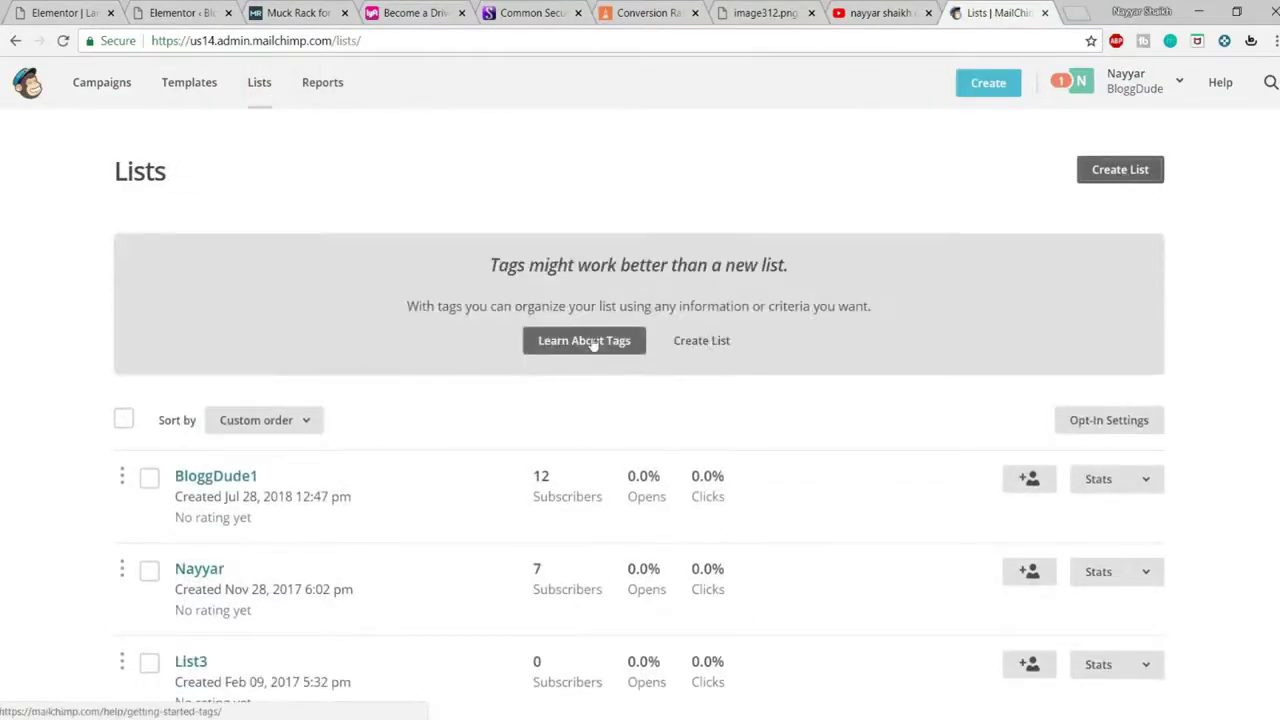
{"action": "left_click", "coordinate": [704, 342]}
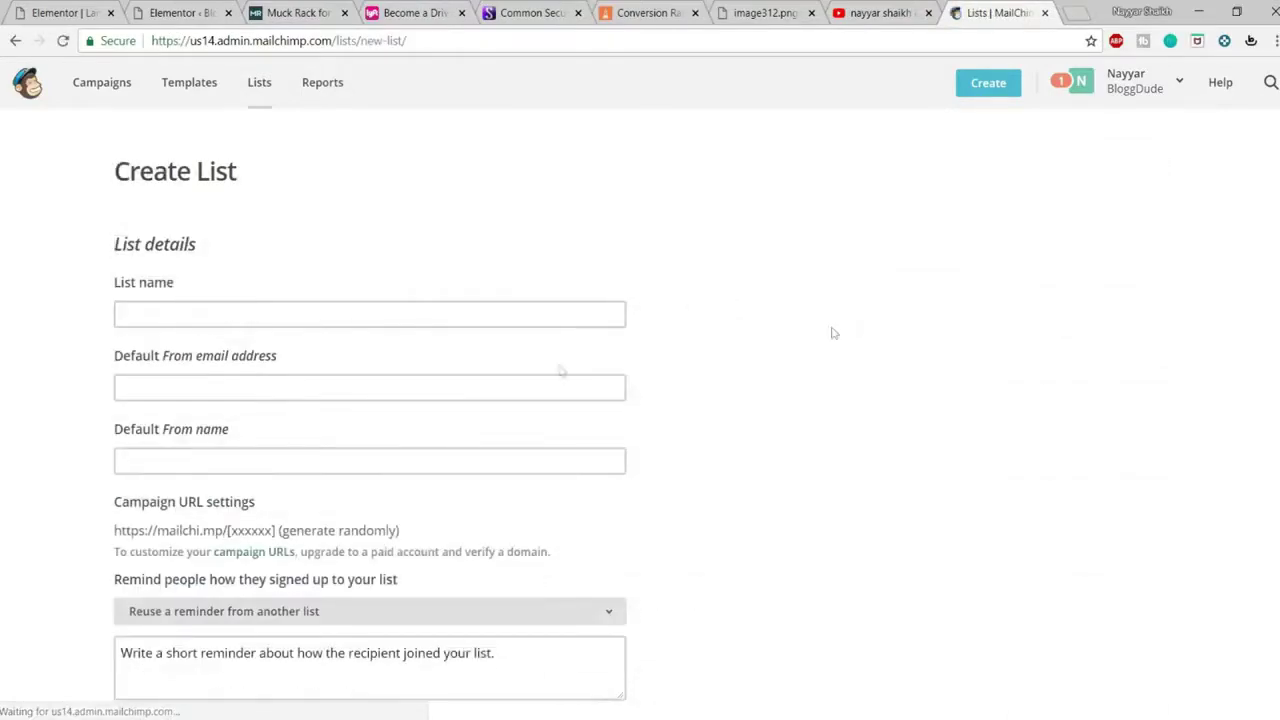
{"action": "left_click", "coordinate": [294, 315]}
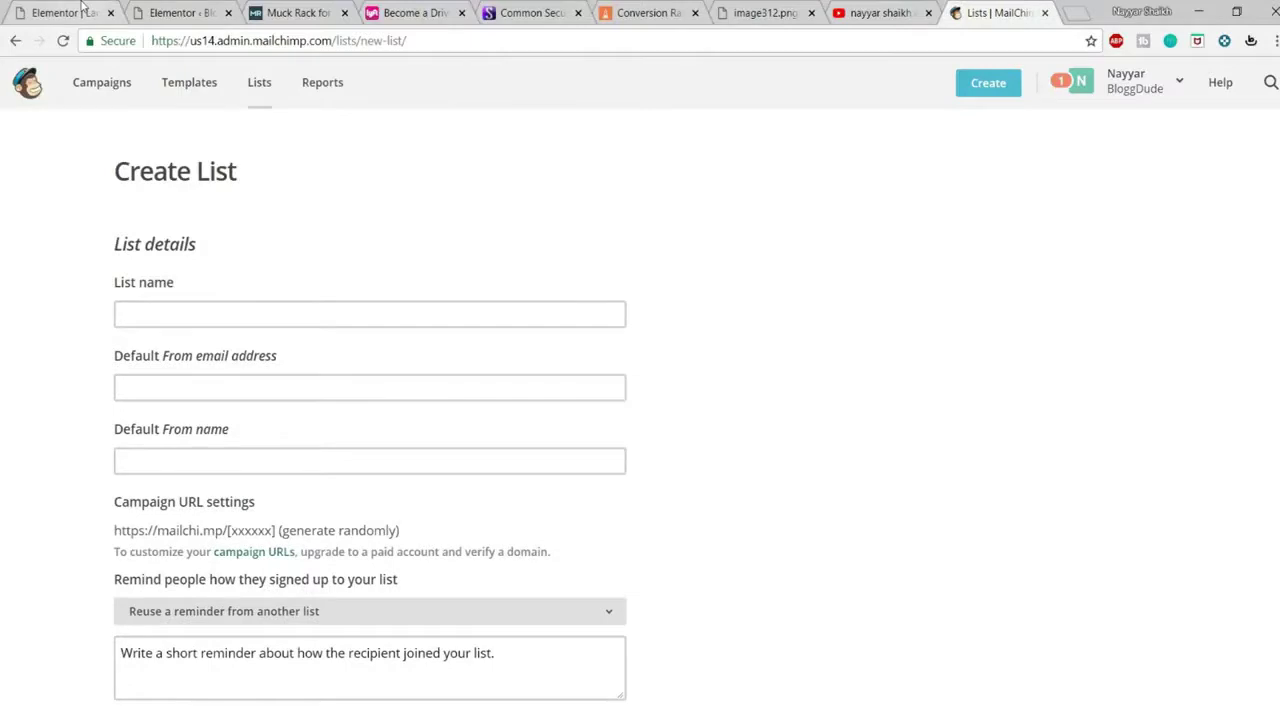
- Set the form's MailChimp List to List3, leave Groups empty, and save the page
{"action": "left_click", "coordinate": [83, 10]}
{"action": "left_click", "coordinate": [172, 468]}
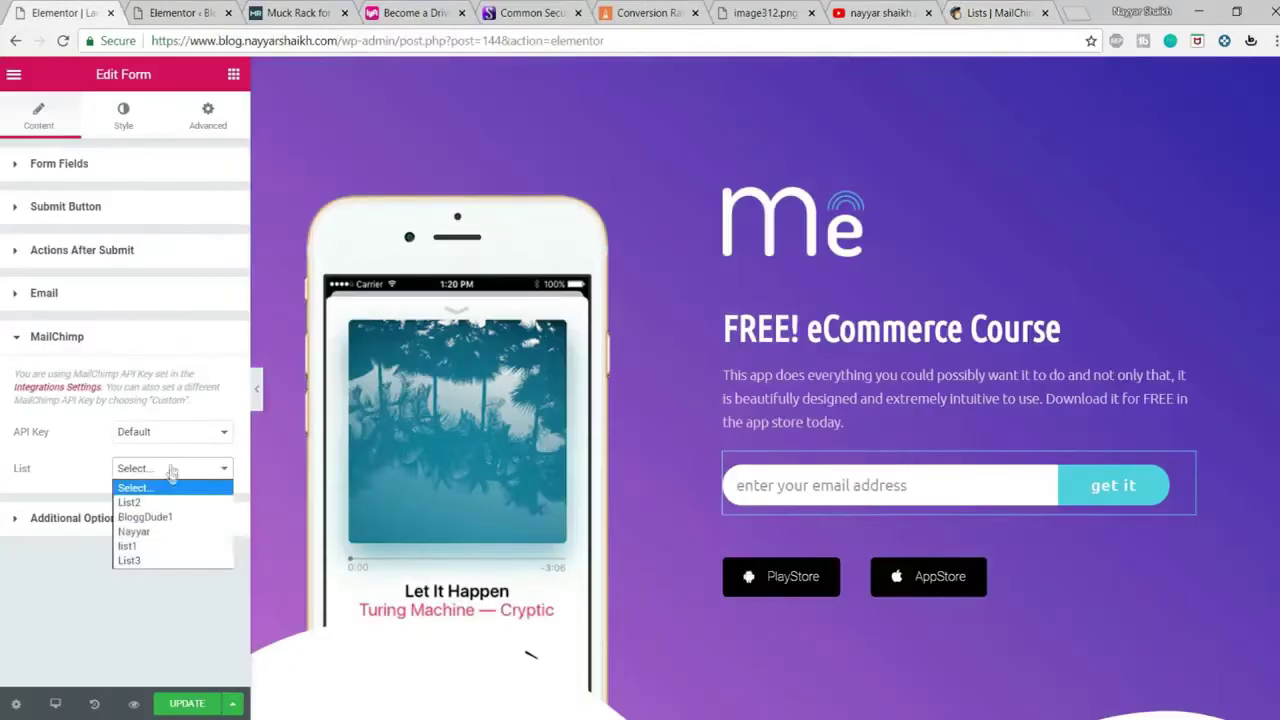
{"action": "left_click", "coordinate": [155, 561]}
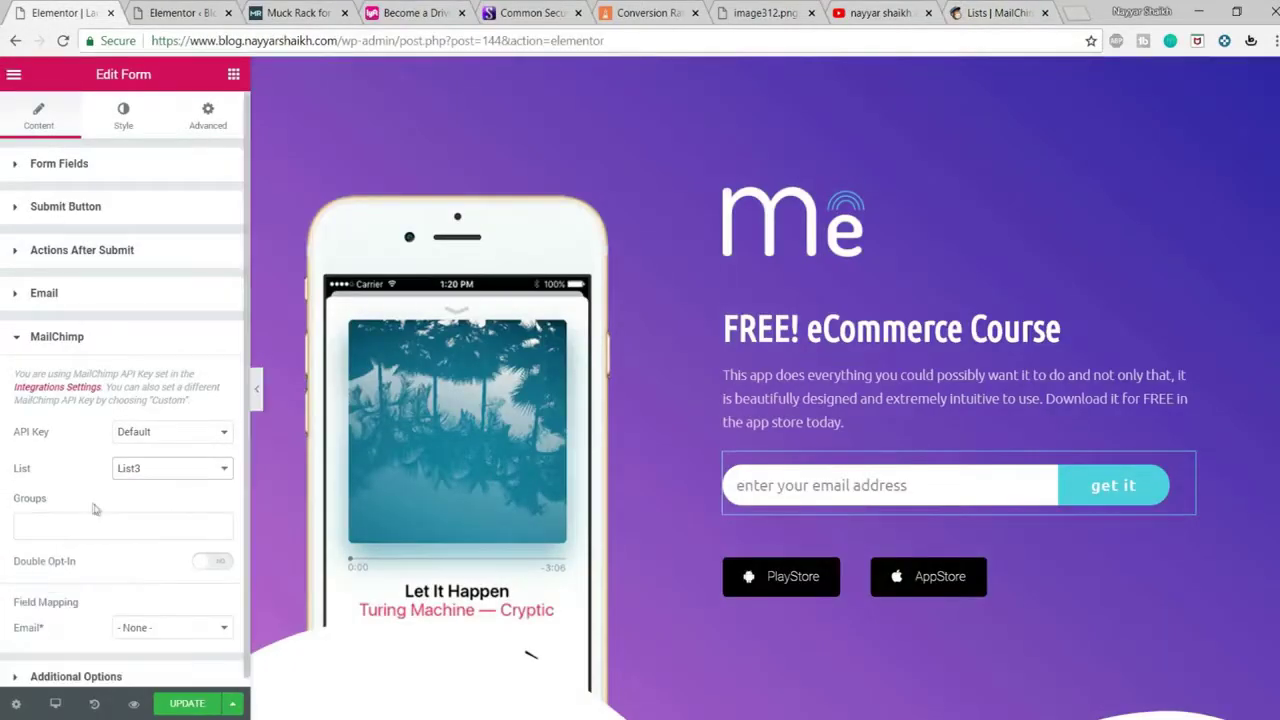
{"action": "scroll", "coordinate": [130, 547], "scroll_direction": "down", "scroll_amount": 1}
{"action": "left_click", "coordinate": [65, 525]}
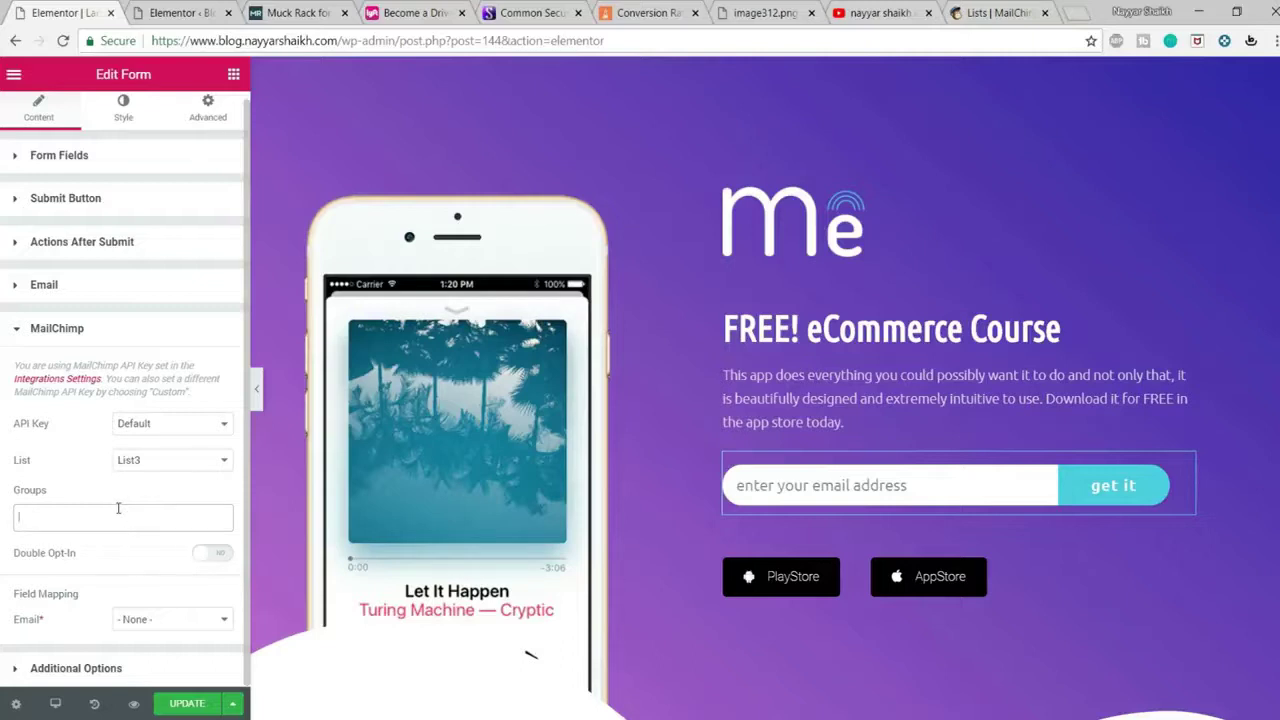
{"action": "type", "text": "Landing"}
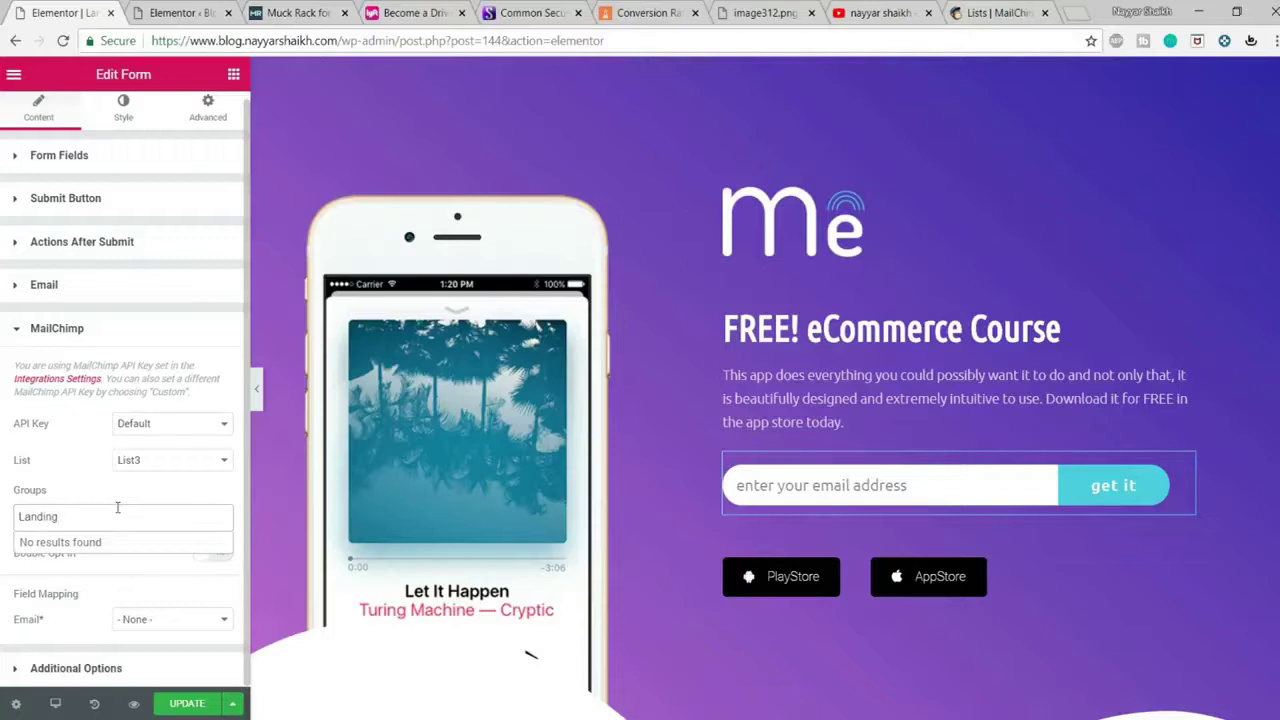
{"action": "key", "text": "Escape"}
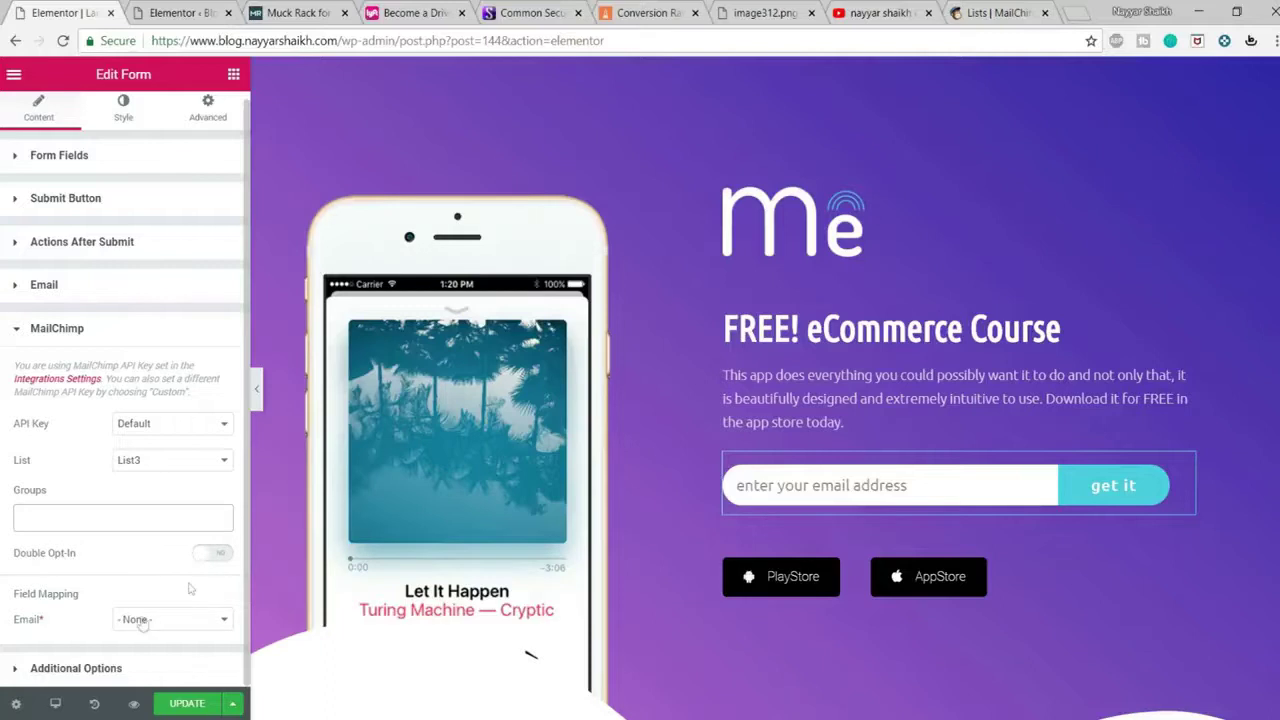
{"action": "left_click", "coordinate": [188, 698]}
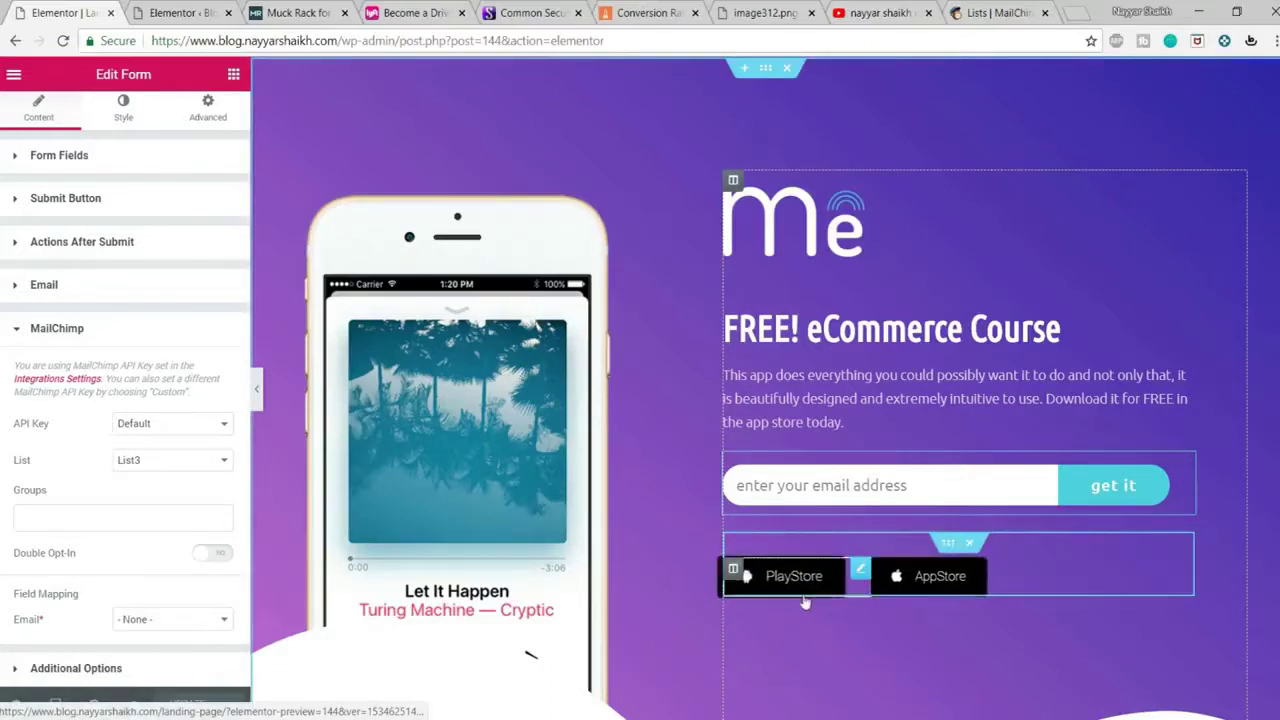
- Delete the PlayStore/AppStore buttons section and the features section below 'Save your creativity'
{"action": "left_click", "coordinate": [972, 543]}
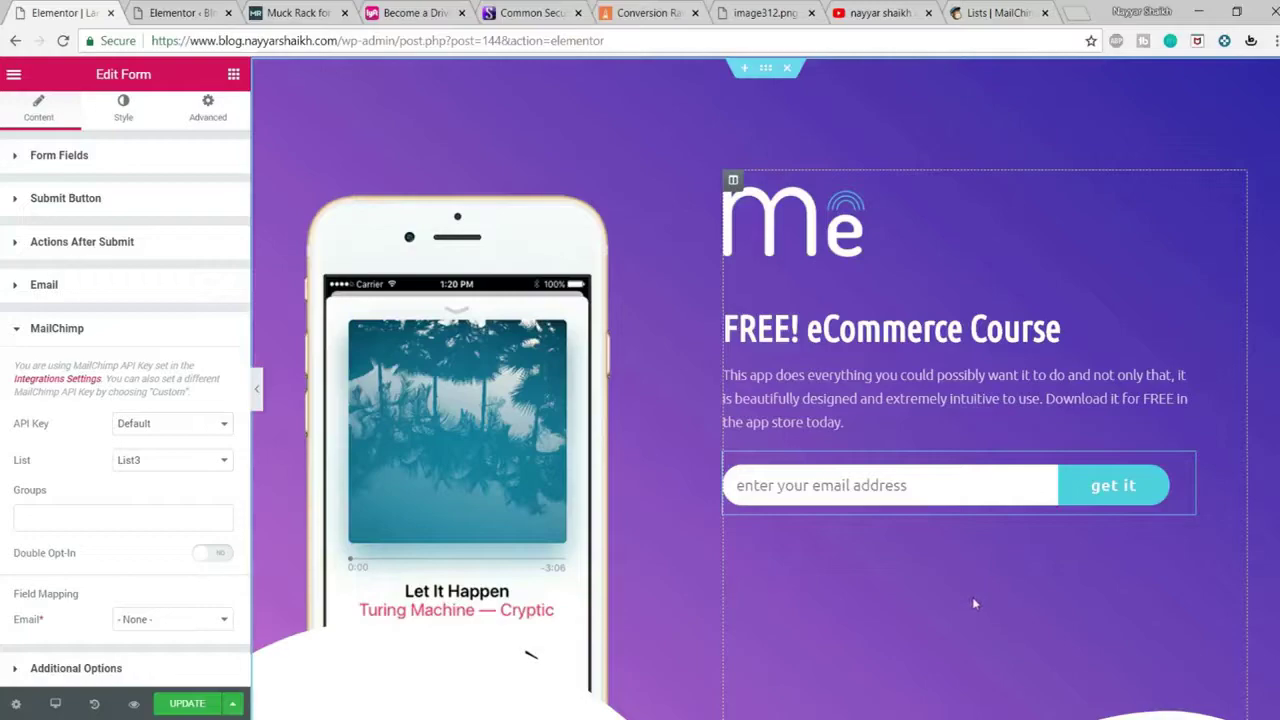
{"action": "scroll", "coordinate": [993, 502], "scroll_direction": "down", "scroll_amount": 1}
{"action": "scroll", "coordinate": [993, 502], "scroll_direction": "down", "scroll_amount": 10}
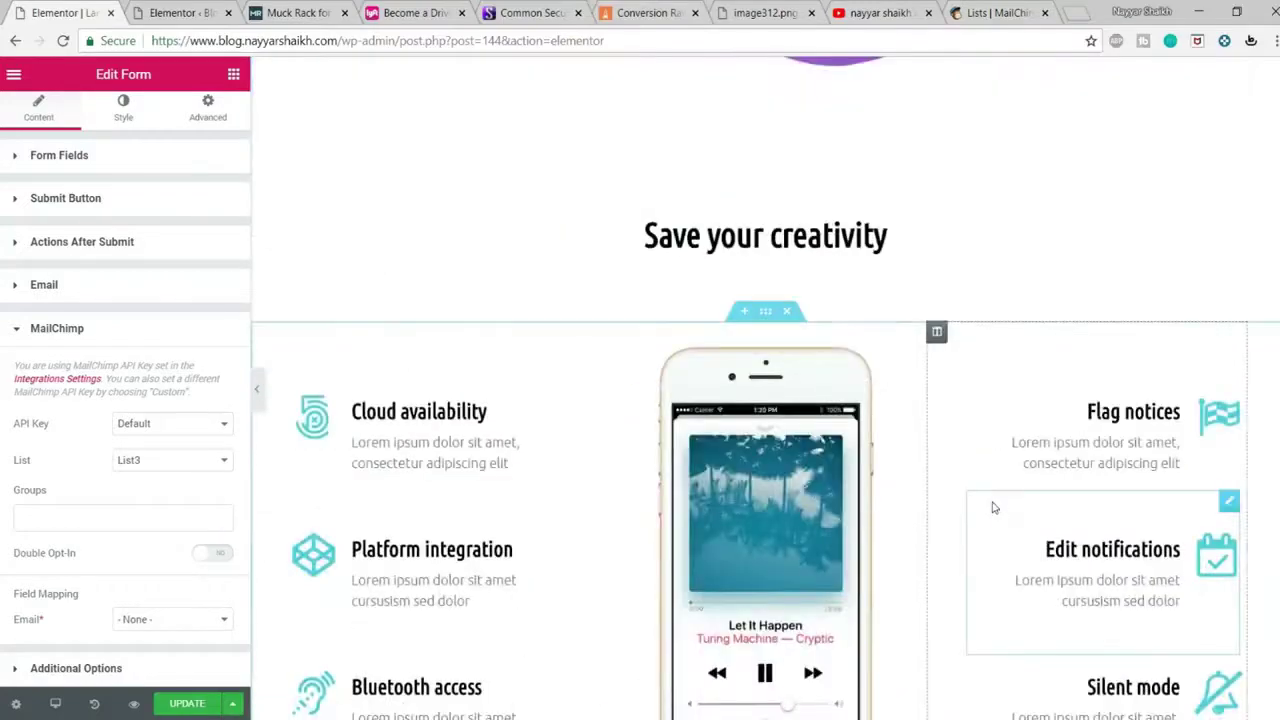
{"action": "scroll", "coordinate": [968, 390], "scroll_direction": "up", "scroll_amount": 3}
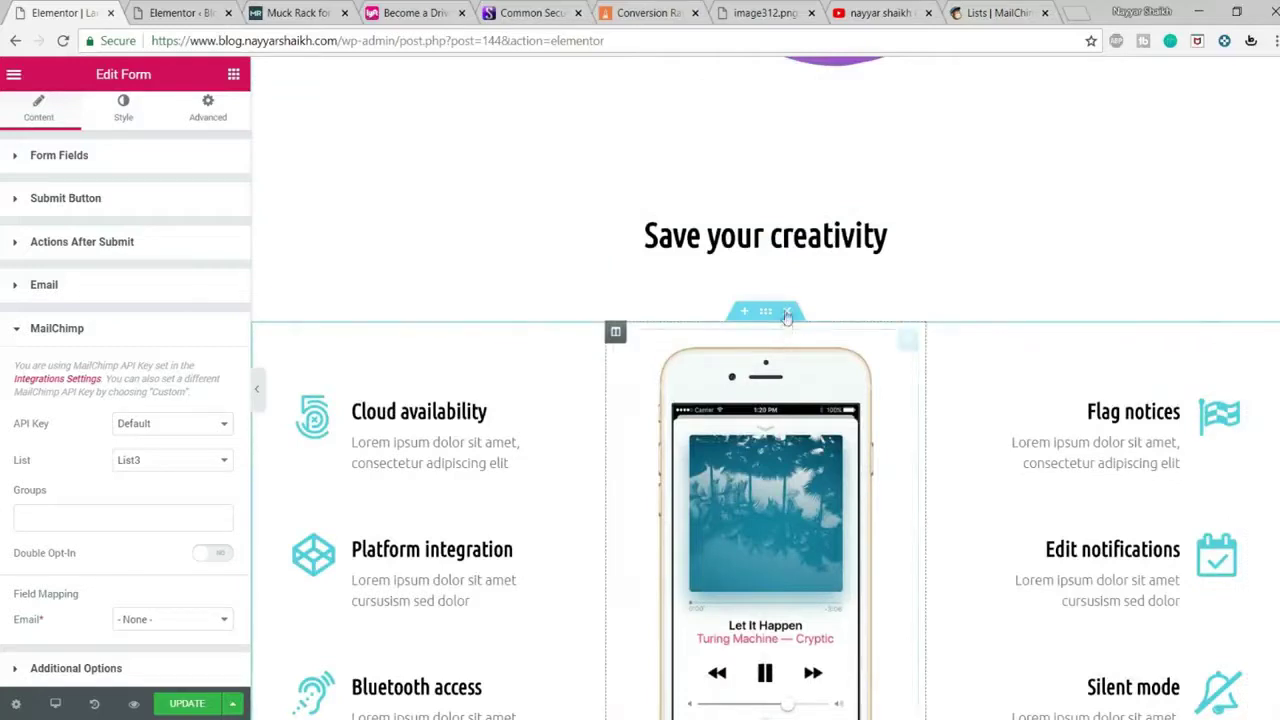
{"action": "left_click", "coordinate": [787, 313]}
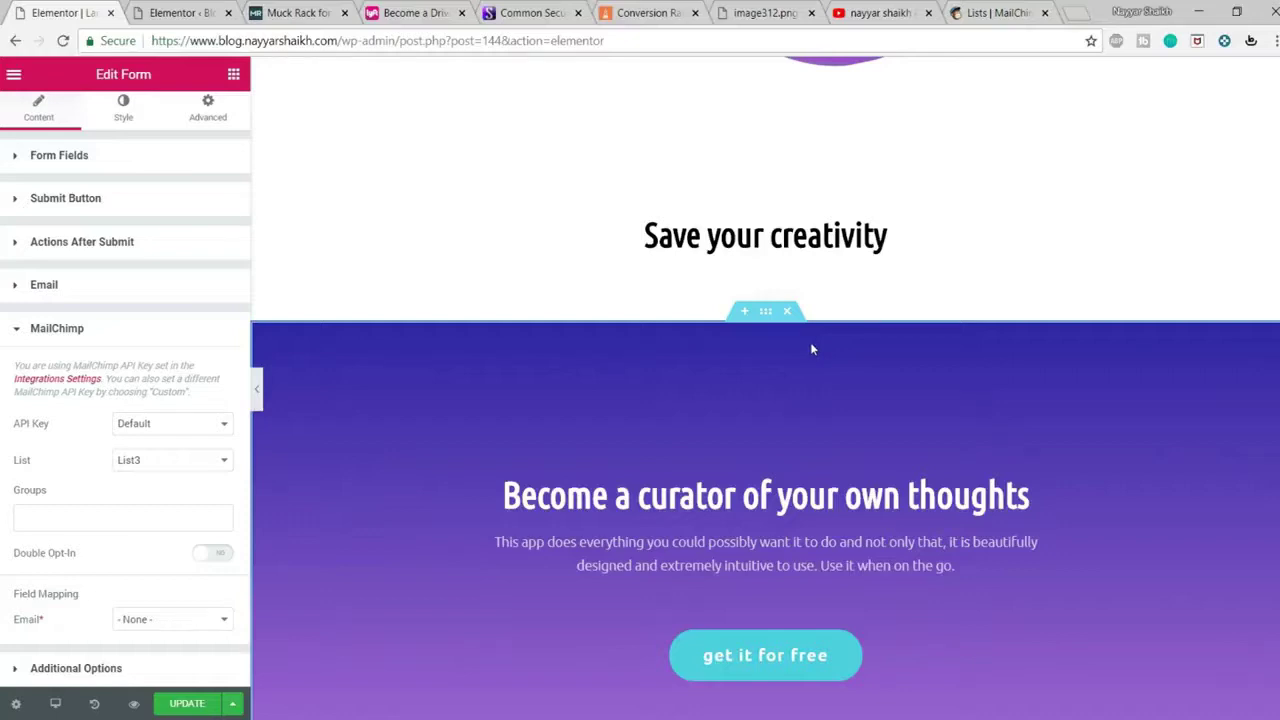
- Insert the Power best Service block from the library's Features blocks into a new section
{"action": "left_click", "coordinate": [745, 313]}
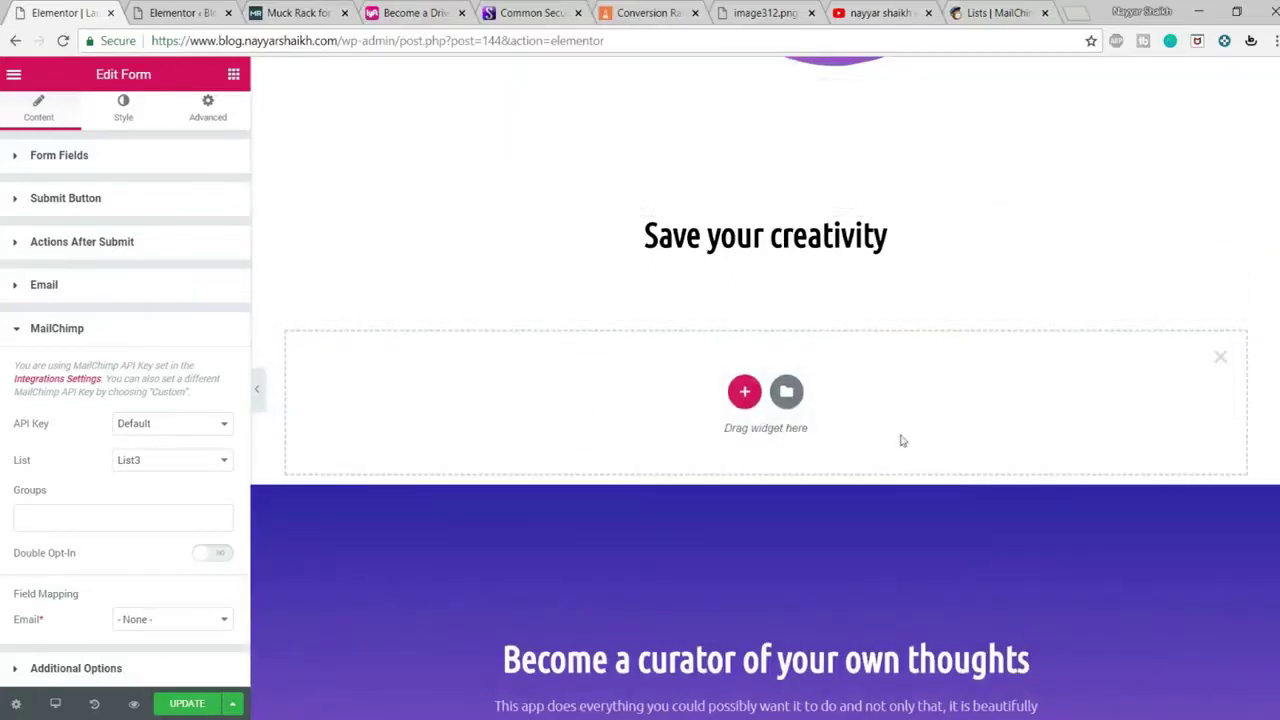
{"action": "left_click", "coordinate": [786, 392]}
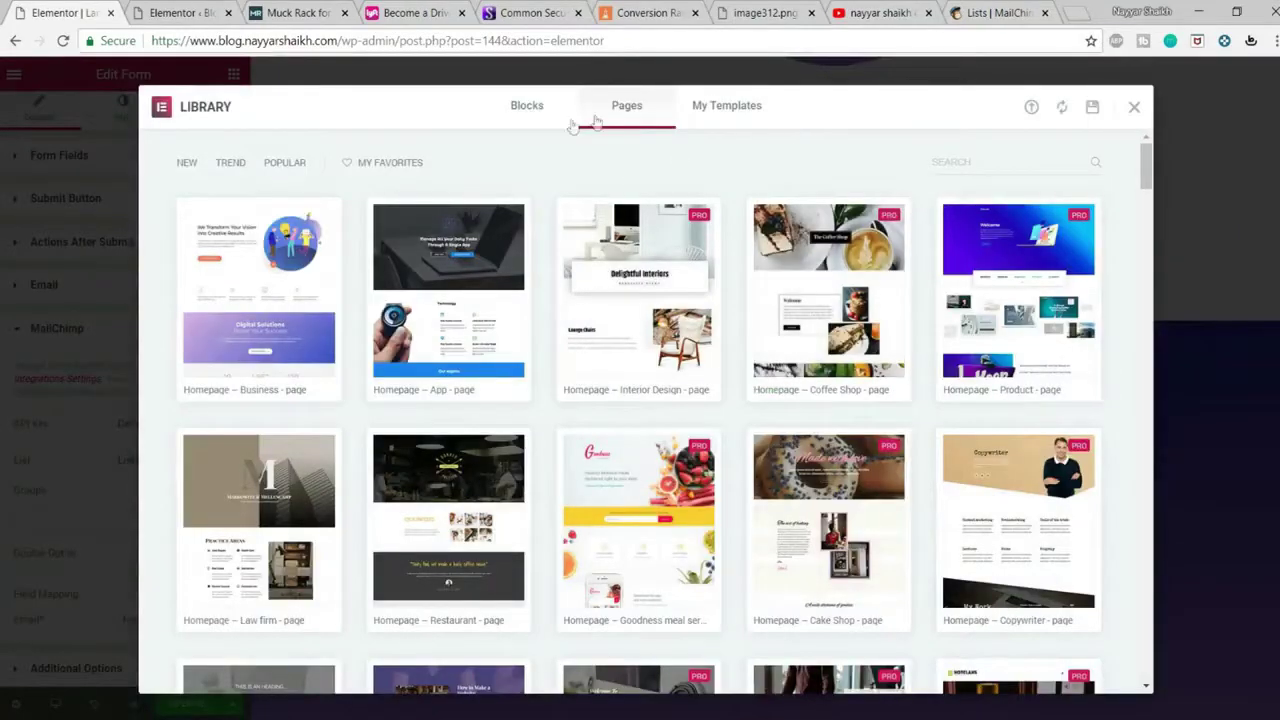
{"action": "left_click", "coordinate": [533, 112]}
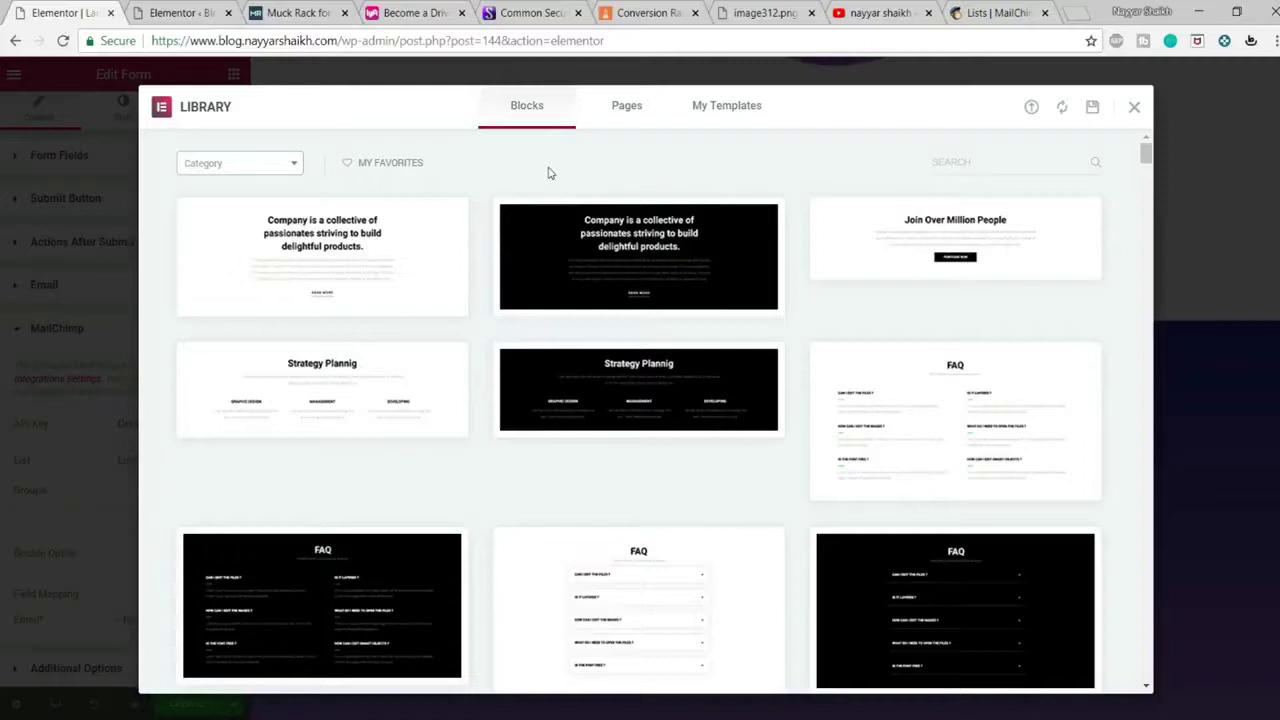
{"action": "left_click", "coordinate": [222, 164]}
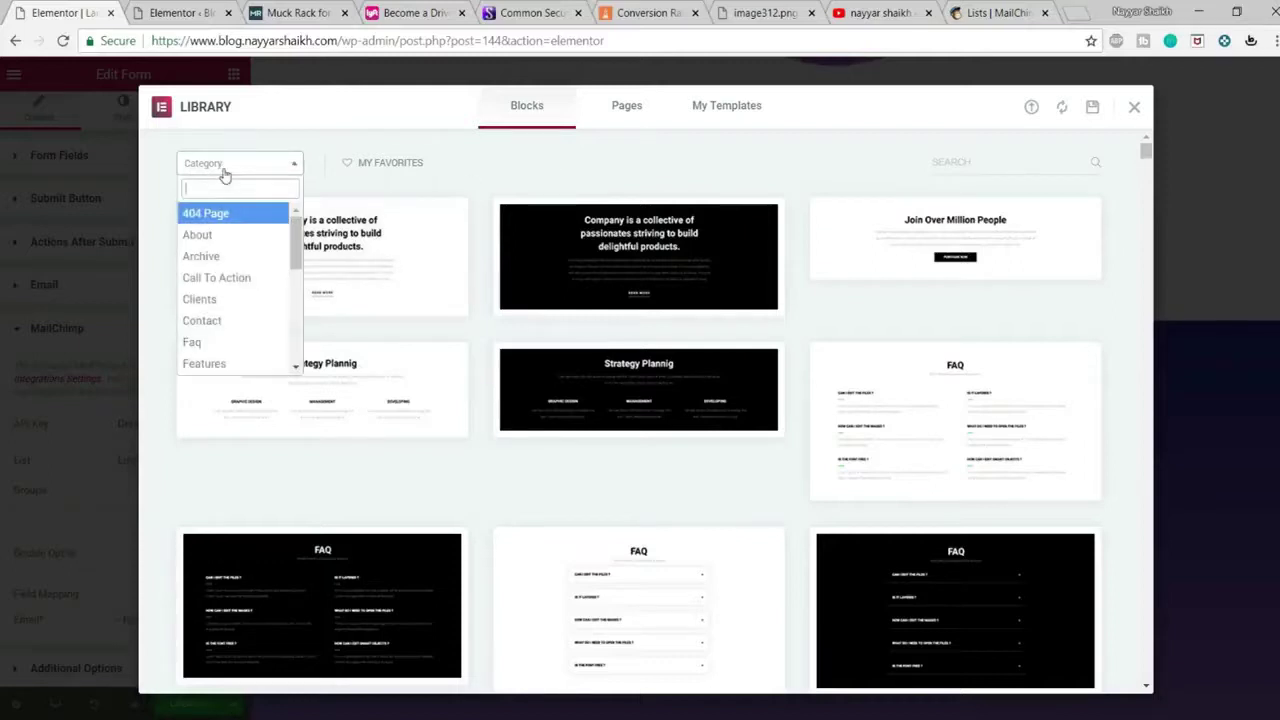
{"action": "scroll", "coordinate": [240, 300], "scroll_direction": "down", "scroll_amount": 1}
{"action": "scroll", "coordinate": [245, 295], "scroll_direction": "down", "scroll_amount": 4}
{"action": "scroll", "coordinate": [246, 297], "scroll_direction": "up", "scroll_amount": 2}
{"action": "scroll", "coordinate": [252, 325], "scroll_direction": "down", "scroll_amount": 2}
{"action": "scroll", "coordinate": [255, 331], "scroll_direction": "up", "scroll_amount": 4}
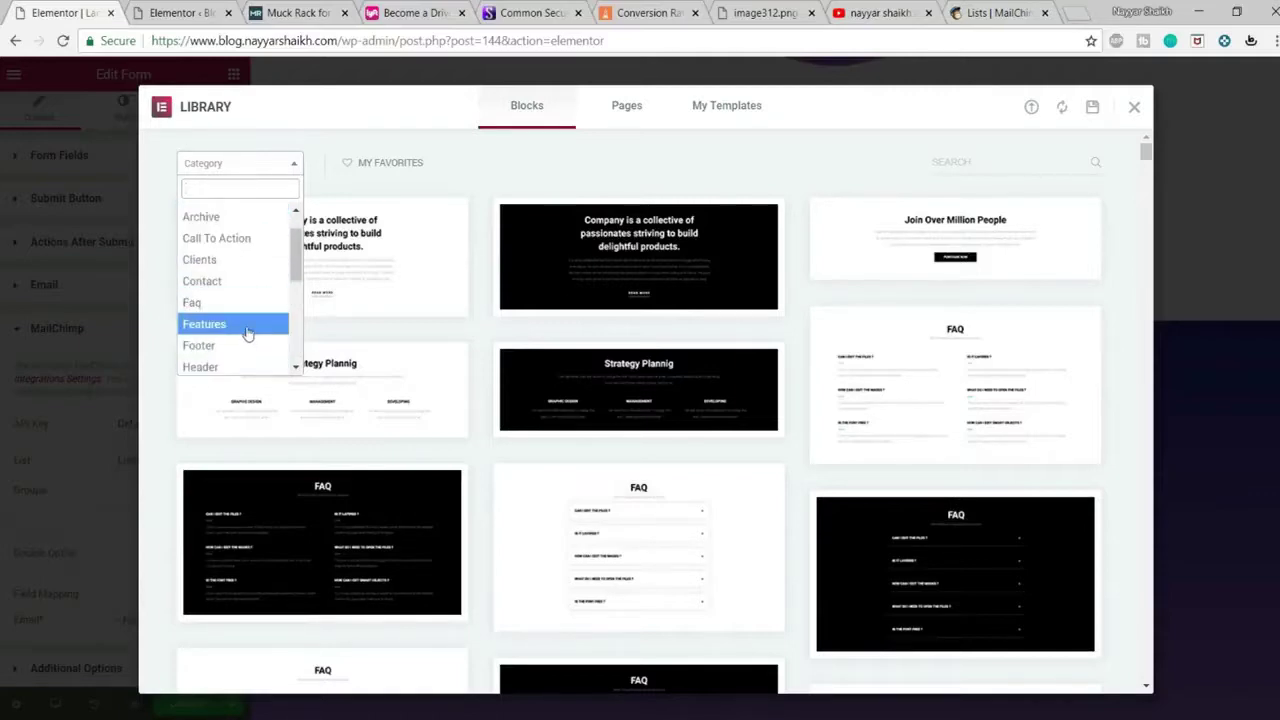
{"action": "left_click", "coordinate": [252, 329]}
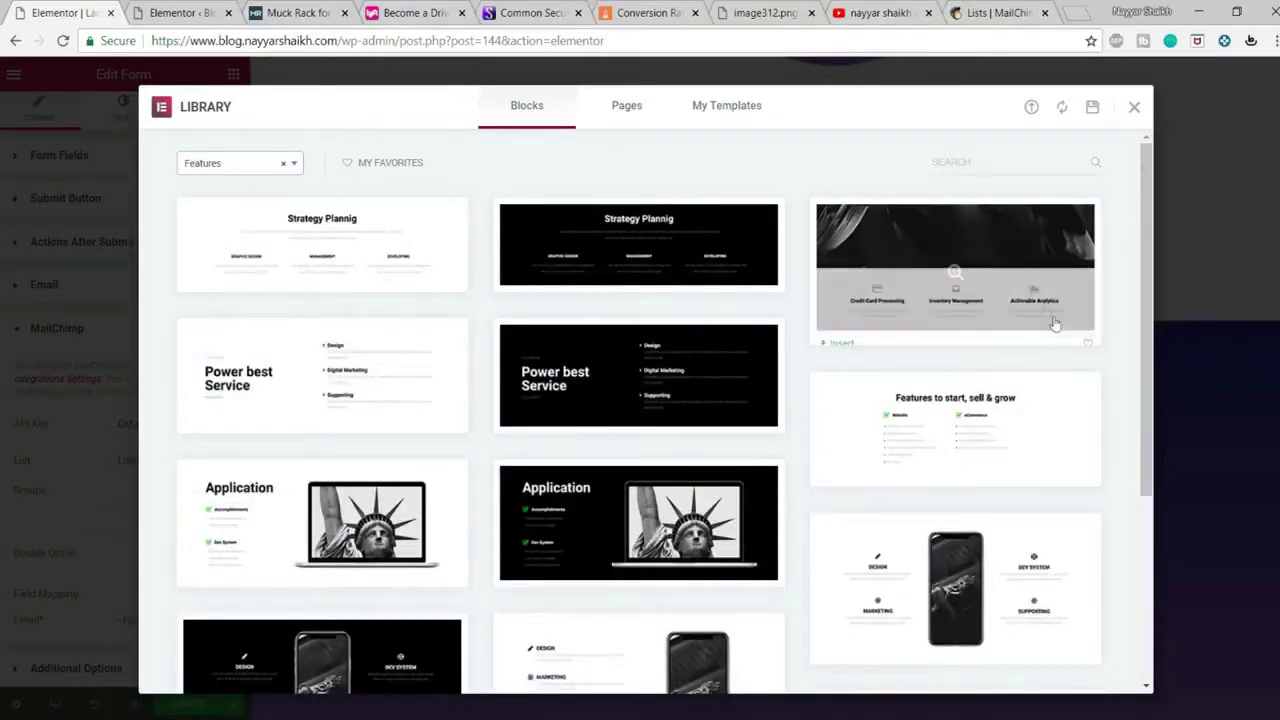
{"action": "scroll", "coordinate": [1057, 337], "scroll_direction": "down", "scroll_amount": 3}
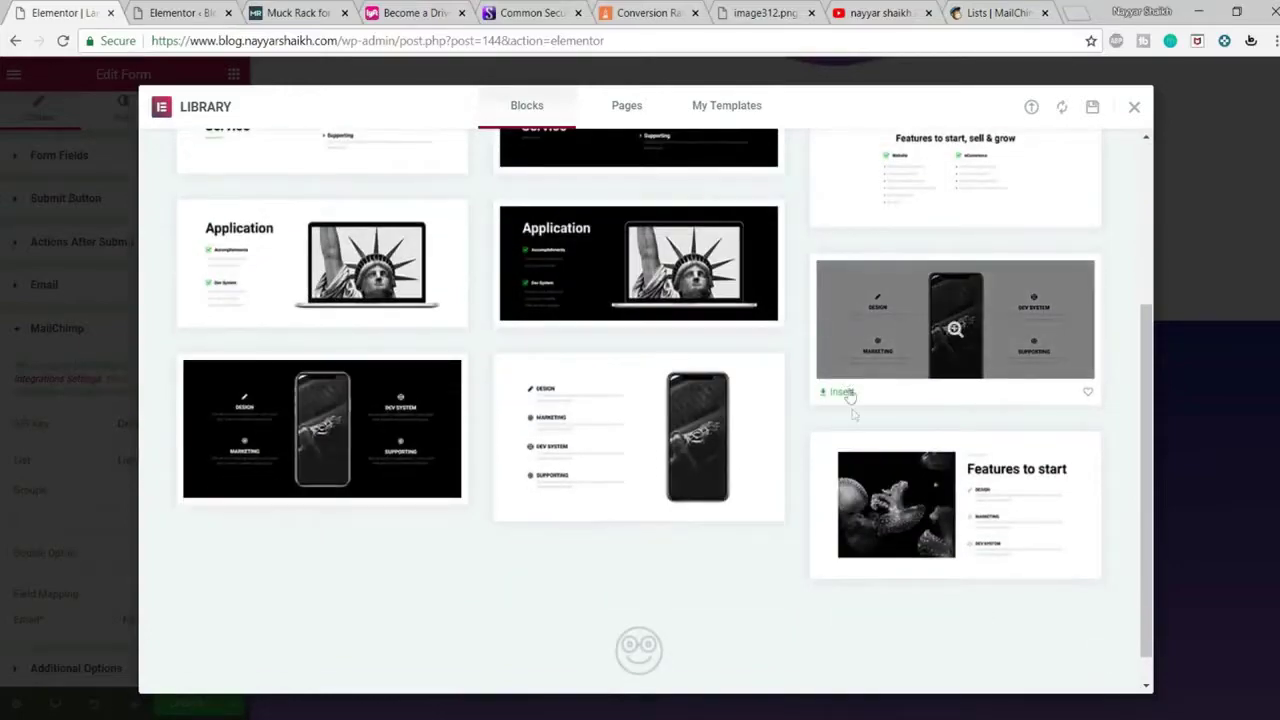
{"action": "scroll", "coordinate": [851, 426], "scroll_direction": "up", "scroll_amount": 3}
{"action": "mouse_move", "coordinate": [366, 423]}
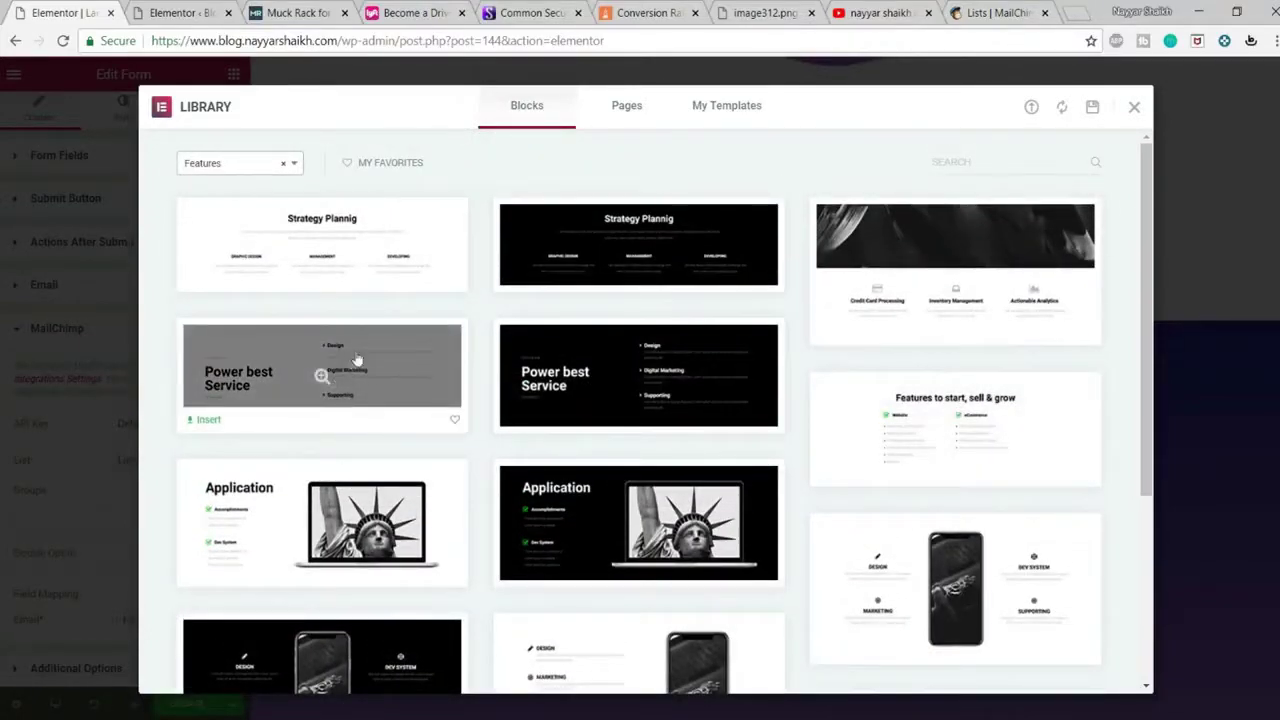
{"action": "left_click", "coordinate": [207, 420]}
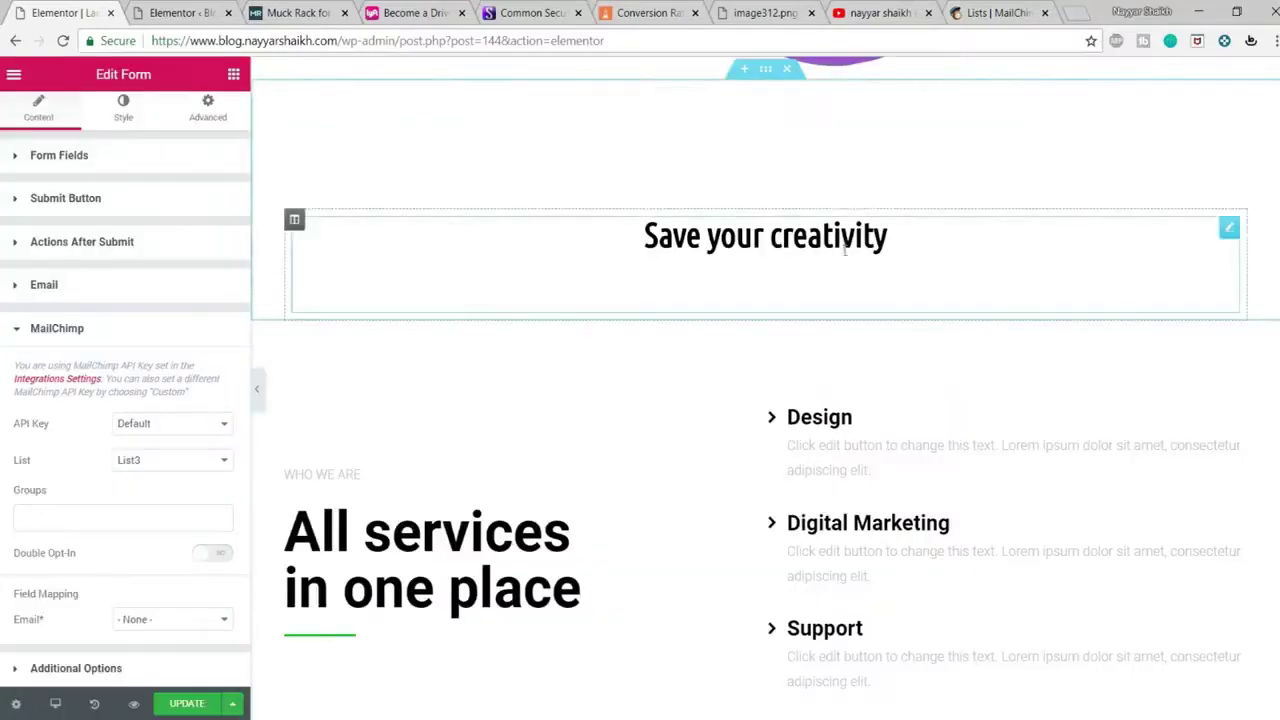
- Delete the 'Save your creativity' heading
{"action": "right_click", "coordinate": [845, 240]}
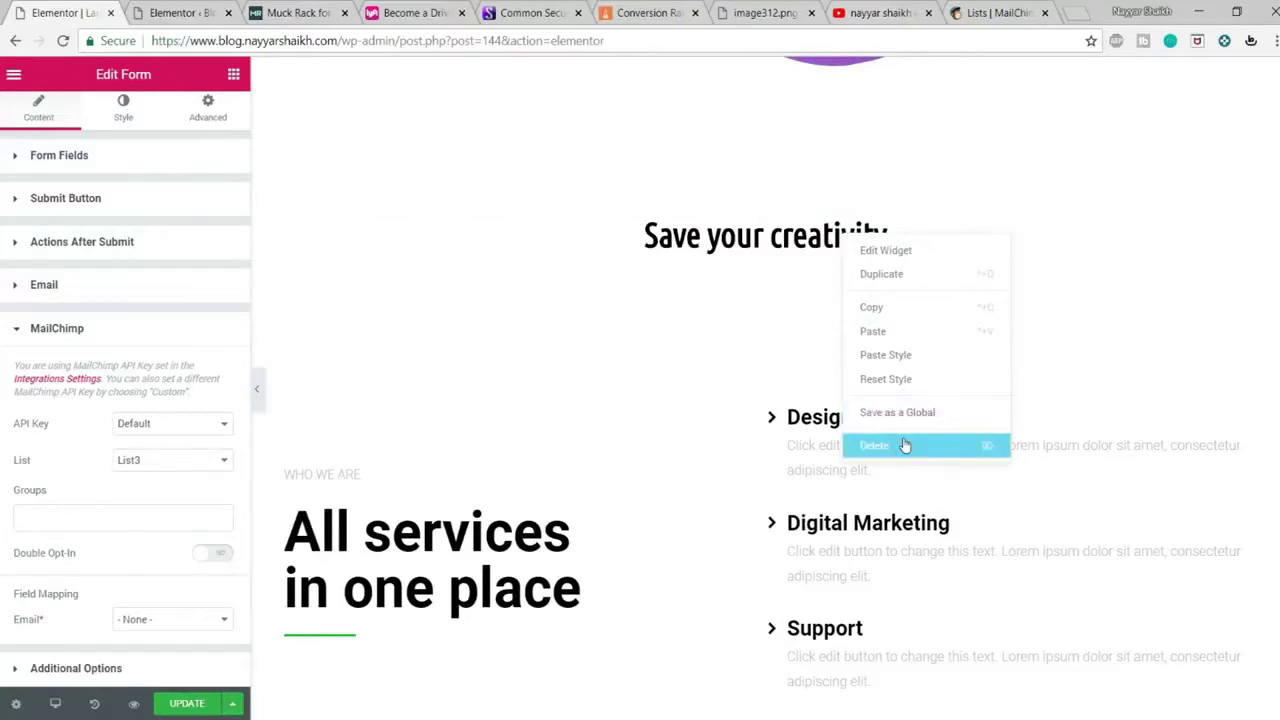
{"action": "left_click", "coordinate": [904, 446]}
{"action": "scroll", "coordinate": [938, 420], "scroll_direction": "down", "scroll_amount": 2}
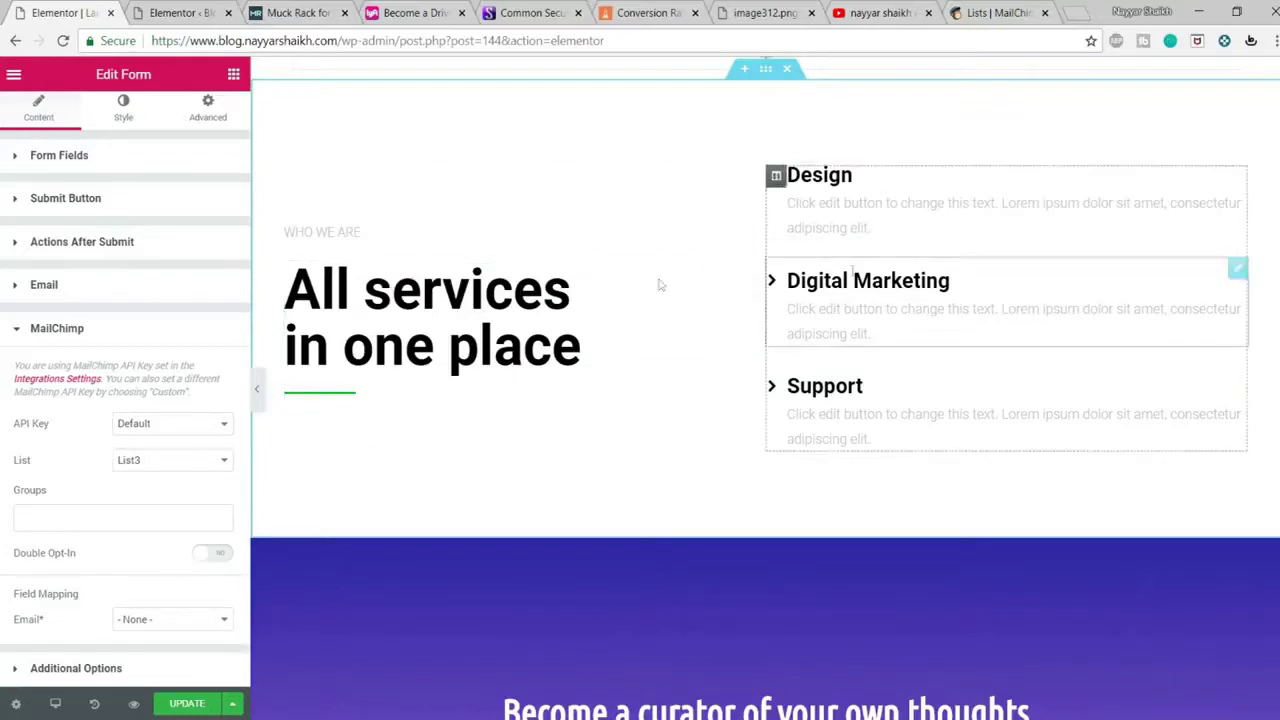
- Retitle the 'All services in one place' heading to 'Course Includes'
{"action": "left_click", "coordinate": [453, 292]}
{"action": "key", "text": "ctrl+a"}
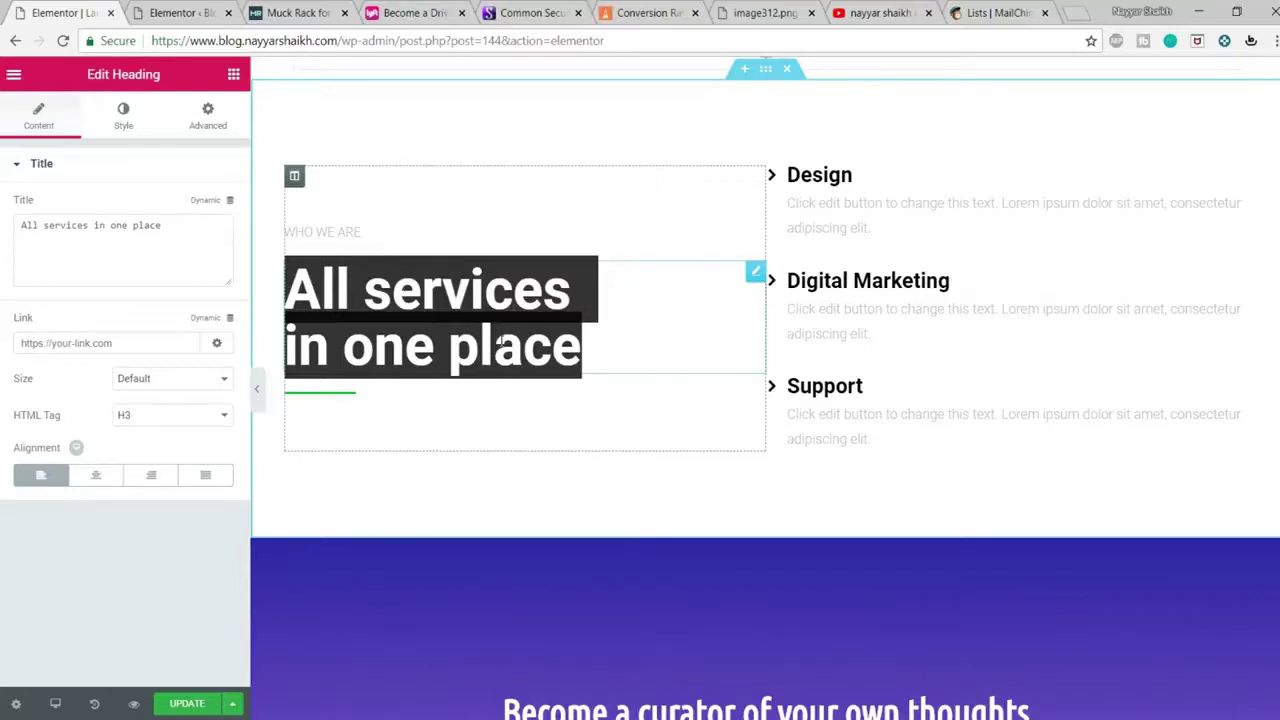
{"action": "type", "text": "Benefits o"}
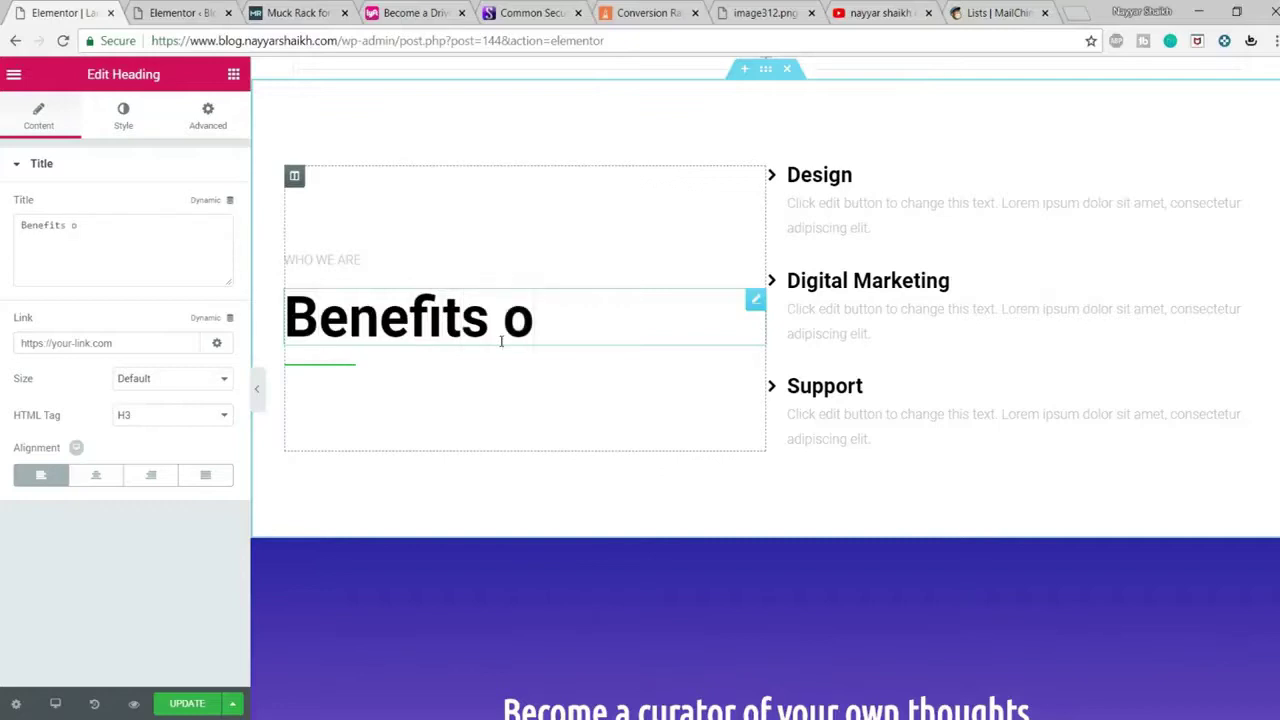
{"action": "key", "text": "ctrl+a"}
{"action": "key", "text": "BackSpace"}
{"action": "type", "text": "C"}
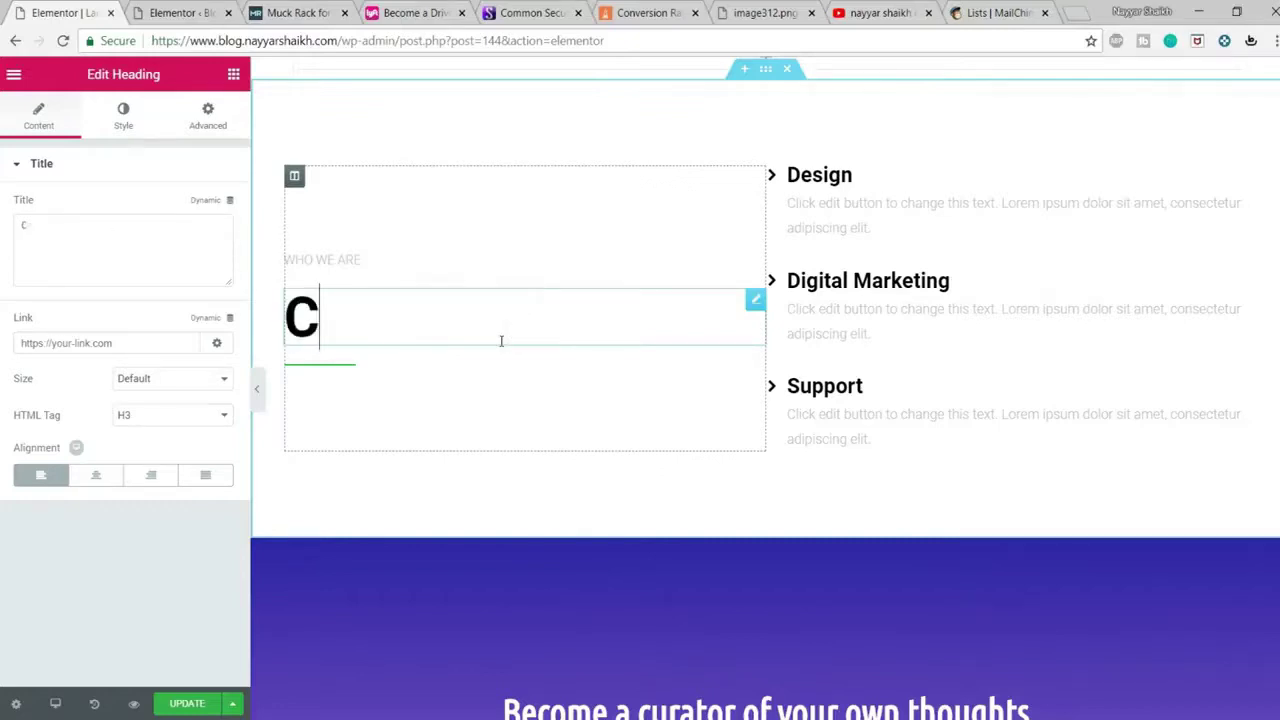
{"action": "type", "text": "ourse "}
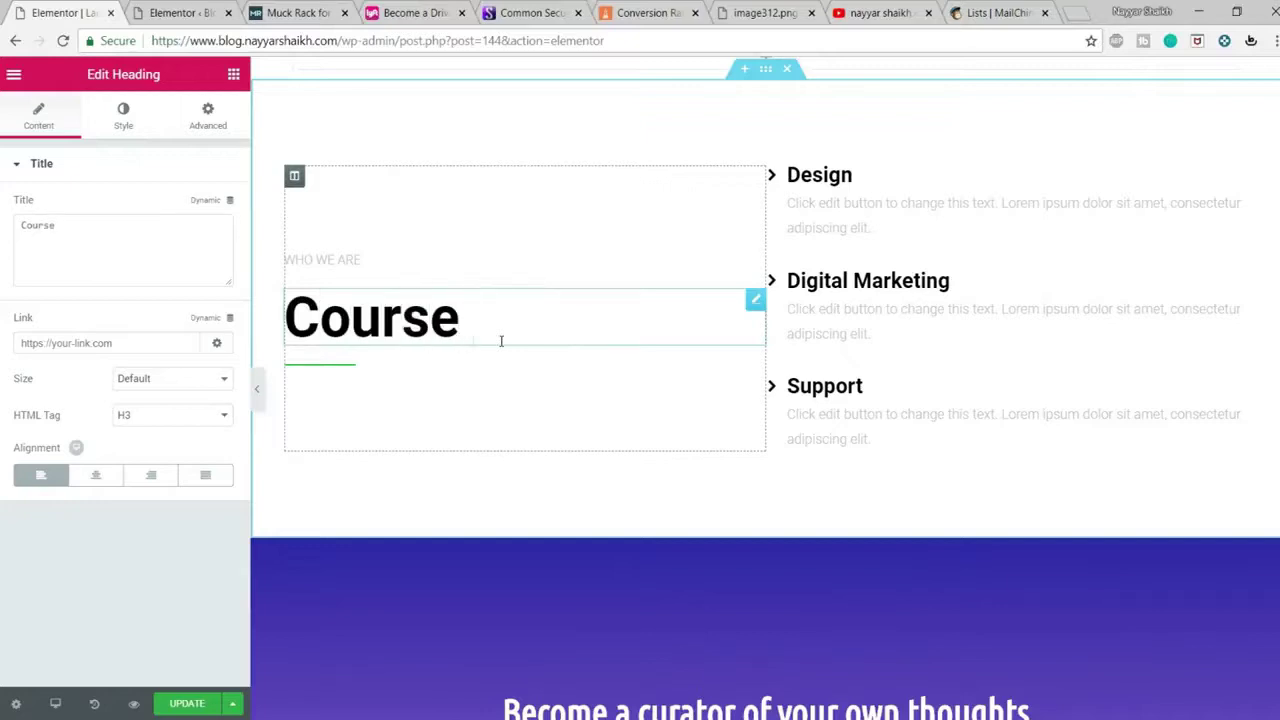
{"action": "type", "text": "Includes"}
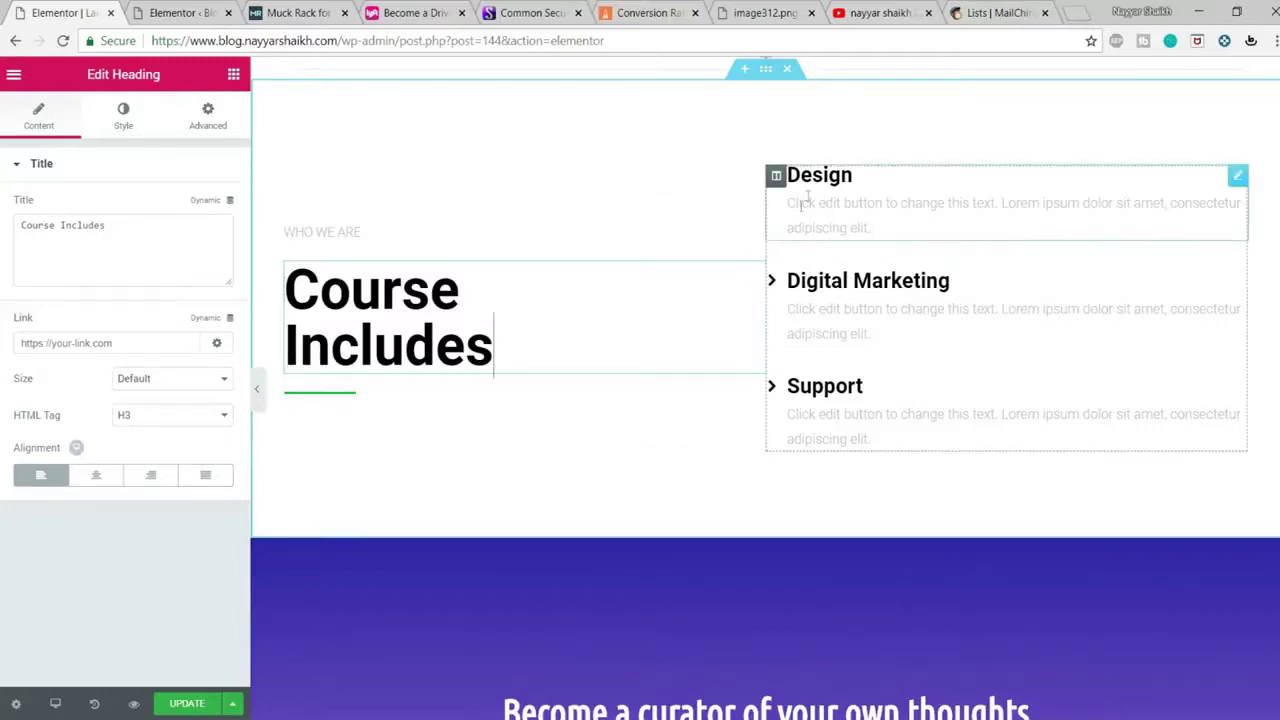
- Rename the Design feature item's title to 'Free Theme'
{"action": "left_click", "coordinate": [866, 190]}
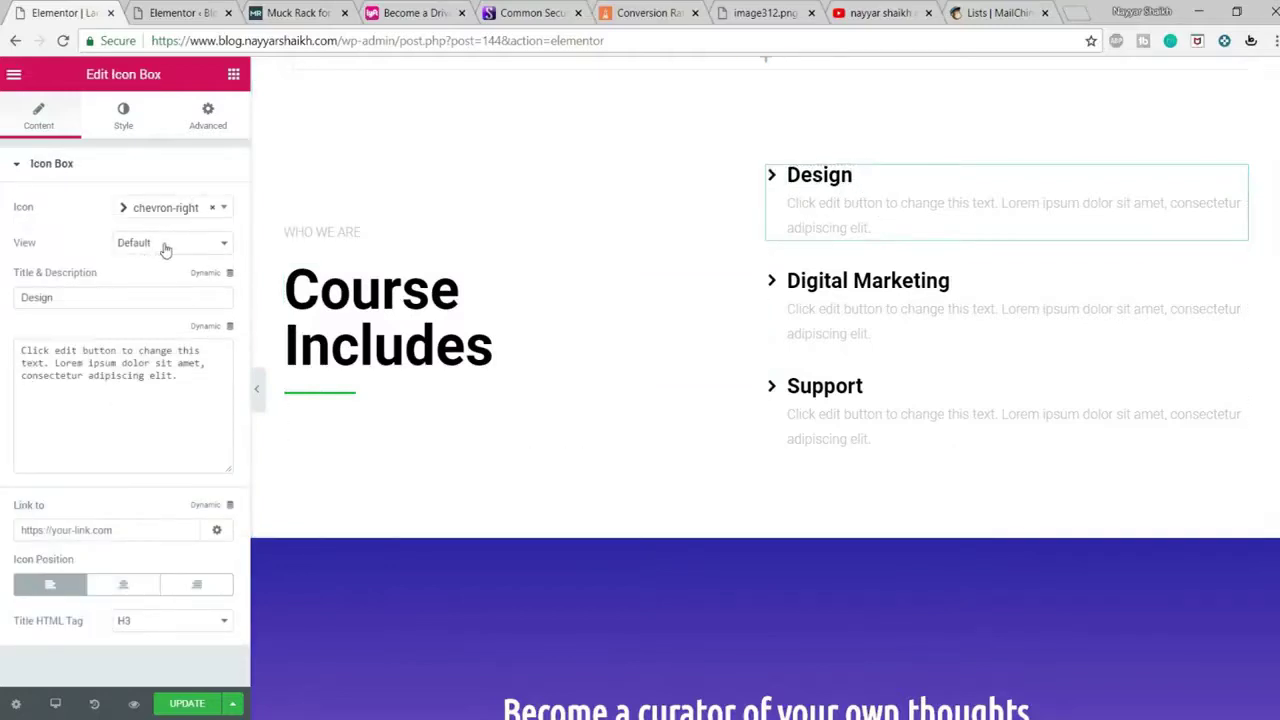
{"action": "double_click", "coordinate": [103, 299]}
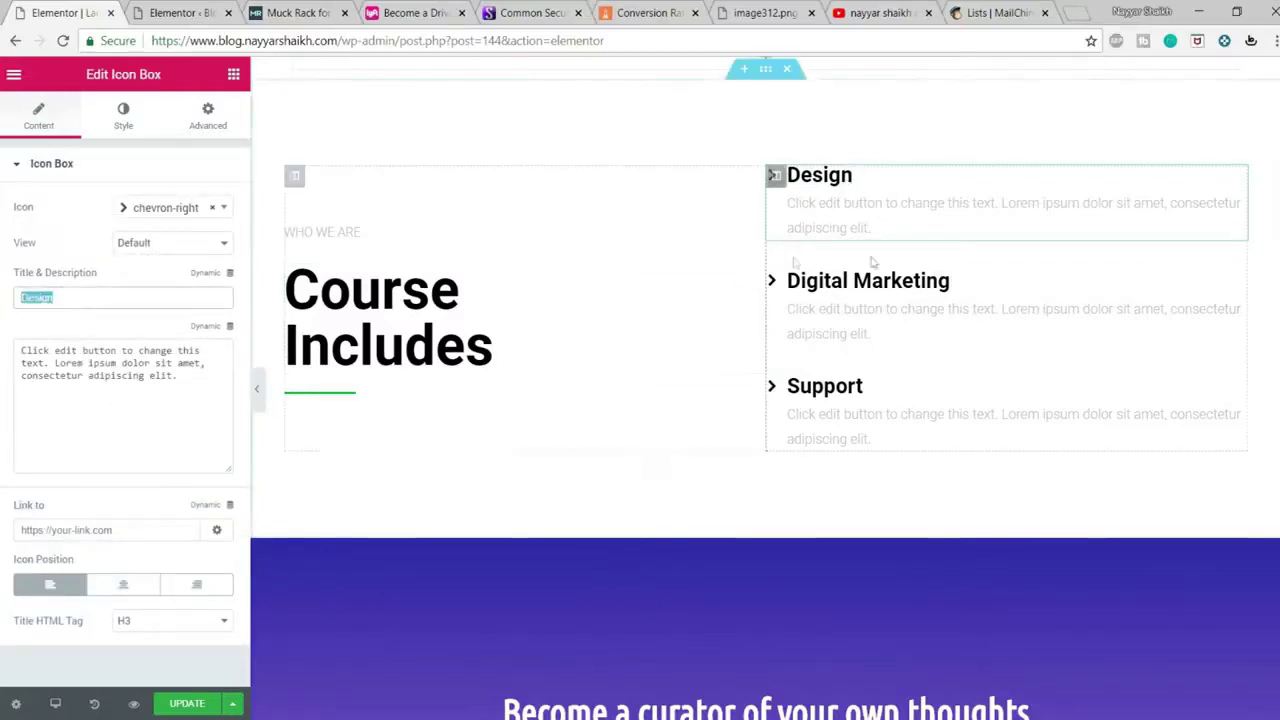
{"action": "type", "text": "F"}
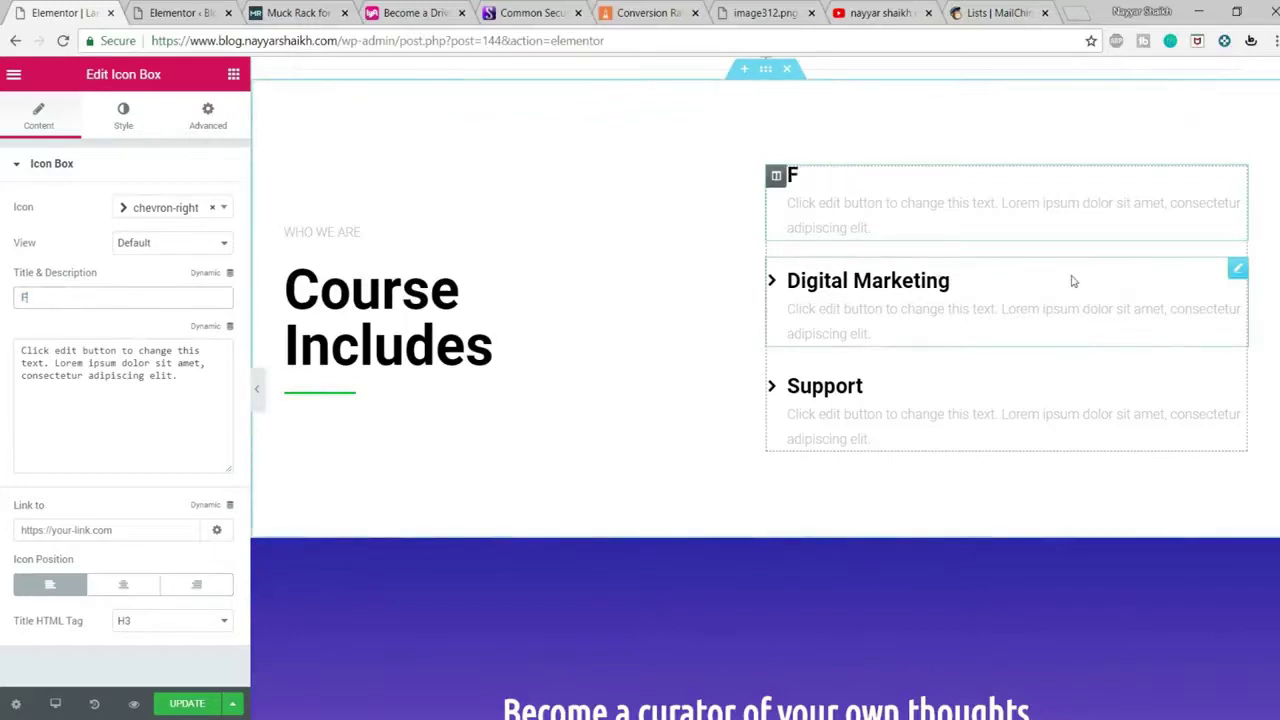
{"action": "type", "text": "ree Theme"}
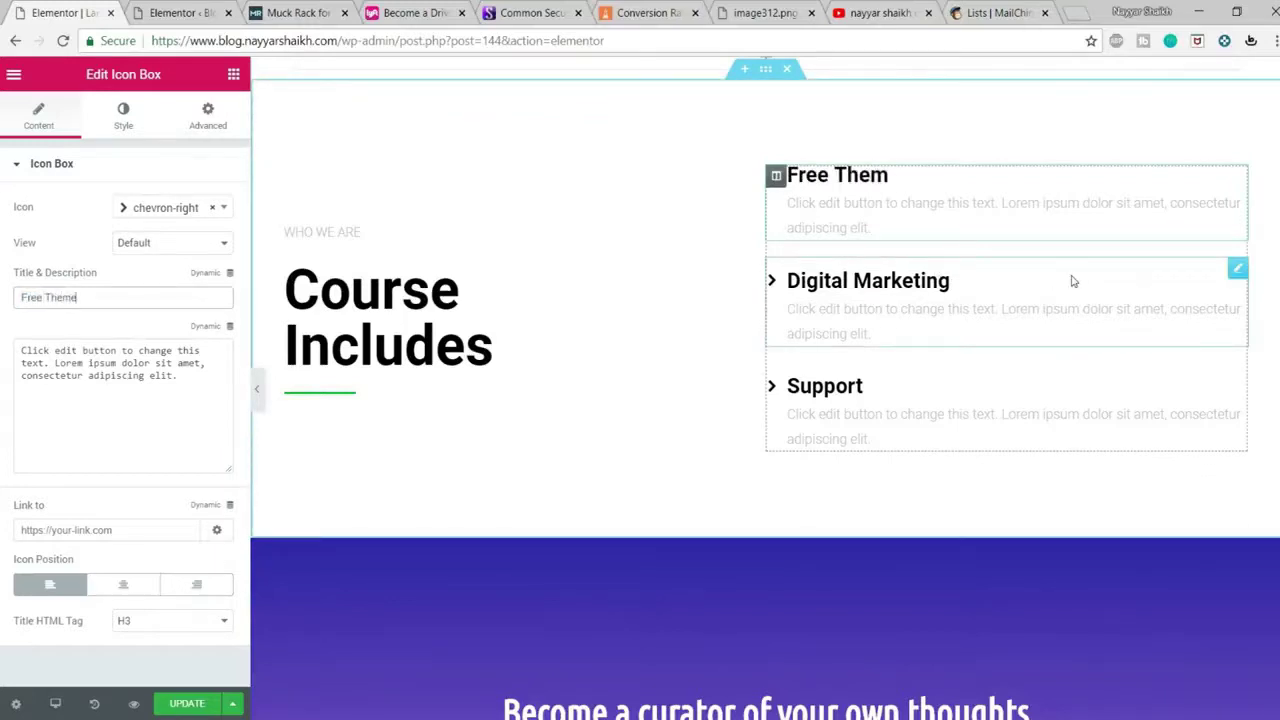
- Replace the item's placeholder description with 'Free theme in the Course'
{"action": "left_click", "coordinate": [157, 420]}
{"action": "key", "text": "ctrl+a"}
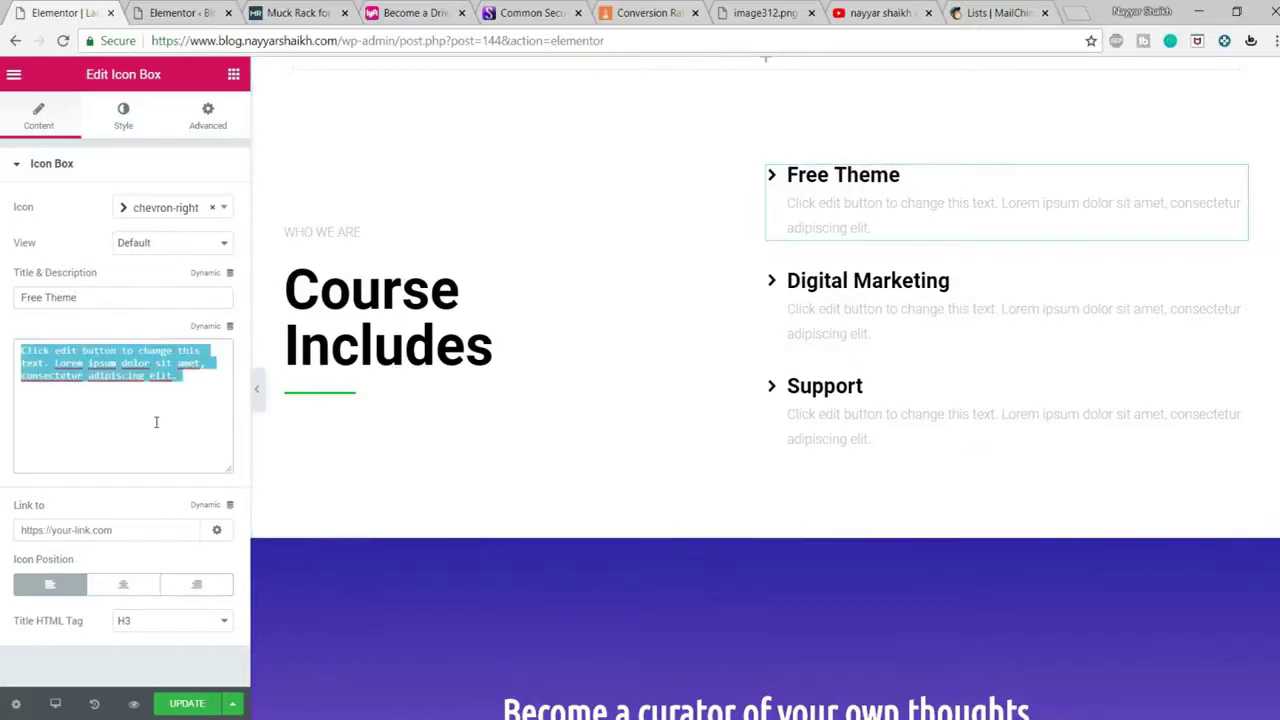
{"action": "type", "text": "Free theme in the Course"}
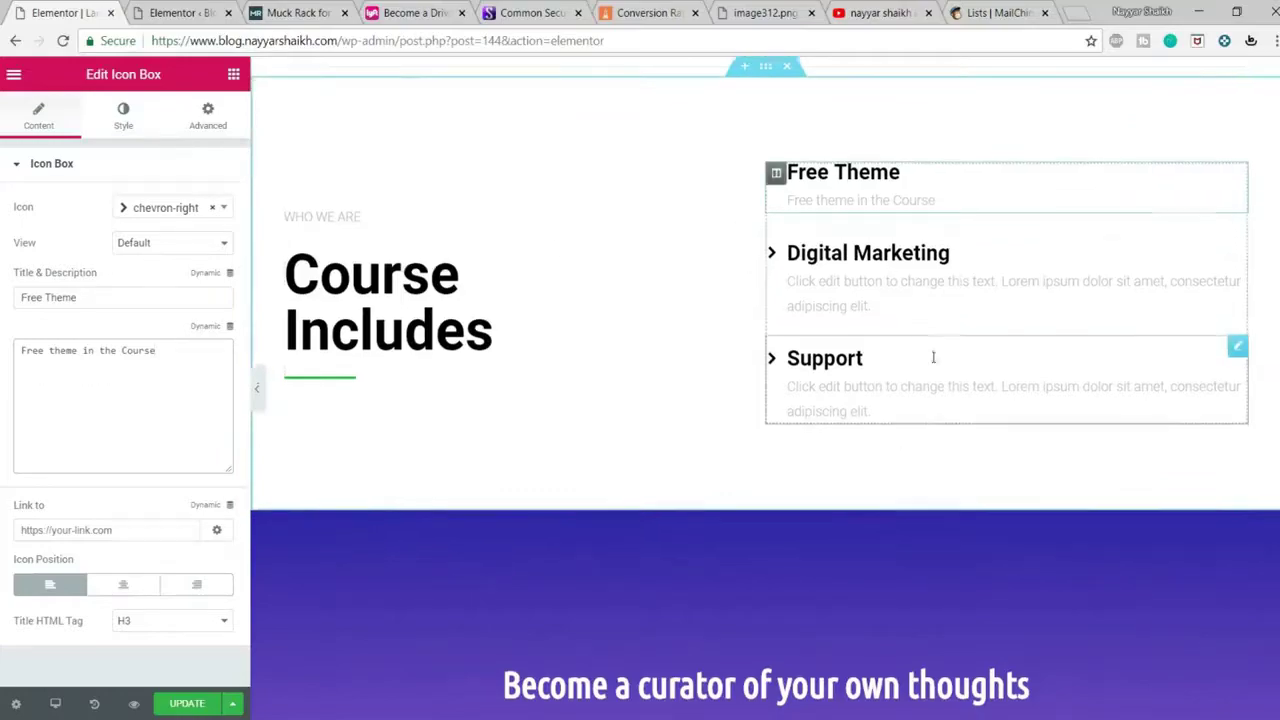
{"action": "scroll", "coordinate": [934, 357], "scroll_direction": "down", "scroll_amount": 3}
{"action": "scroll", "coordinate": [931, 373], "scroll_direction": "up", "scroll_amount": 3}
{"action": "scroll", "coordinate": [931, 372], "scroll_direction": "down", "scroll_amount": 3}
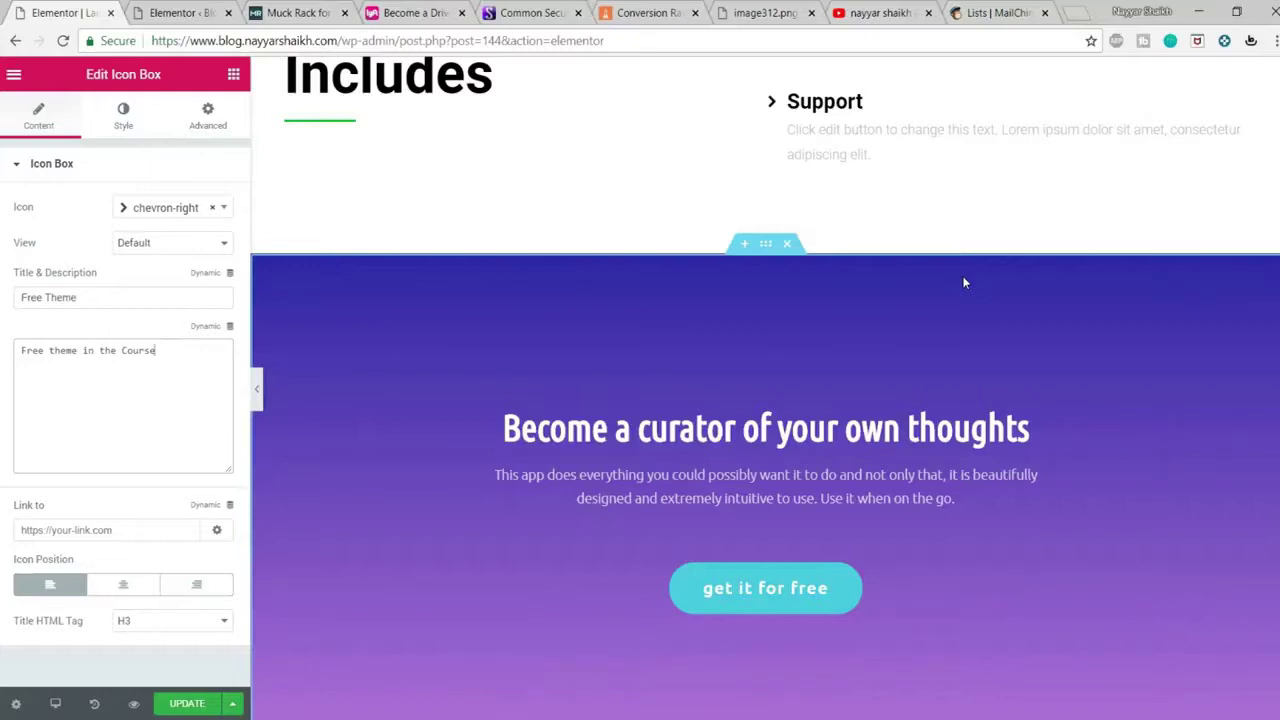
- Insert the dark Testimonials library block in a new section above the purple banner
{"action": "left_click", "coordinate": [744, 247]}
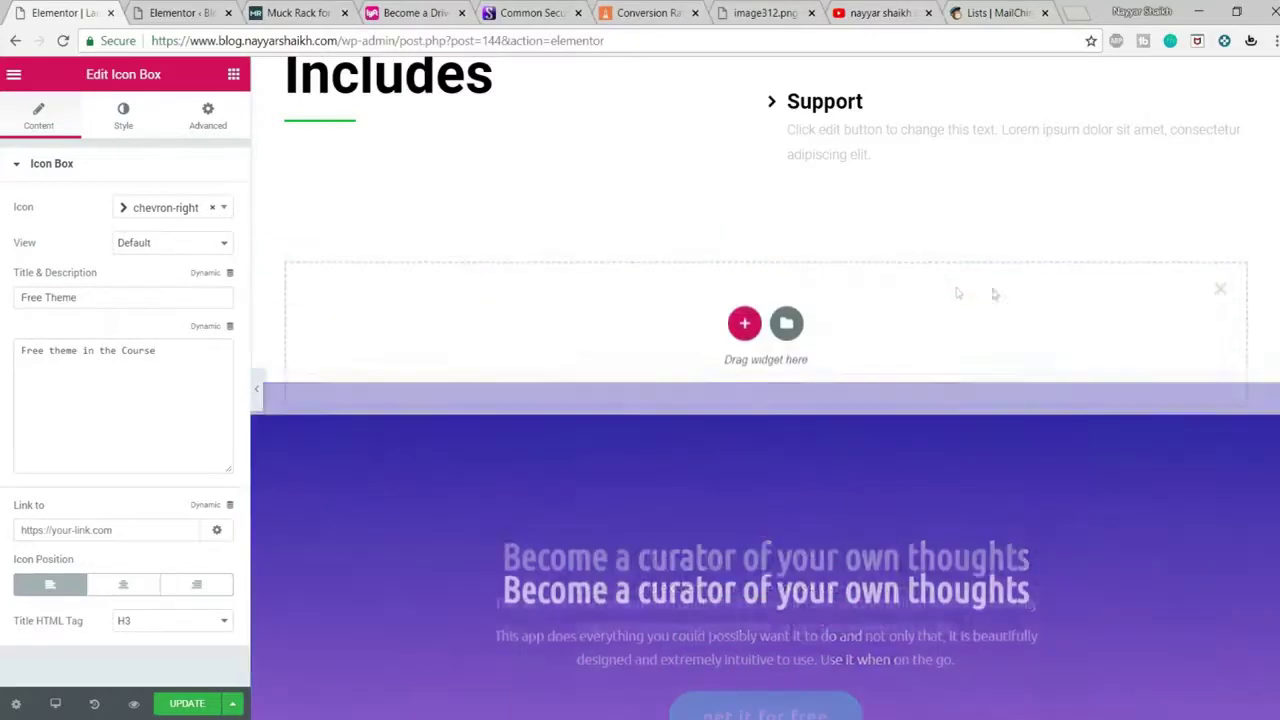
{"action": "left_click", "coordinate": [786, 326]}
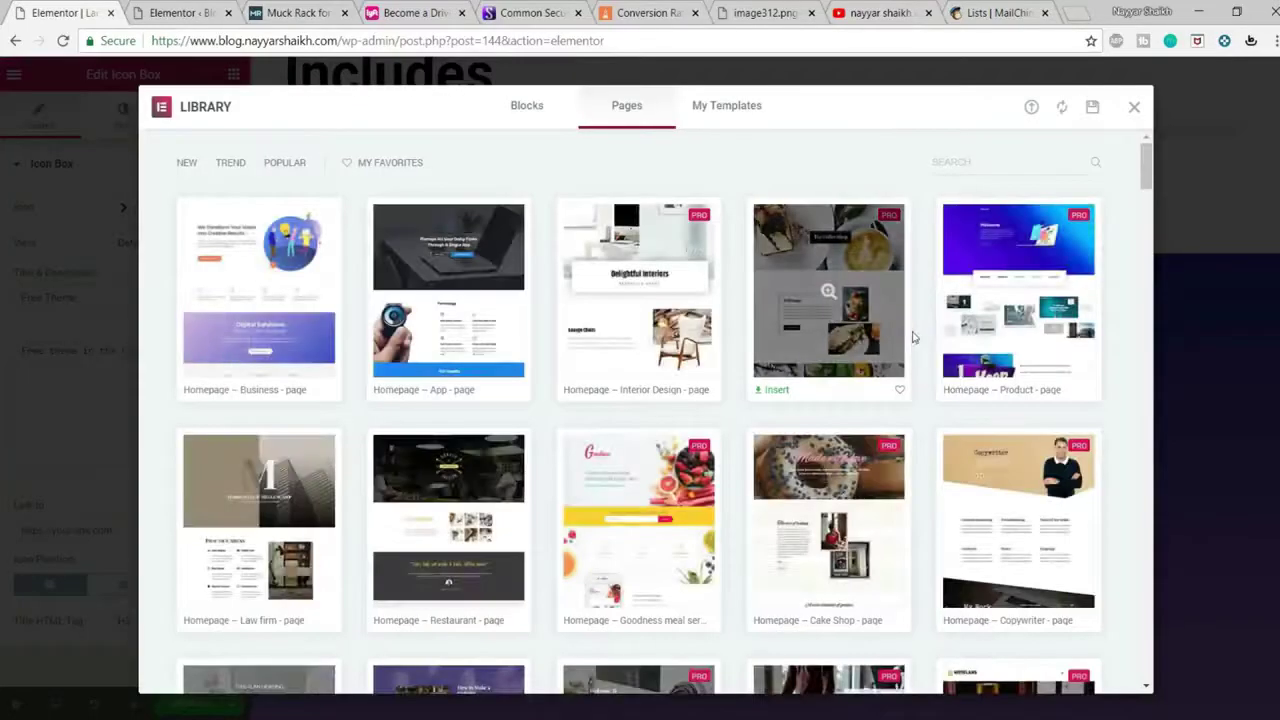
{"action": "left_click", "coordinate": [510, 117]}
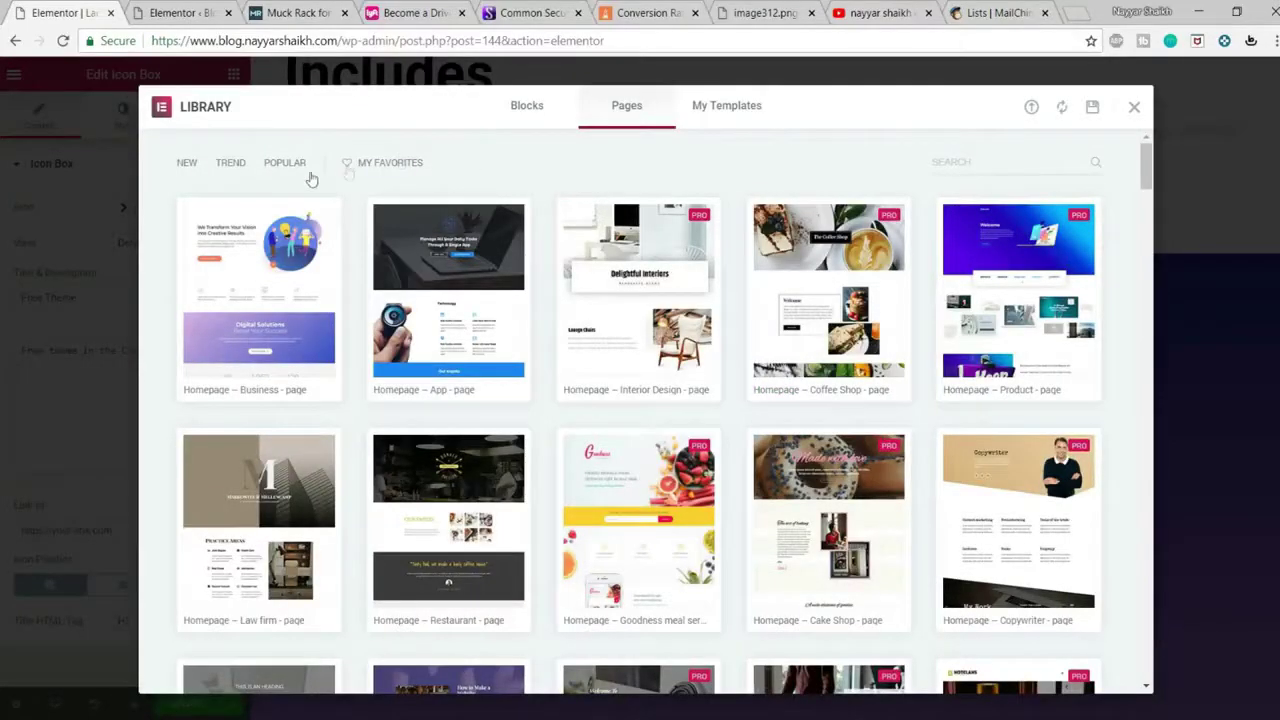
{"action": "left_click", "coordinate": [231, 166]}
{"action": "scroll", "coordinate": [228, 300], "scroll_direction": "down", "scroll_amount": 2}
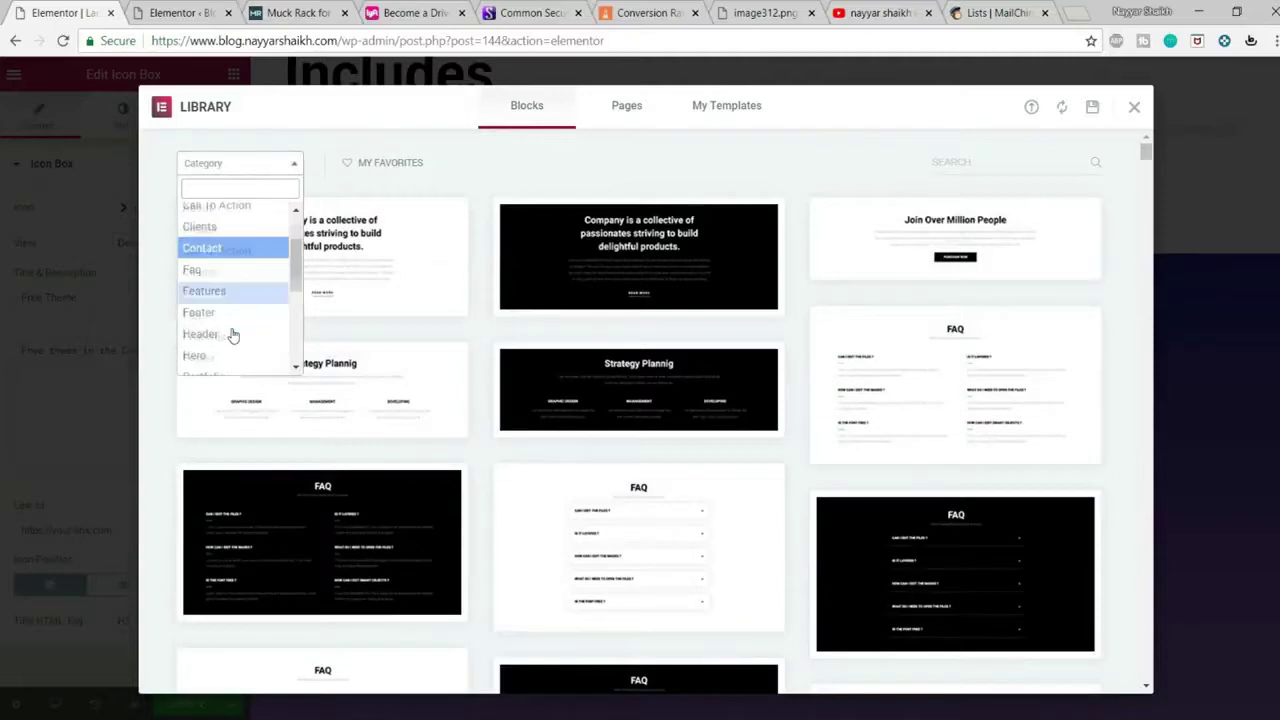
{"action": "scroll", "coordinate": [240, 266], "scroll_direction": "down", "scroll_amount": 2}
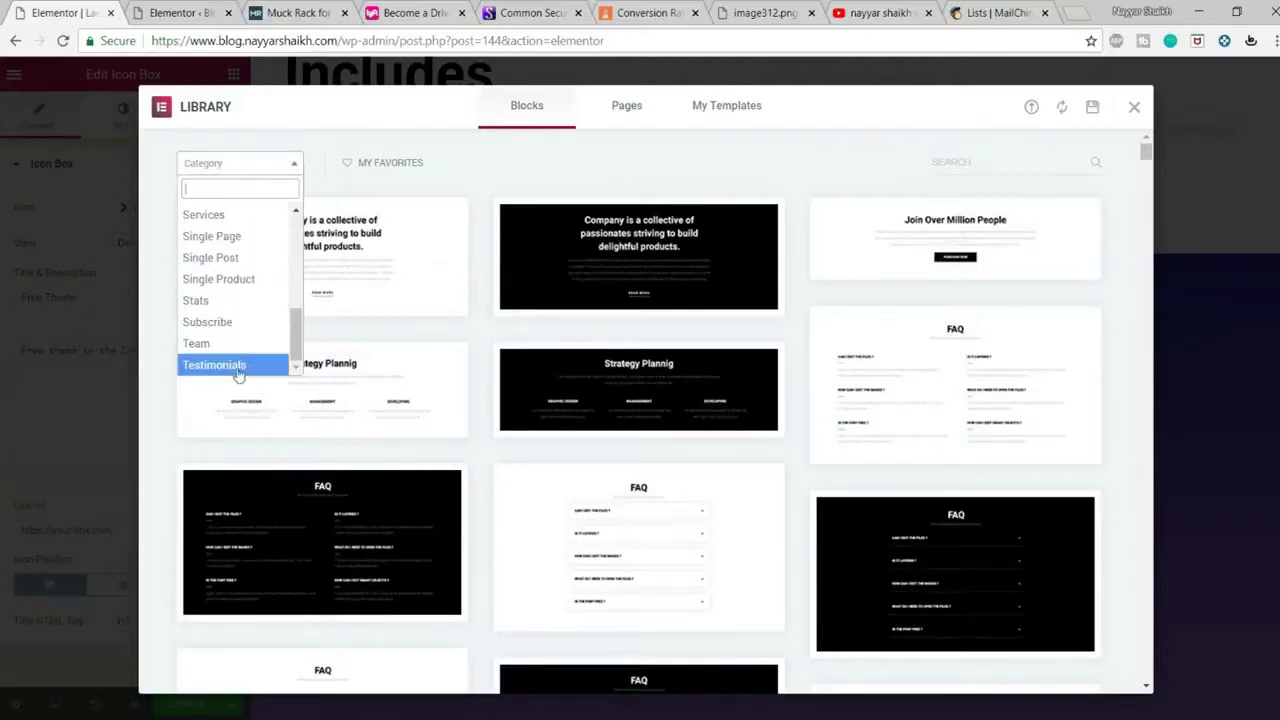
{"action": "left_click", "coordinate": [238, 370]}
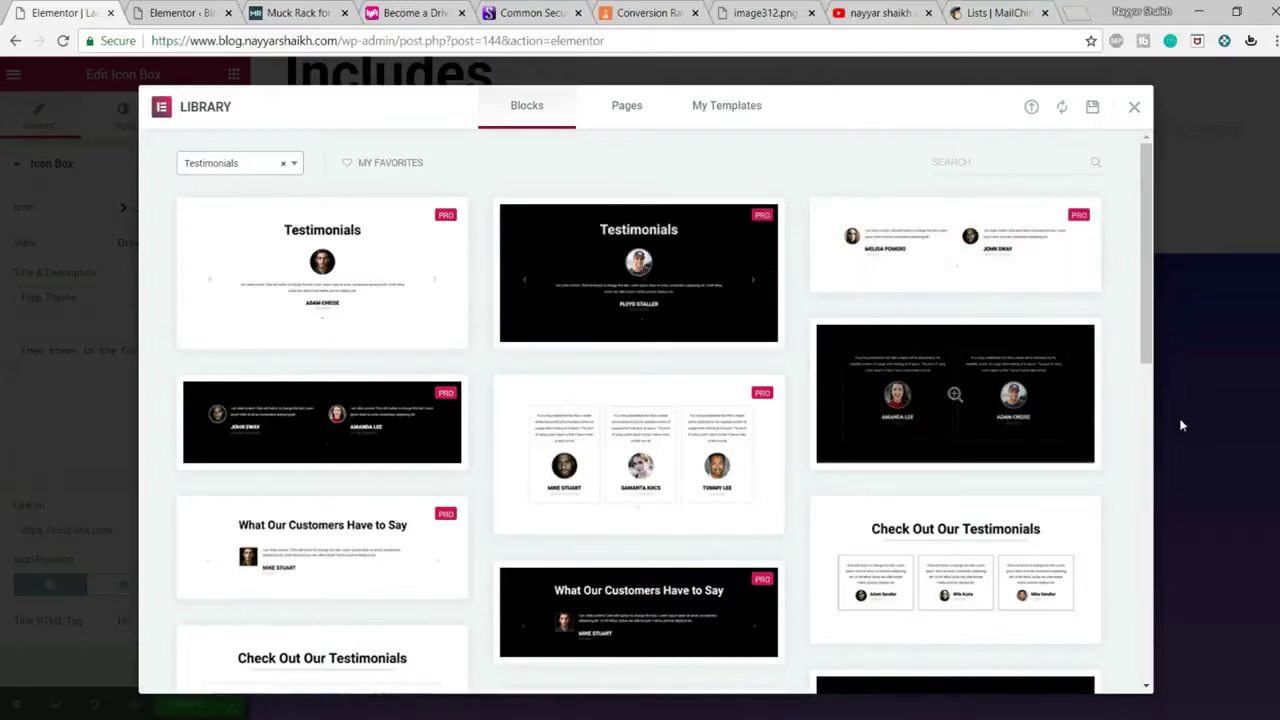
{"action": "scroll", "coordinate": [660, 465], "scroll_direction": "down", "scroll_amount": 2}
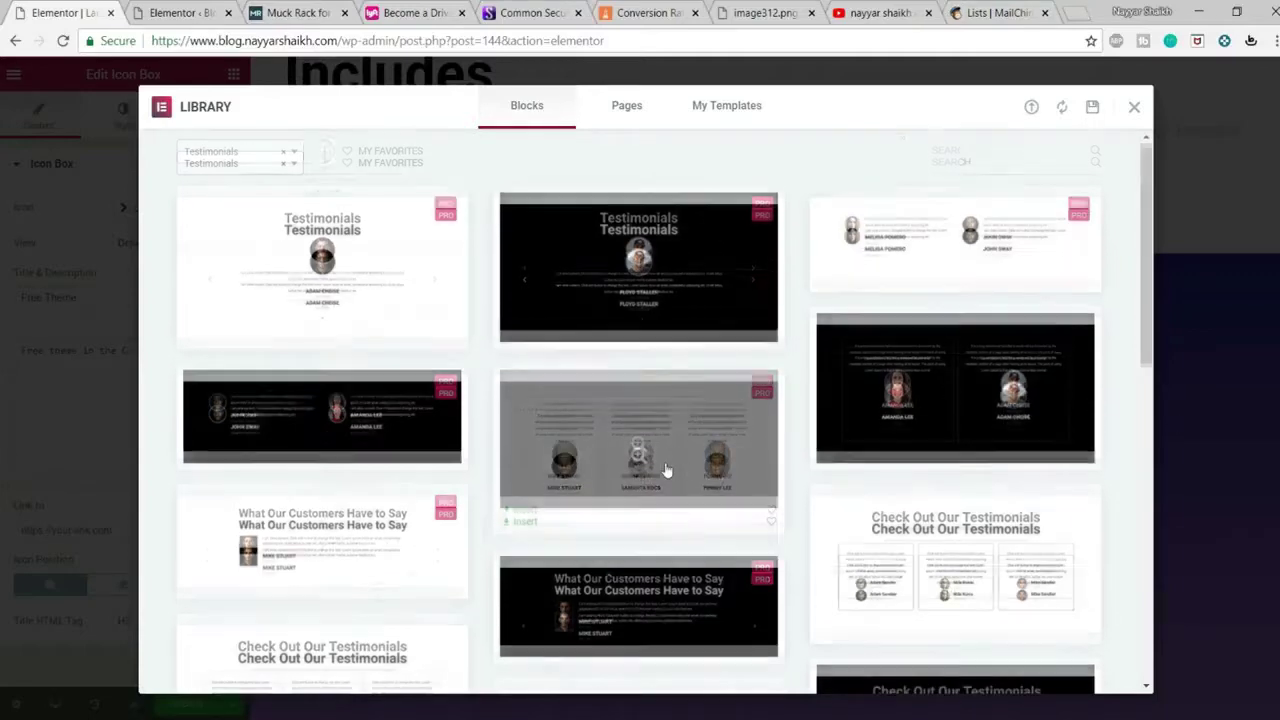
{"action": "scroll", "coordinate": [668, 292], "scroll_direction": "up", "scroll_amount": 2}
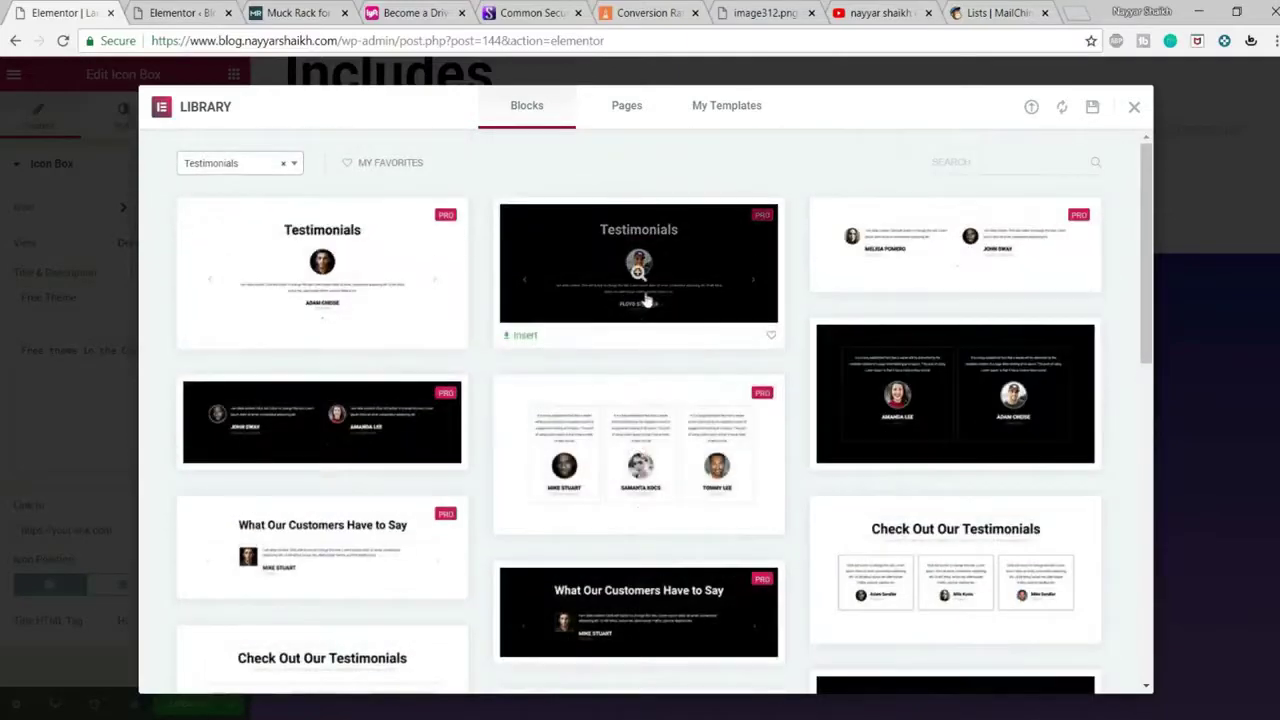
{"action": "left_click", "coordinate": [521, 337]}
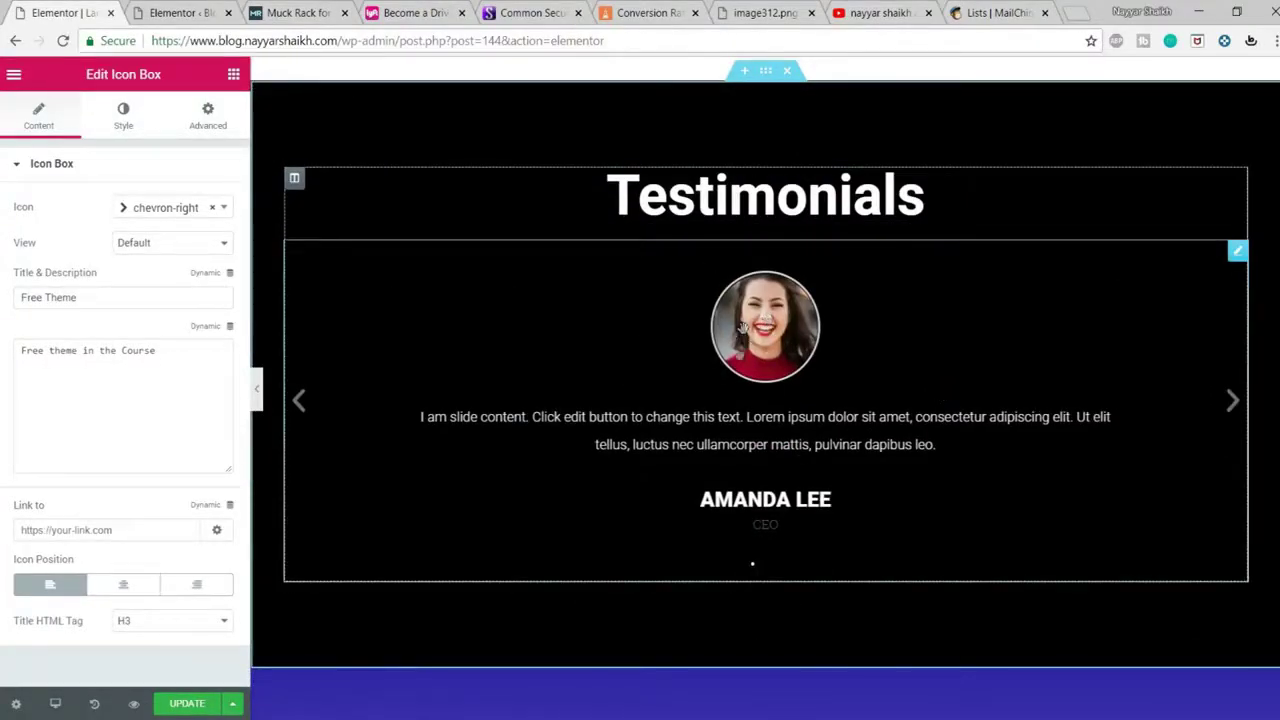
- Open the Testimonial Carousel's settings and expand slide Item #1's content, photo, name and title fields
{"action": "left_click", "coordinate": [730, 440]}
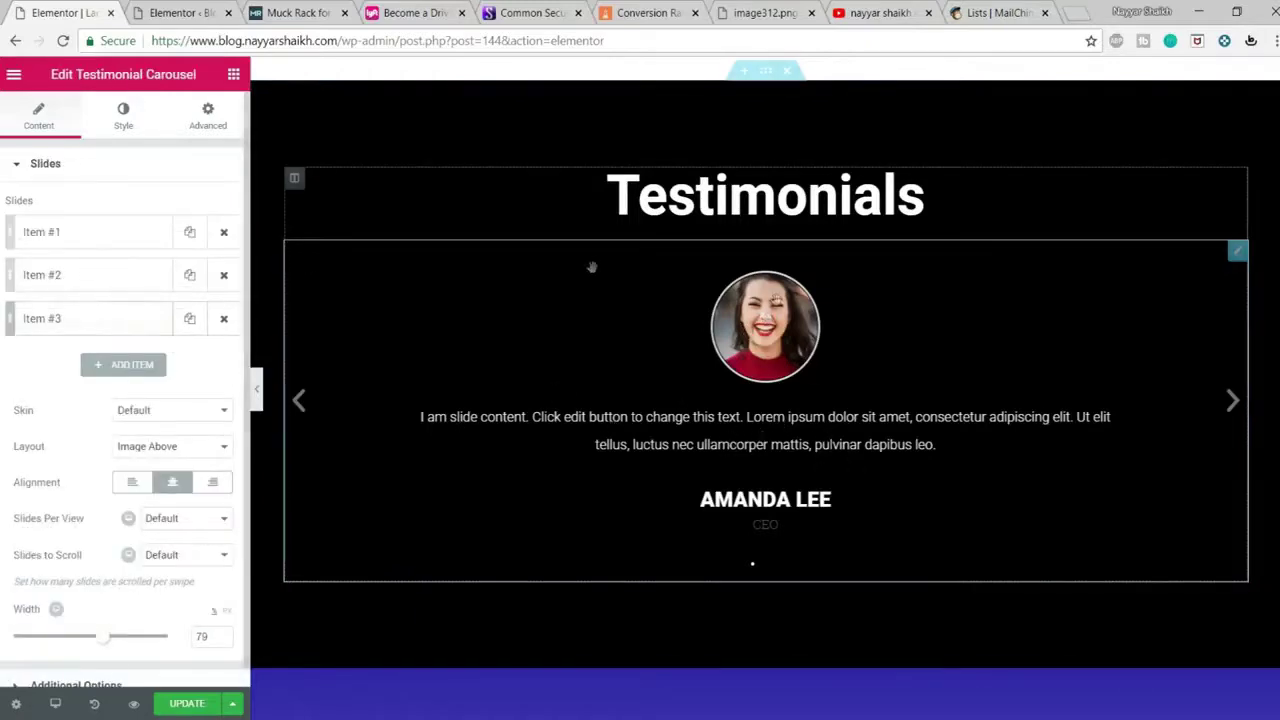
{"action": "left_click", "coordinate": [103, 232]}
{"action": "mouse_move", "coordinate": [156, 456]}
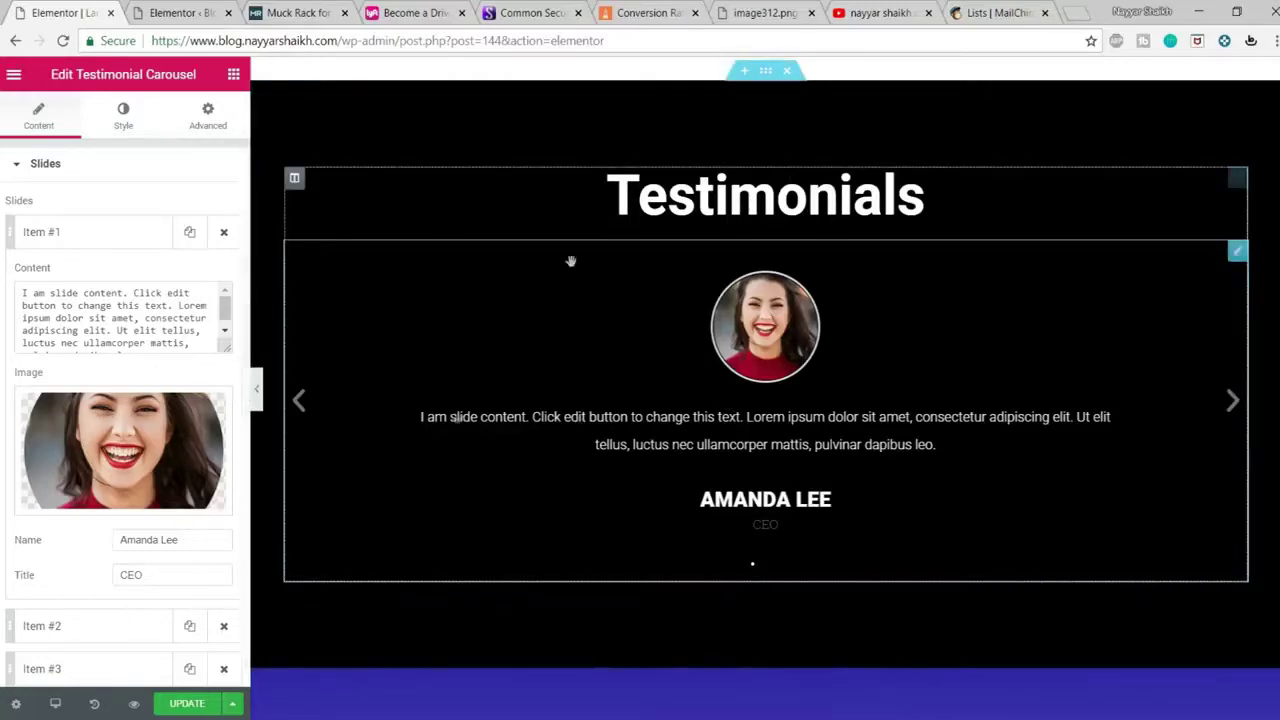
{"action": "left_click", "coordinate": [867, 14]}
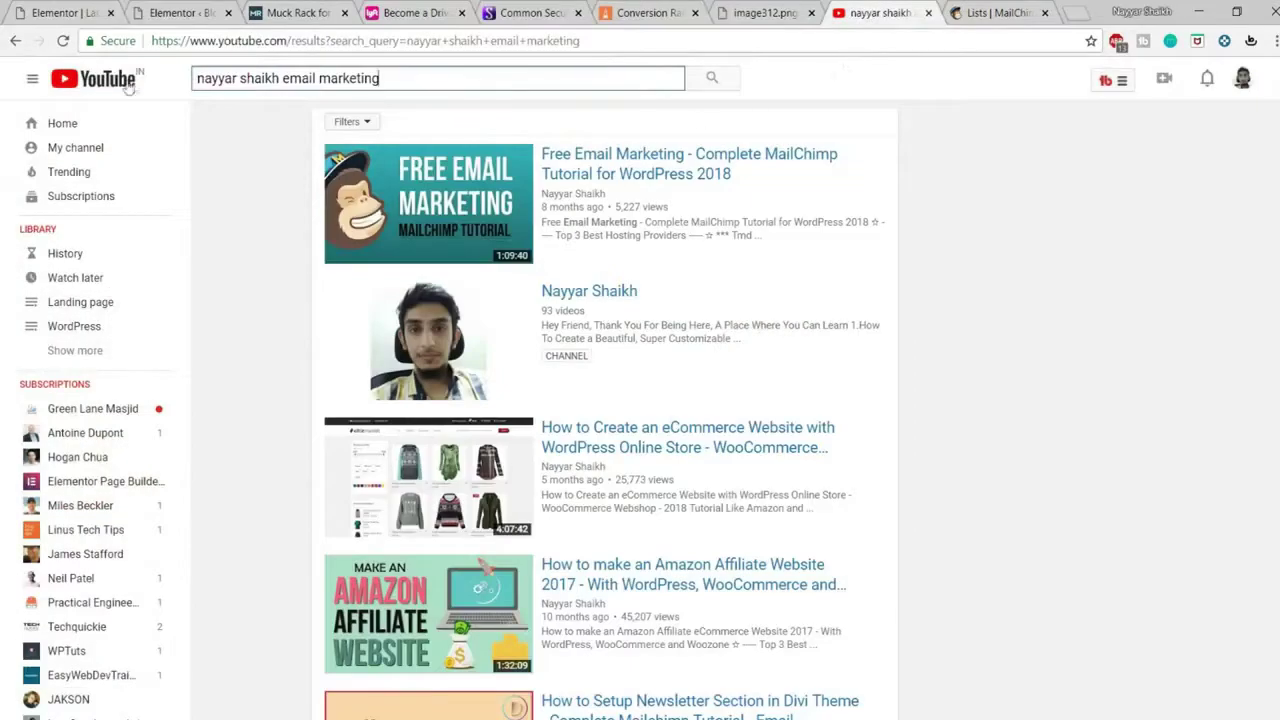
{"action": "left_click", "coordinate": [68, 13]}
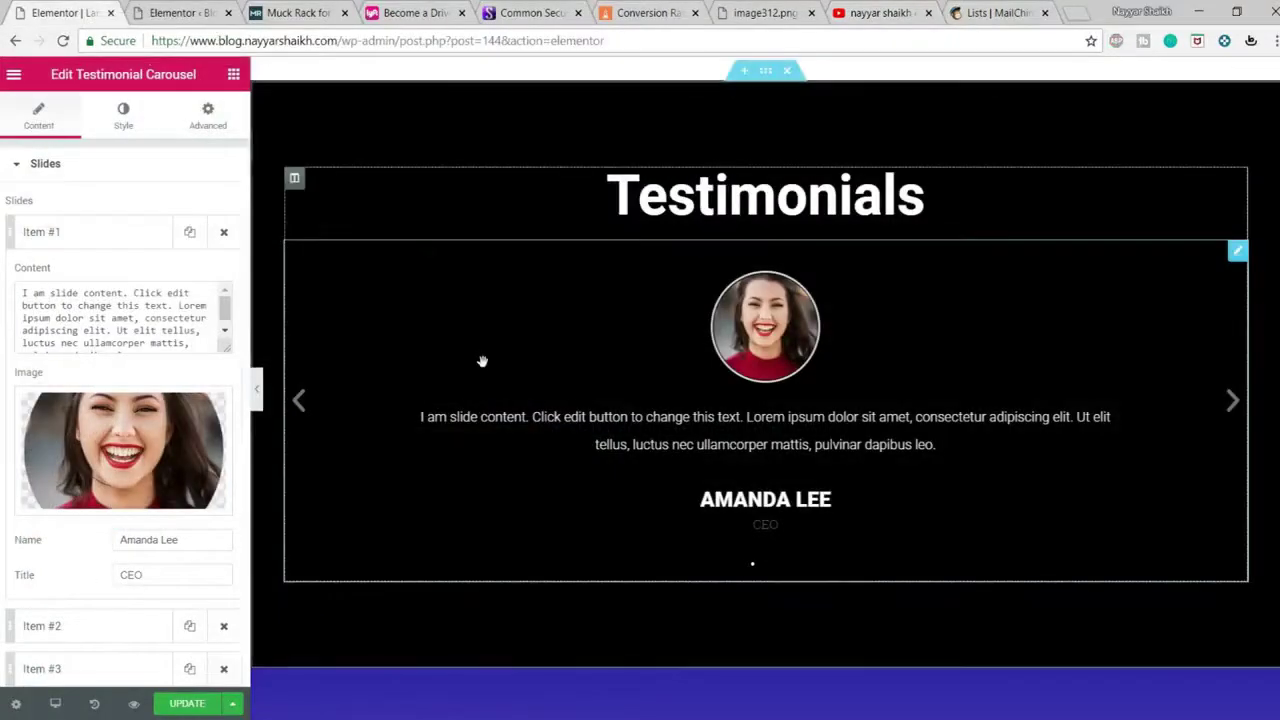
{"action": "scroll", "coordinate": [785, 444], "scroll_direction": "up", "scroll_amount": 2}
{"action": "scroll", "coordinate": [785, 444], "scroll_direction": "down", "scroll_amount": 2}
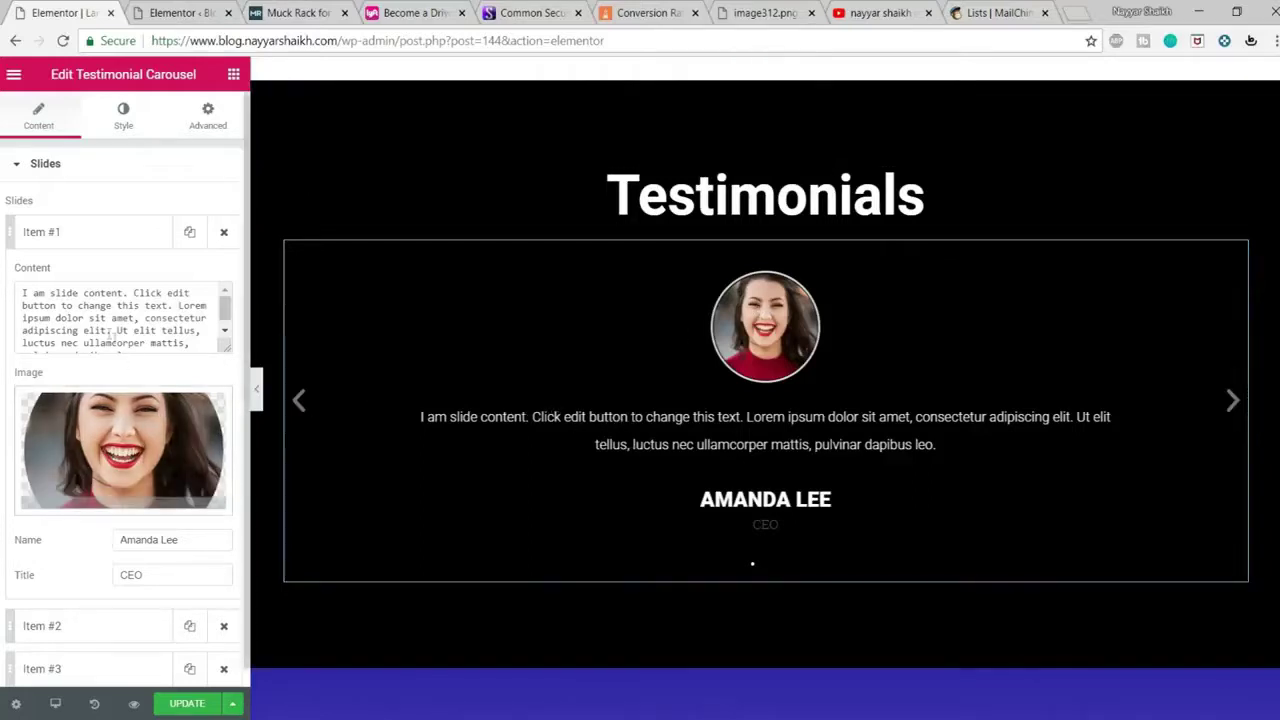
- Change the first slide's quote text to 'Awesome Course'
{"action": "left_click", "coordinate": [82, 304]}
{"action": "key", "text": "ctrl+a"}
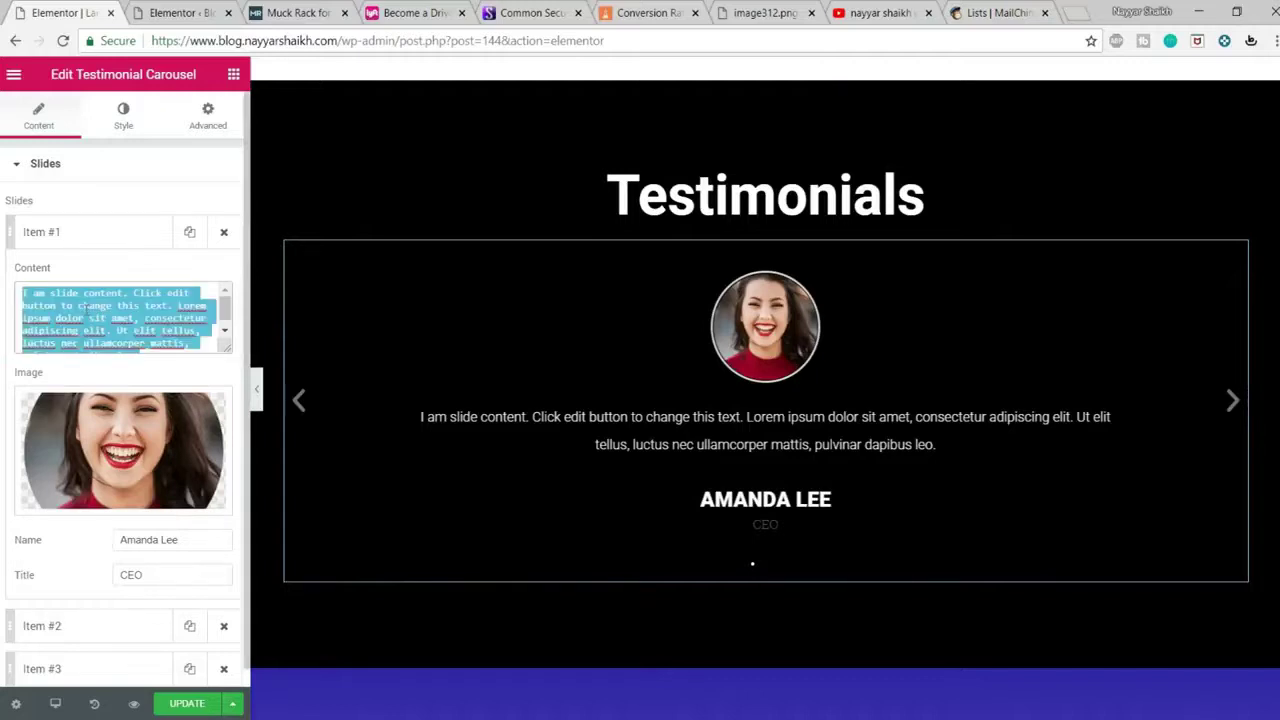
{"action": "type", "text": "A"}
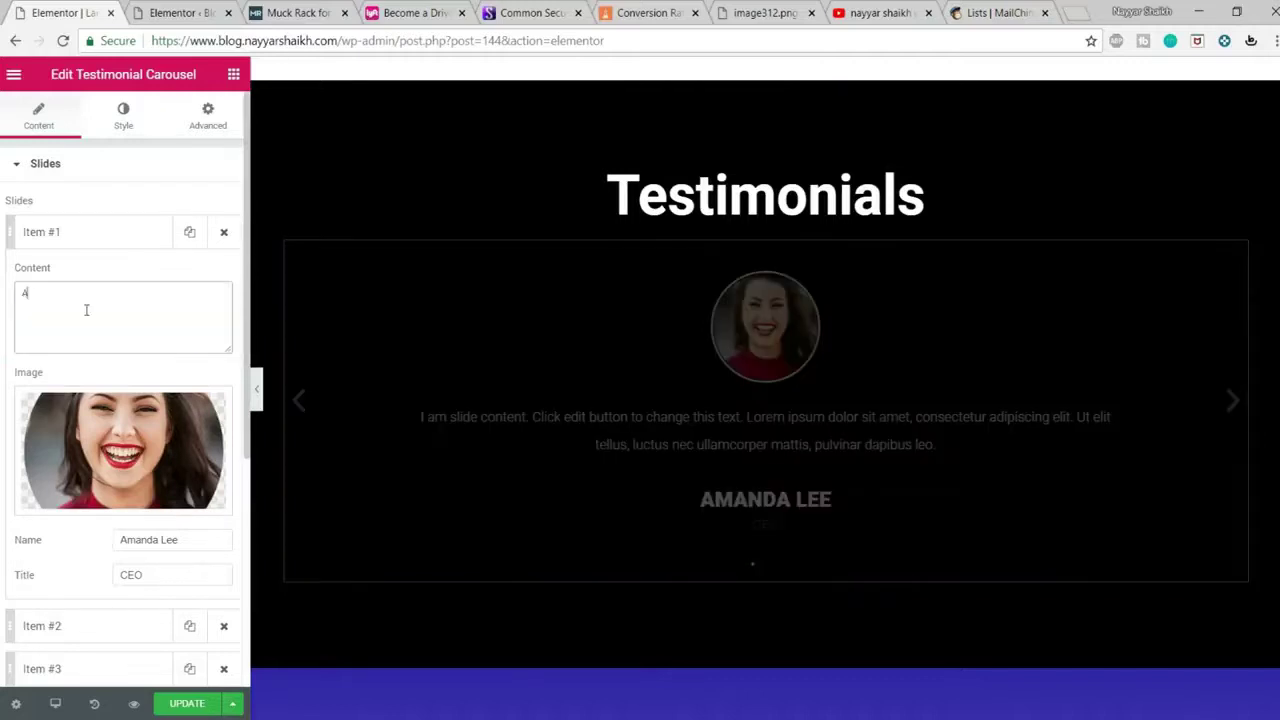
{"action": "type", "text": "wesome Course"}
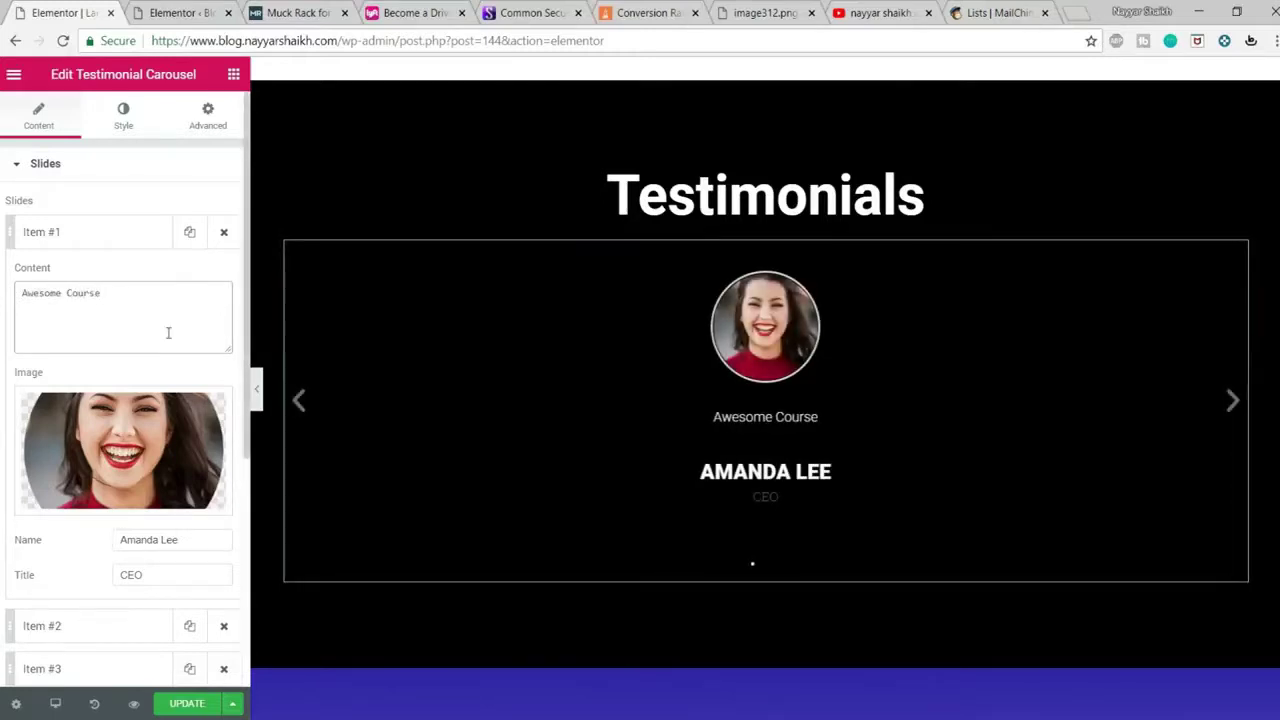
{"action": "scroll", "coordinate": [179, 380], "scroll_direction": "down", "scroll_amount": 1}
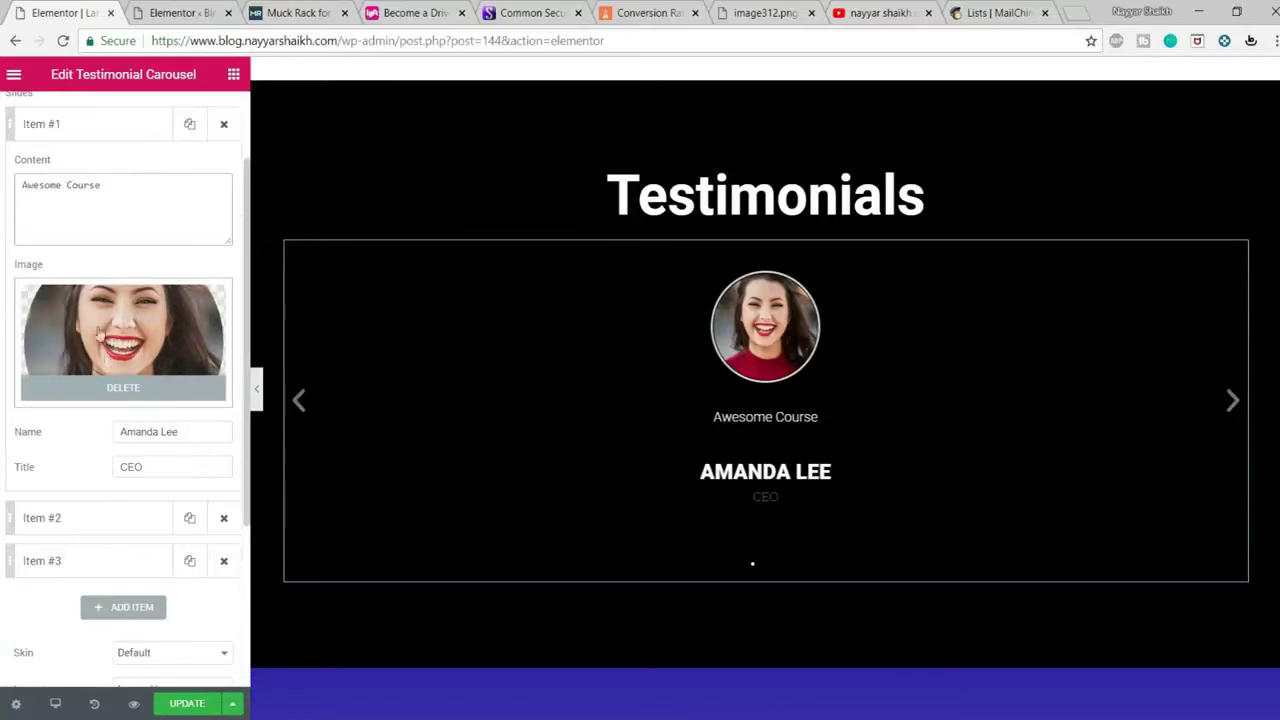
- Enter the reviewer's name and set the job title to 'Manager - ABC Inc.'
{"action": "left_click_drag", "start_coordinate": [197, 424], "coordinate": [45, 437]}
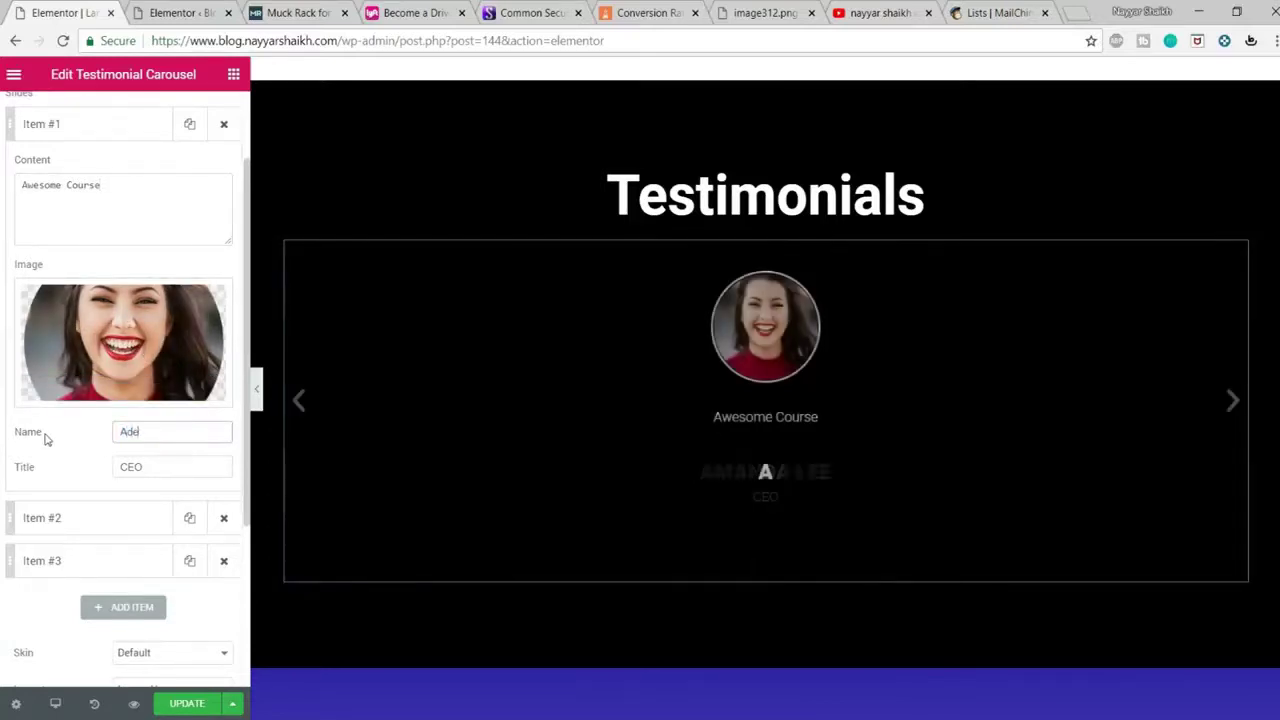
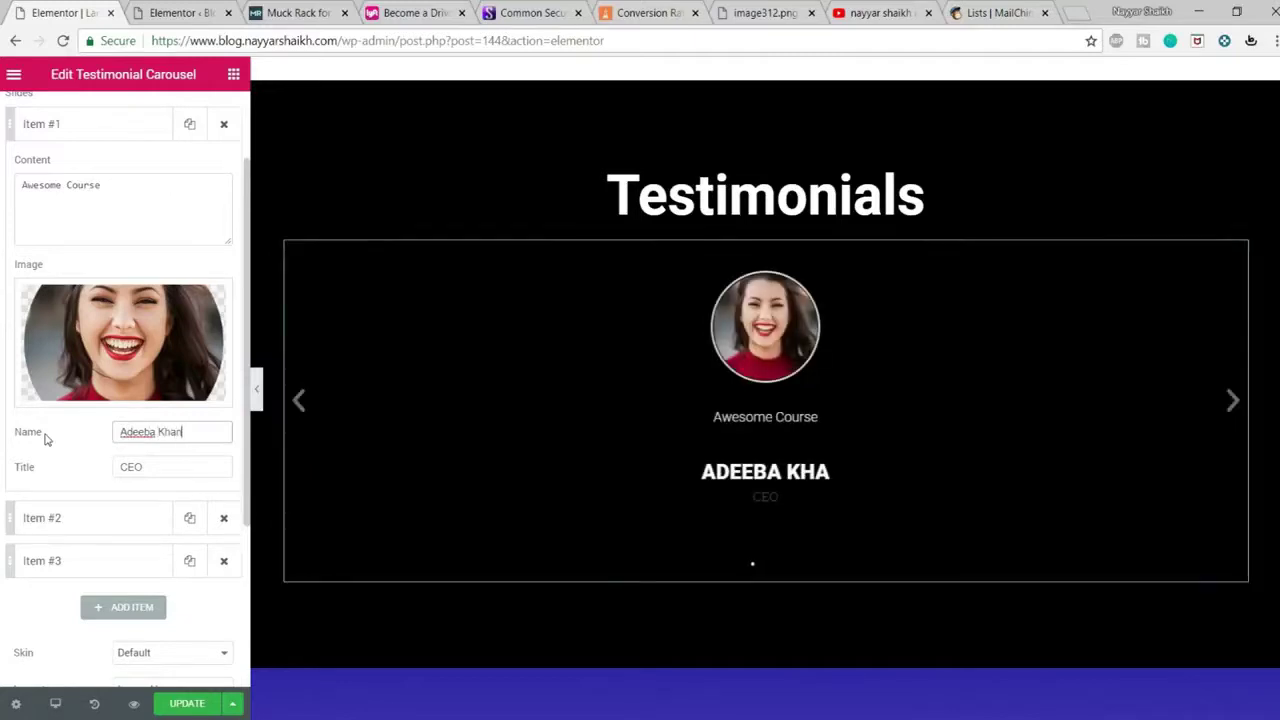
{"action": "left_click", "coordinate": [171, 467]}
{"action": "left_click_drag", "start_coordinate": [171, 469], "coordinate": [95, 476]}
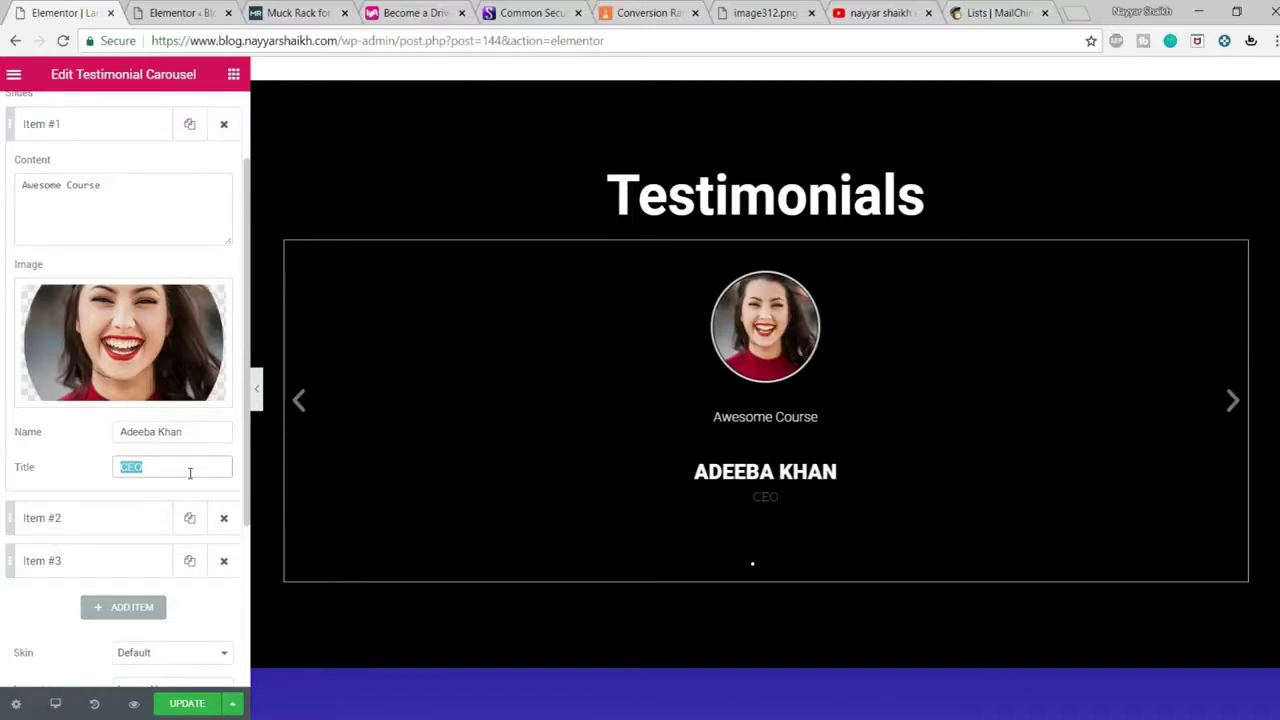
{"action": "type", "text": "Manager"}
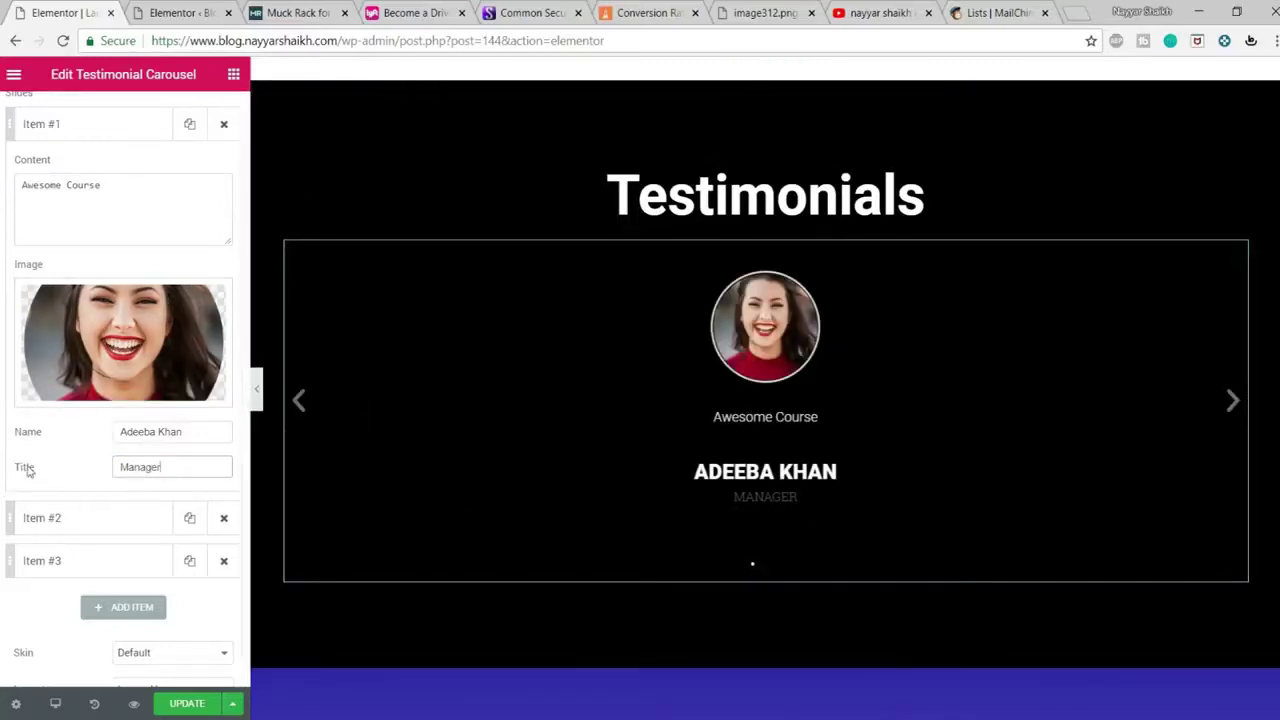
{"action": "left_click_drag", "start_coordinate": [158, 466], "coordinate": [109, 466]}
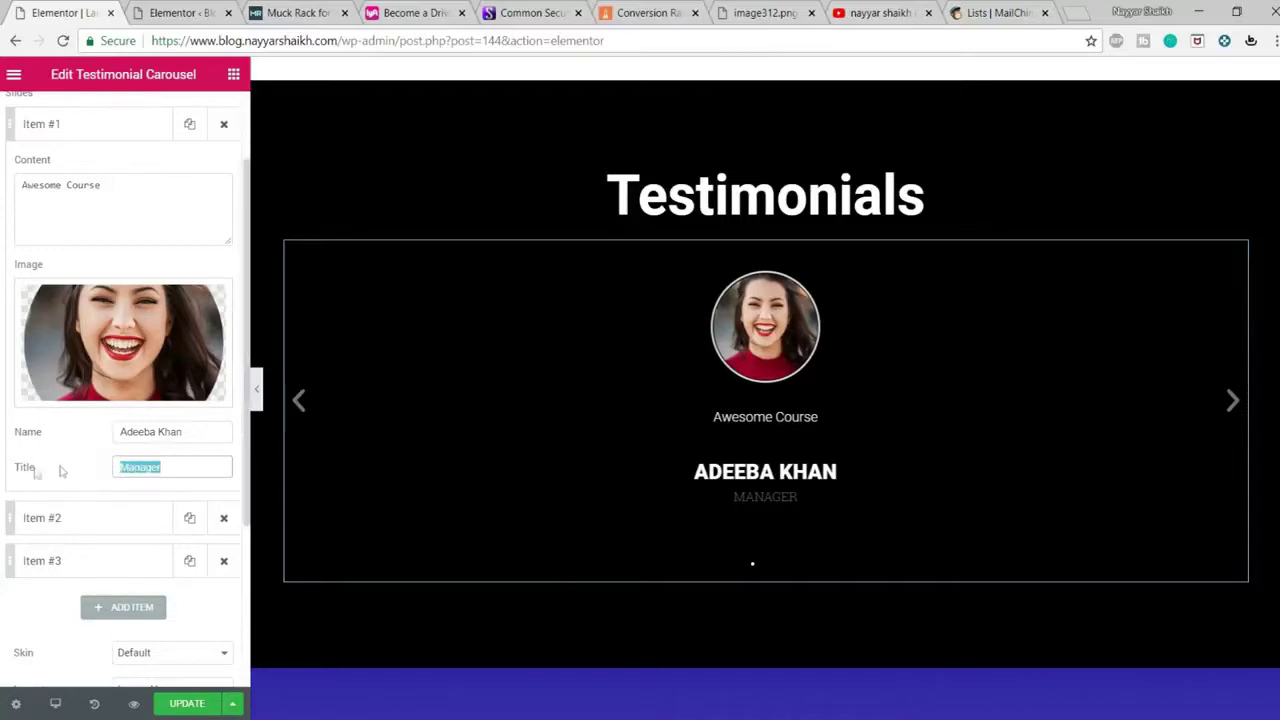
{"action": "key", "text": "End"}
{"action": "type", "text": "- A"}
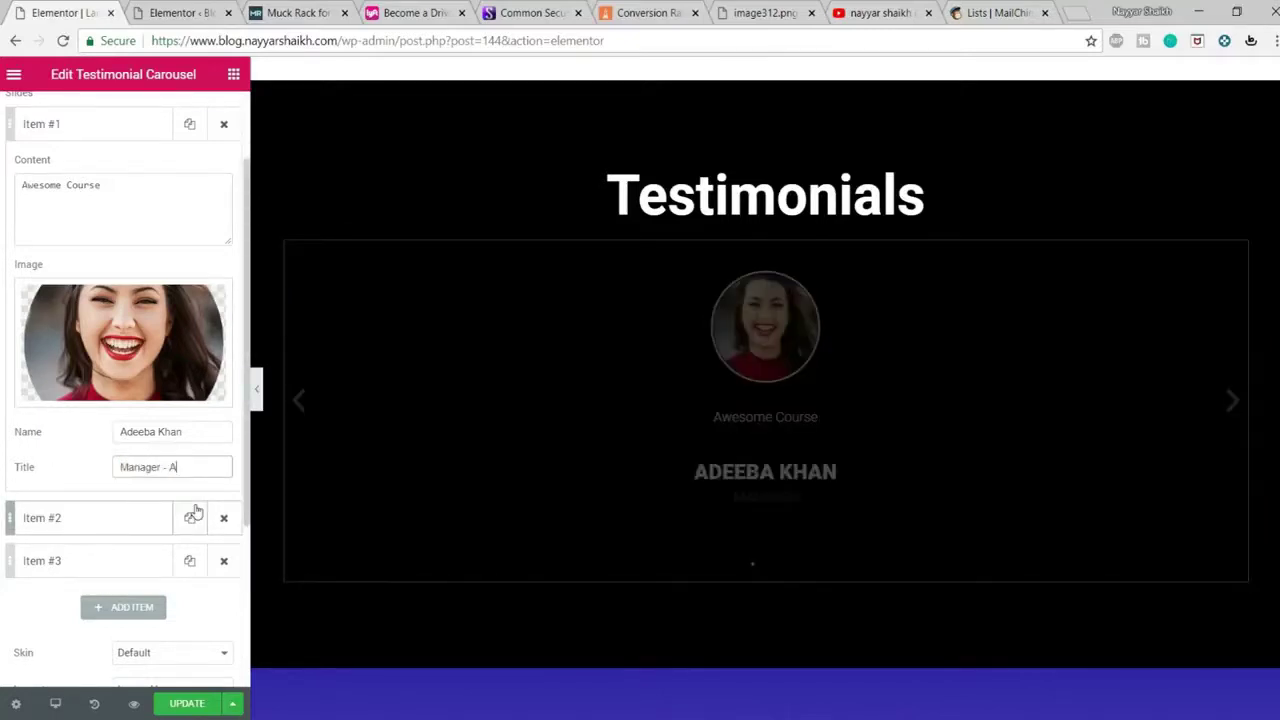
{"action": "type", "text": "BC Inc"}
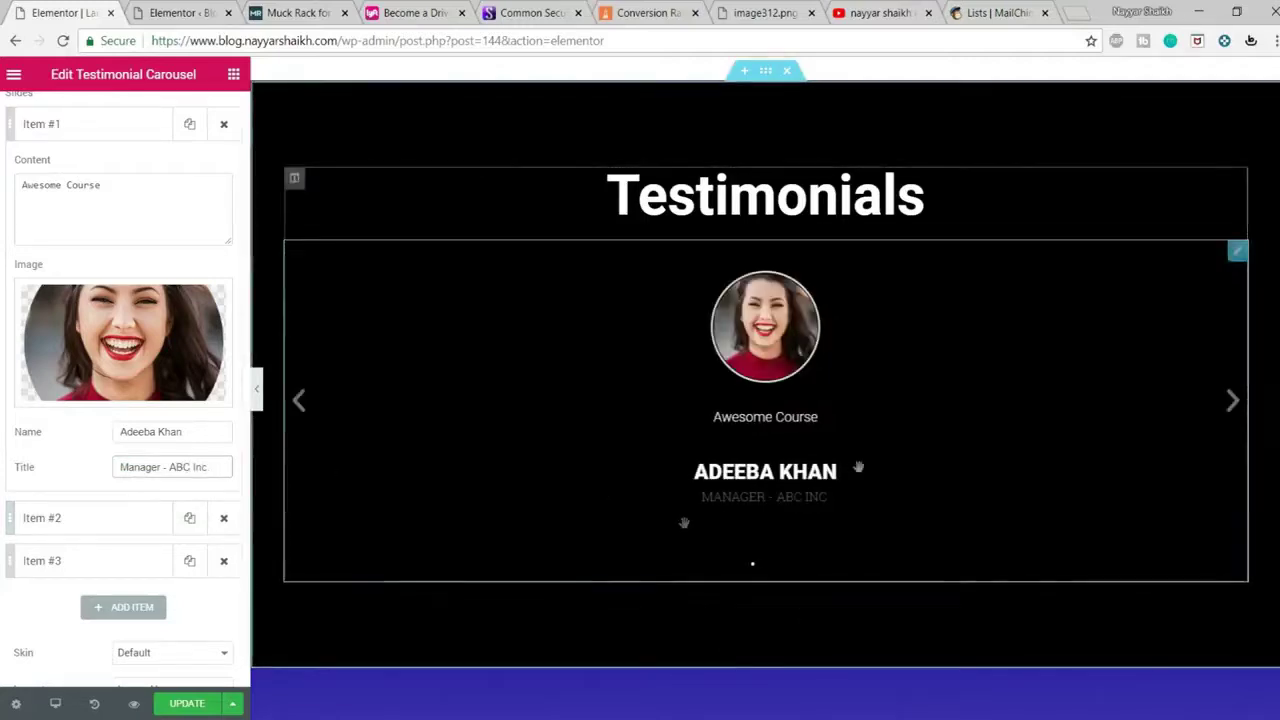
{"action": "left_click", "coordinate": [1233, 400]}
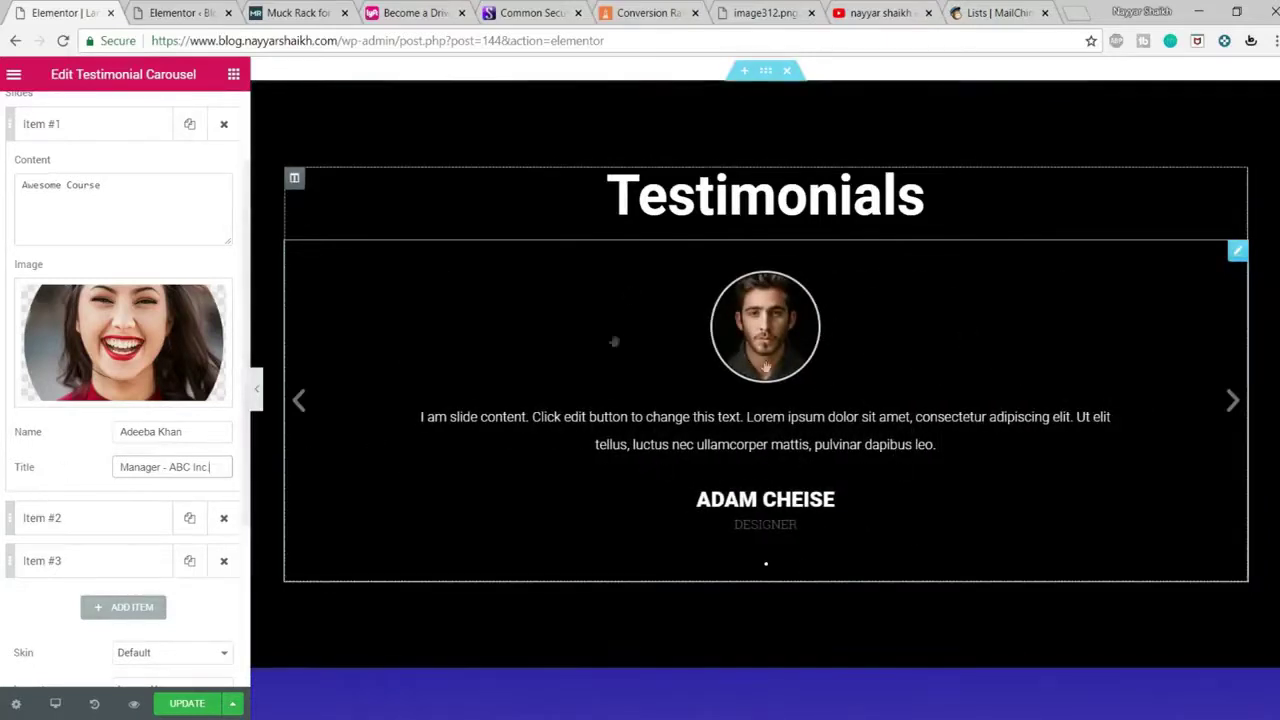
- Expand slide Item #2, showing its placeholder text, man's photo, name and Designer title
{"action": "left_click", "coordinate": [80, 522]}
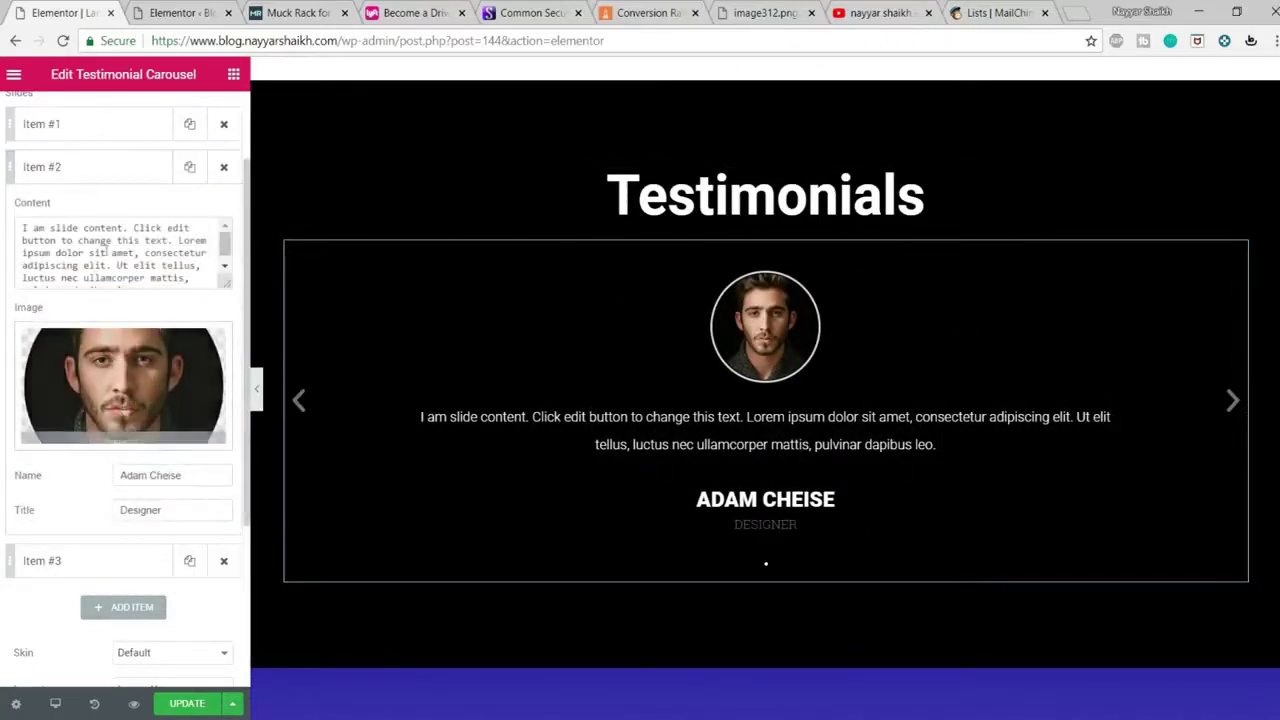
{"action": "scroll", "coordinate": [125, 410], "scroll_direction": "down", "scroll_amount": 2}
{"action": "scroll", "coordinate": [150, 440], "scroll_direction": "up", "scroll_amount": 3}
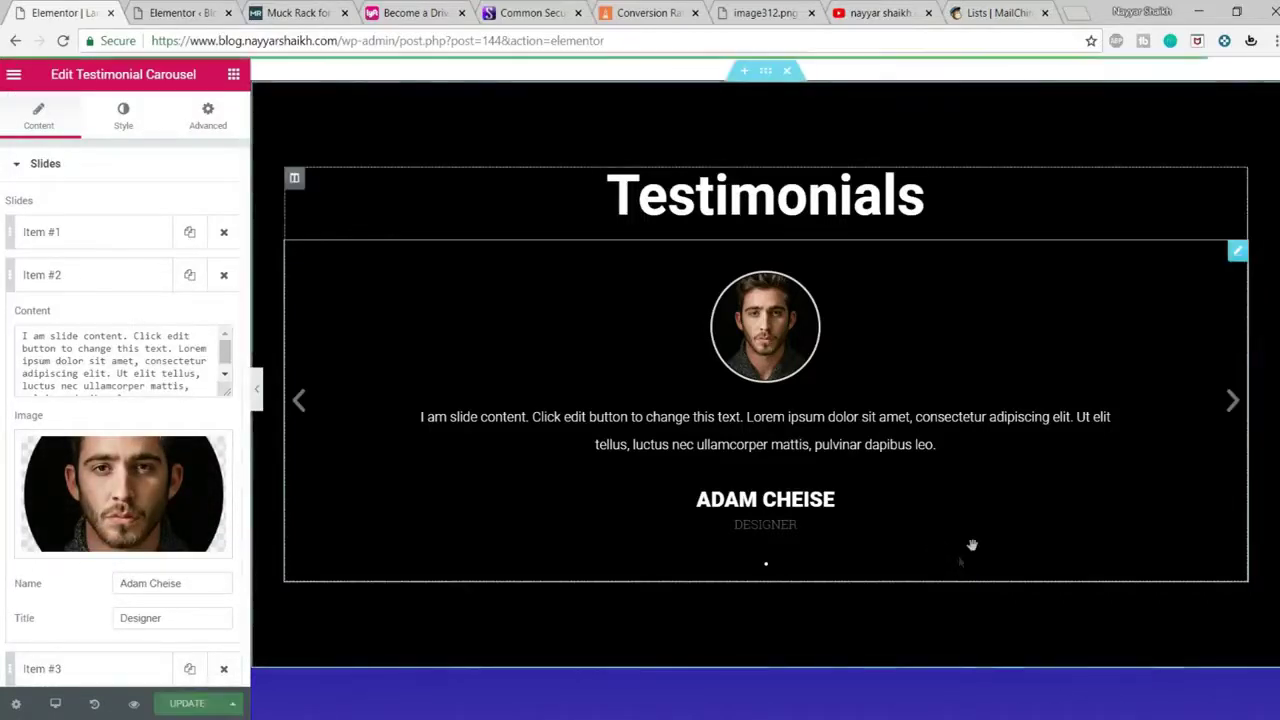
{"action": "scroll", "coordinate": [980, 555], "scroll_direction": "up", "scroll_amount": 8}
{"action": "scroll", "coordinate": [993, 555], "scroll_direction": "down", "scroll_amount": 10}
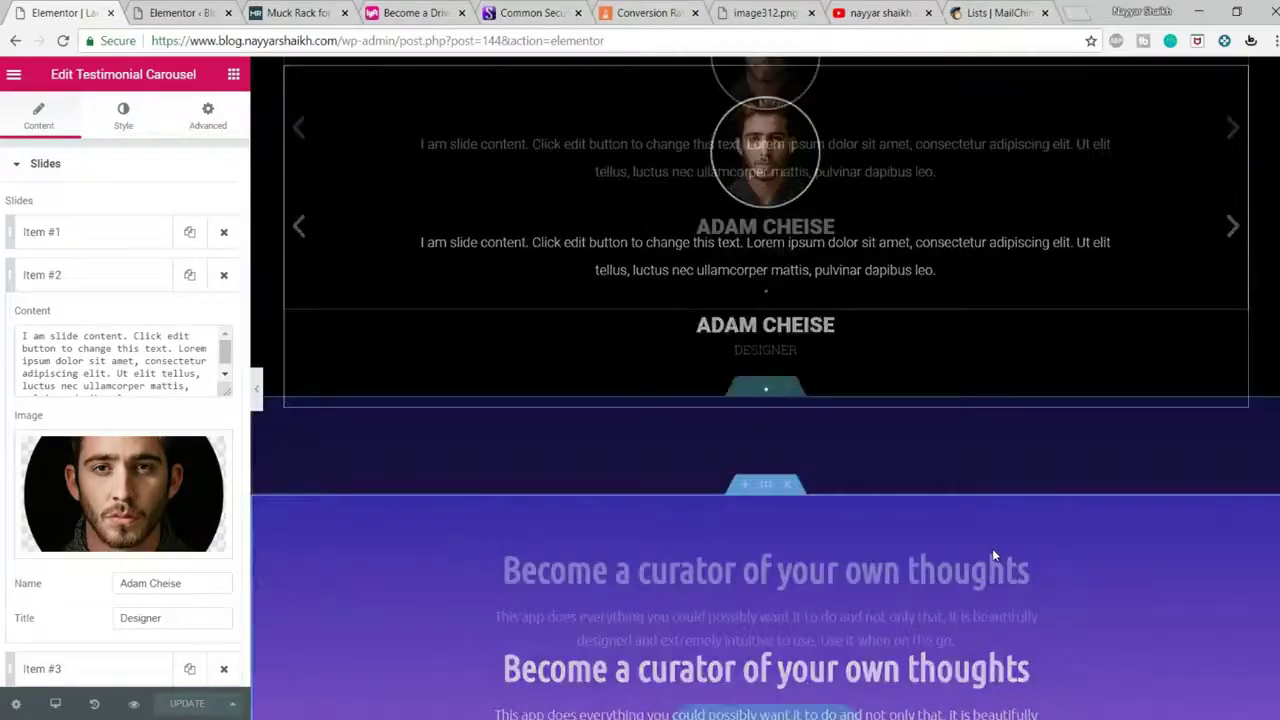
{"action": "scroll", "coordinate": [993, 555], "scroll_direction": "up", "scroll_amount": 5}
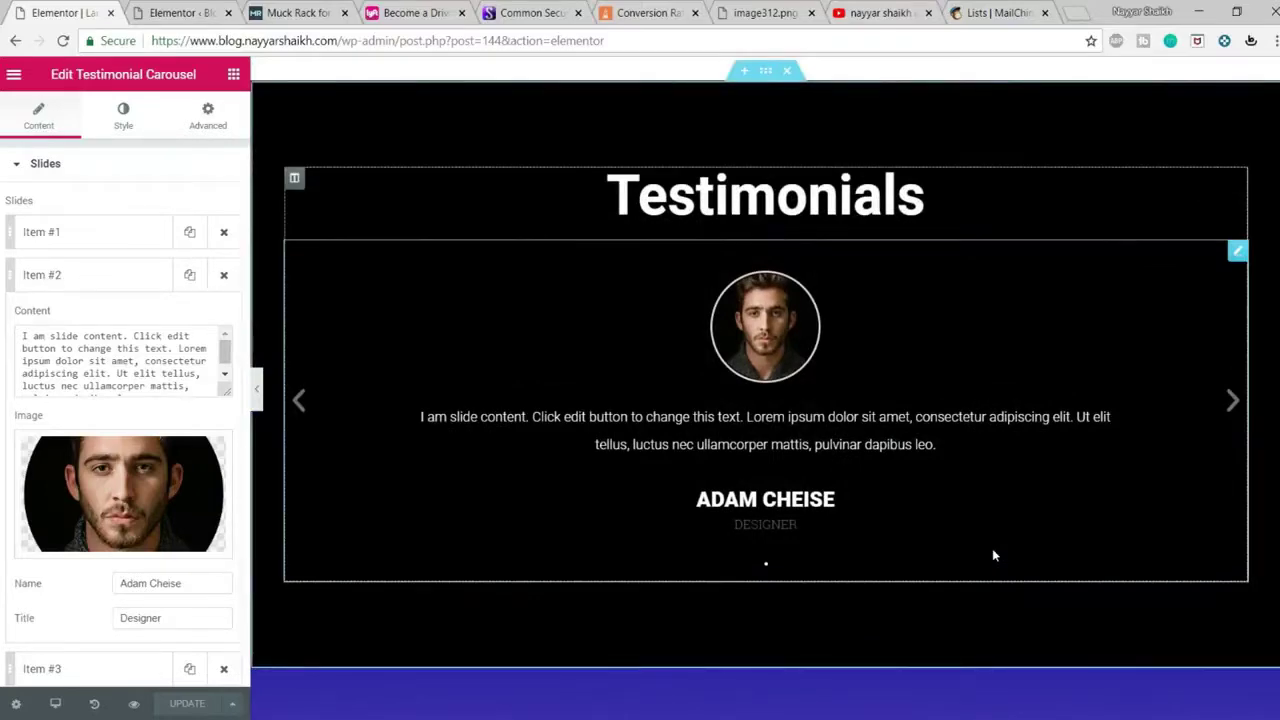
{"action": "scroll", "coordinate": [993, 555], "scroll_direction": "down", "scroll_amount": 5}
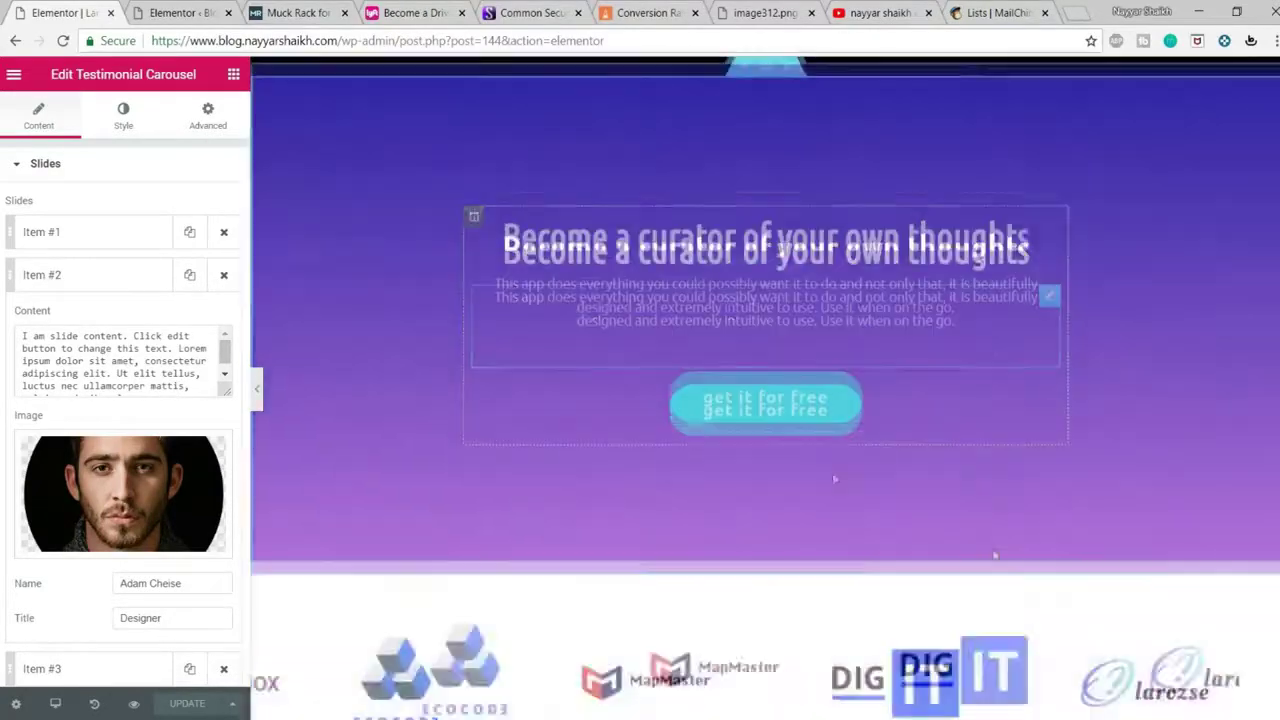
{"action": "scroll", "coordinate": [993, 418], "scroll_direction": "up", "scroll_amount": 1}
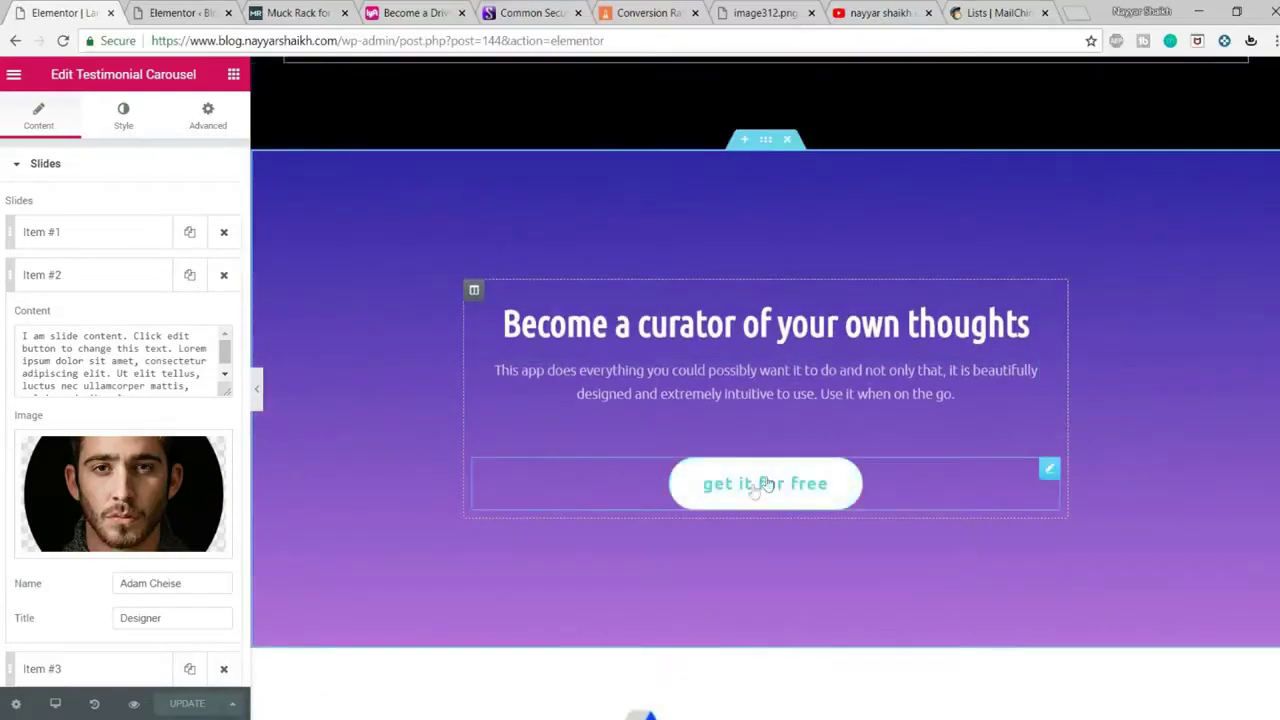
- Delete the 'get it for free' button from the curator section
{"action": "right_click", "coordinate": [791, 500]}
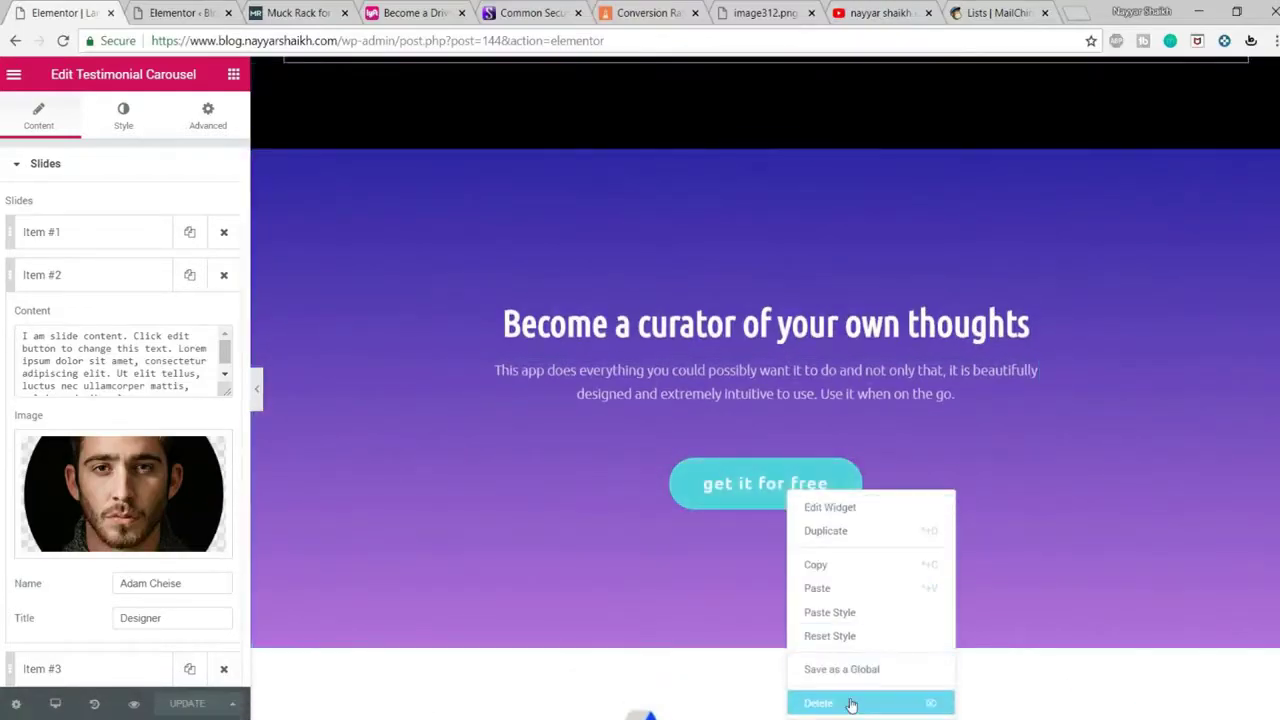
{"action": "left_click", "coordinate": [850, 702]}
{"action": "scroll", "coordinate": [820, 495], "scroll_direction": "up", "scroll_amount": 15}
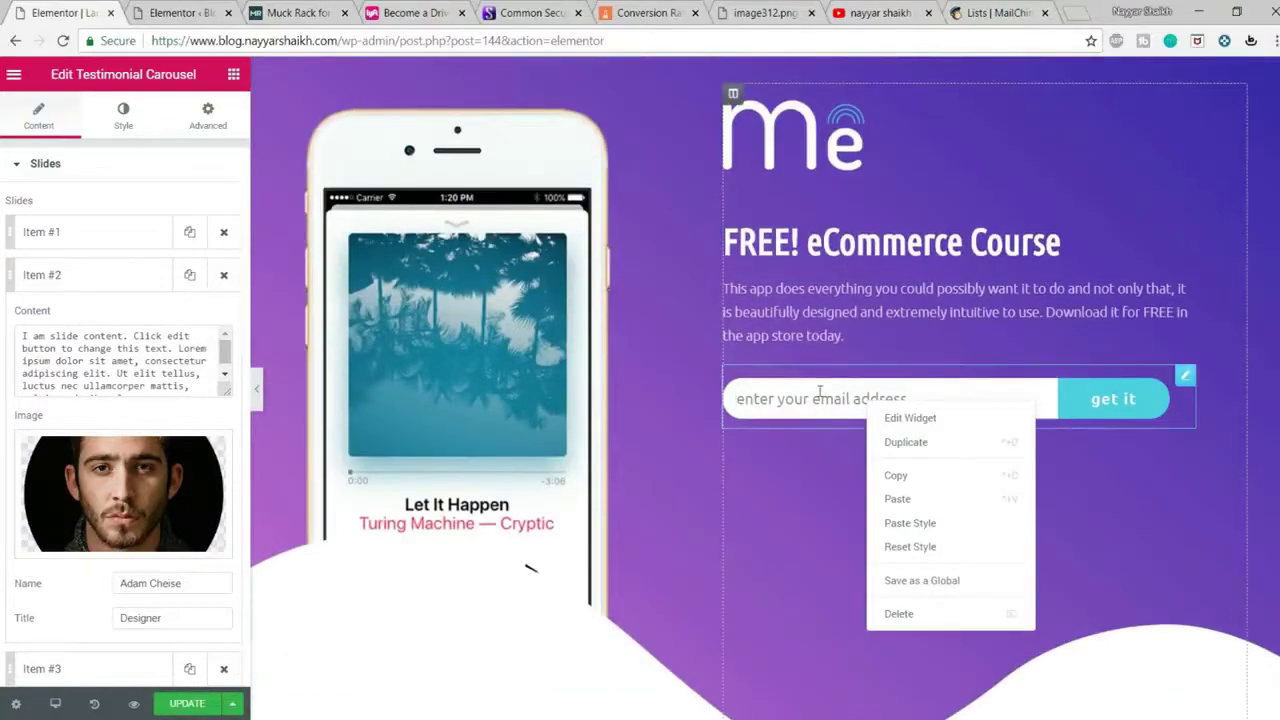
- Copy the hero's email signup form and paste it into the 'Become a curator' banner
{"action": "right_click", "coordinate": [819, 395]}
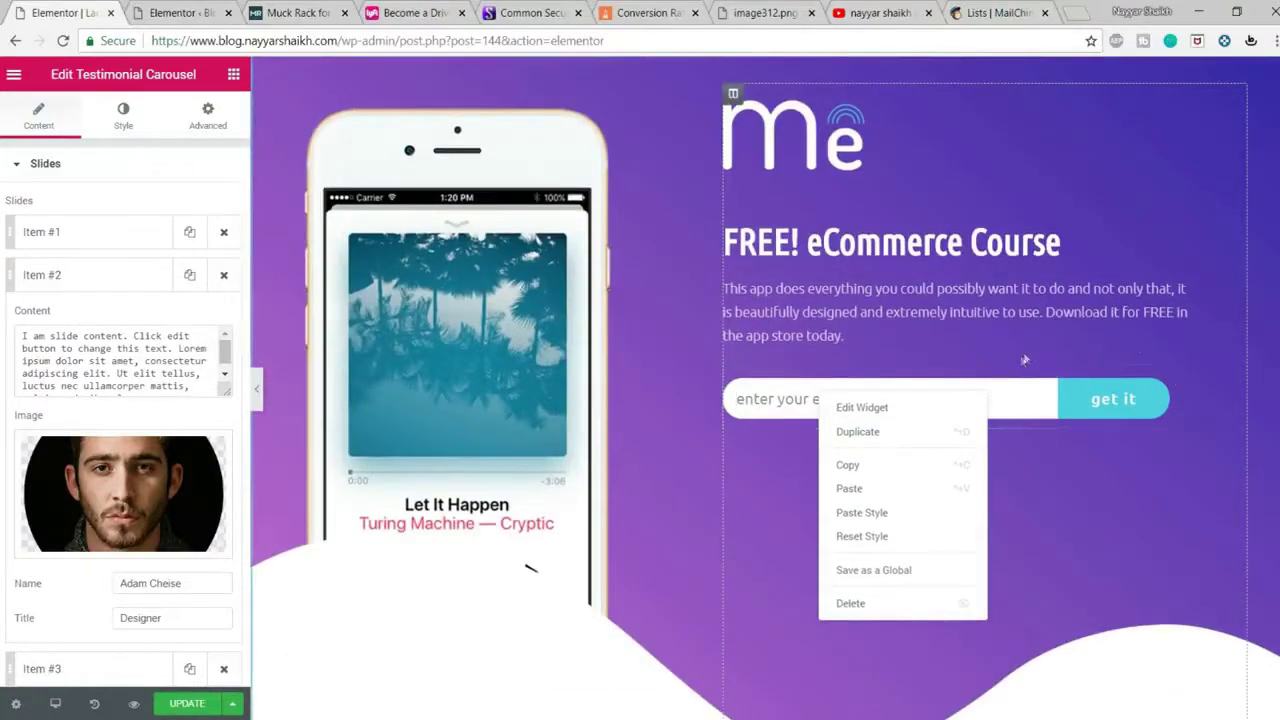
{"action": "left_click", "coordinate": [1218, 216]}
{"action": "right_click", "coordinate": [902, 392]}
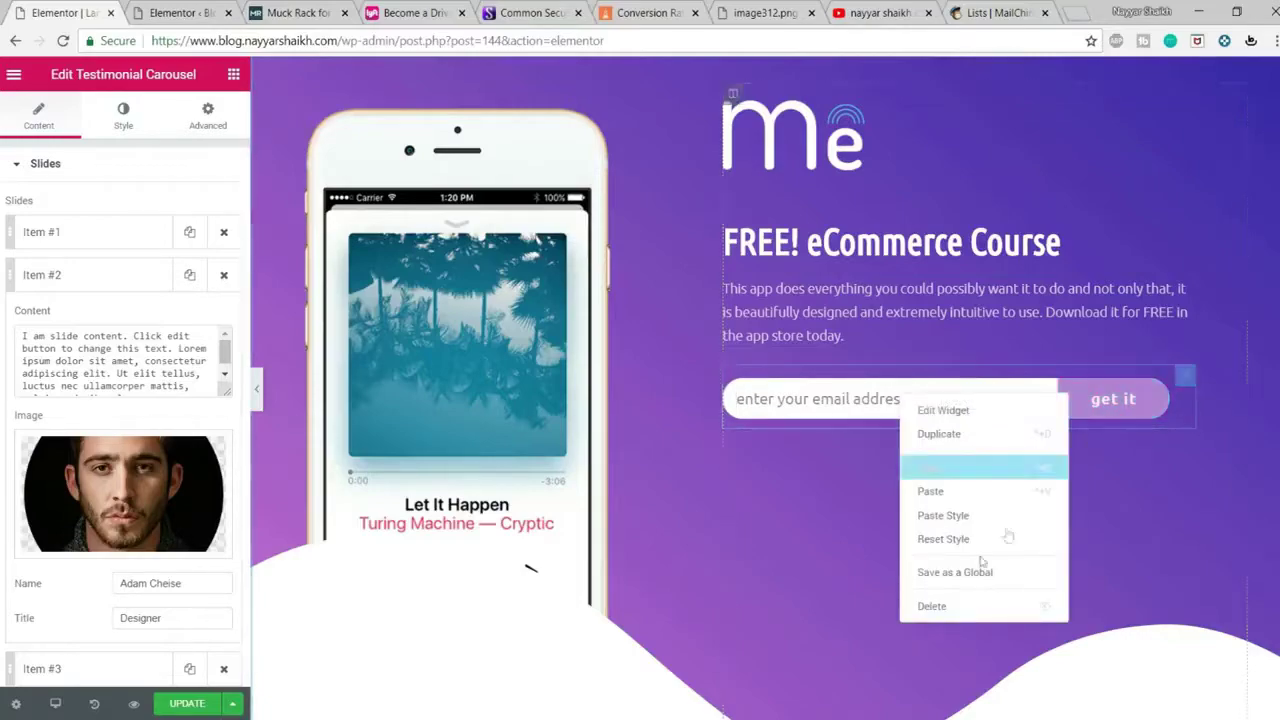
{"action": "left_click", "coordinate": [968, 483]}
{"action": "scroll", "coordinate": [968, 483], "scroll_direction": "down", "scroll_amount": 15}
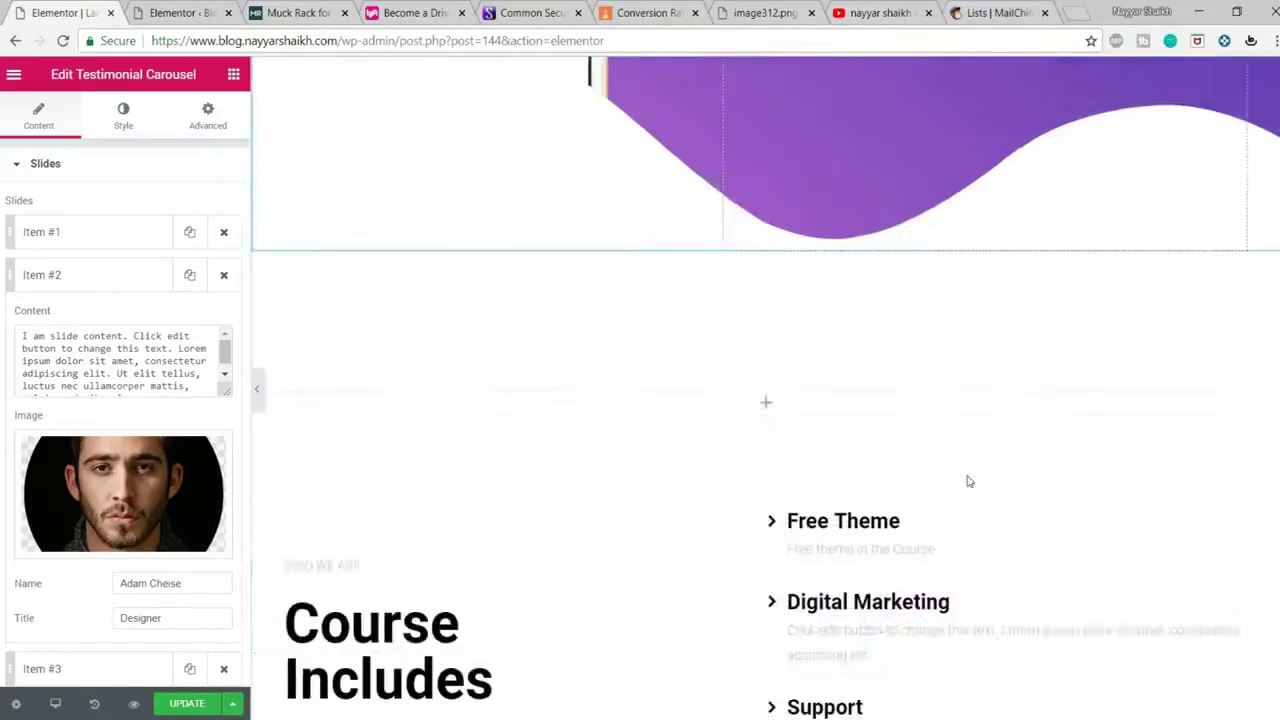
{"action": "scroll", "coordinate": [800, 320], "scroll_direction": "up", "scroll_amount": 3}
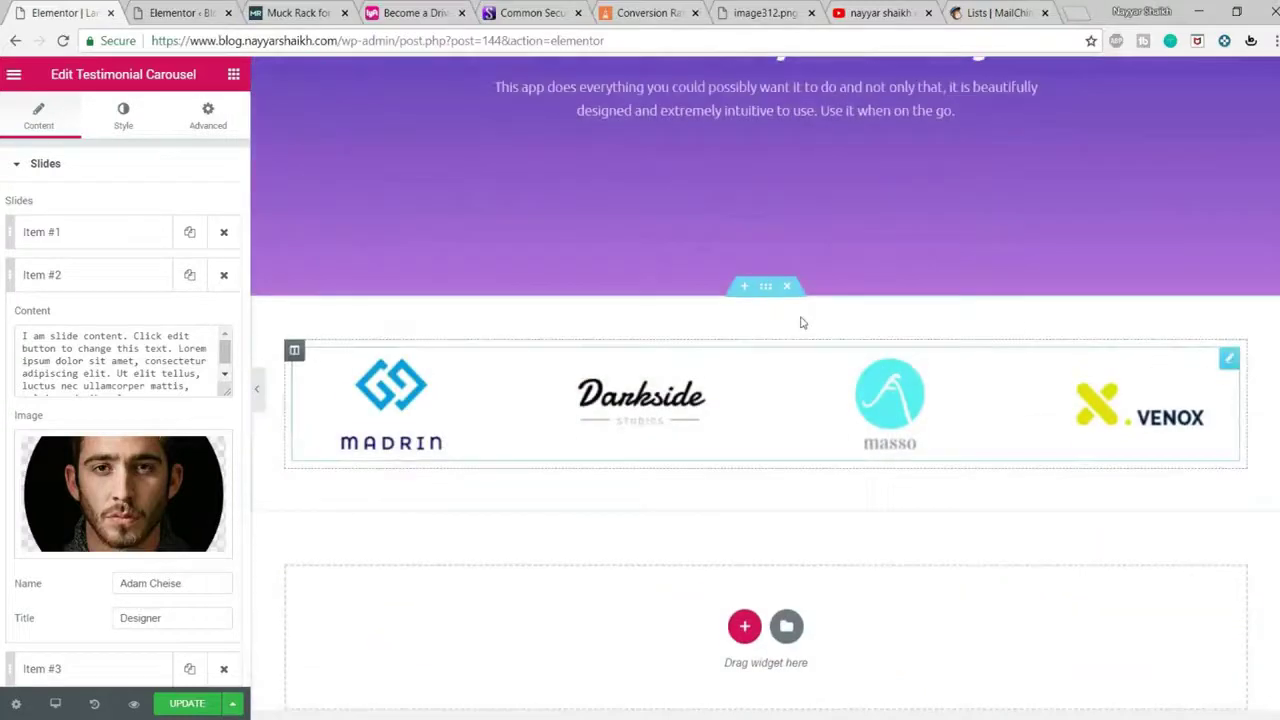
{"action": "right_click", "coordinate": [764, 361]}
{"action": "left_click", "coordinate": [848, 460]}
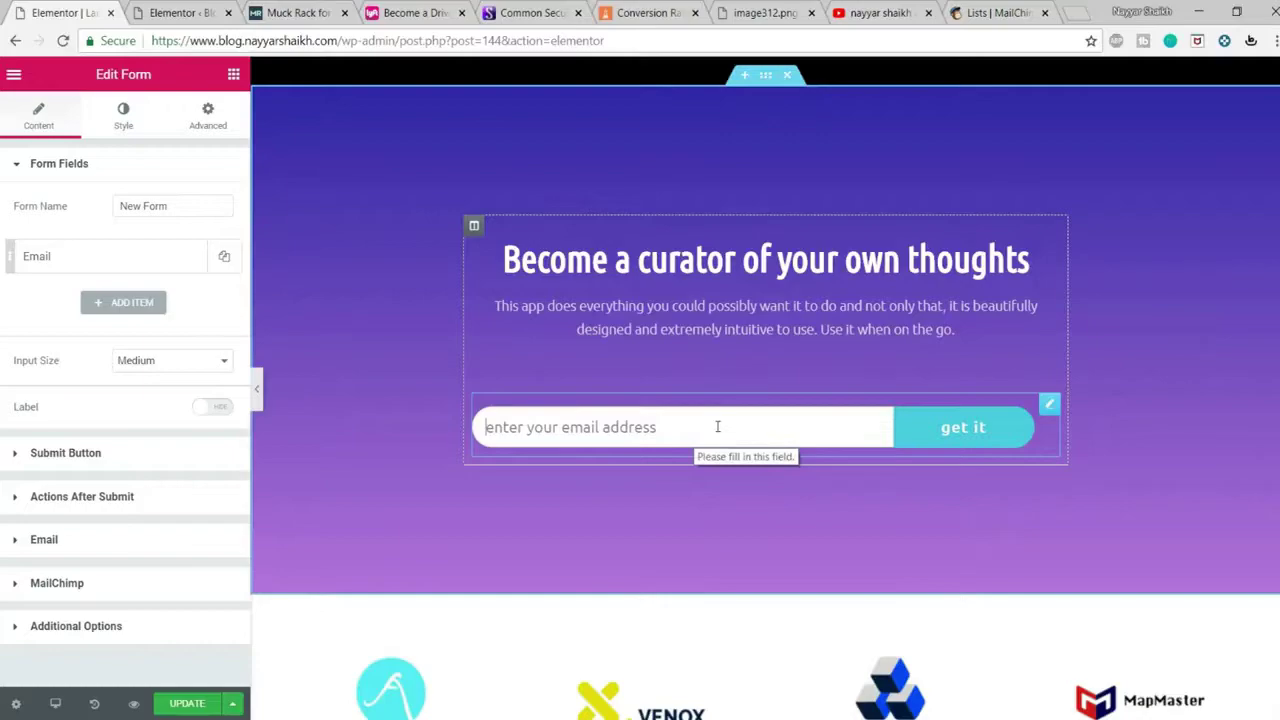
{"action": "scroll", "coordinate": [930, 460], "scroll_direction": "down", "scroll_amount": 8}
{"action": "scroll", "coordinate": [937, 485], "scroll_direction": "up", "scroll_amount": 6}
{"action": "scroll", "coordinate": [860, 485], "scroll_direction": "down", "scroll_amount": 3}
{"action": "scroll", "coordinate": [860, 485], "scroll_direction": "down", "scroll_amount": 12}
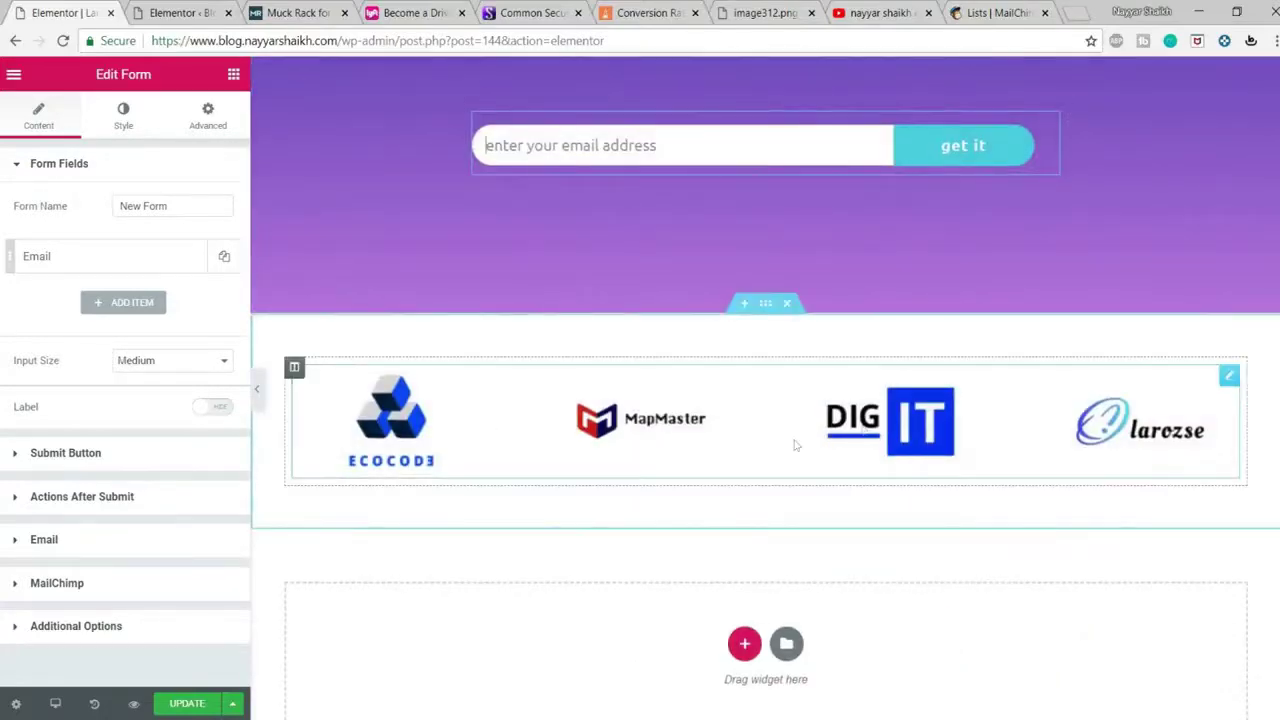
{"action": "left_click_drag", "start_coordinate": [949, 420], "coordinate": [564, 456]}
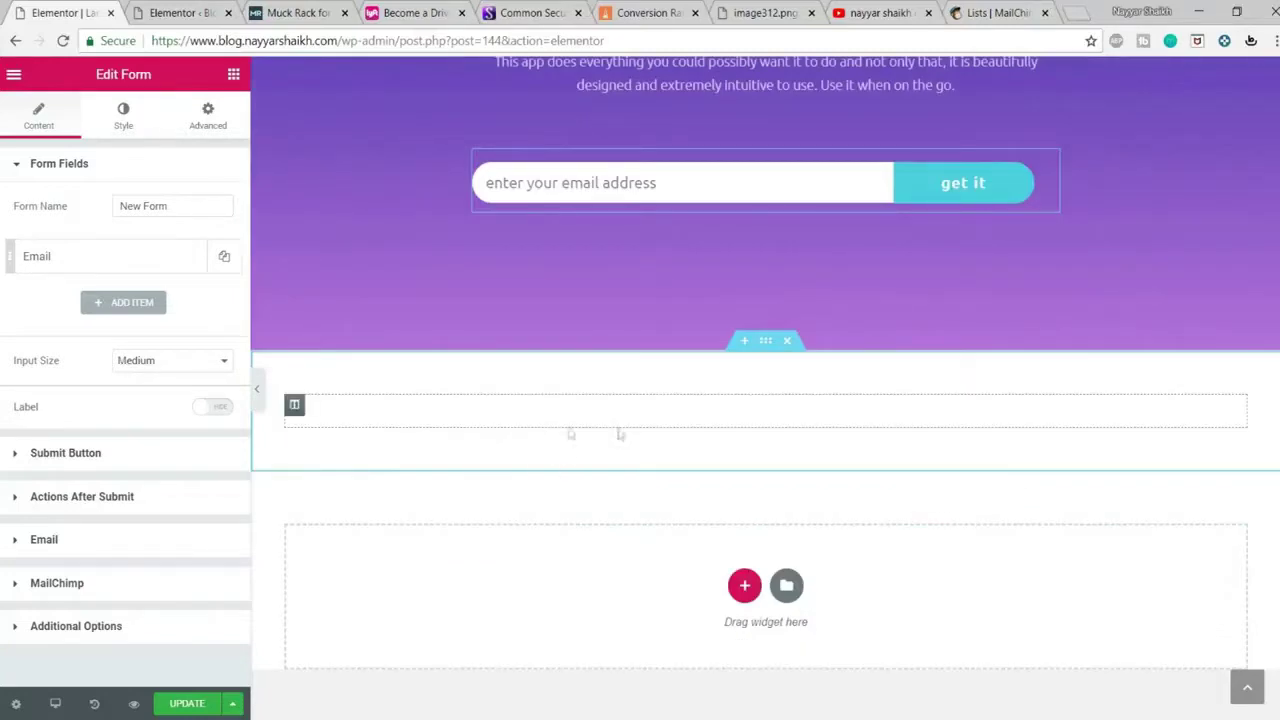
{"action": "key", "text": "ctrl+z"}
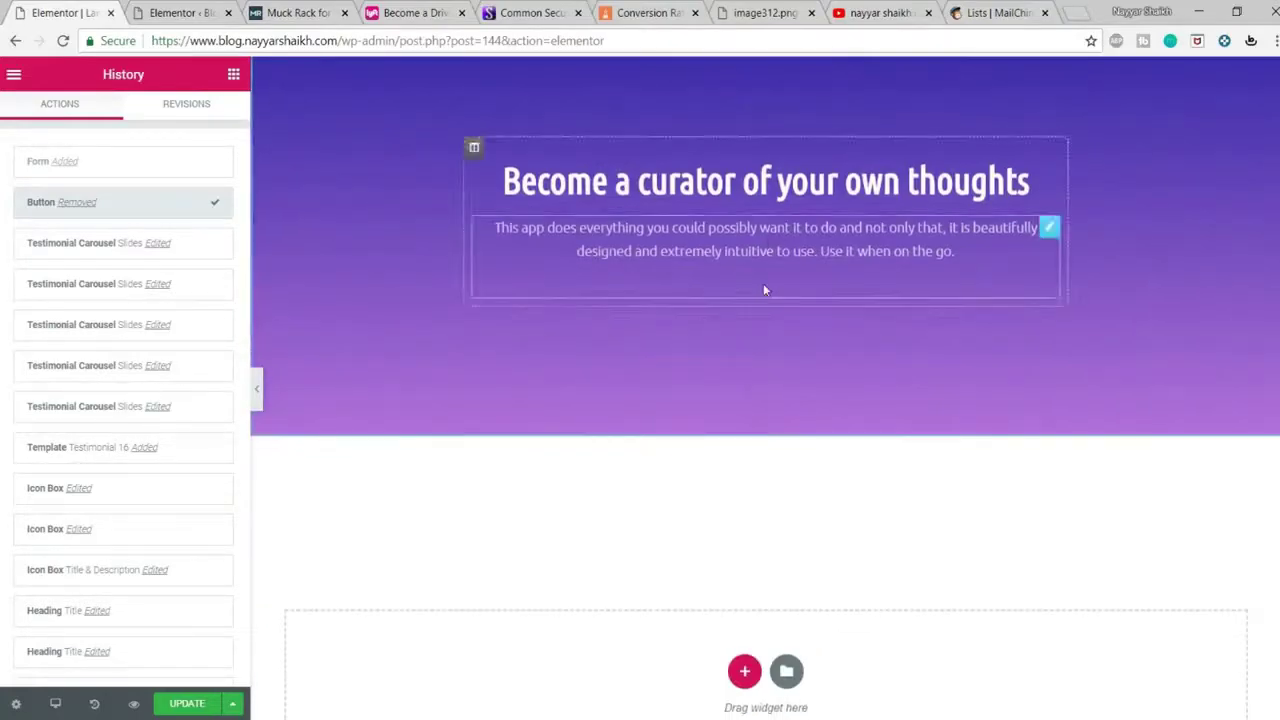
{"action": "right_click", "coordinate": [764, 285]}
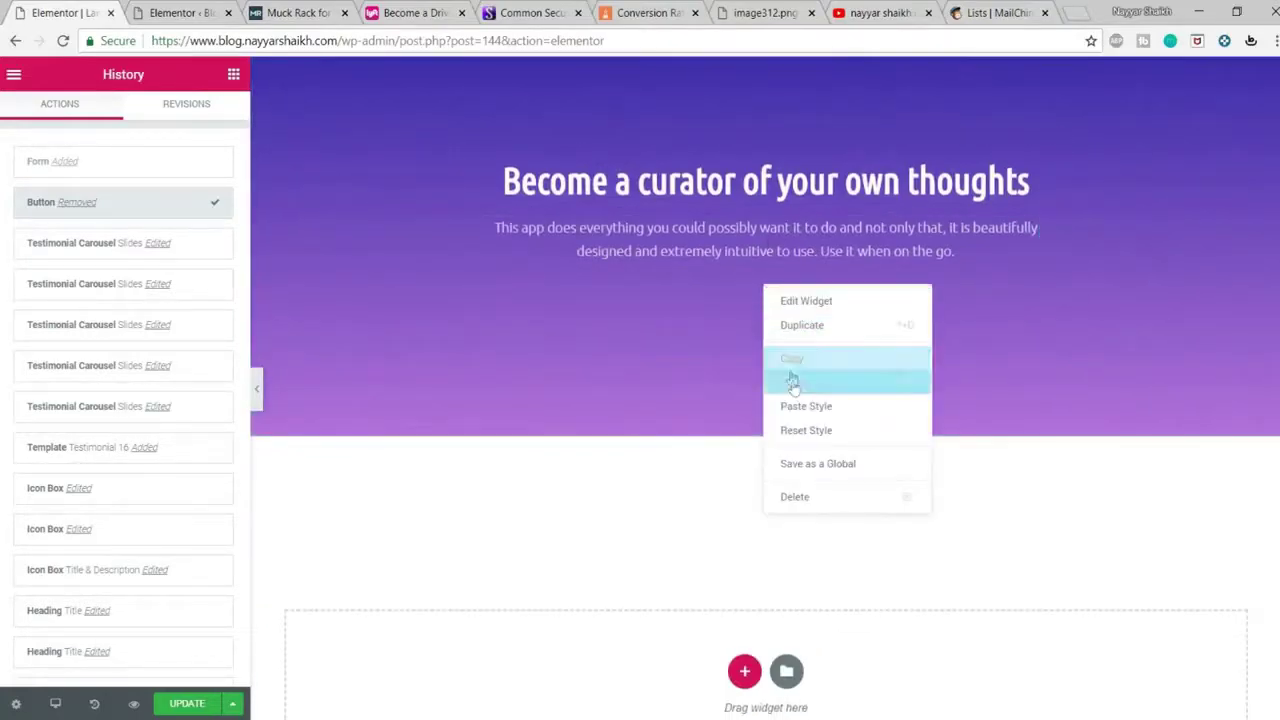
{"action": "left_click", "coordinate": [797, 383]}
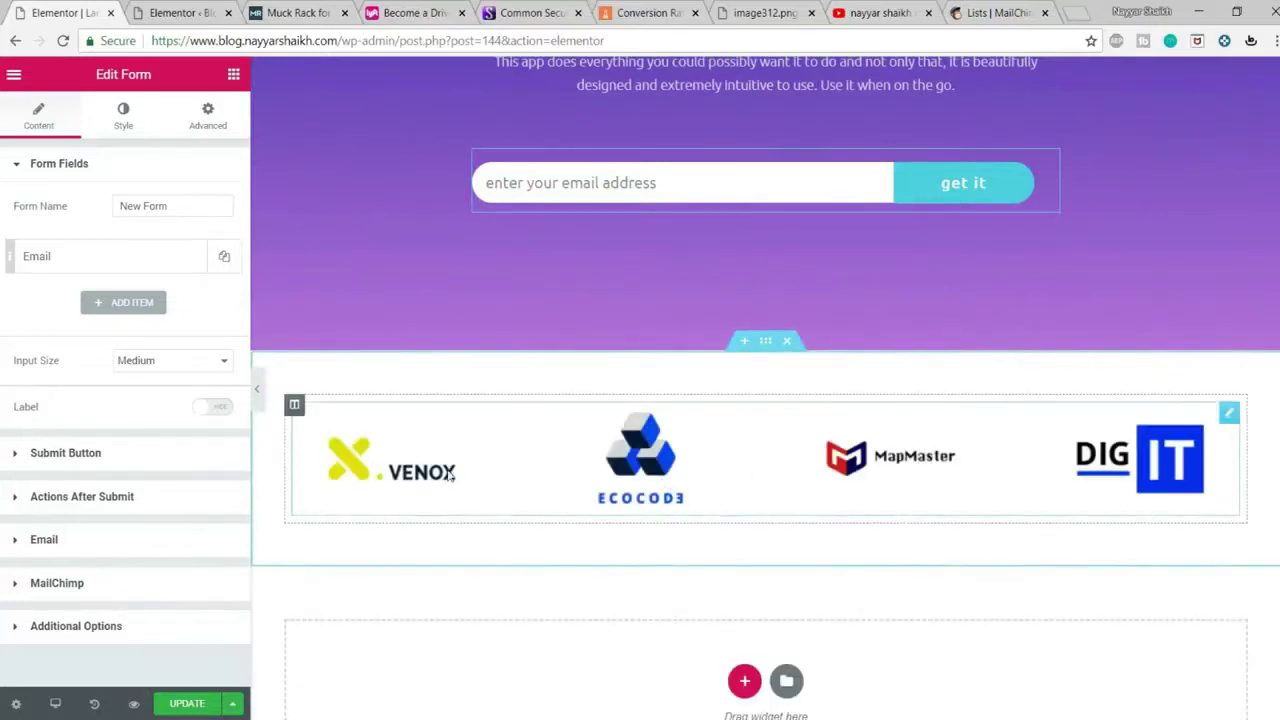
- Open the logo carousel's image gallery and remove its first logo
{"action": "left_click", "coordinate": [628, 452]}
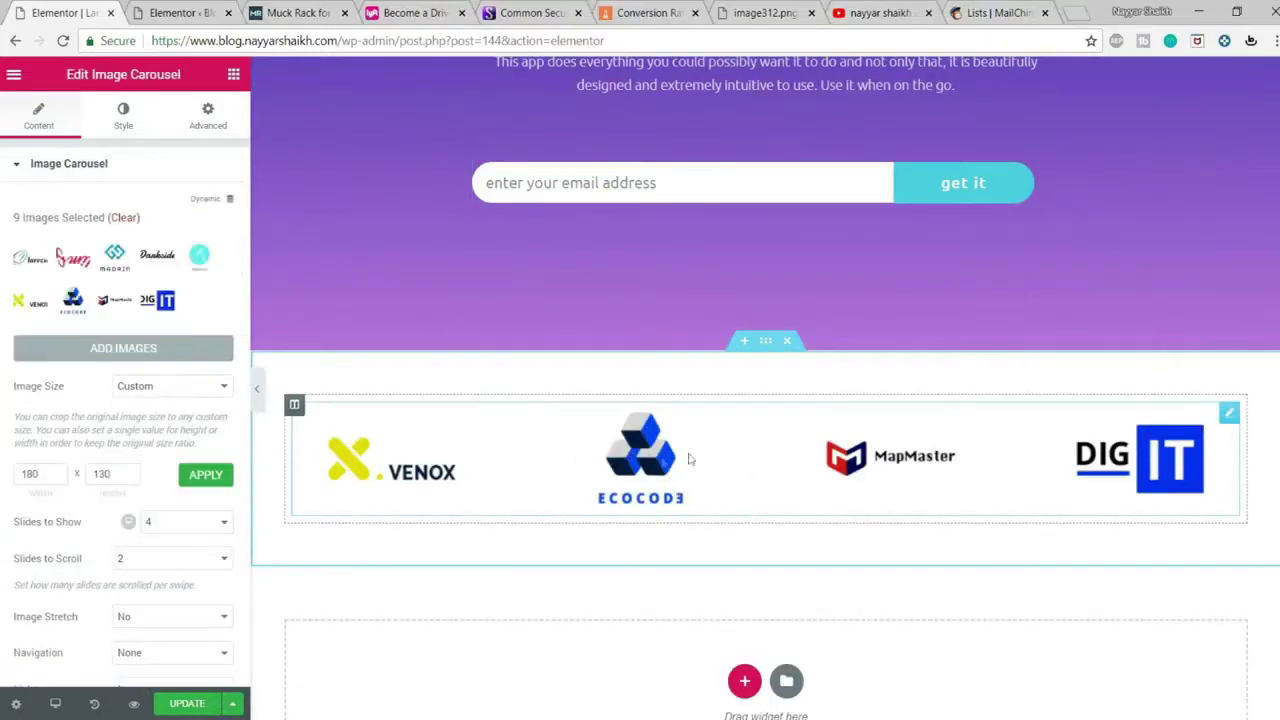
{"action": "left_click", "coordinate": [116, 250]}
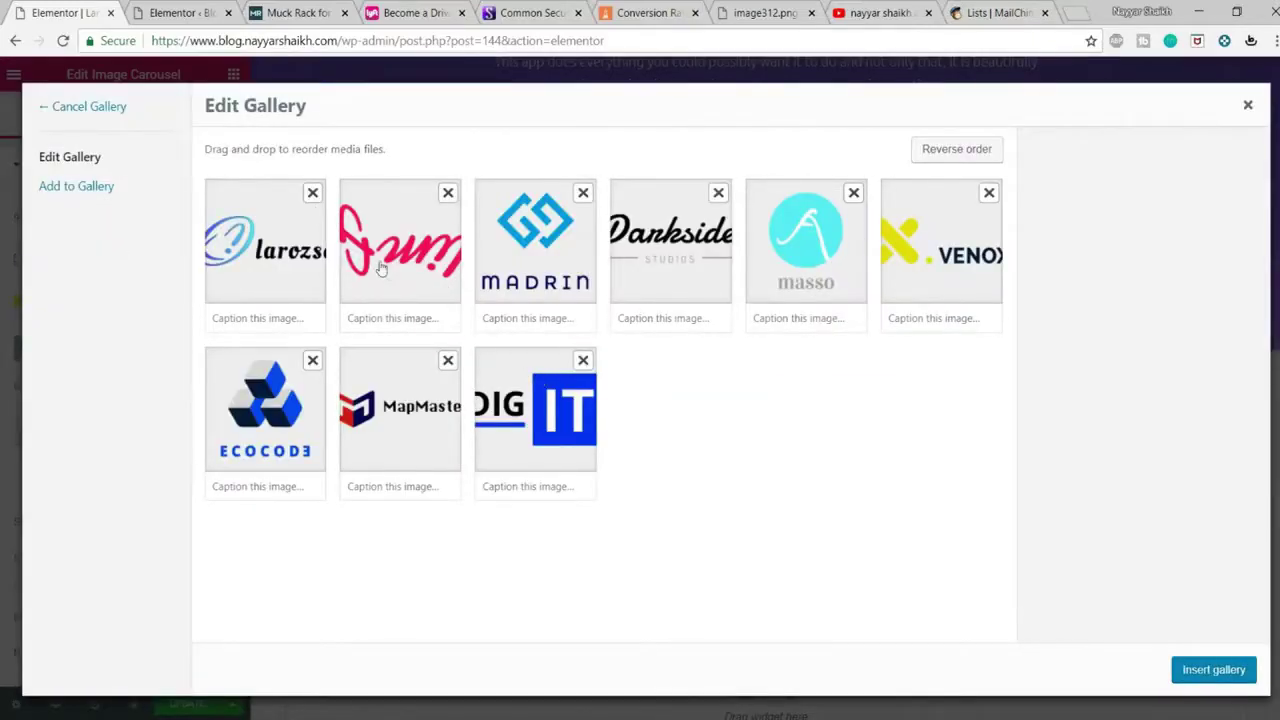
{"action": "left_click", "coordinate": [313, 193]}
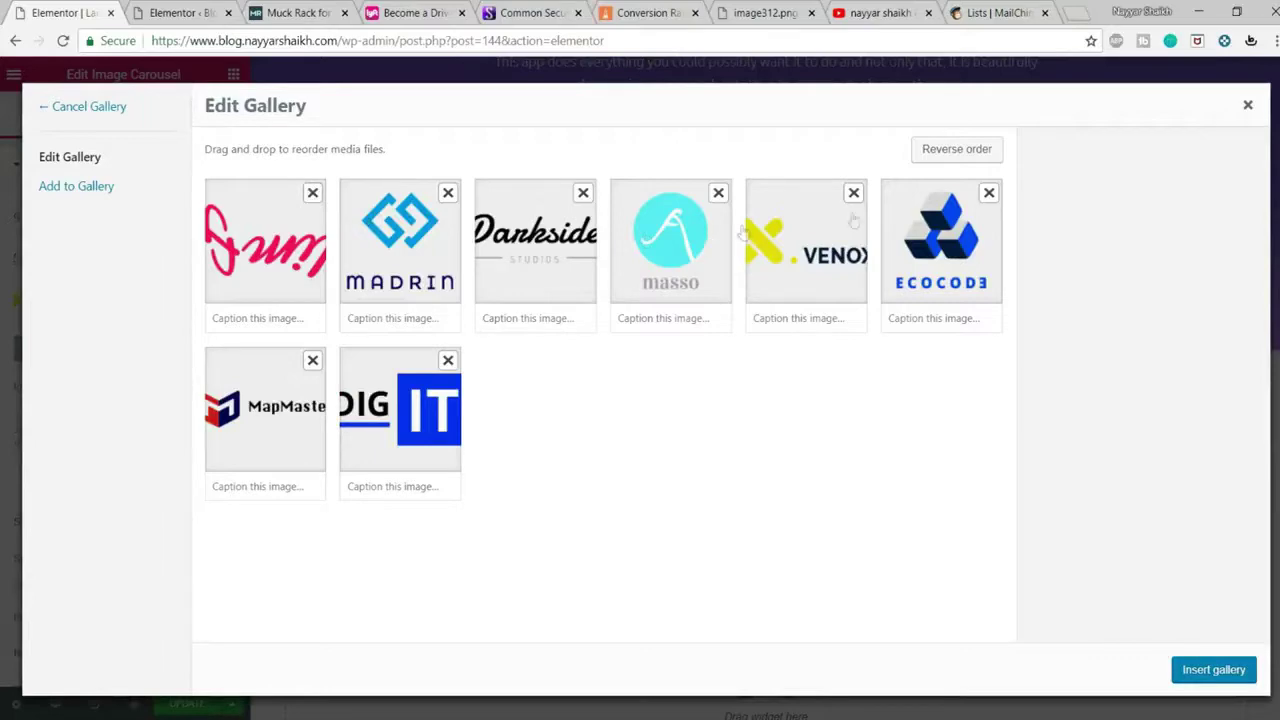
- Add the blue pinwheel icon, move it to first place, and insert the nine-logo gallery
{"action": "left_click", "coordinate": [97, 186]}
{"action": "scroll", "coordinate": [560, 400], "scroll_direction": "down", "scroll_amount": 3}
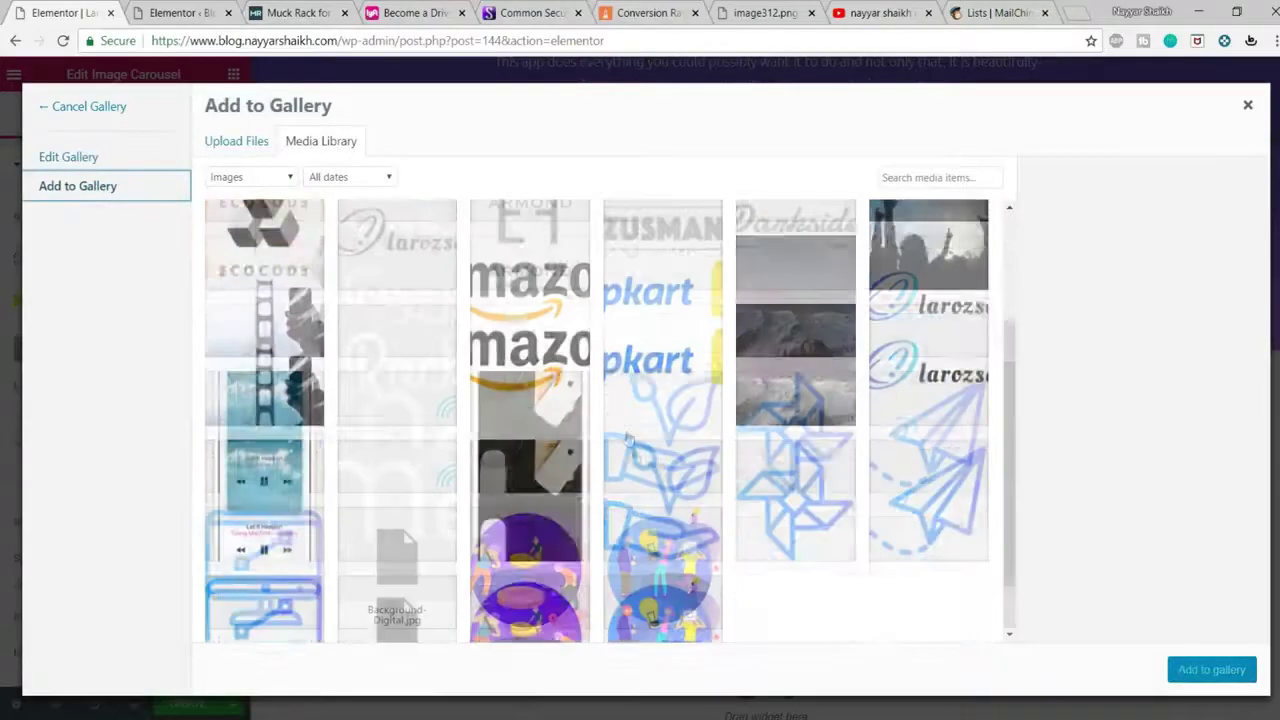
{"action": "scroll", "coordinate": [712, 478], "scroll_direction": "up", "scroll_amount": 1}
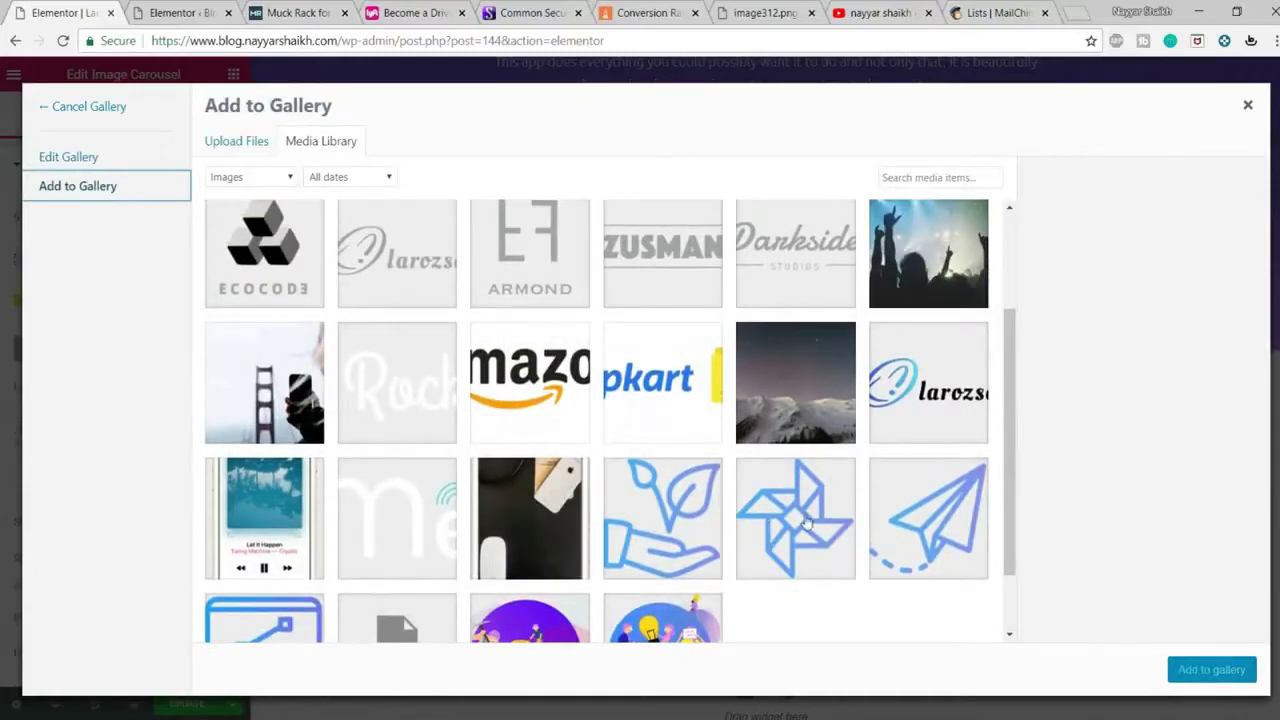
{"action": "left_click", "coordinate": [808, 522]}
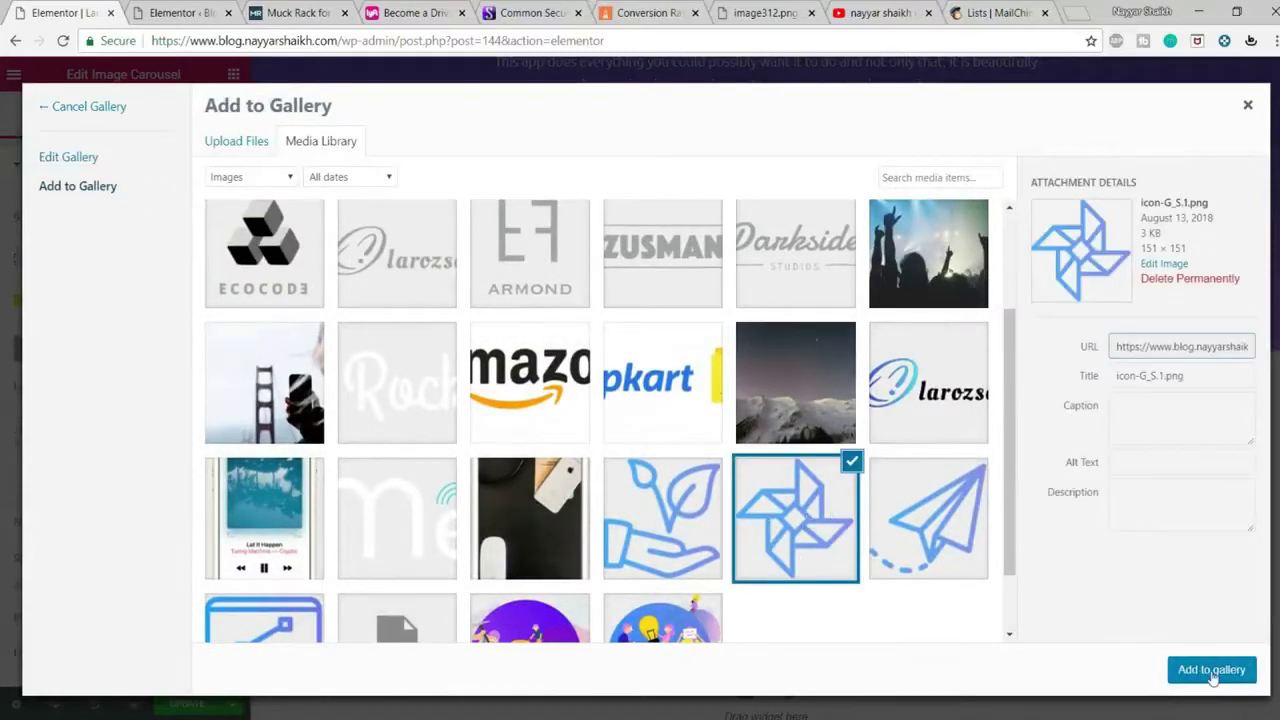
{"action": "left_click", "coordinate": [1211, 670]}
{"action": "left_click_drag", "start_coordinate": [537, 430], "coordinate": [290, 258]}
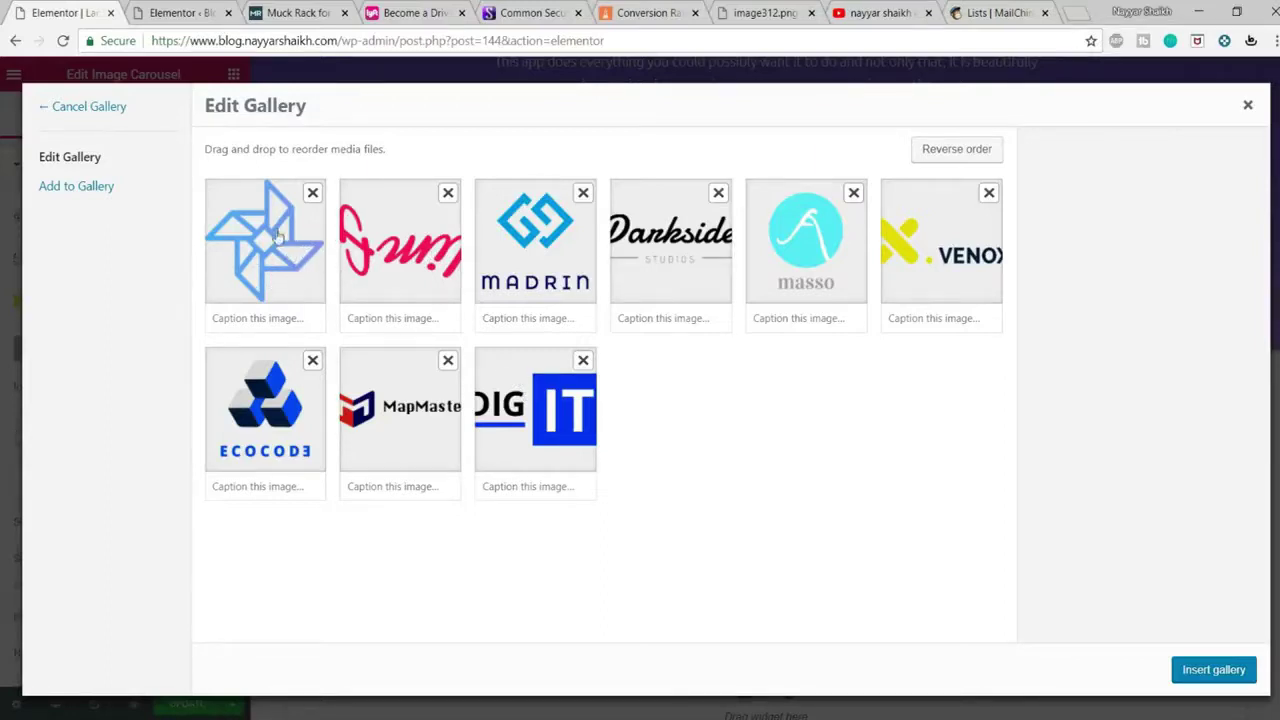
{"action": "left_click", "coordinate": [1213, 670]}
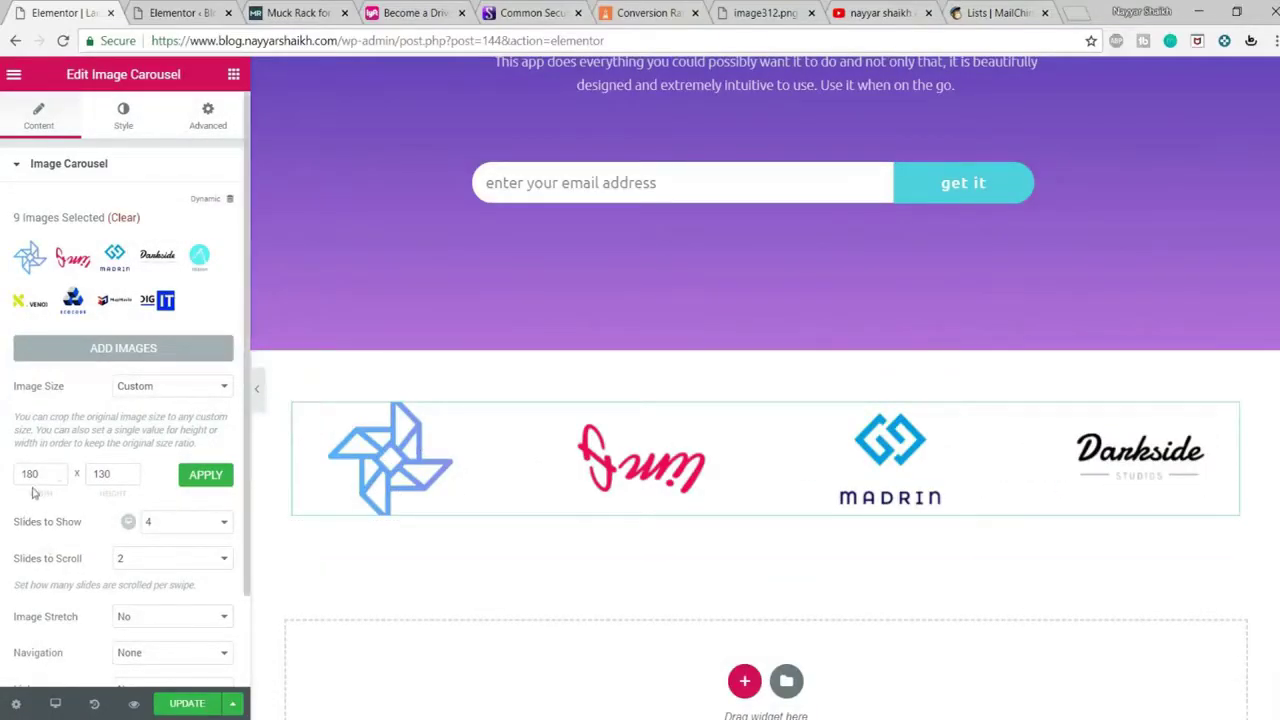
- Save the page changes and scroll down through the landing page
{"action": "left_click", "coordinate": [180, 704]}
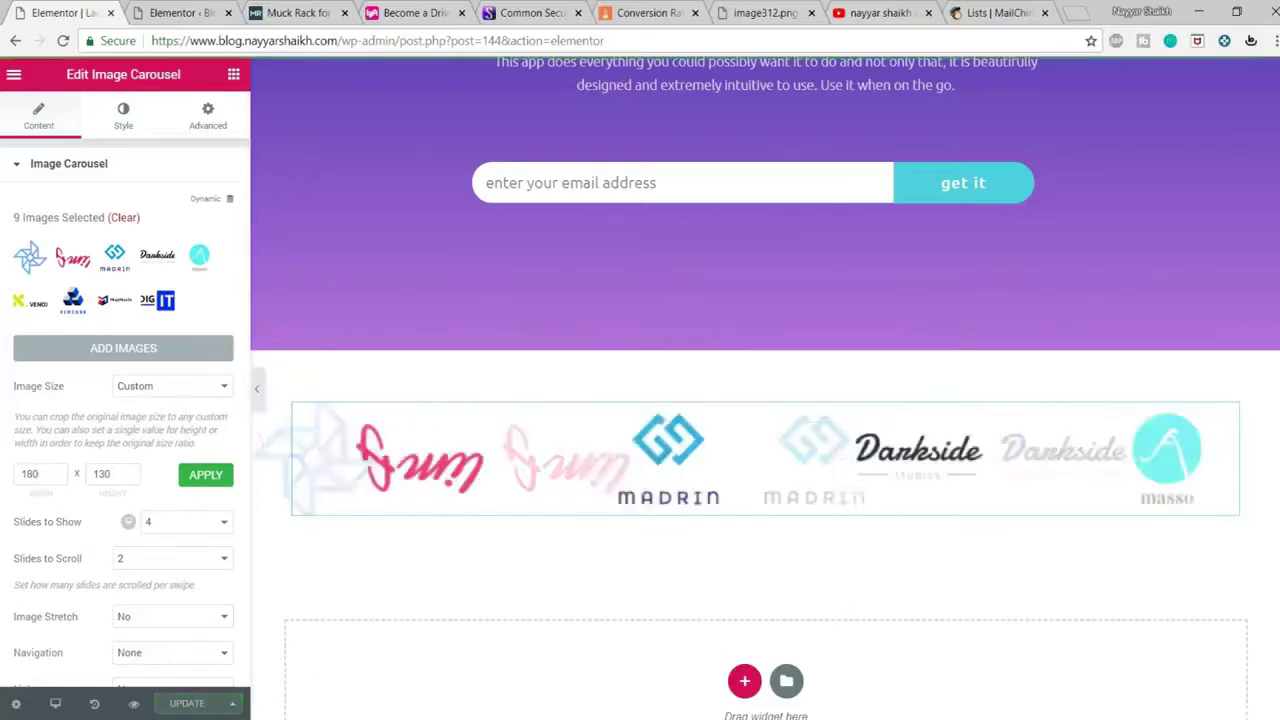
{"action": "scroll", "coordinate": [1225, 582], "scroll_direction": "up", "scroll_amount": 20}
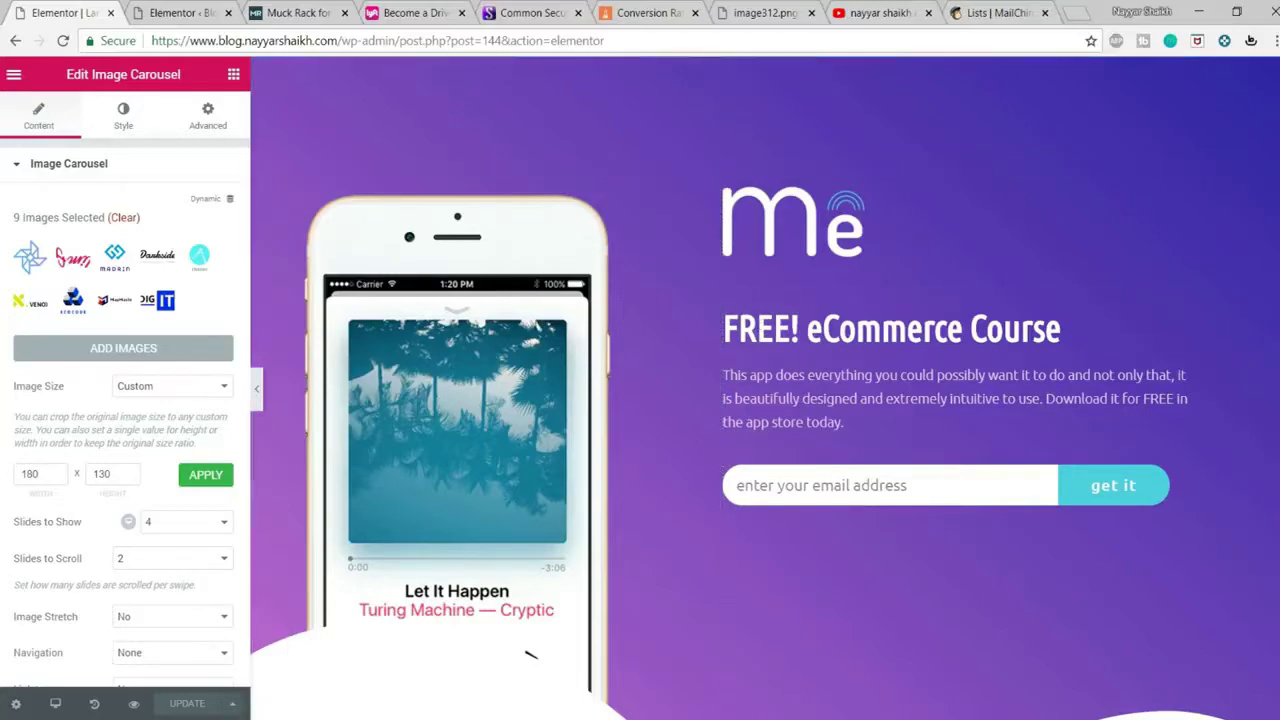
{"action": "scroll", "coordinate": [765, 388], "scroll_direction": "down", "scroll_amount": 10}
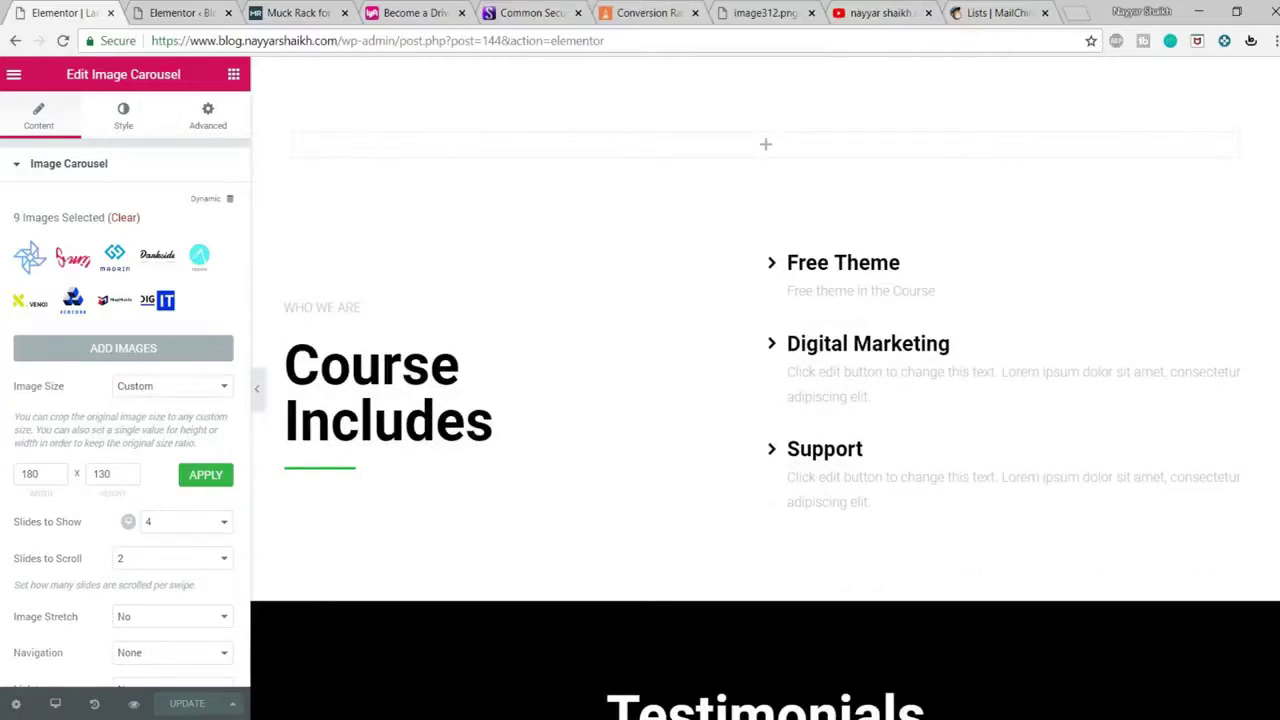
{"action": "scroll", "coordinate": [826, 420], "scroll_direction": "down", "scroll_amount": 5}
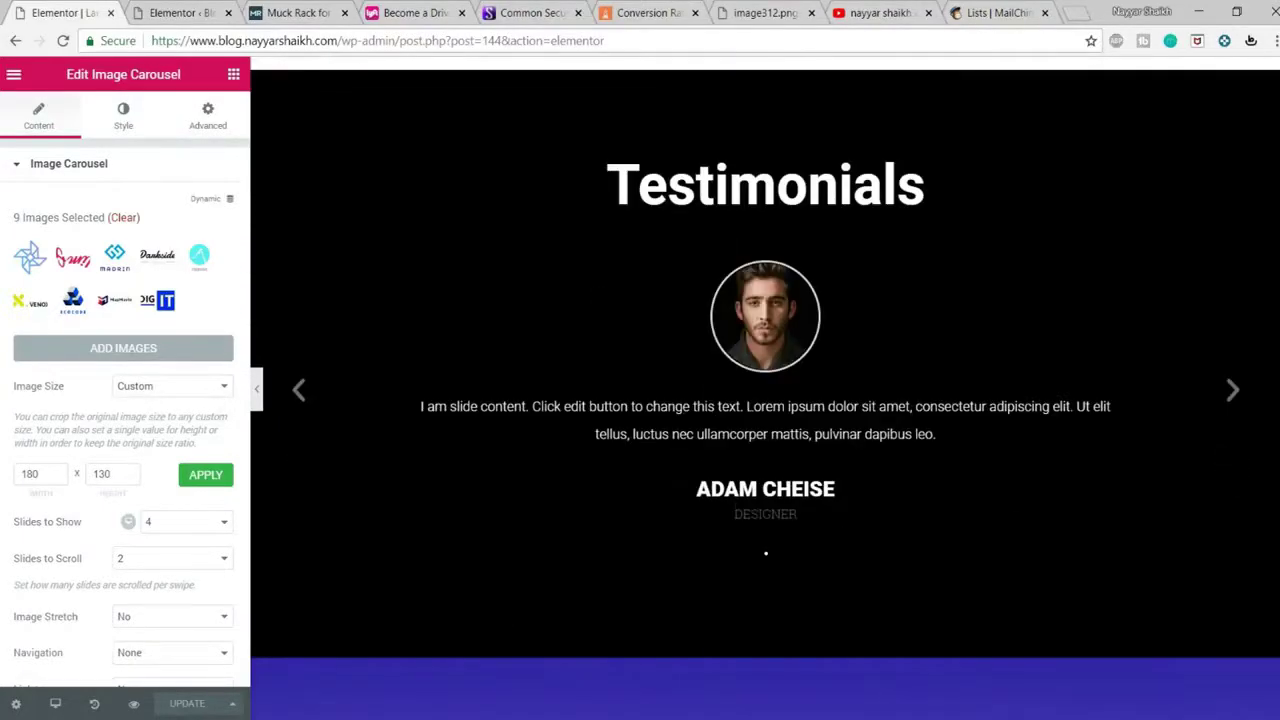
- Select the Testimonial Carousel by advancing its slide, then review the page back to the top
{"action": "left_click", "coordinate": [1237, 397]}
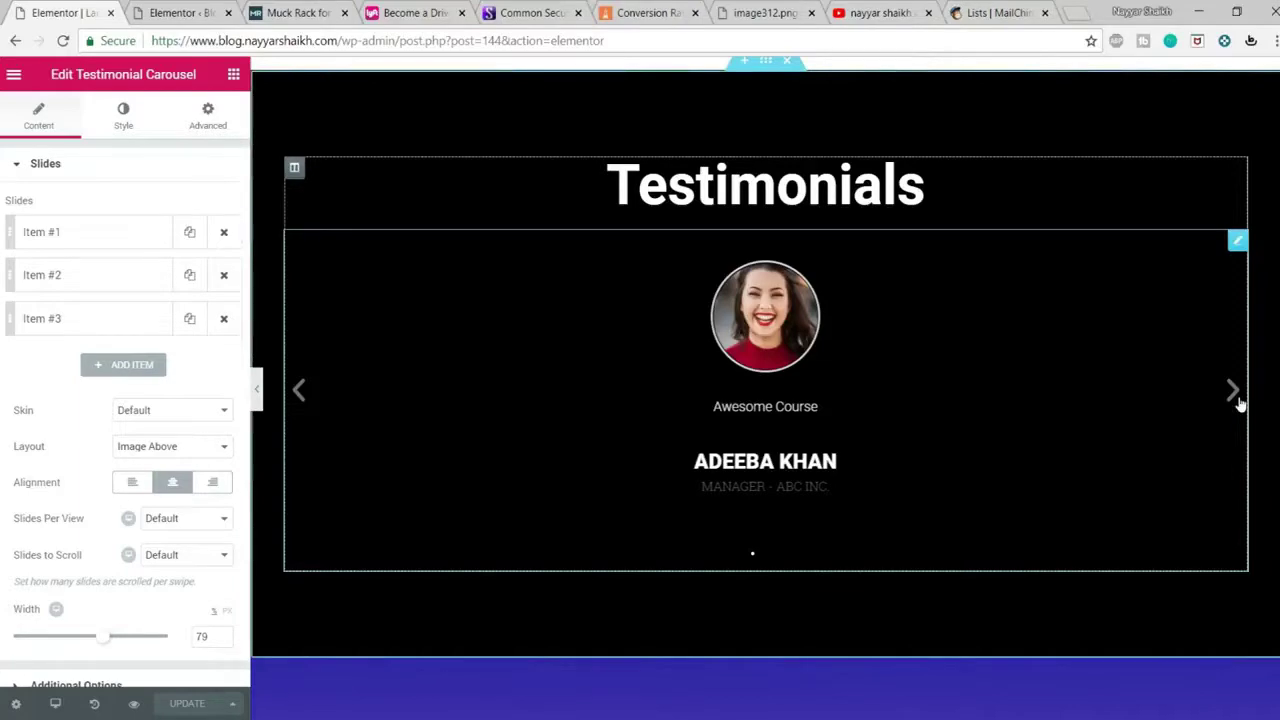
{"action": "scroll", "coordinate": [1240, 403], "scroll_direction": "down", "scroll_amount": 5}
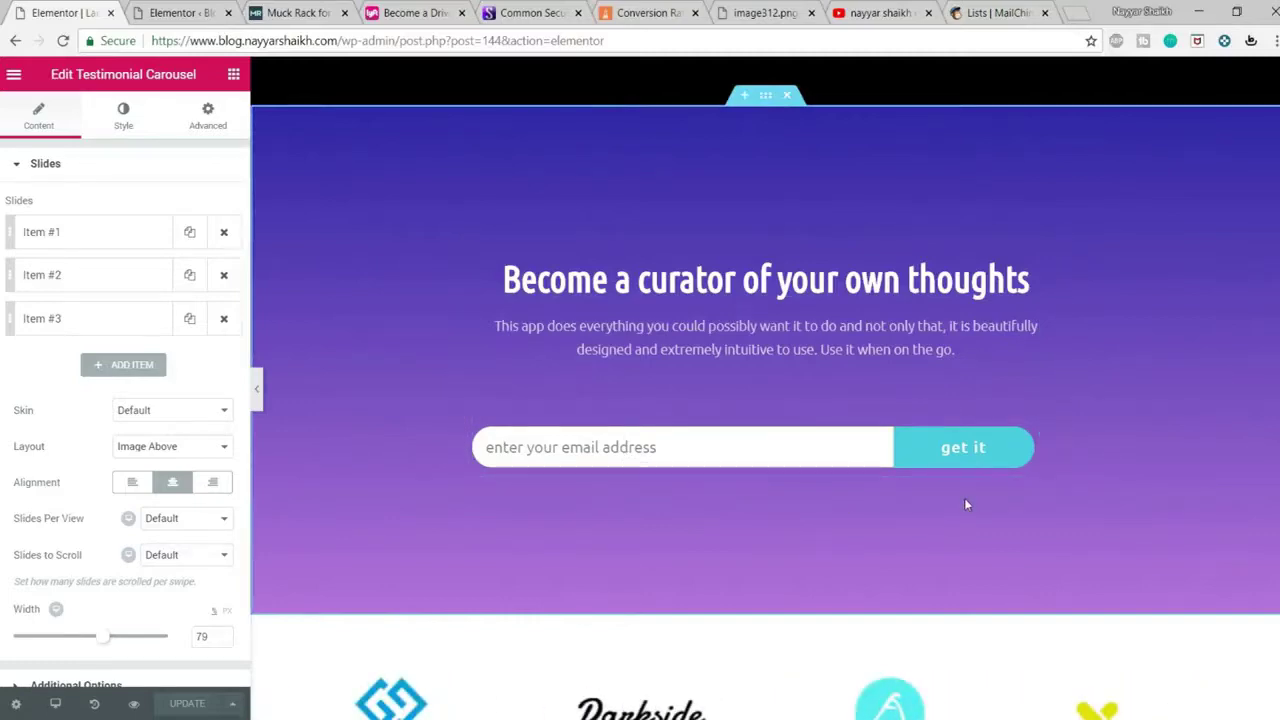
{"action": "scroll", "coordinate": [912, 490], "scroll_direction": "up", "scroll_amount": 10}
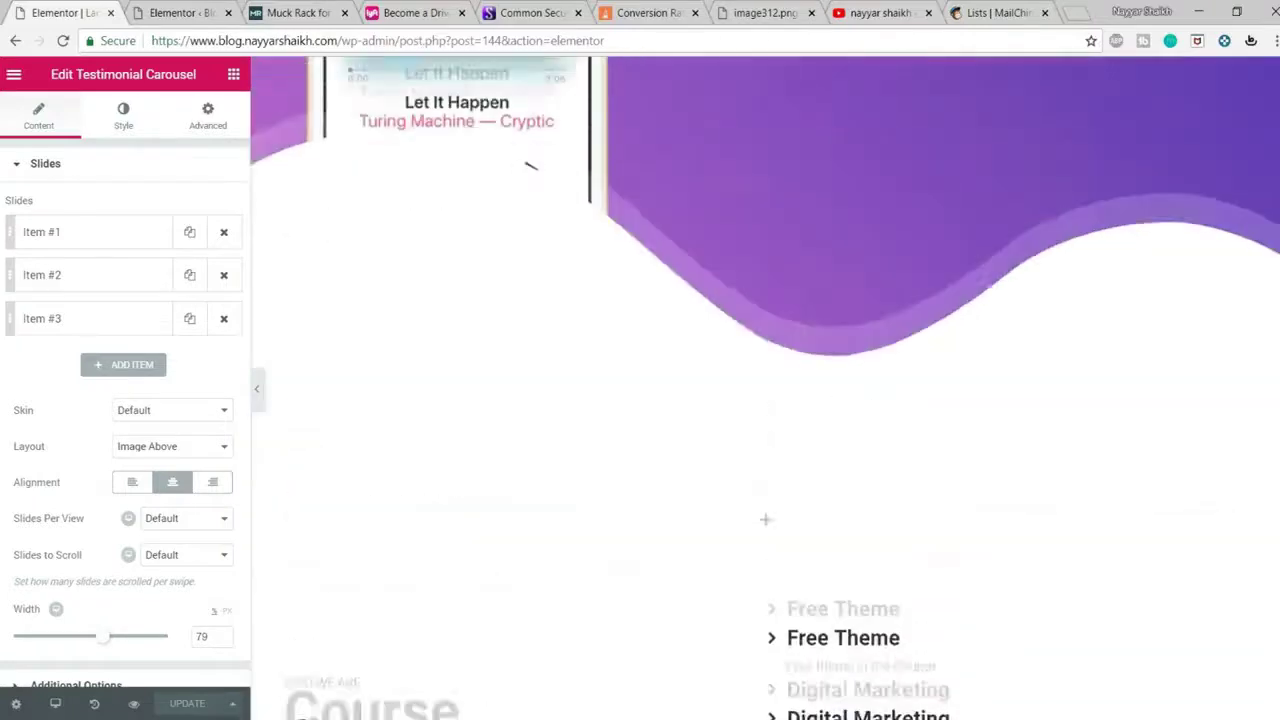
{"action": "scroll", "coordinate": [870, 363], "scroll_direction": "down", "scroll_amount": 10}
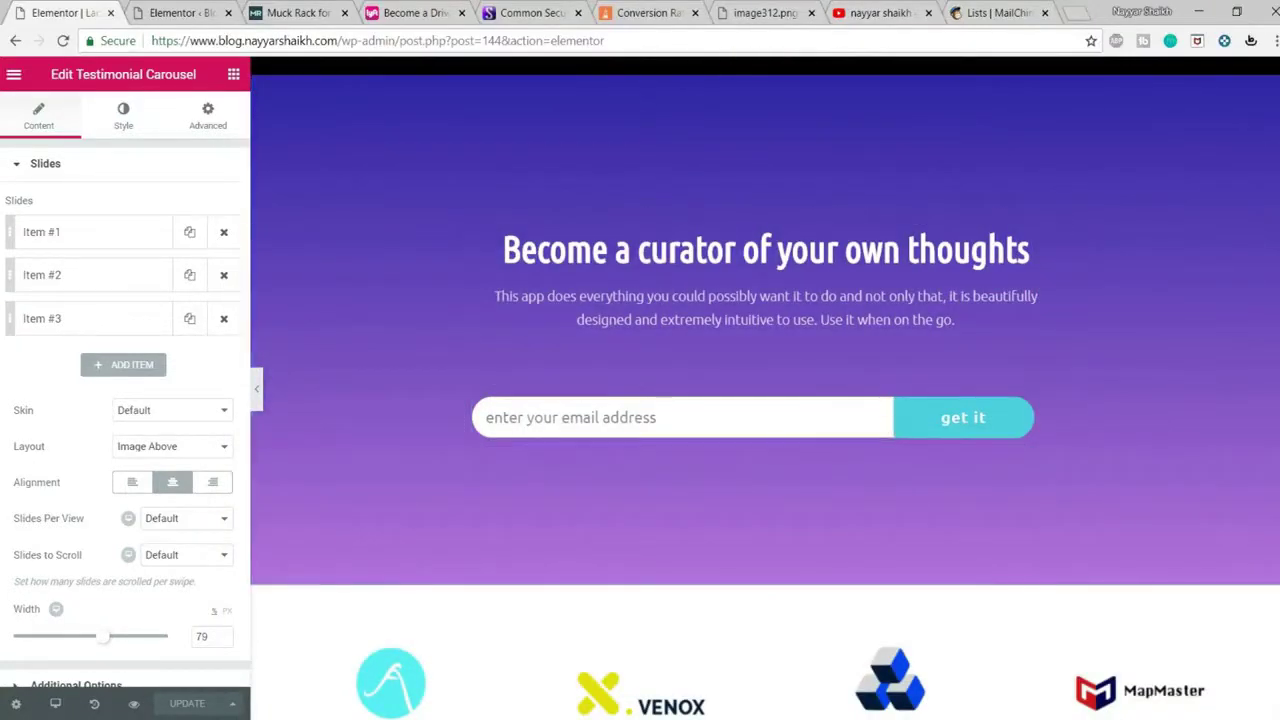
{"action": "scroll", "coordinate": [752, 485], "scroll_direction": "up", "scroll_amount": 10}
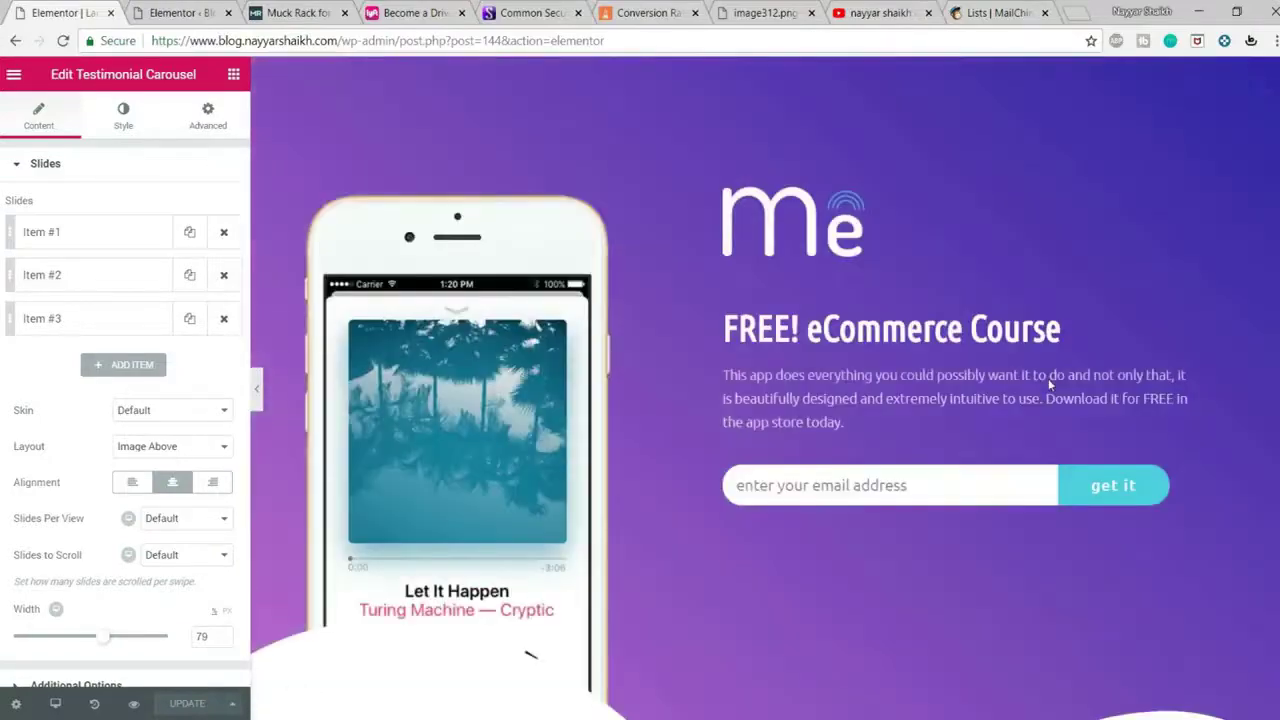
{"action": "scroll", "coordinate": [752, 485], "scroll_direction": "down", "scroll_amount": 10}
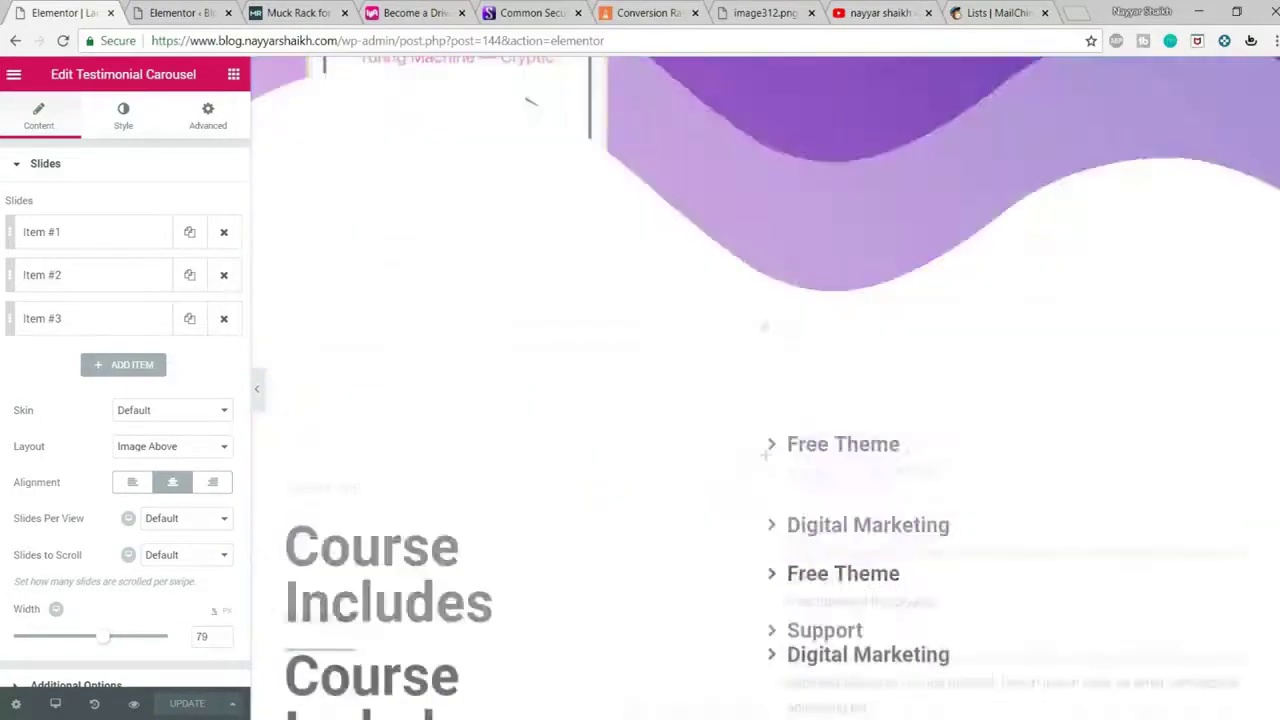
{"action": "scroll", "coordinate": [756, 315], "scroll_direction": "down", "scroll_amount": 8}
{"action": "scroll", "coordinate": [756, 315], "scroll_direction": "up", "scroll_amount": 2}
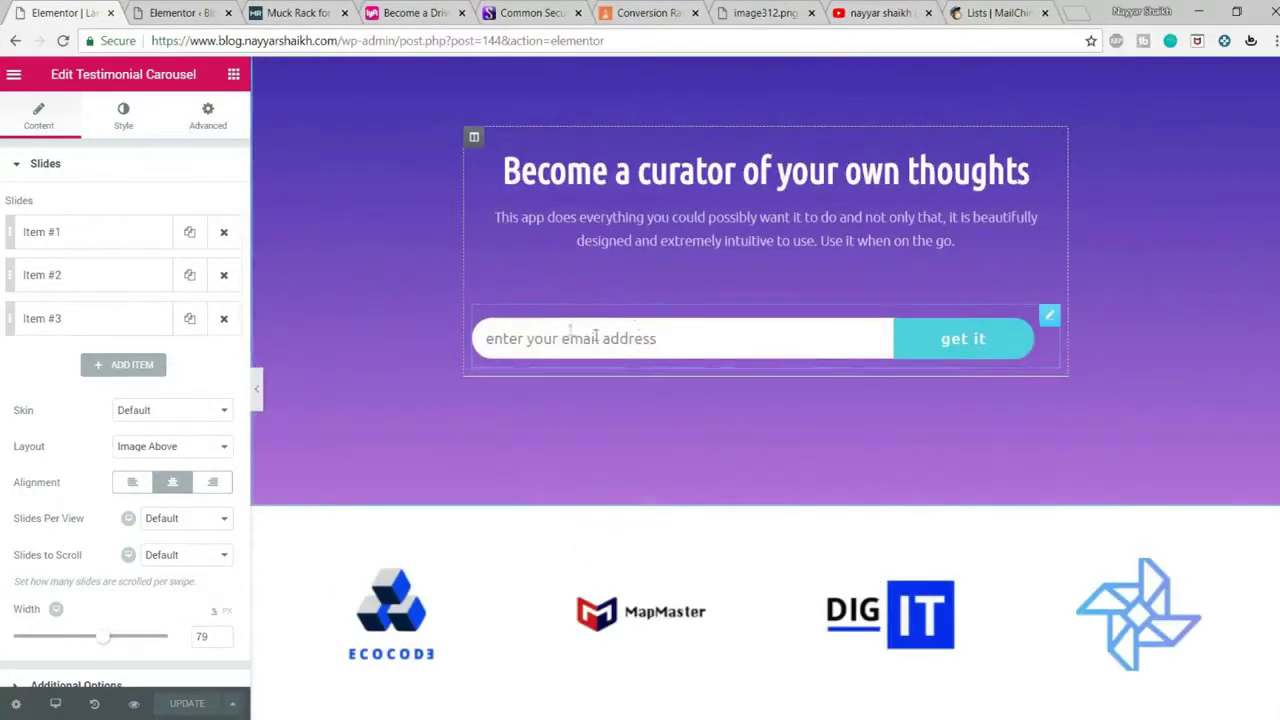
{"action": "scroll", "coordinate": [575, 337], "scroll_direction": "up", "scroll_amount": 15}
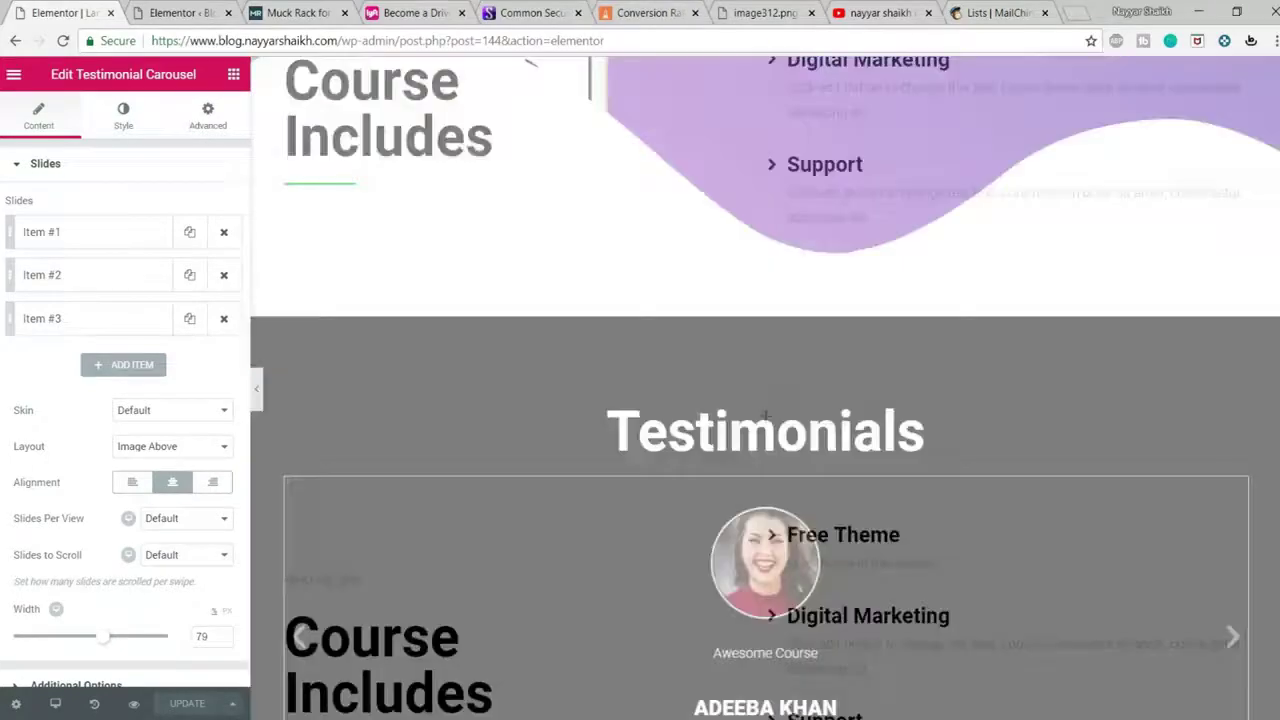
{"action": "scroll", "coordinate": [530, 655], "scroll_direction": "down", "scroll_amount": 15}
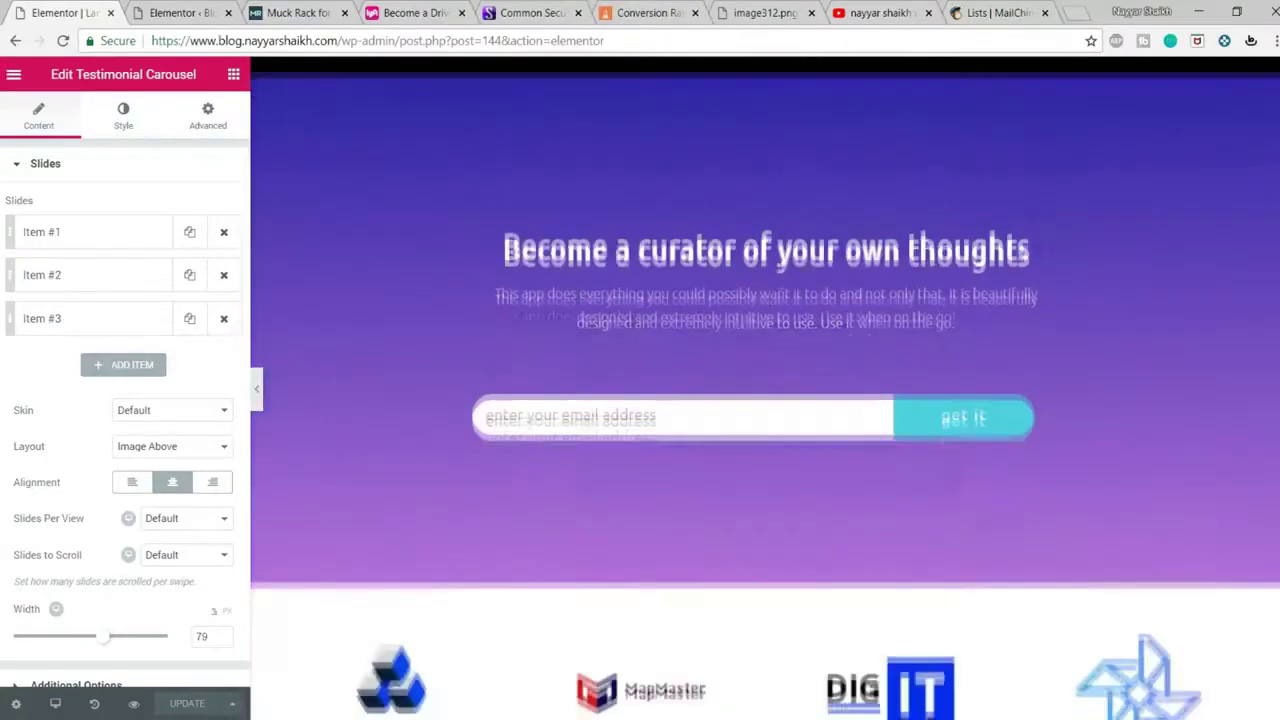
{"action": "scroll", "coordinate": [1192, 600], "scroll_direction": "up", "scroll_amount": 15}
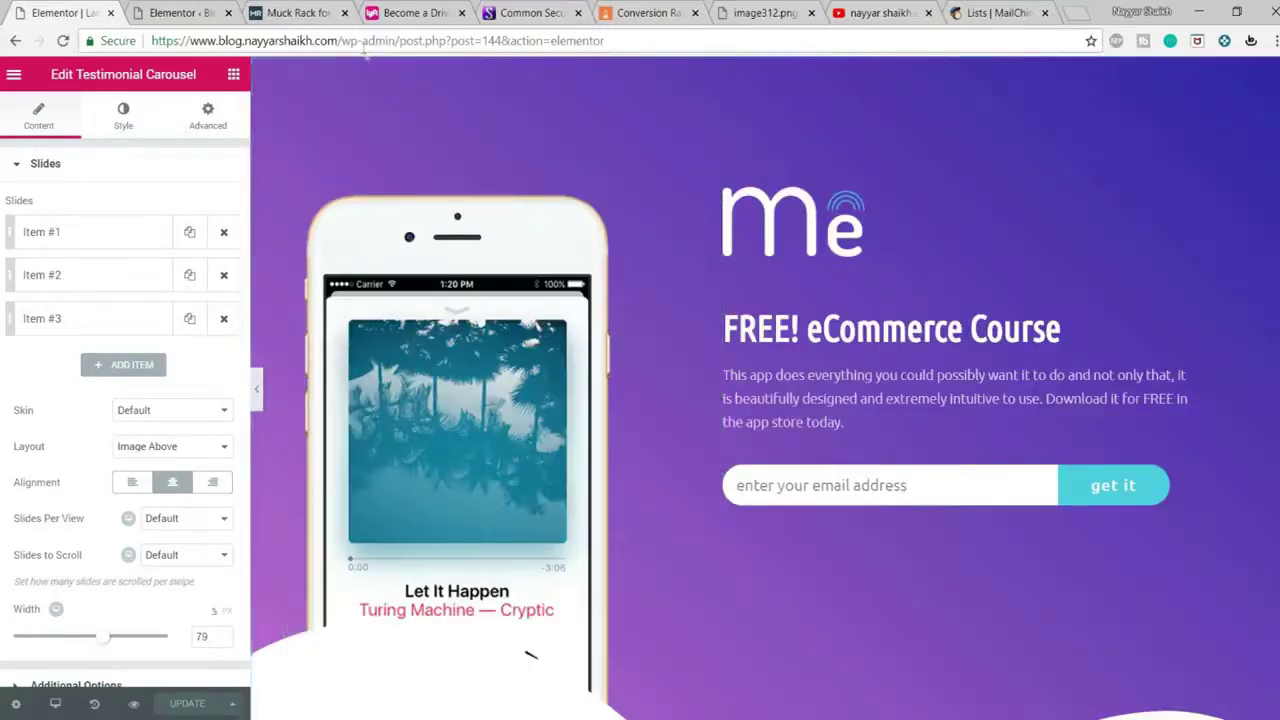
{"action": "left_click_drag", "start_coordinate": [343, 40], "coordinate": [583, 40]}
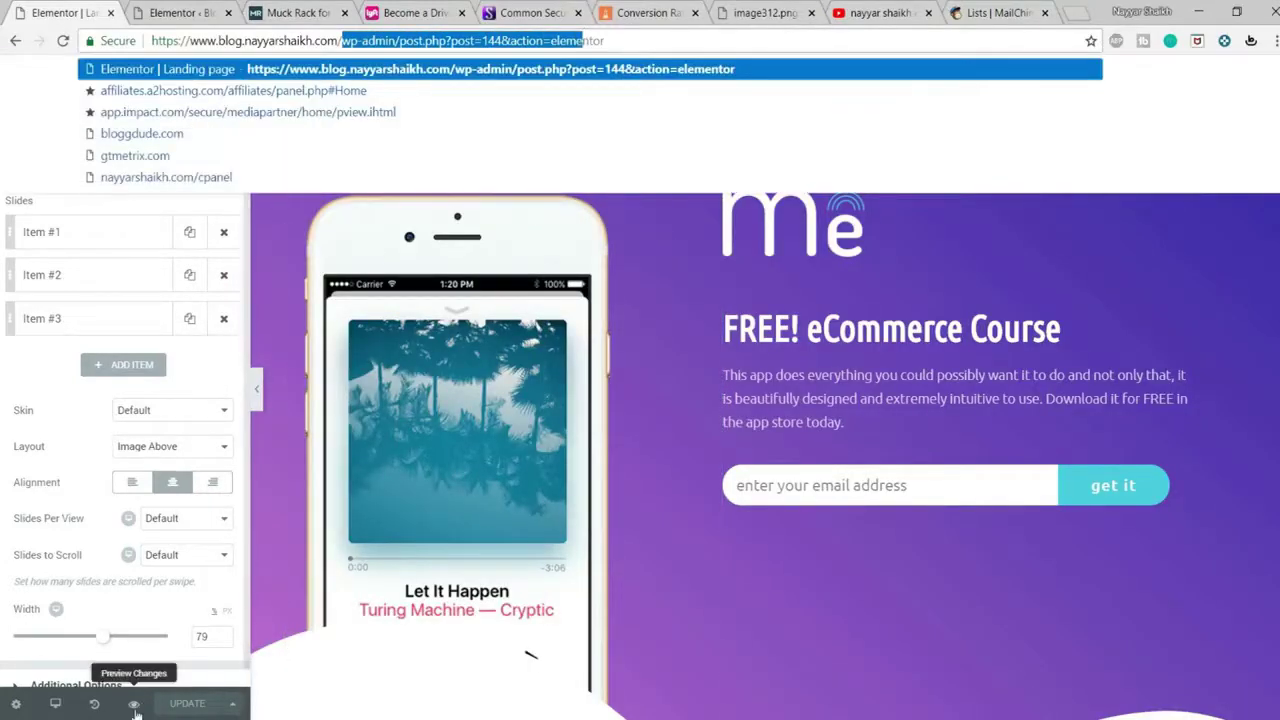
- Preview the landing page in a new tab and scroll through the FREE! eCommerce Course hero
{"action": "left_click", "coordinate": [134, 705]}
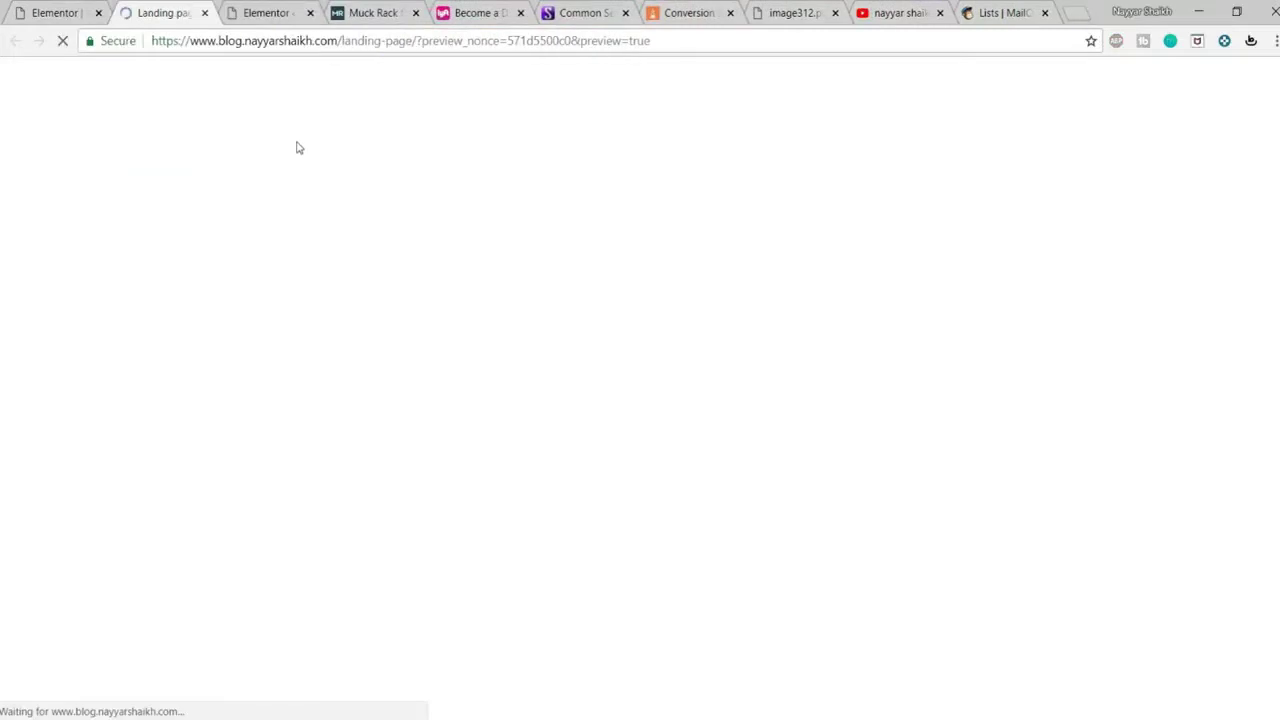
{"action": "scroll", "coordinate": [445, 172], "scroll_direction": "down", "scroll_amount": 6}
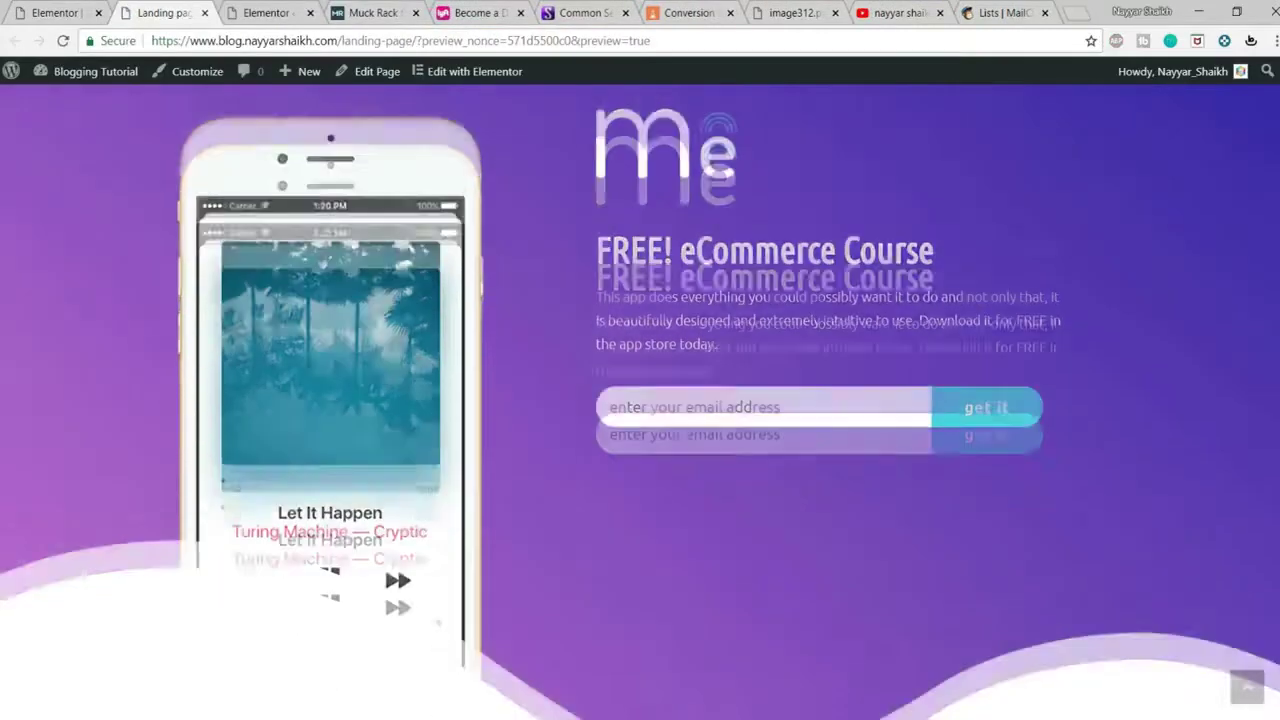
{"action": "scroll", "coordinate": [640, 400], "scroll_direction": "down", "scroll_amount": 6}
{"action": "scroll", "coordinate": [640, 400], "scroll_direction": "up", "scroll_amount": 10}
{"action": "scroll", "coordinate": [640, 400], "scroll_direction": "down", "scroll_amount": 2}
{"action": "scroll", "coordinate": [970, 299], "scroll_direction": "up", "scroll_amount": 4}
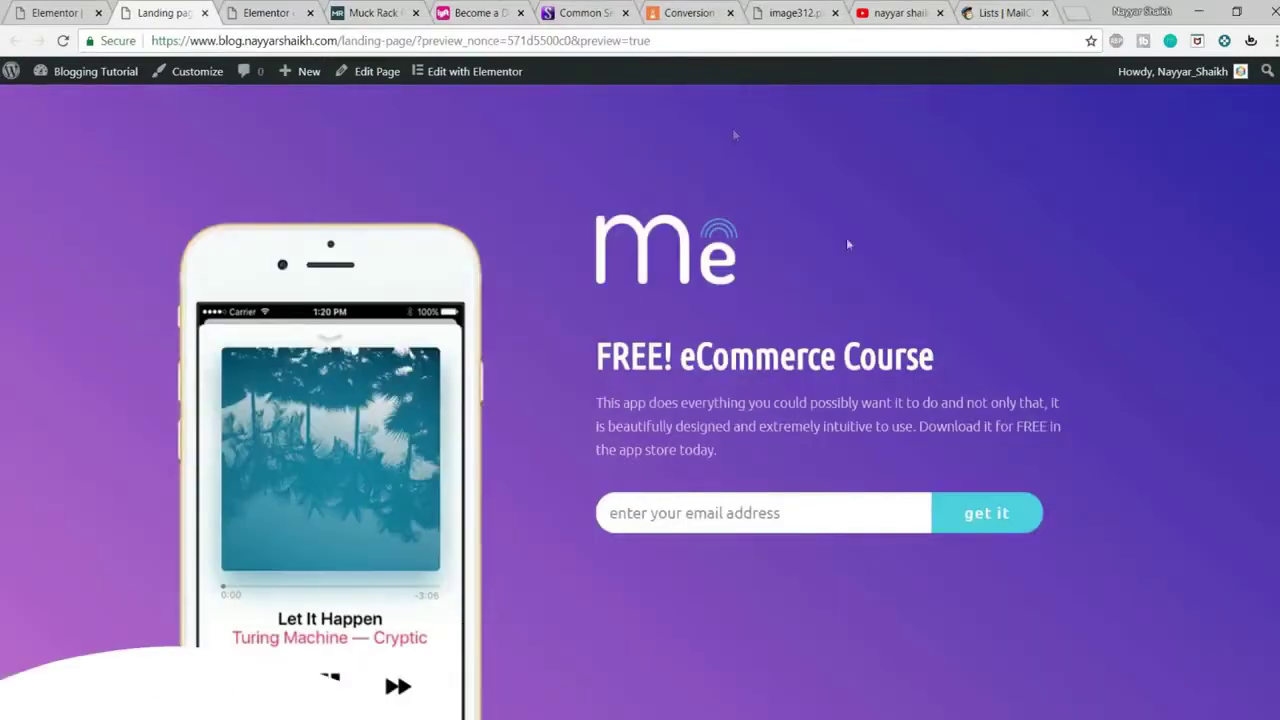
{"action": "left_click_drag", "start_coordinate": [338, 41], "coordinate": [416, 41]}
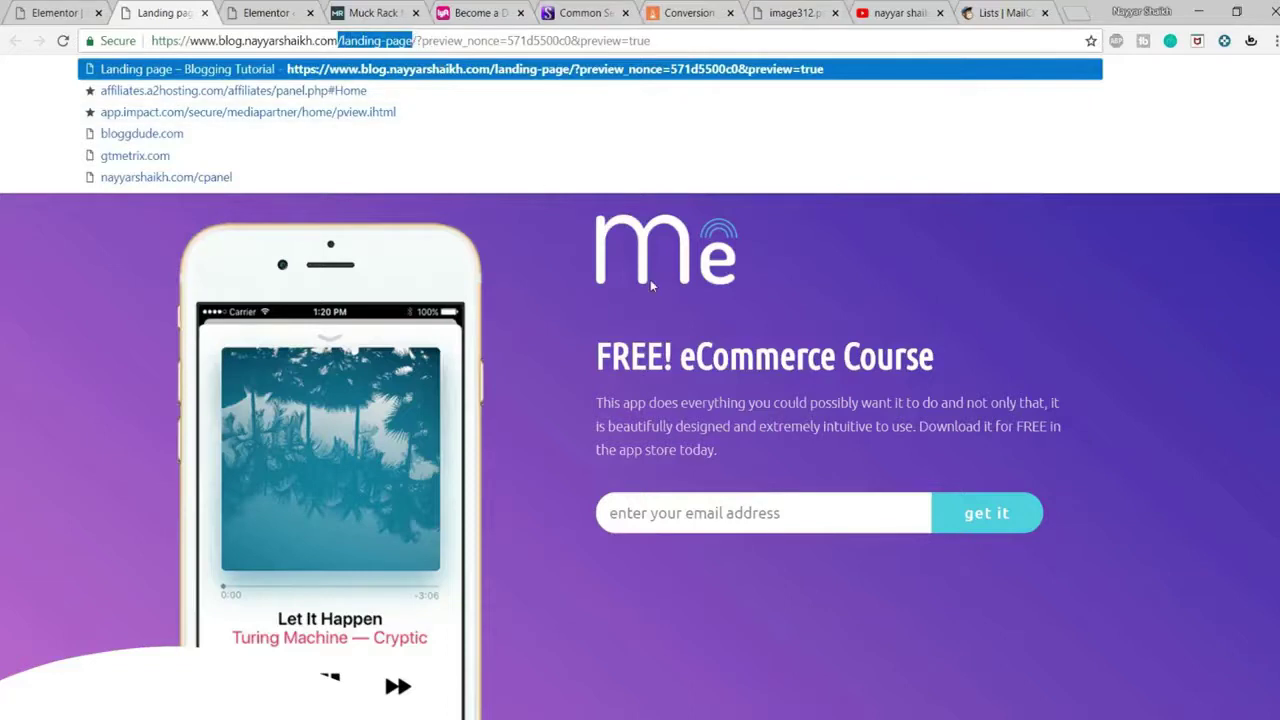
{"action": "left_click", "coordinate": [559, 218]}
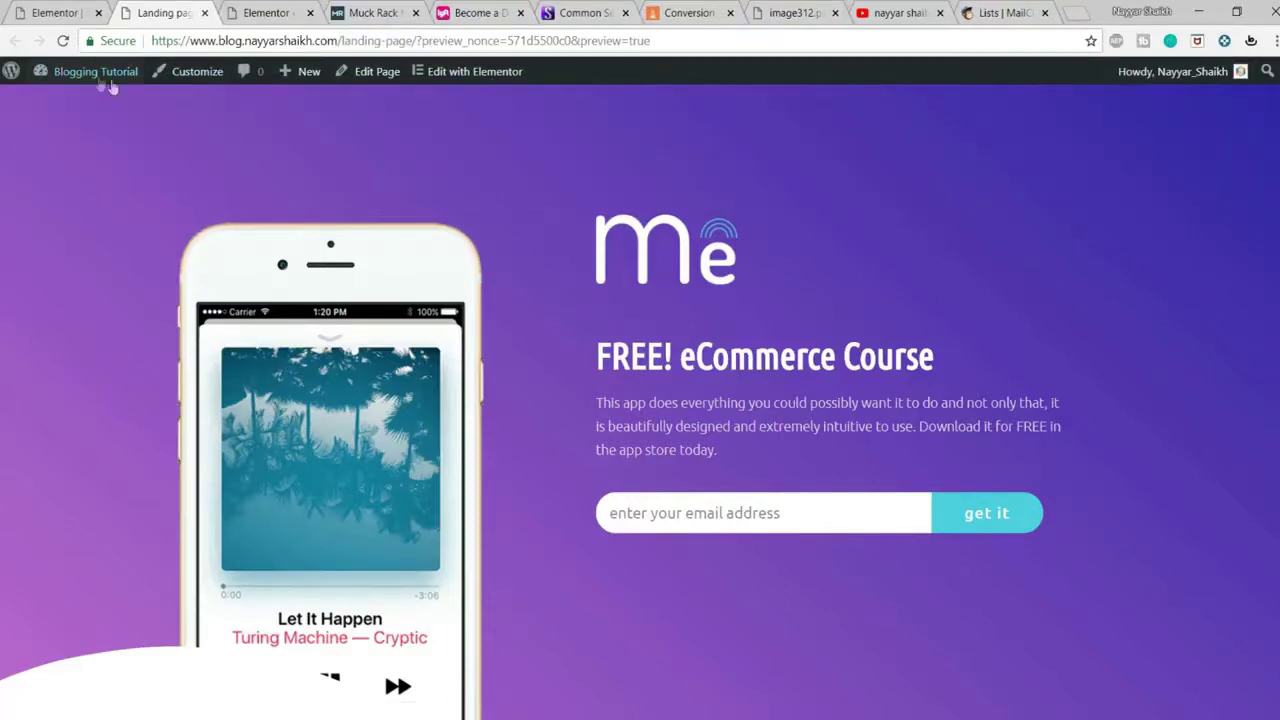
- In Reading Settings, set the static Homepage to Landing page and save the changes
{"action": "mouse_move", "coordinate": [85, 97]}
{"action": "left_click", "coordinate": [72, 104]}
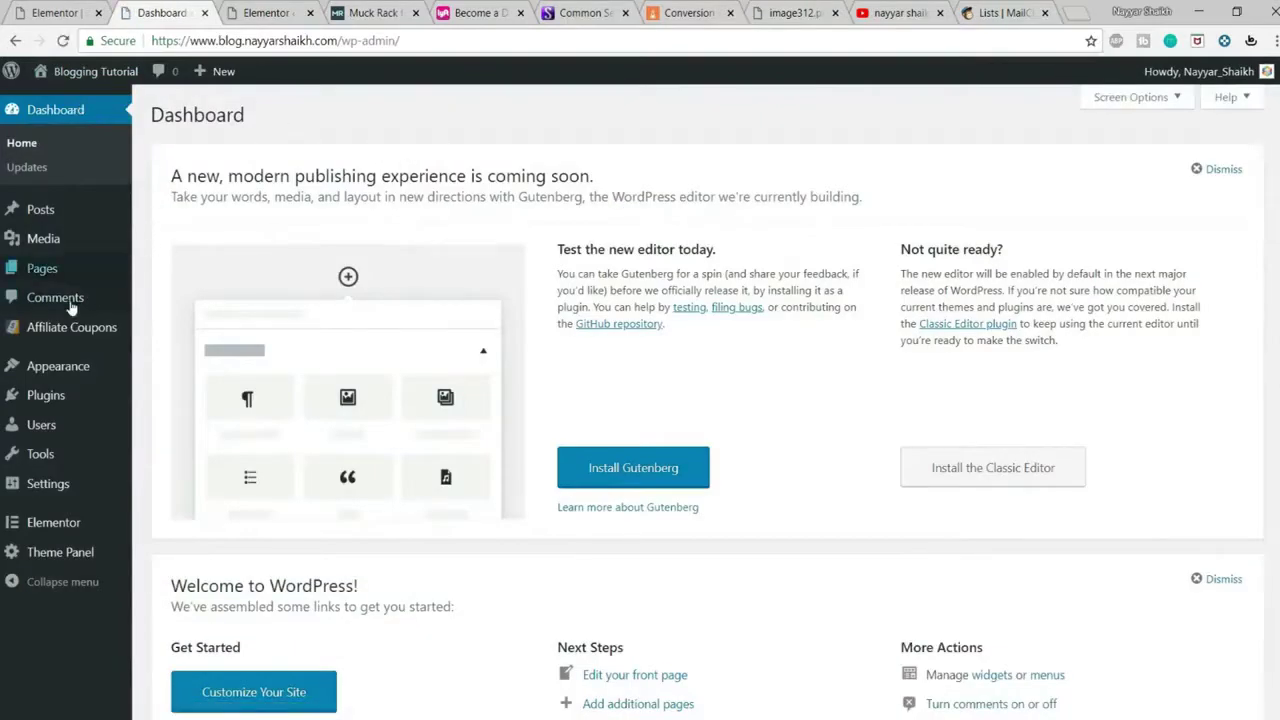
{"action": "mouse_move", "coordinate": [64, 500]}
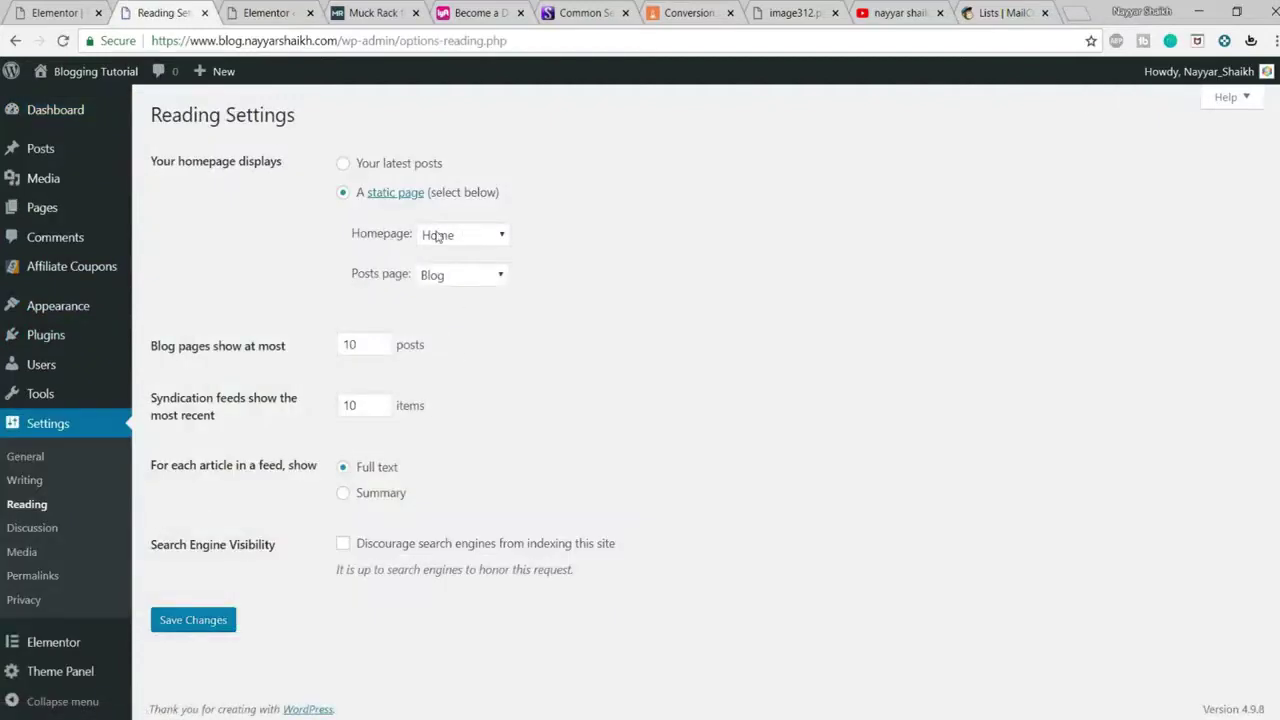
{"action": "left_click", "coordinate": [437, 235]}
{"action": "left_click", "coordinate": [486, 362]}
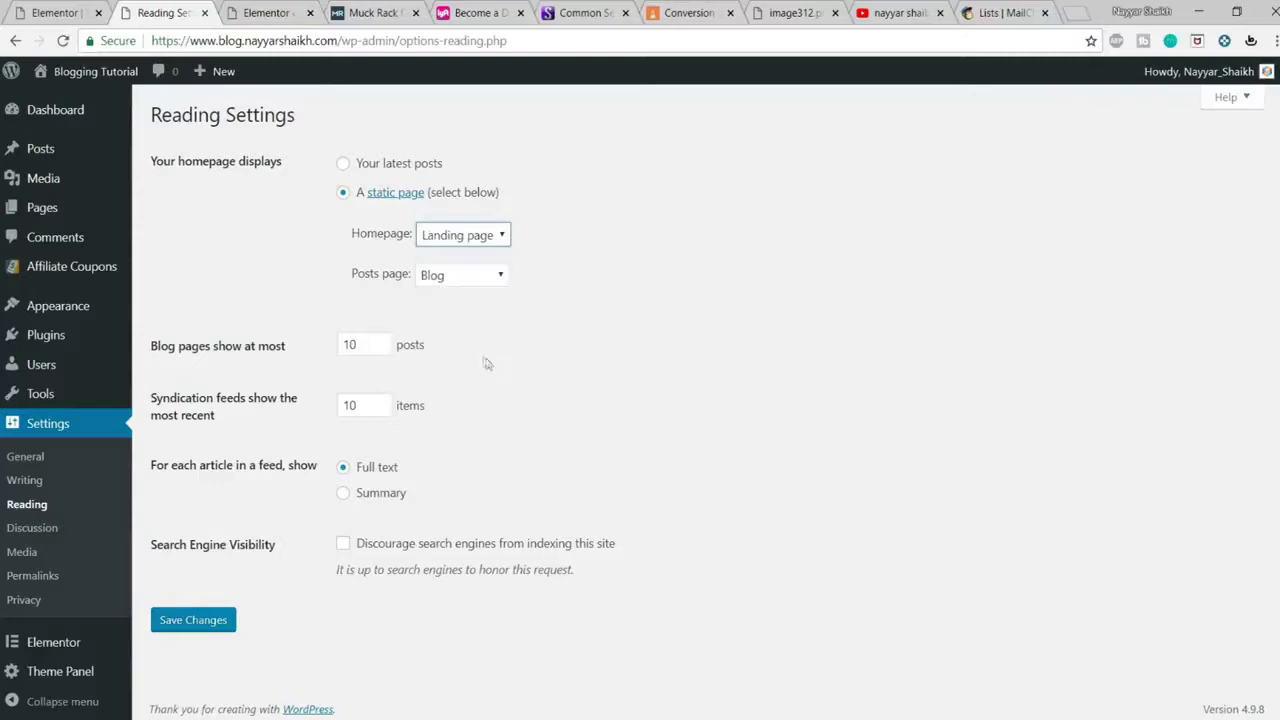
{"action": "left_click", "coordinate": [202, 619]}
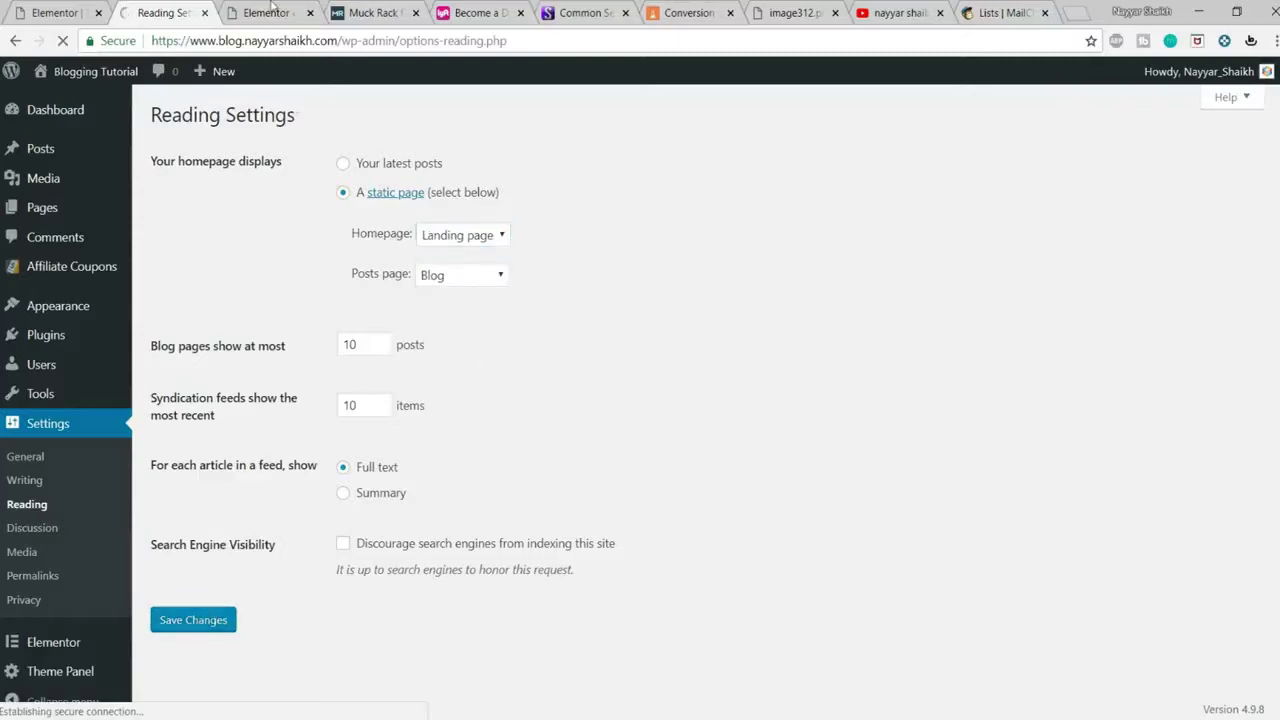
- Switch to the Elementor editor tab and back to Reading Settings
{"action": "left_click", "coordinate": [271, 6]}
{"action": "left_click", "coordinate": [179, 8]}
{"action": "mouse_move", "coordinate": [95, 75]}
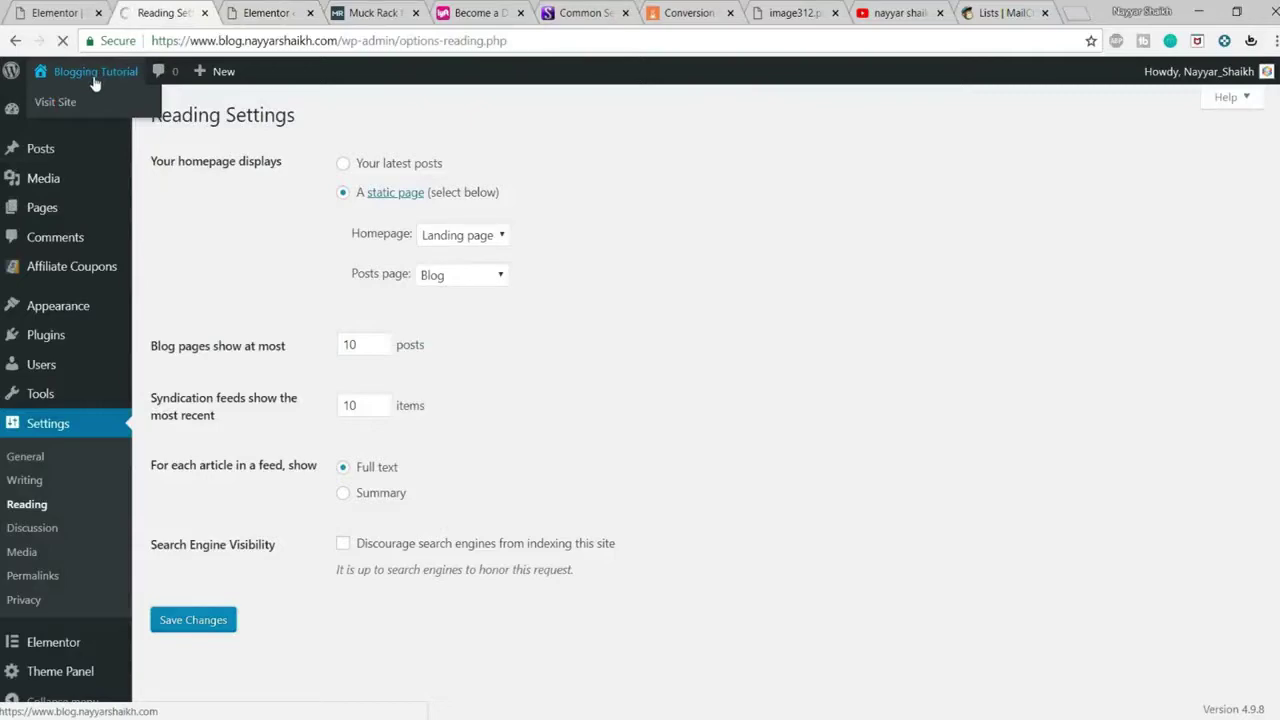
- Visit the site and scroll through the front page, now the FREE! eCommerce Course landing page
{"action": "left_click", "coordinate": [95, 73]}
{"action": "scroll", "coordinate": [640, 400], "scroll_direction": "down", "scroll_amount": 10}
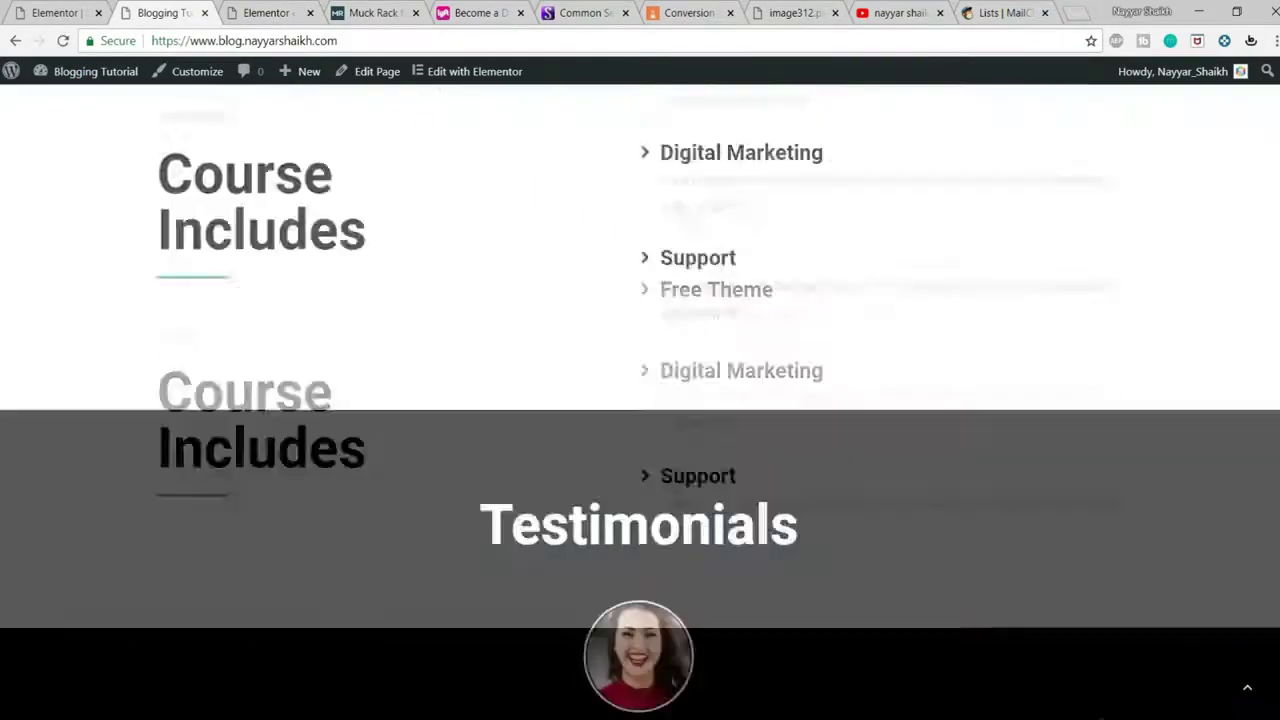
{"action": "scroll", "coordinate": [640, 400], "scroll_direction": "up", "scroll_amount": 8}
{"action": "scroll", "coordinate": [1264, 274], "scroll_direction": "up", "scroll_amount": 5}
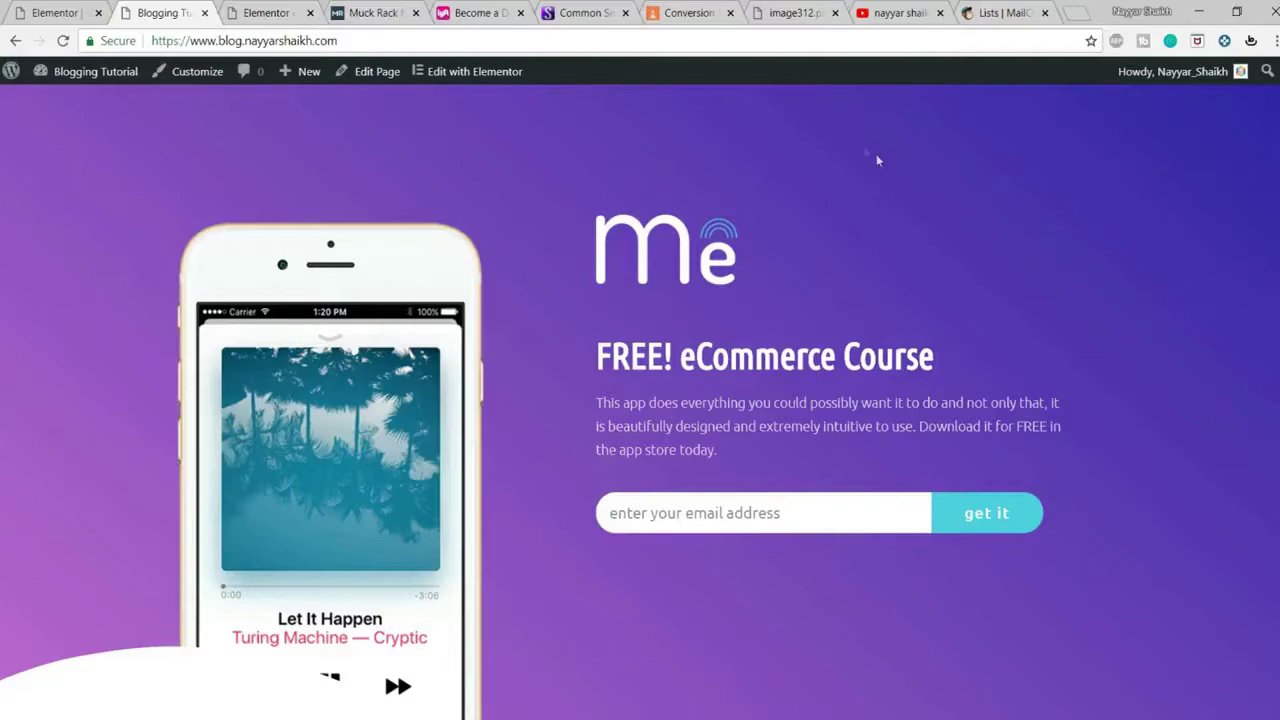
{"action": "scroll", "coordinate": [1253, 168], "scroll_direction": "down", "scroll_amount": 20}
{"action": "scroll", "coordinate": [1259, 523], "scroll_direction": "down", "scroll_amount": 10}
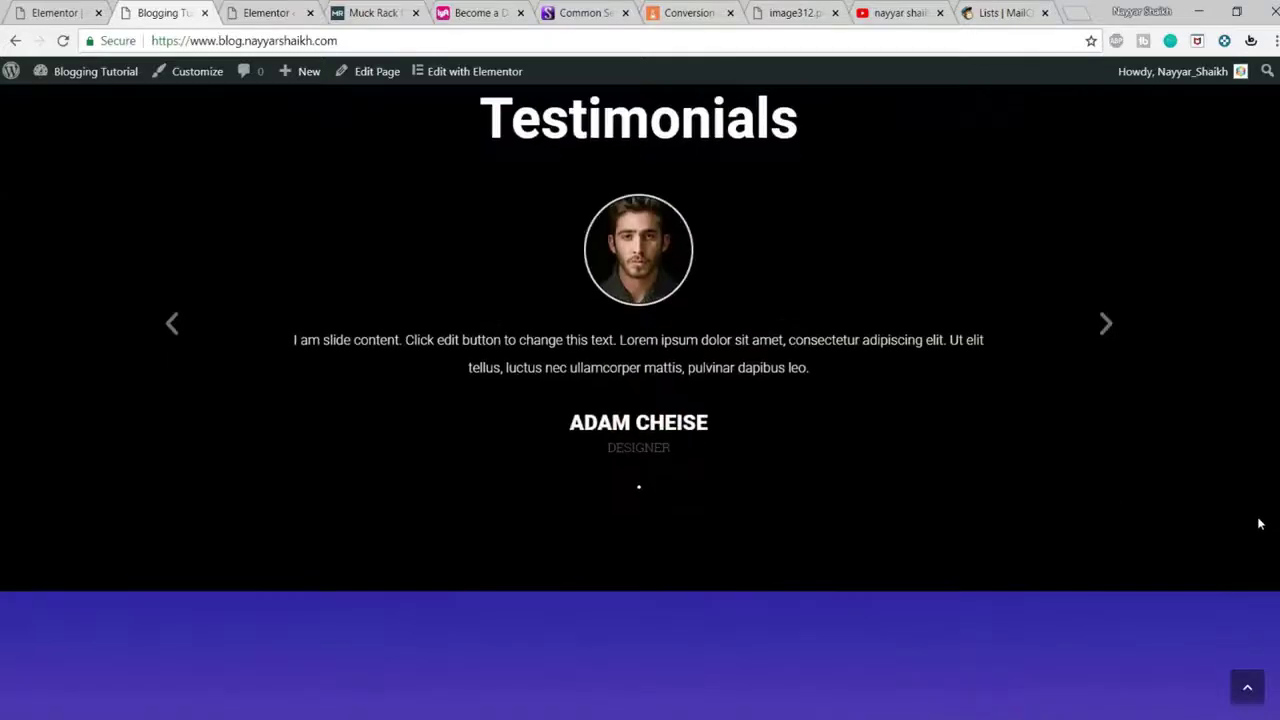